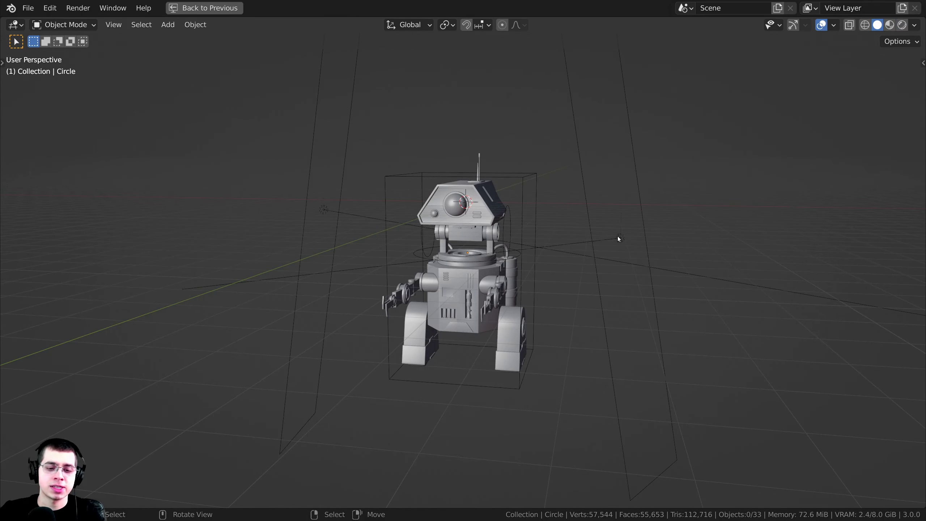
- Hide the two area lights and the camera, and bring back the full editor layout around the viewport
left_click(619, 239)
key("Delete")
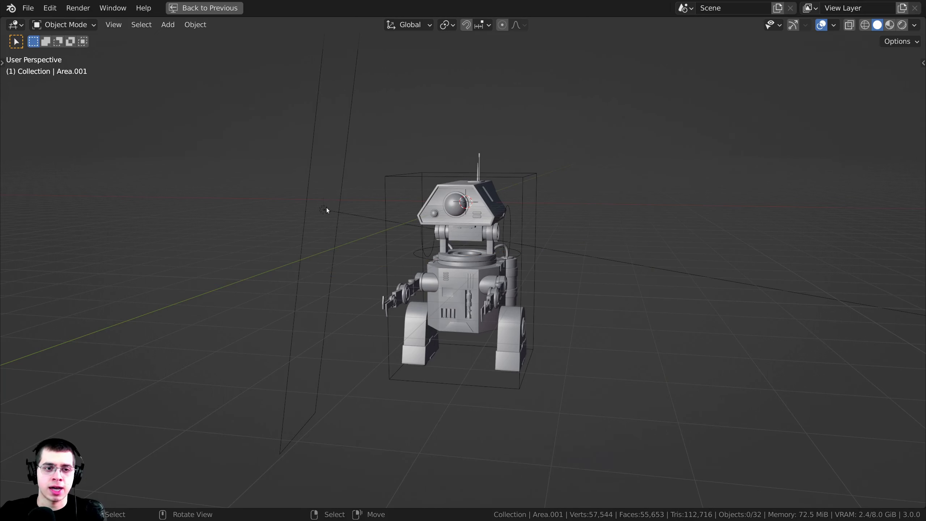
right_click(327, 208)
scroll(326, 208, "down", 4)
middle_click_drag(326, 208, 290, 235)
key("Delete")
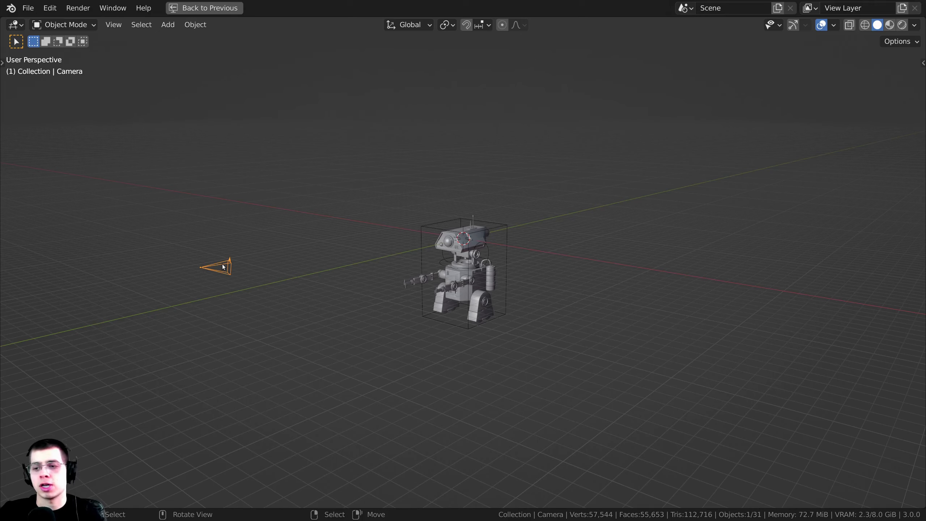
middle_click_drag(406, 272, 447, 271)
scroll(447, 271, "up", 5)
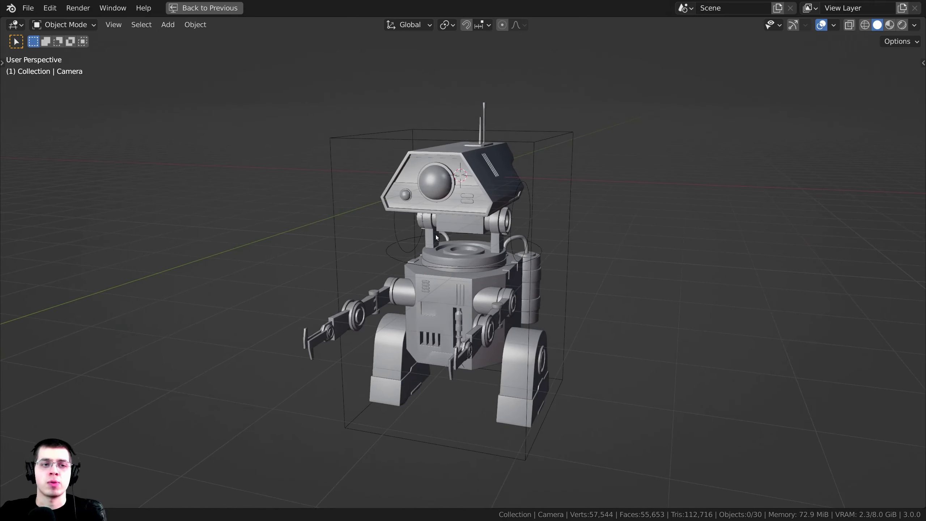
key("ctrl+space")
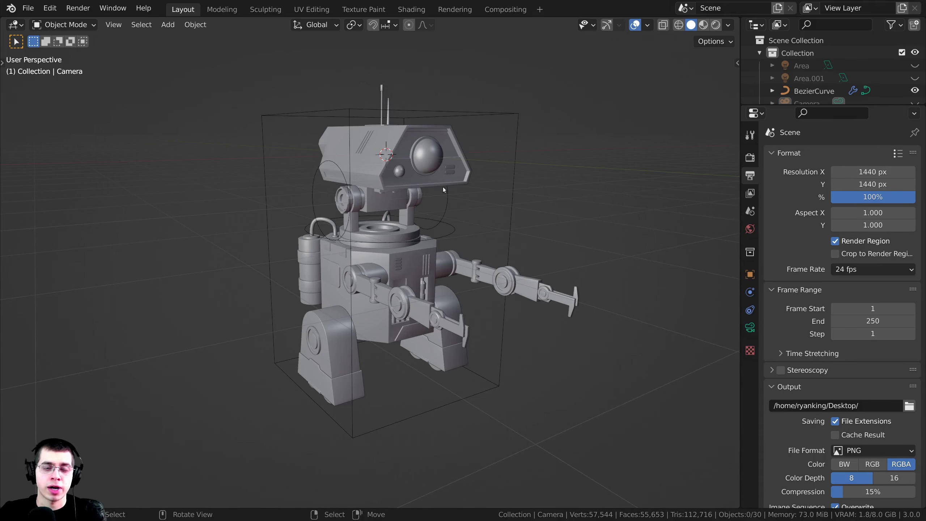
- Try rotating the neck joint cylinder freely to test its pivot
middle_click_drag(402, 179, 456, 200)
scroll(272, 205, "up", 3)
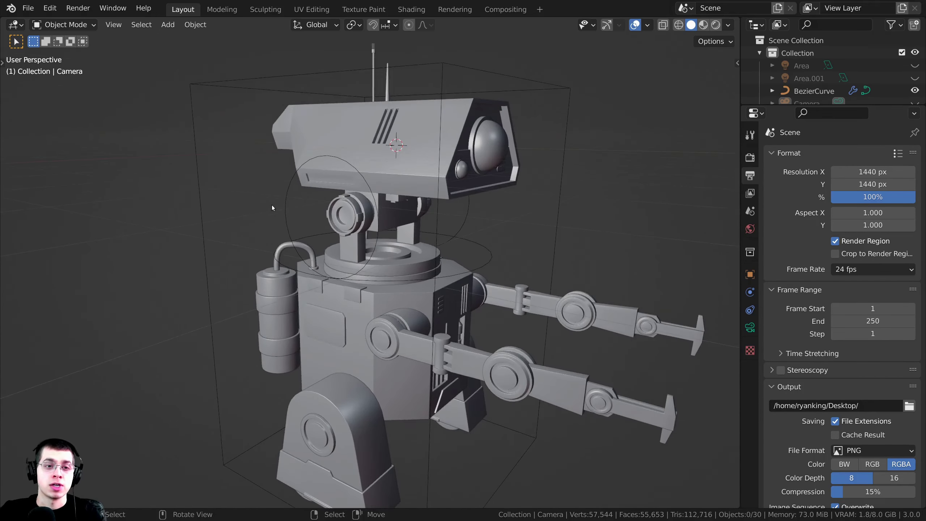
scroll(318, 128, "up", 2)
left_click(382, 249)
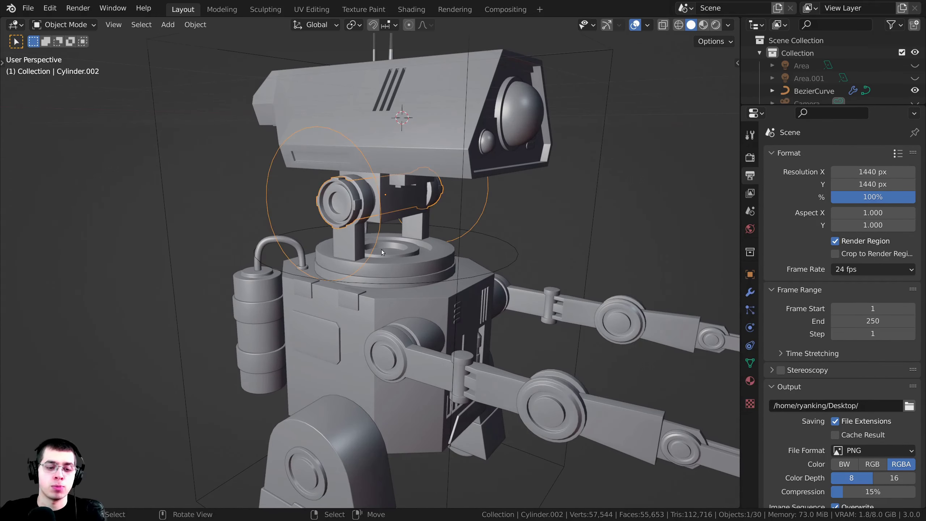
key("r")
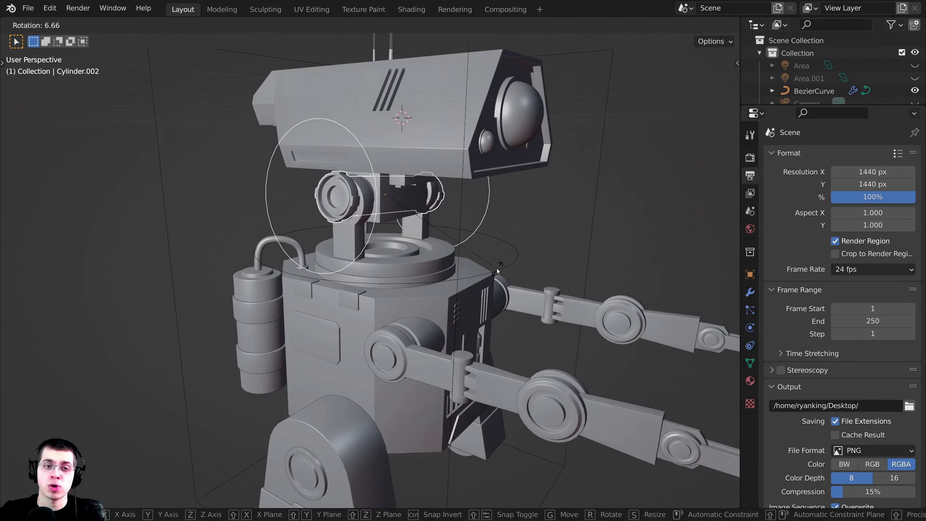
left_click(496, 268)
middle_click_drag(477, 305, 540, 299)
left_click(514, 278)
key("r")
right_click(502, 324)
- Try rotating the robot's torso block on its own to test its pivot
scroll(474, 285, "down", 2)
left_click(412, 249)
key("r")
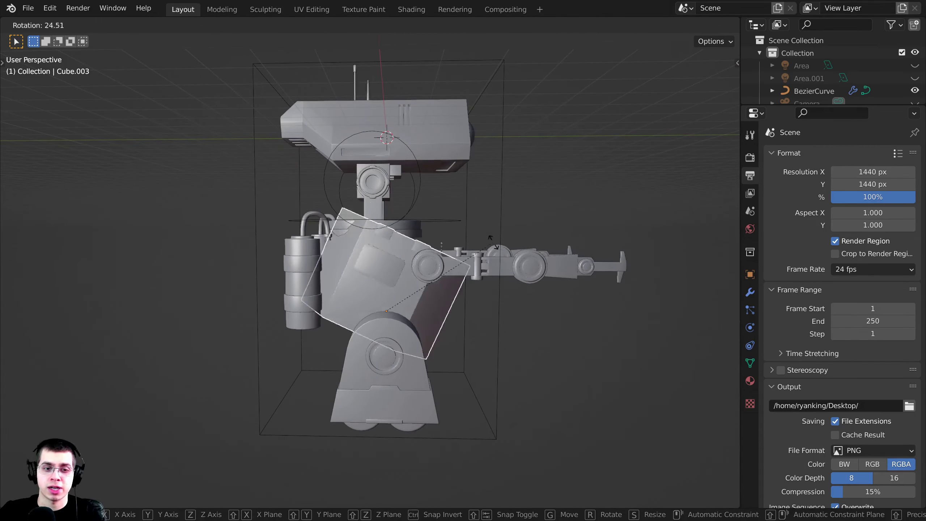
right_click(362, 229)
key("r")
key("Escape")
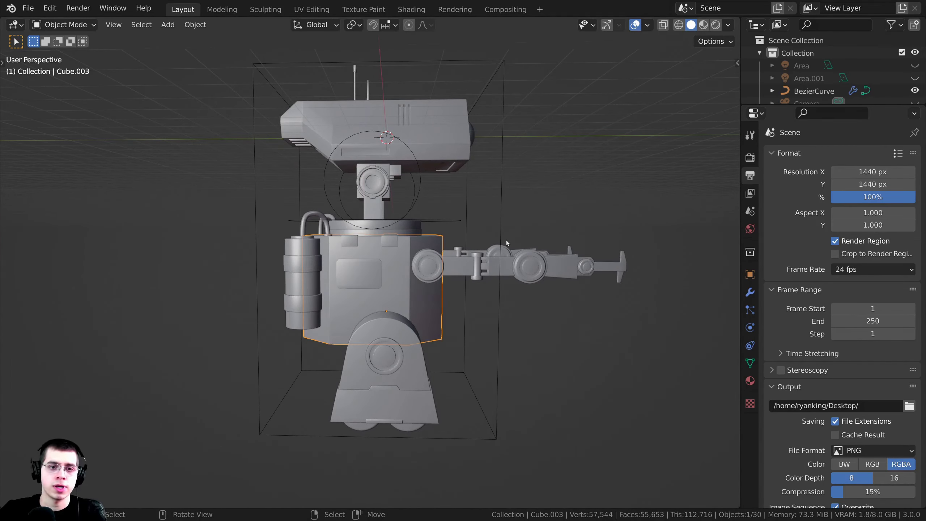
- Pick out the separate arm pieces and try rotating the upper leg casing on its own
scroll(580, 262, "up", 2)
left_click(581, 262)
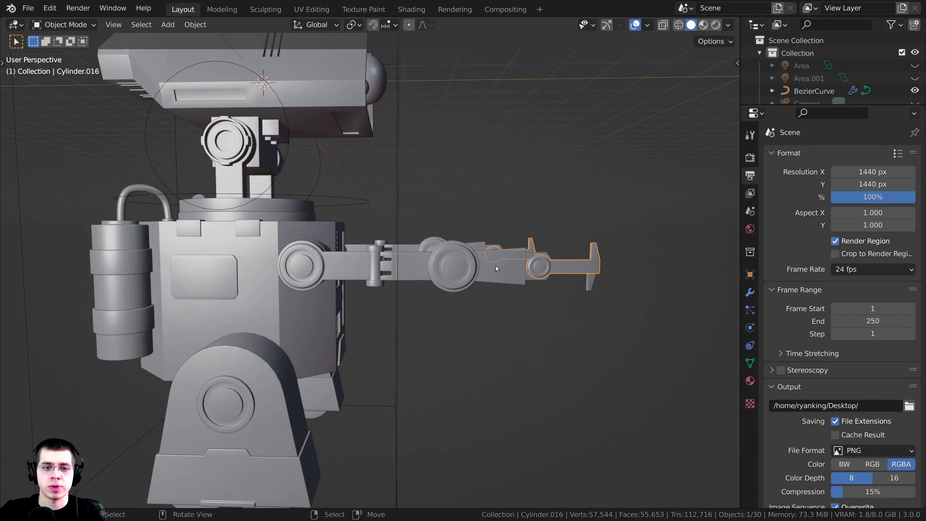
left_click(353, 259)
scroll(291, 259, "down", 1)
middle_click_drag(261, 259, 315, 216, "shift")
middle_click_drag(315, 216, 252, 223)
left_click(333, 359)
middle_click_drag(333, 359, 397, 353)
key("r")
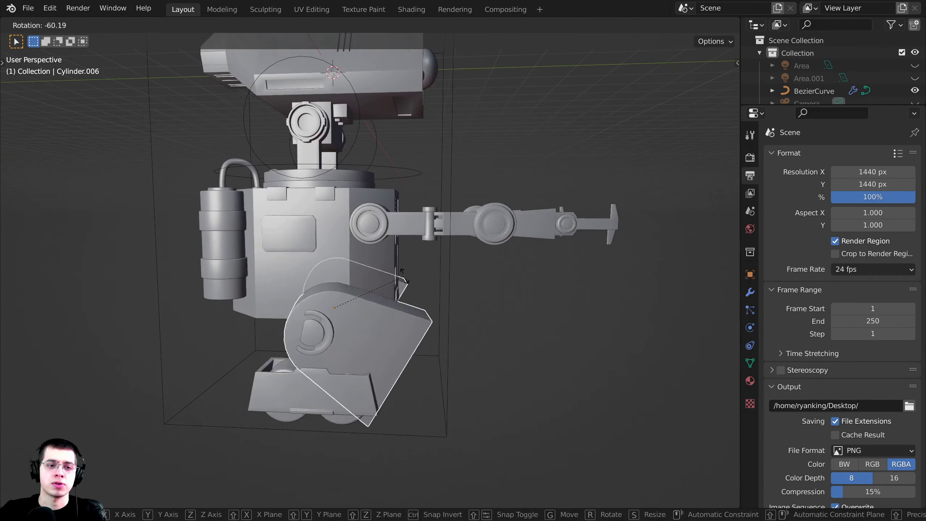
key("Escape")
- Select the neck joint cylinder and try rotating it around the global X axis
middle_click_drag(372, 295, 422, 272)
scroll(431, 226, "up", 5)
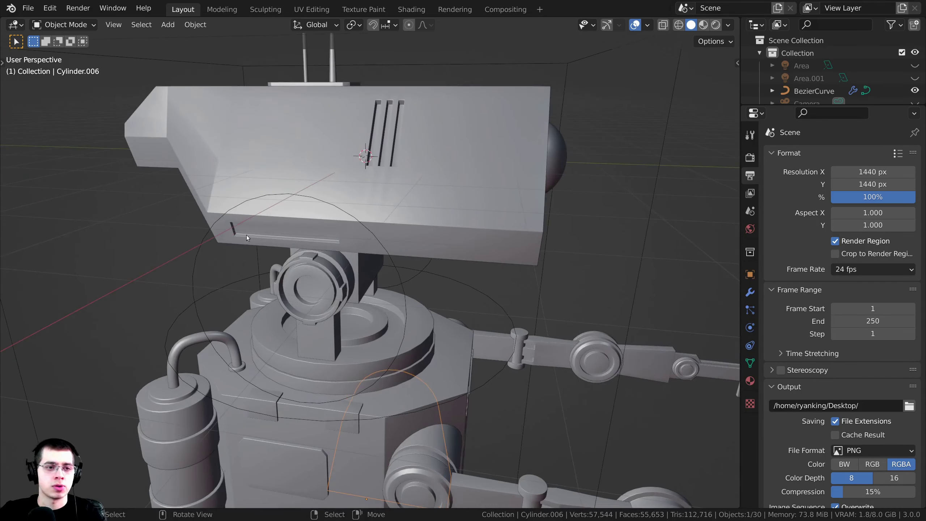
left_click(195, 258)
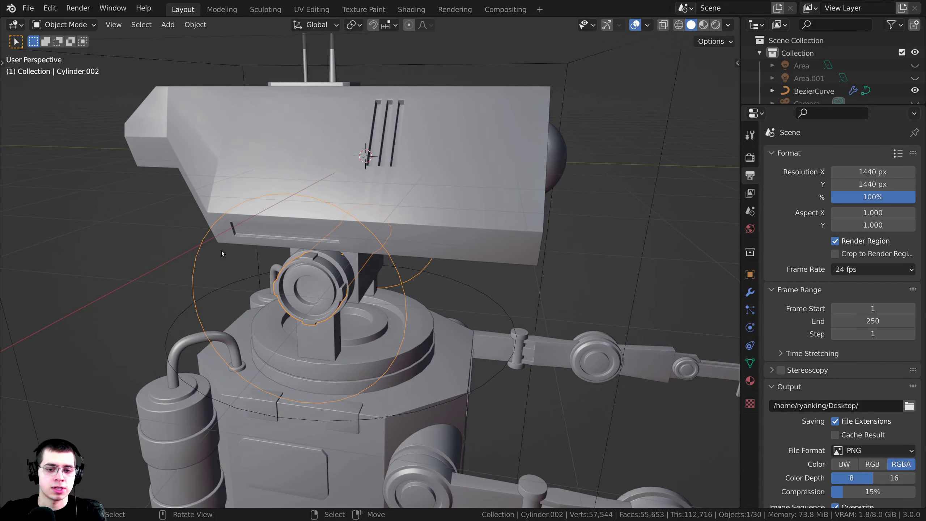
middle_click_drag(222, 250, 583, 294)
scroll(583, 295, "up", 4)
key("r")
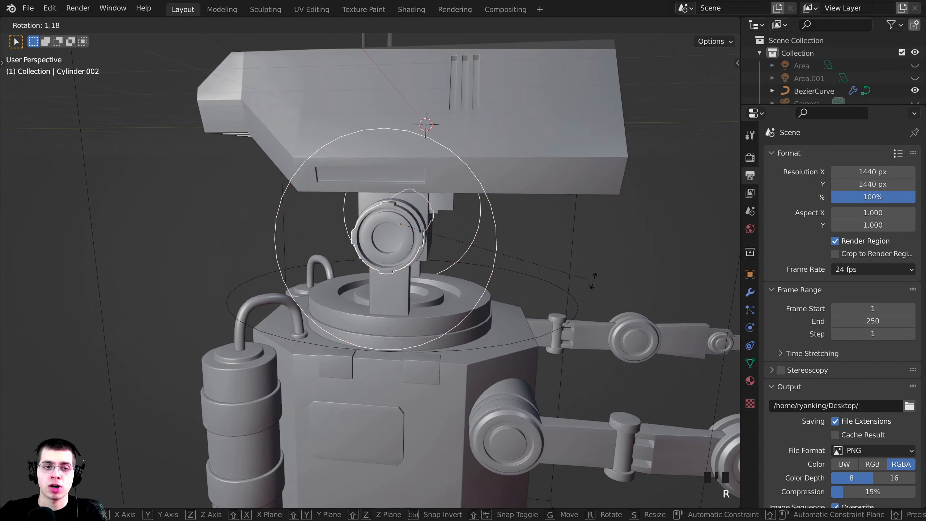
key("x")
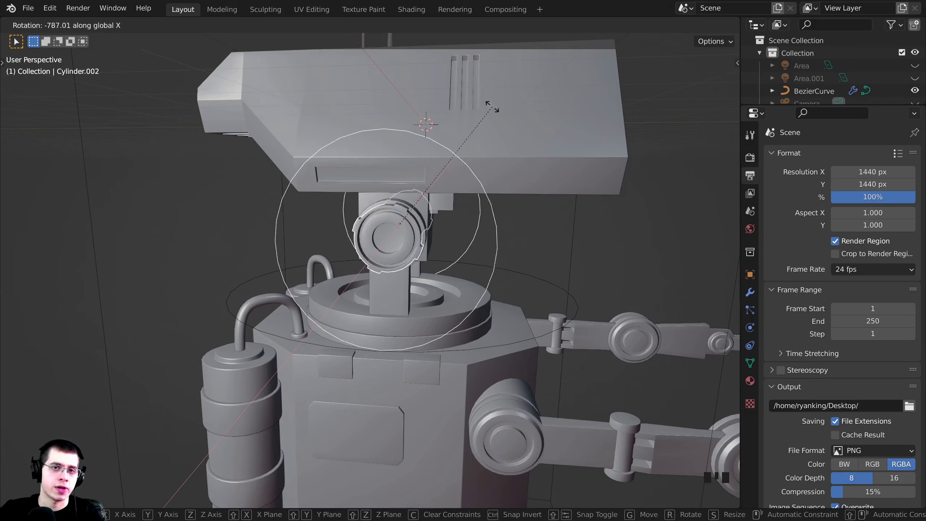
right_click(465, 178)
- Test the neck joint cylinder's pivot again with repeated global X rotations from the side and the front
middle_click_drag(465, 179, 468, 183)
key("r")
key("x")
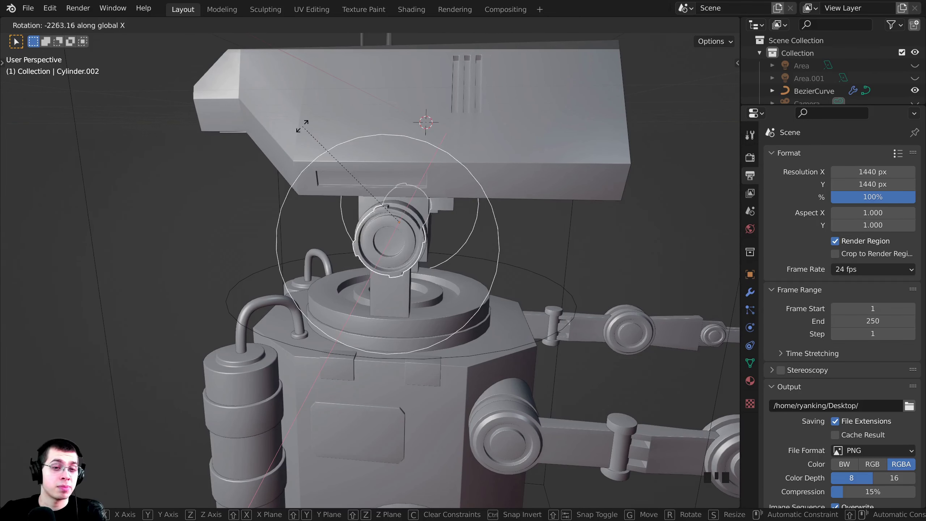
left_click(429, 218)
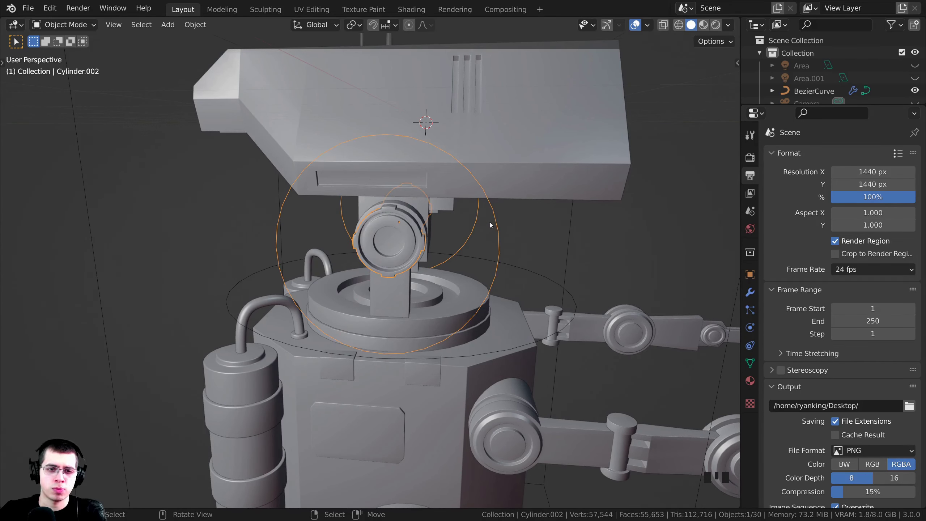
middle_click_drag(489, 222, 459, 236)
scroll(382, 196, "up", 3)
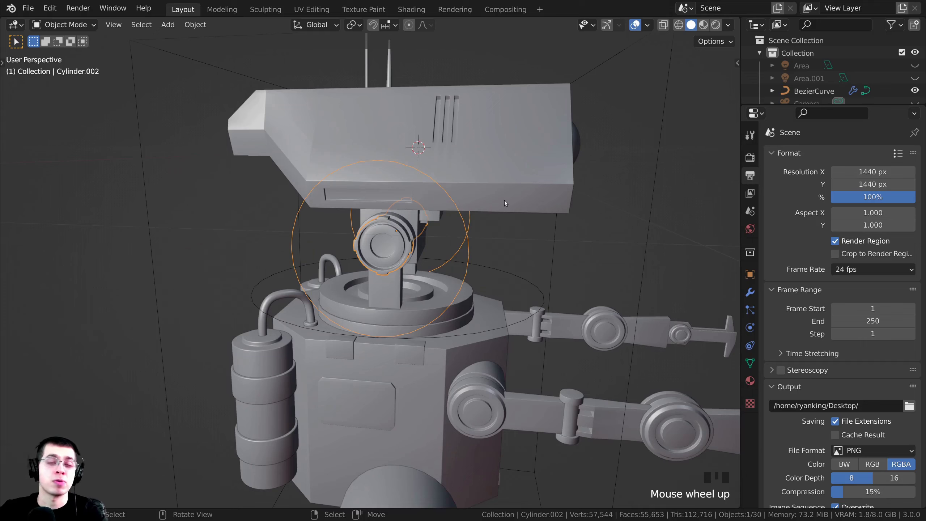
middle_click_drag(493, 192, 528, 277)
key("r")
key("x")
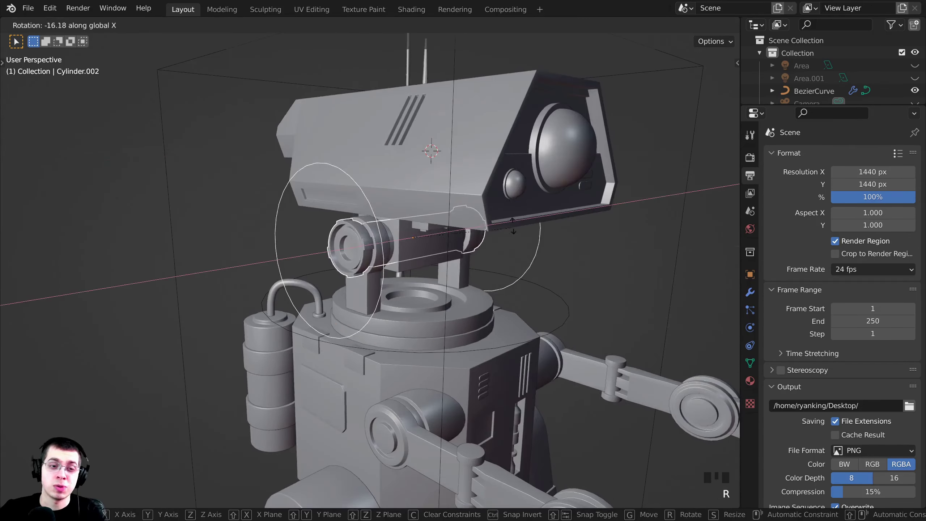
left_click(546, 351)
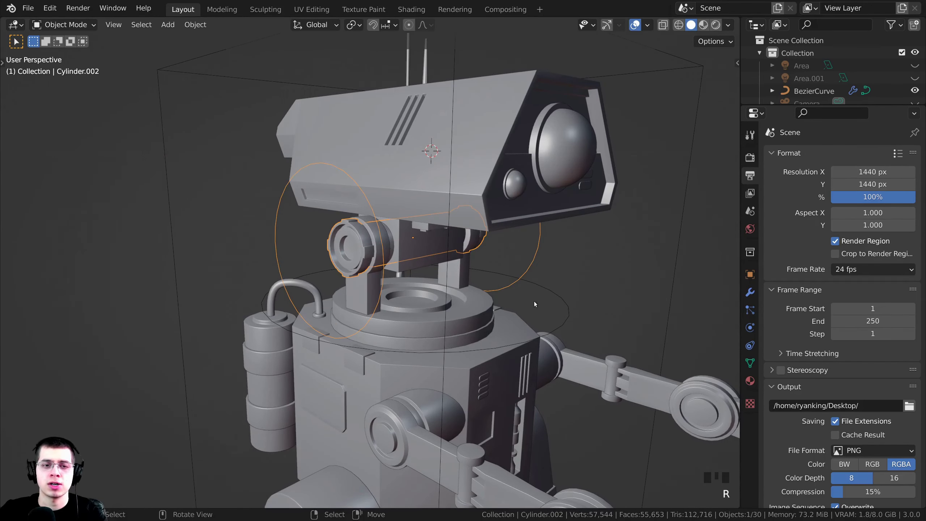
- Apply the Mirror modifier on the neck joint cylinder, leaving only the Bevel modifier
left_click(750, 292)
left_click(793, 200)
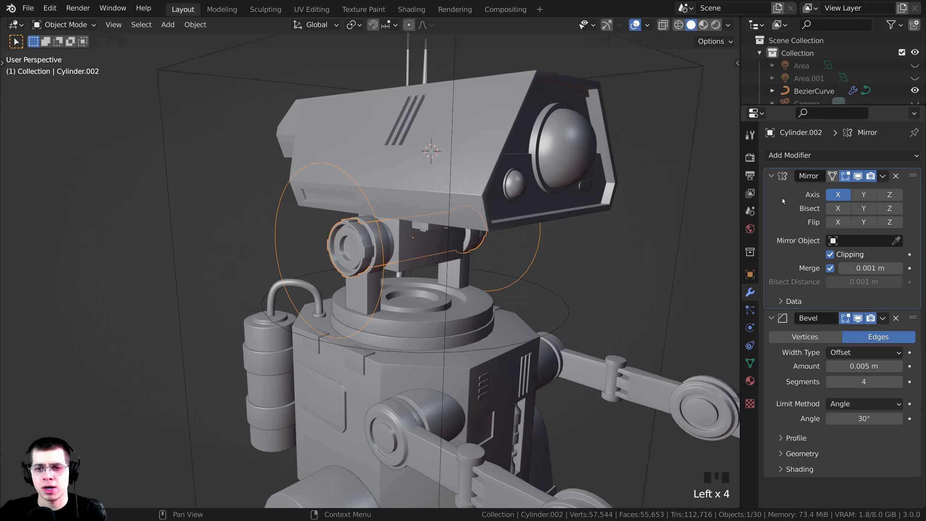
left_click(786, 324)
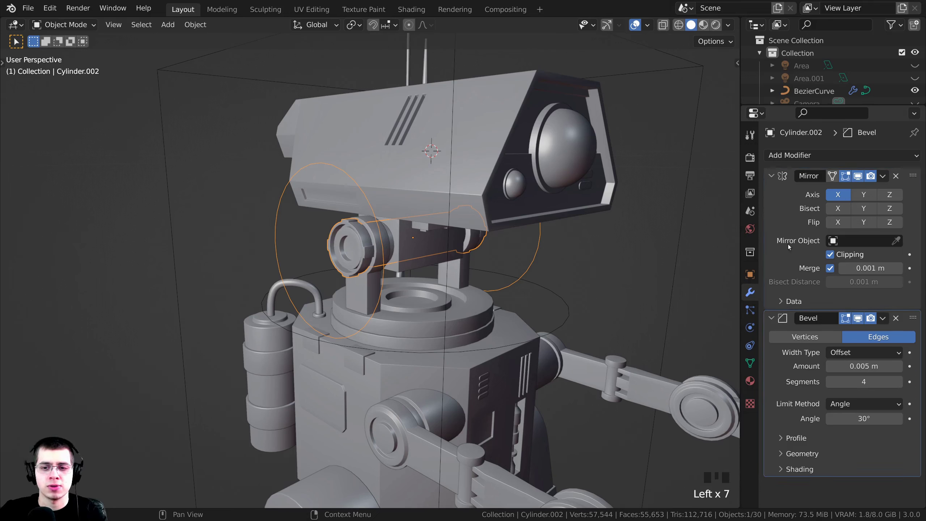
left_click(787, 244)
left_click(784, 321)
left_click(773, 244)
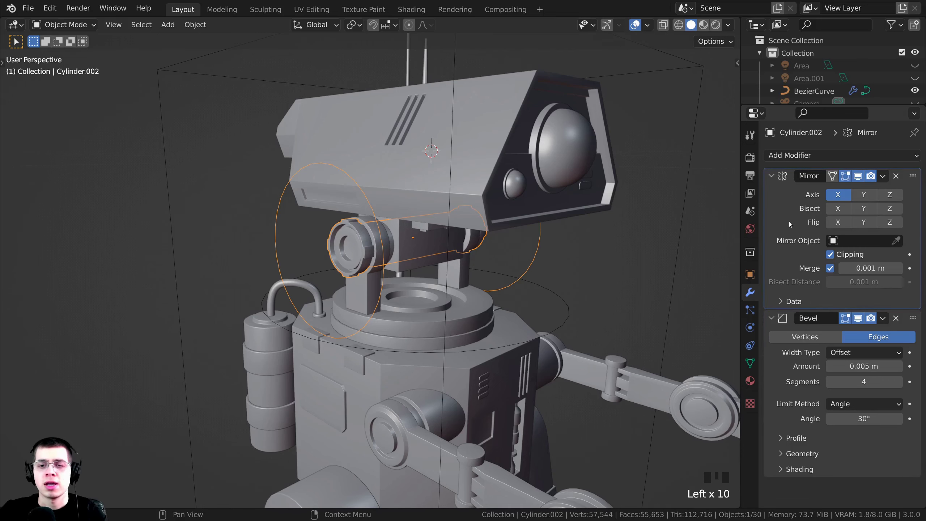
key("ctrl+a")
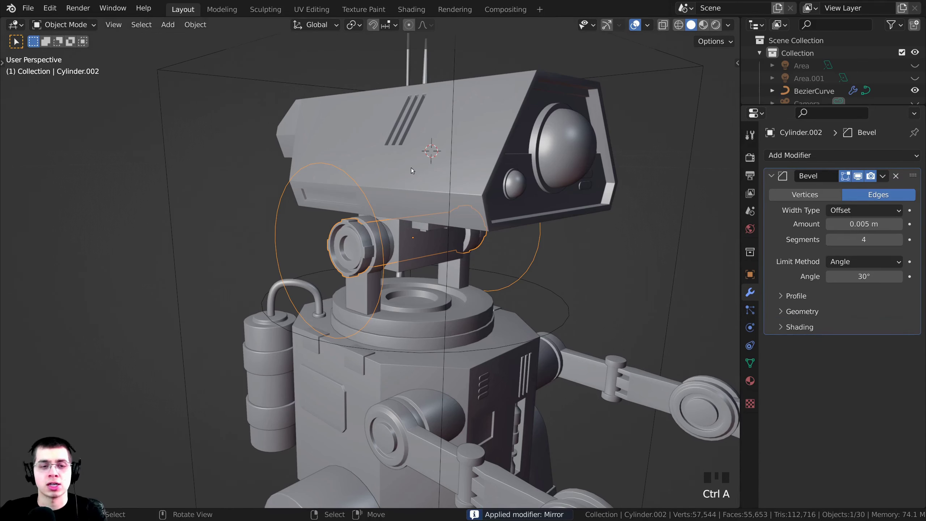
- Enter Edit Mode on the neck joint cylinder, switch to vertex selection and deselect the whole mesh
middle_click_drag(385, 240, 417, 215)
scroll(412, 218, "up", 2)
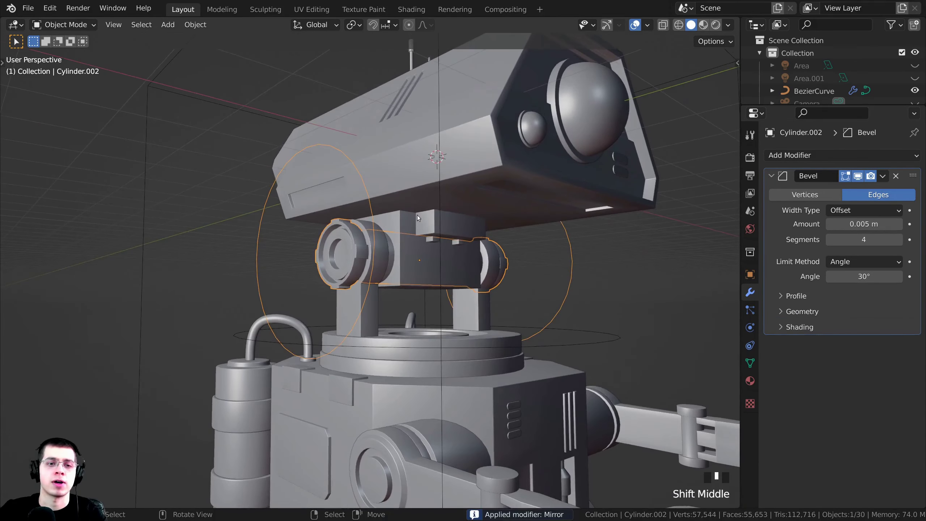
key("Tab")
middle_click_drag(517, 246, 575, 242)
middle_click_drag(523, 255, 377, 224)
scroll(503, 251, "up", 2)
scroll(376, 223, "up", 3)
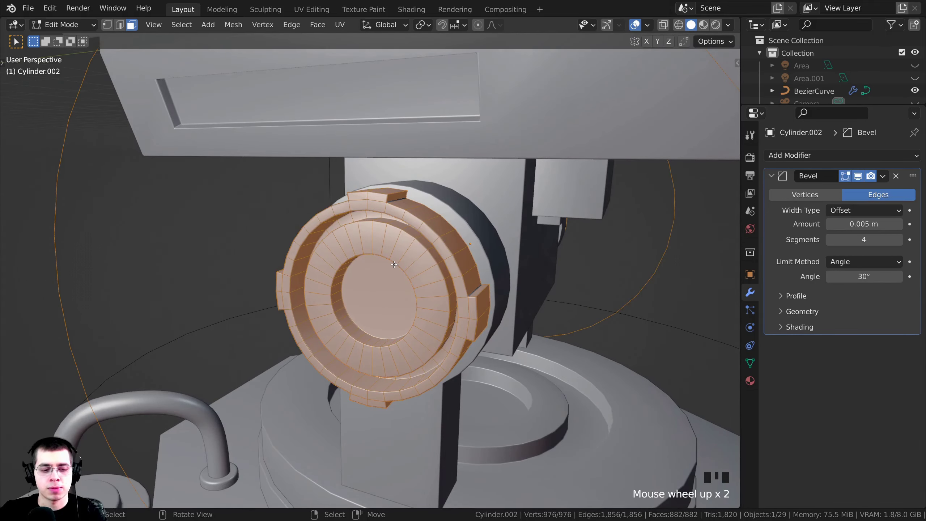
key("1")
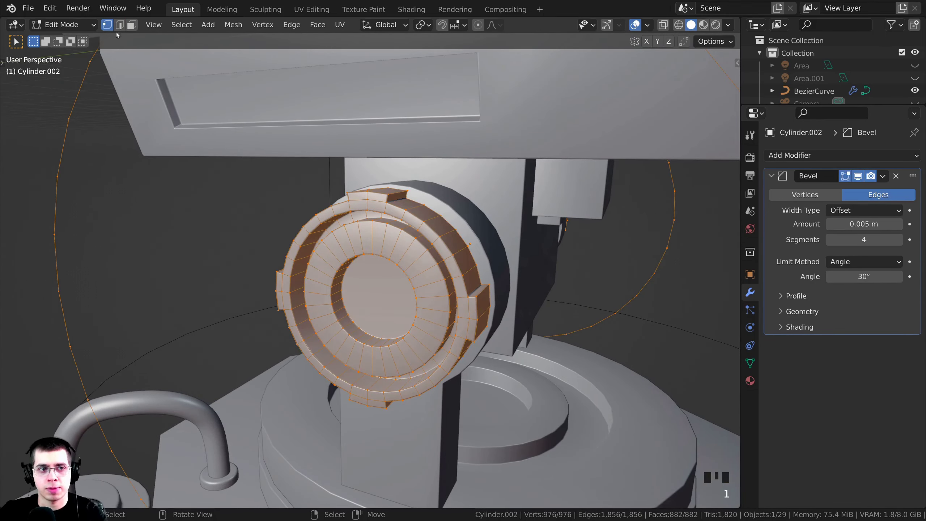
scroll(390, 215, "up", 1)
middle_click_drag(393, 219, 379, 224)
key("alt+a")
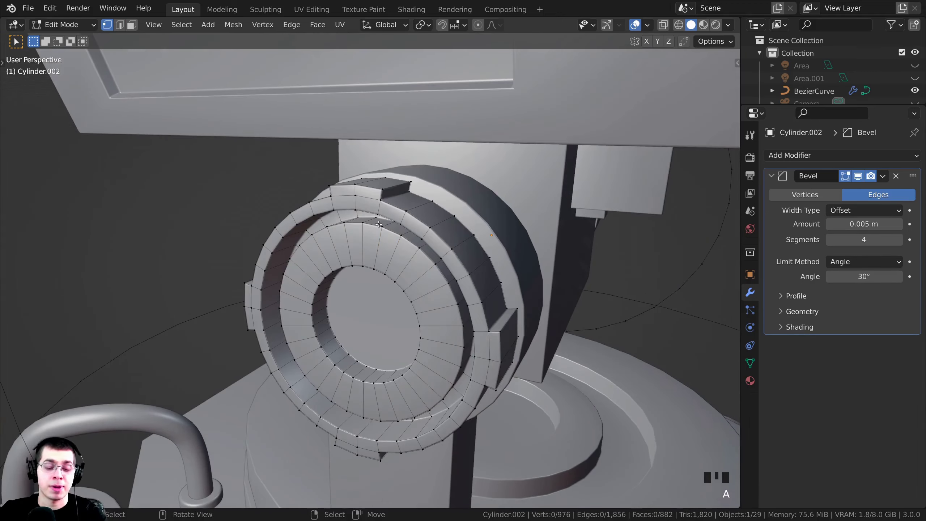
- Select the matching recessed circular edge loops on both ends of the neck joint cylinder
right_click(372, 226, "alt")
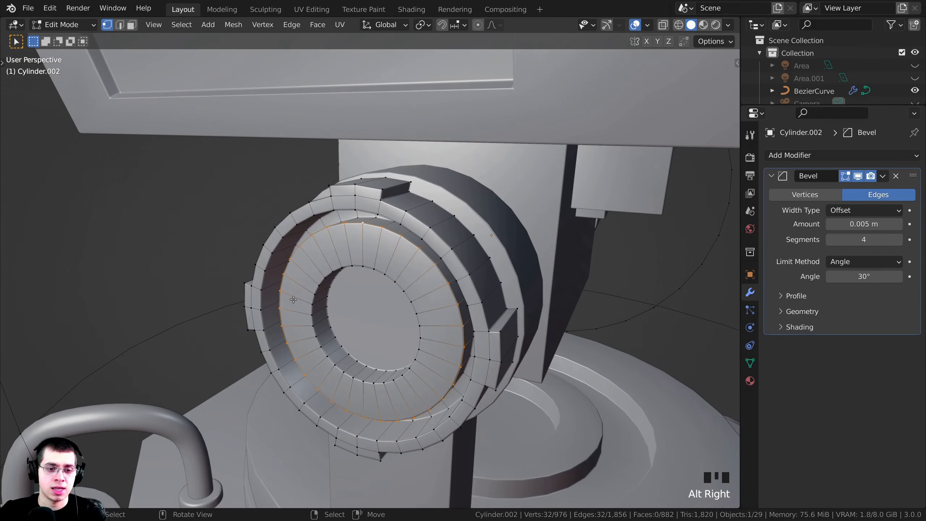
middle_click_drag(293, 299, 432, 303)
scroll(432, 302, "up", 2)
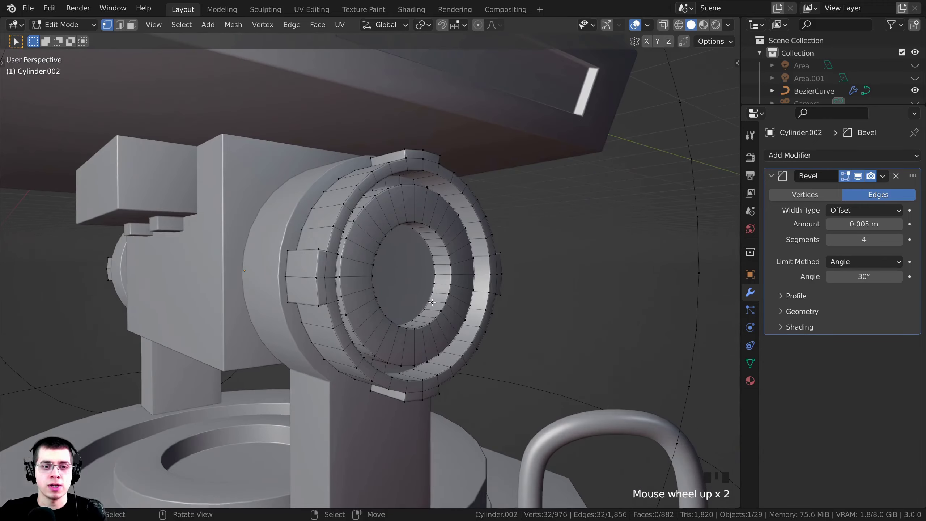
scroll(432, 302, "up", 1)
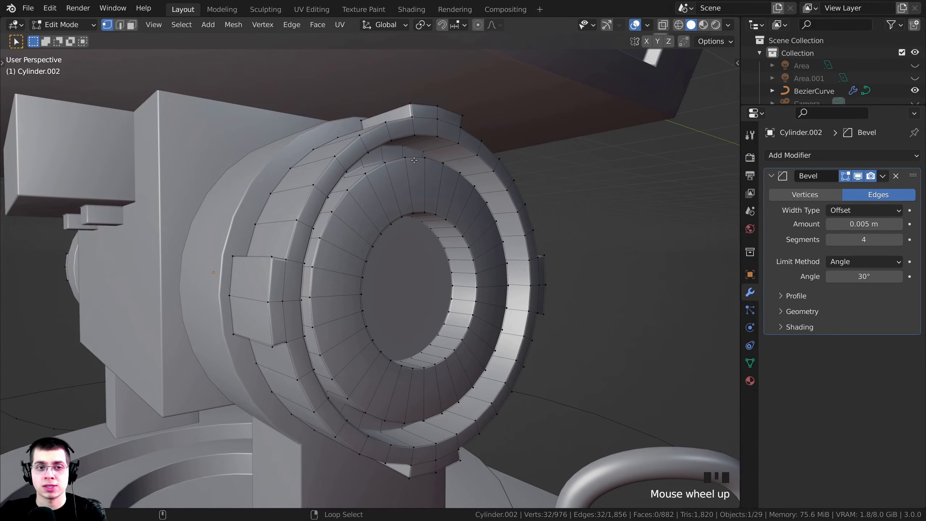
scroll(413, 160, "down", 1)
middle_click_drag(414, 159, 447, 287)
scroll(328, 219, "down", 2)
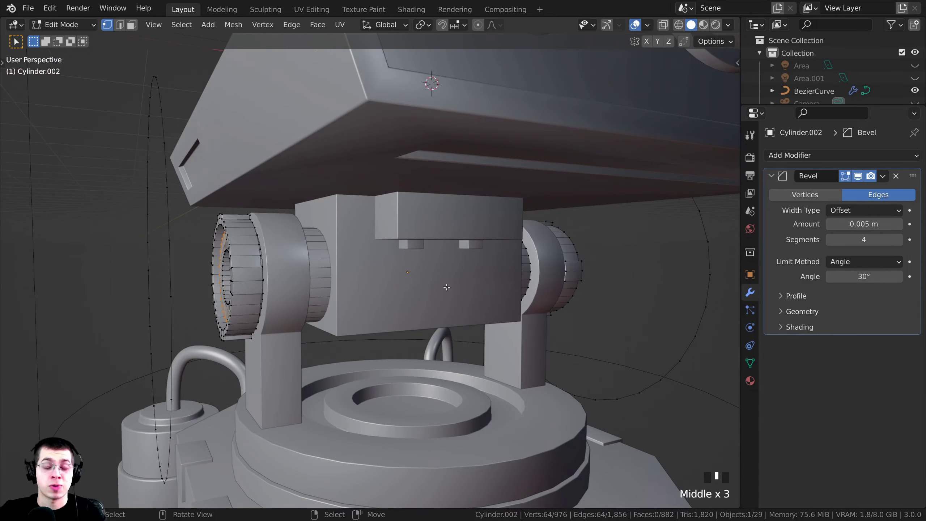
middle_click_drag(424, 317, 457, 323)
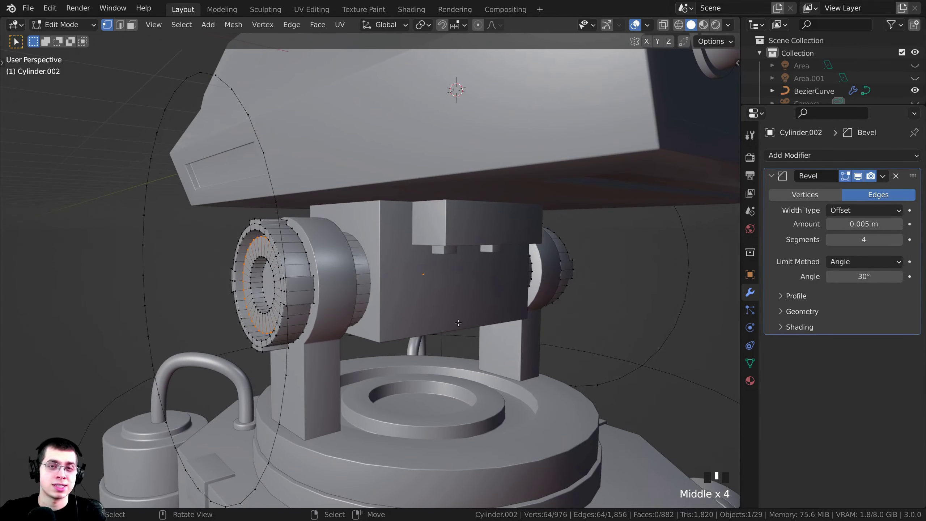
- Snap the 3D cursor to the center of the two selected edge loops
middle_click_drag(247, 325, 415, 188)
key("shift+s")
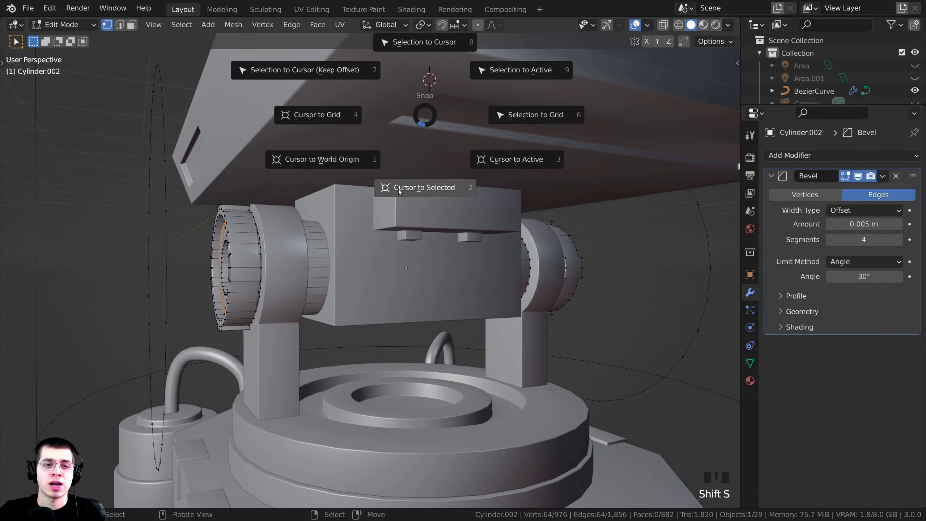
left_click(413, 191)
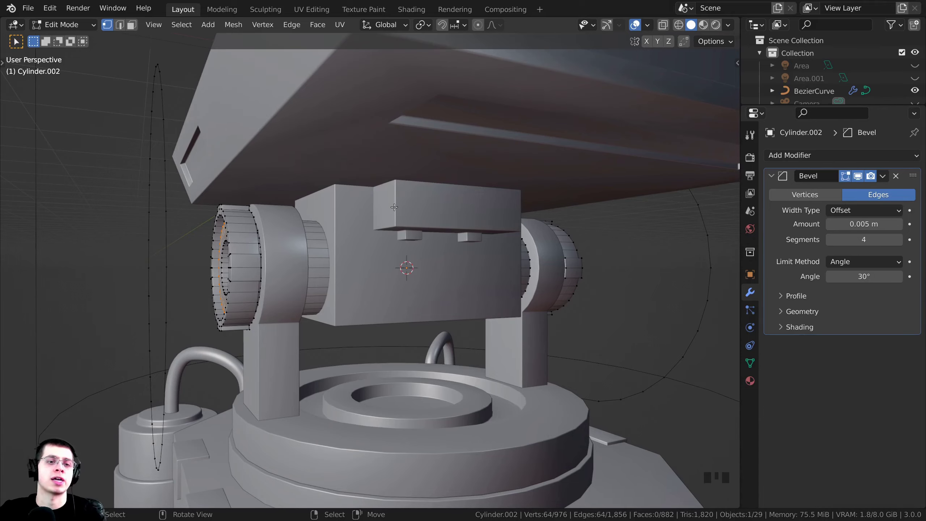
- Return to Object Mode and set the neck joint cylinder's origin to the 3D cursor
middle_click_drag(413, 192, 274, 285)
middle_click_drag(483, 279, 401, 252)
middle_click_drag(287, 286, 522, 153)
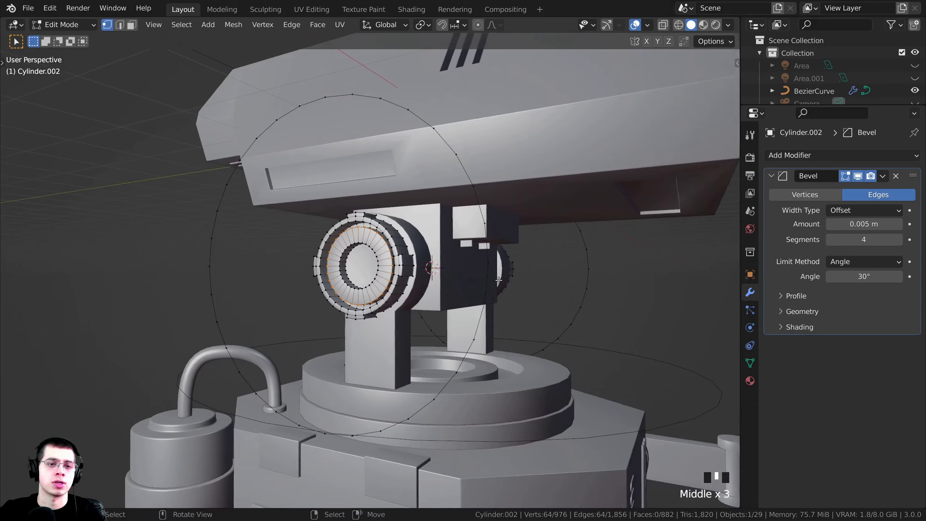
scroll(522, 153, "up", 2)
key("Tab")
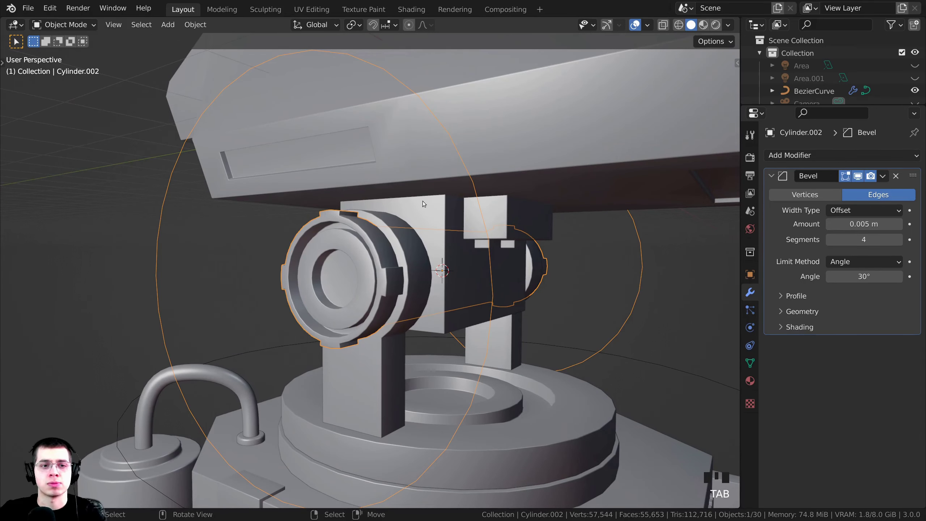
left_click(200, 26)
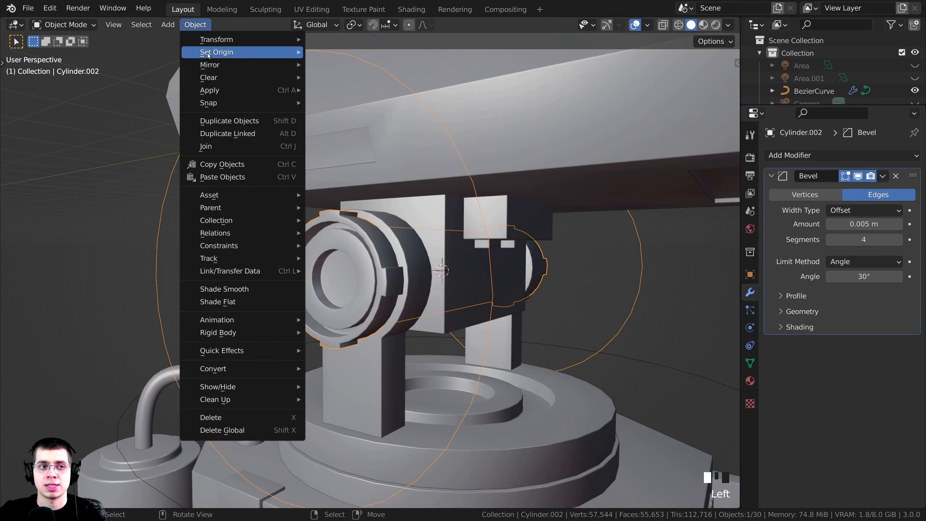
mouse_move(209, 54)
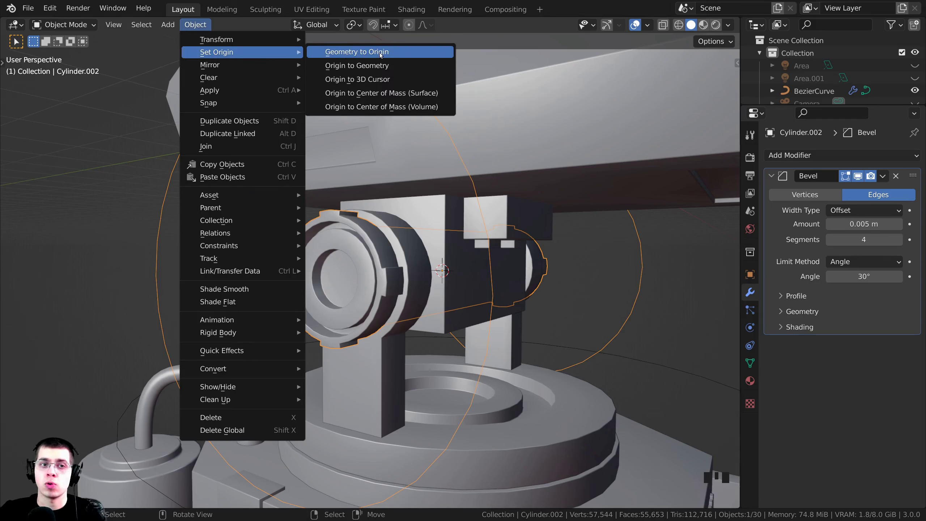
left_click(357, 80)
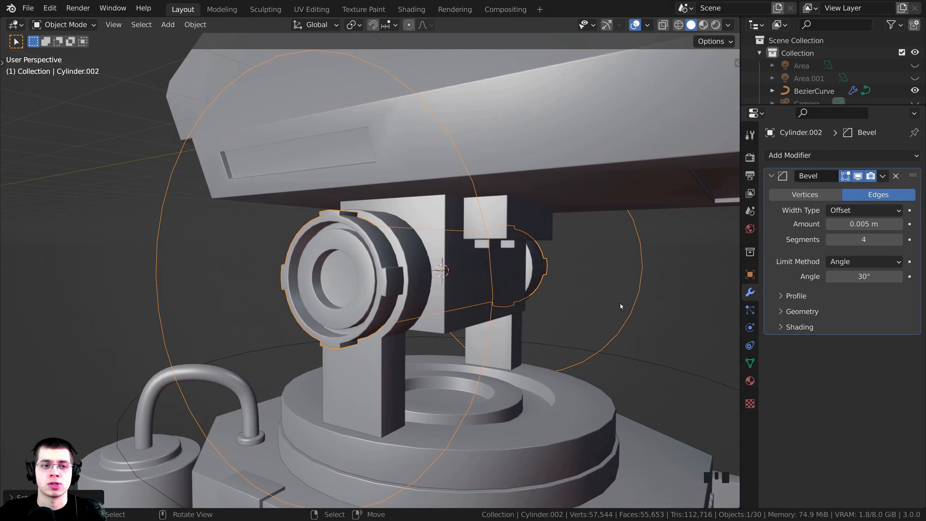
- Test-rotate the neck joint cylinder about the global X axis to check its new pivot, then cancel the rotation
middle_click_drag(621, 306, 442, 273)
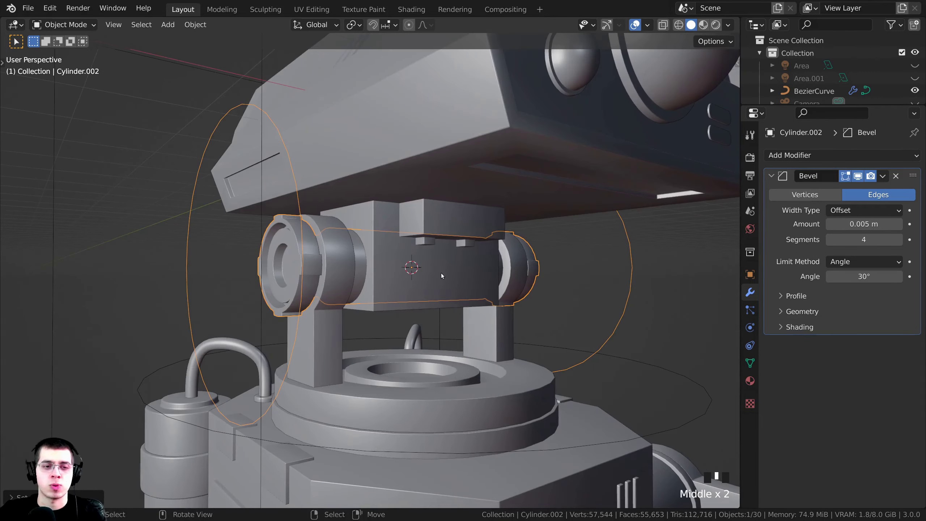
middle_click_drag(491, 312, 521, 323)
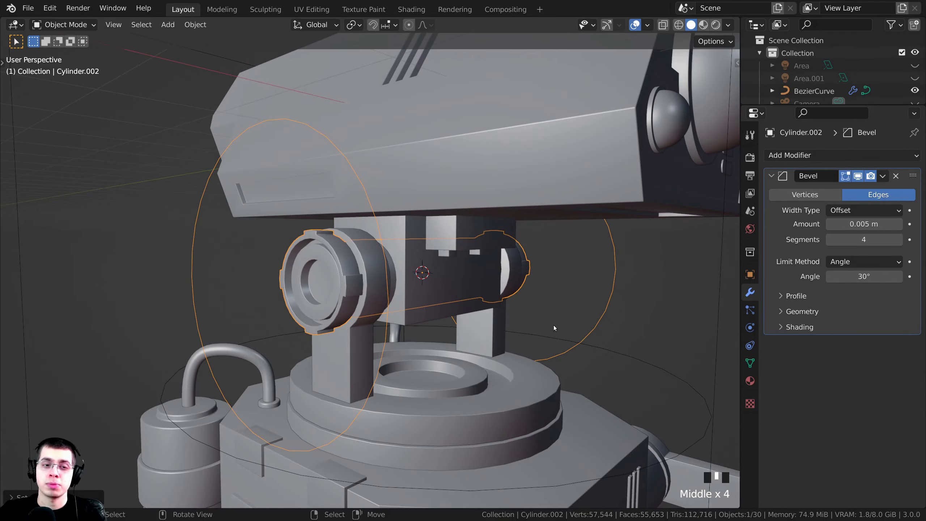
key("r")
key("x")
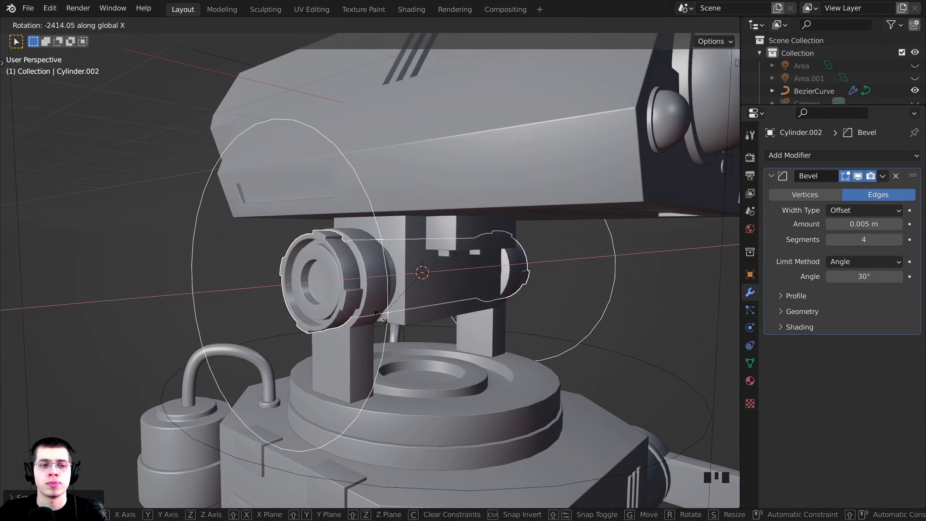
left_click(375, 211)
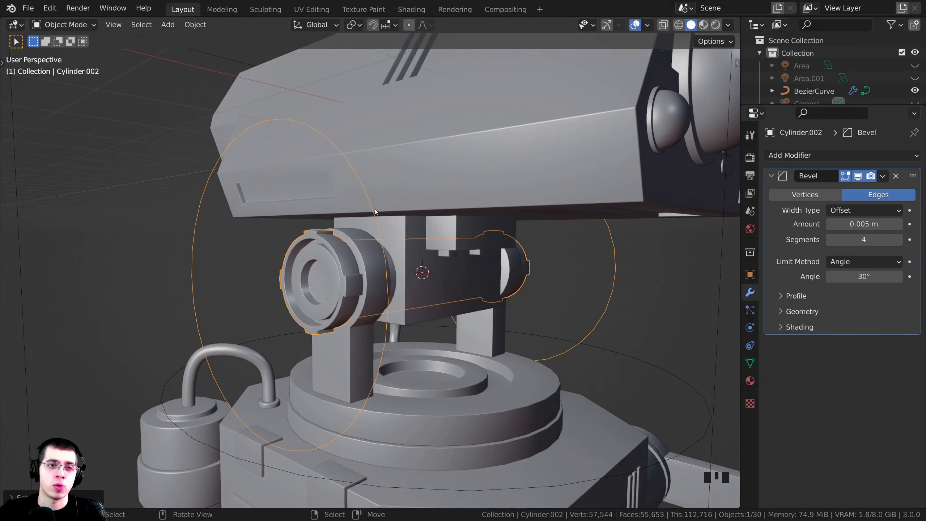
- Set the transform pivot point to Median Point and try rotating the neck joint cylinder about the X axis
left_click(352, 25)
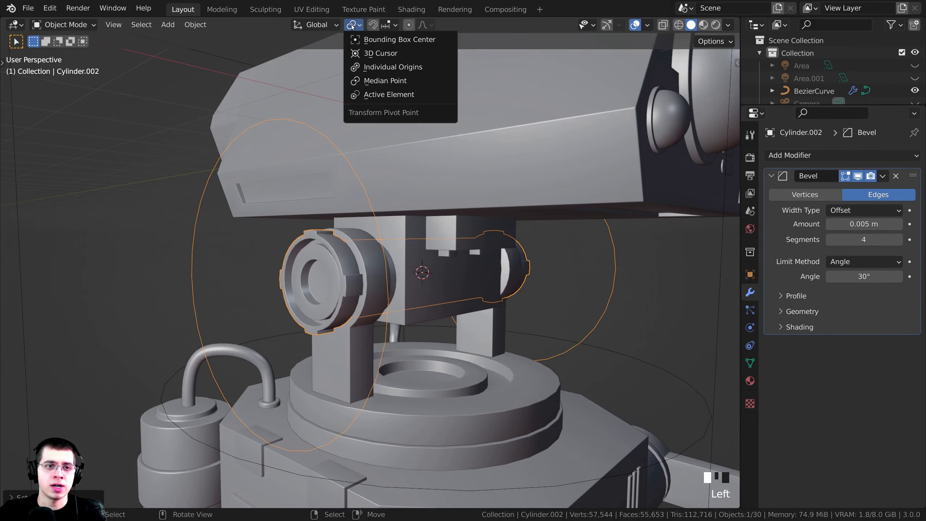
left_click(382, 81)
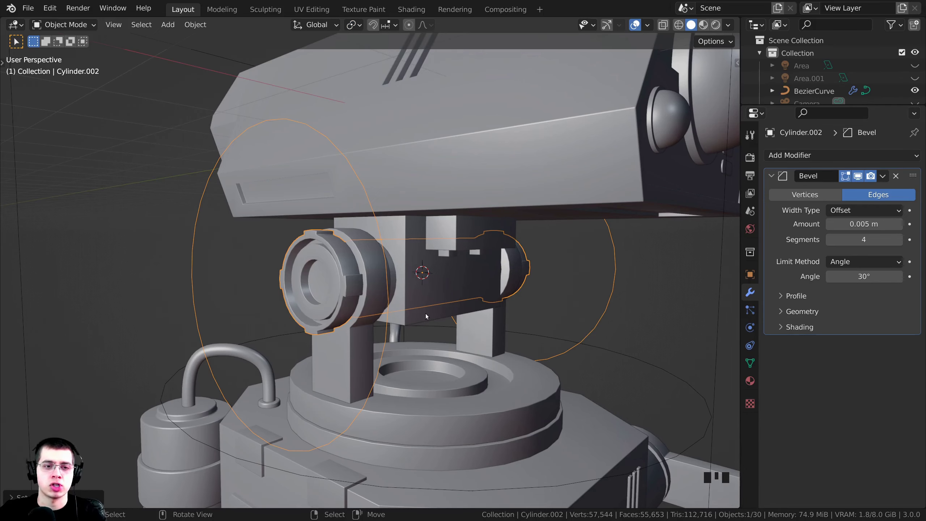
key("r")
key("x")
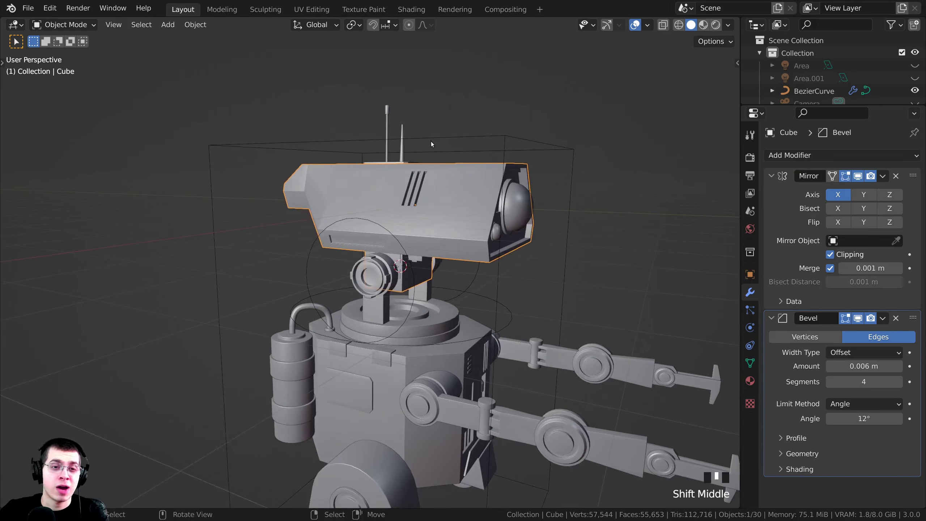
- Select the main head shell and test-move it to check which head parts are separate objects, cancelling the move
middle_click_drag(431, 141, 391, 173)
scroll(328, 89, "up", 2)
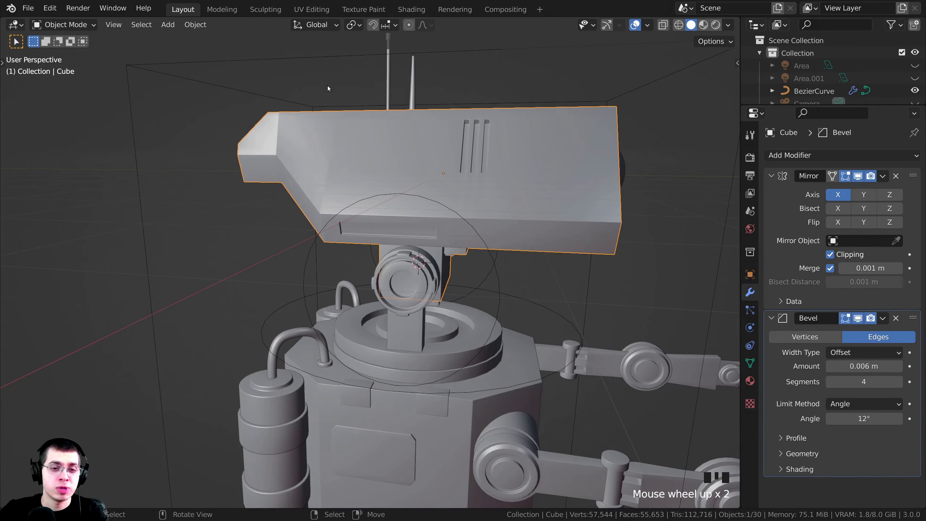
scroll(418, 188, "up", 1)
right_click(430, 291)
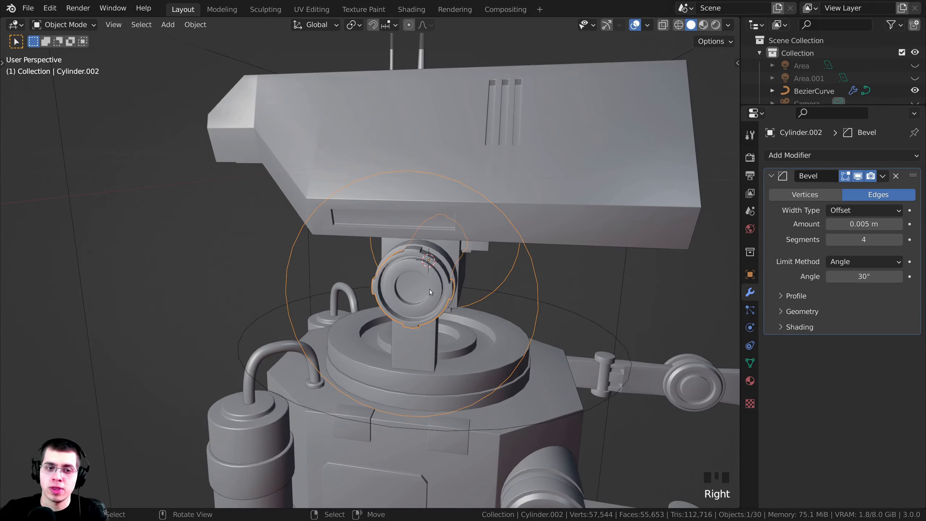
scroll(470, 156, "down", 1)
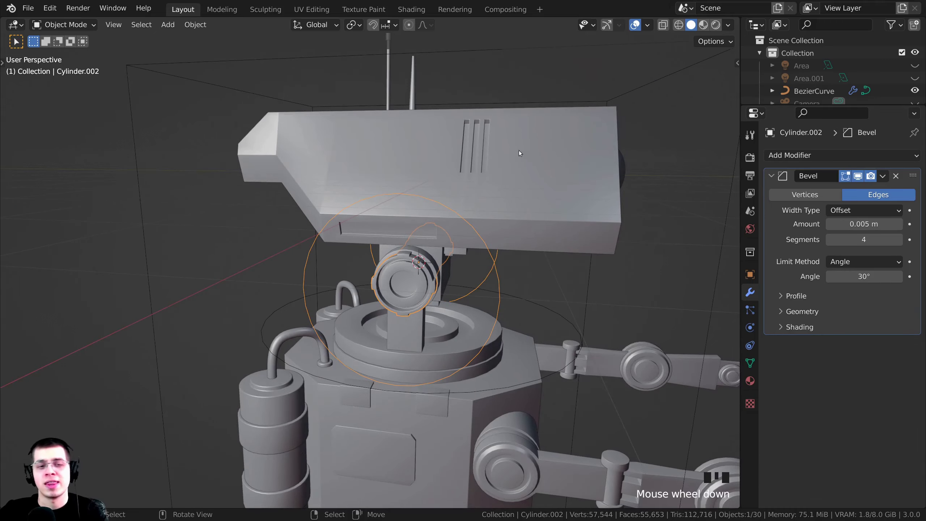
middle_click_drag(439, 234, 412, 230)
middle_click_drag(501, 205, 443, 199)
right_click(452, 200)
middle_click_drag(529, 218, 408, 134)
key("g")
right_click(538, 203)
- Add the separate head parts, including the eyes and antennas, to the selection and test-move them together with the shell
right_click(460, 237, "shift")
right_click(379, 293, "shift")
right_click(454, 211, "shift")
right_click(415, 145, "shift")
right_click(397, 123, "shift")
right_click(396, 124, "shift")
right_click(408, 135, "shift")
scroll(414, 124, "down", 3)
key("g")
right_click(458, 124)
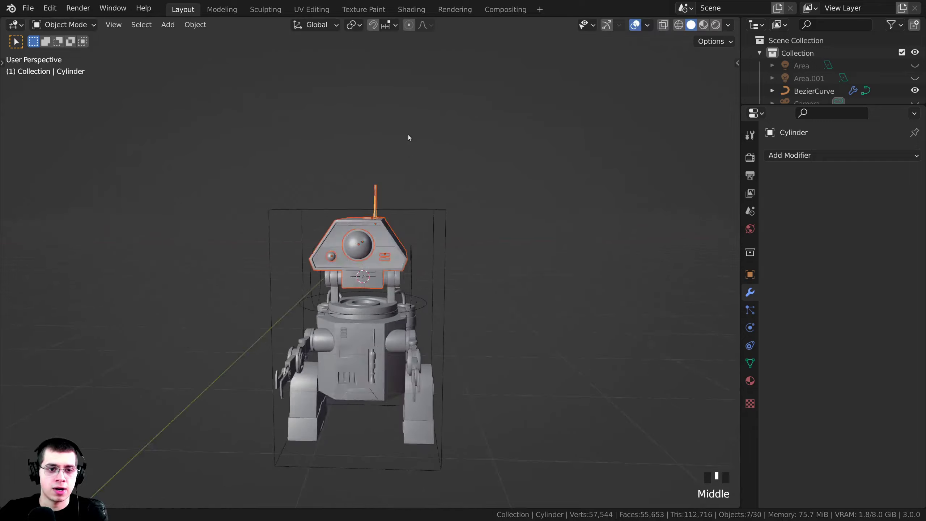
- Try moving the selected head parts freely and along X to check that nothing is left behind
scroll(326, 224, "up", 5)
middle_click_drag(347, 169, 333, 156, "shift")
key("g")
right_click(368, 165)
key("g")
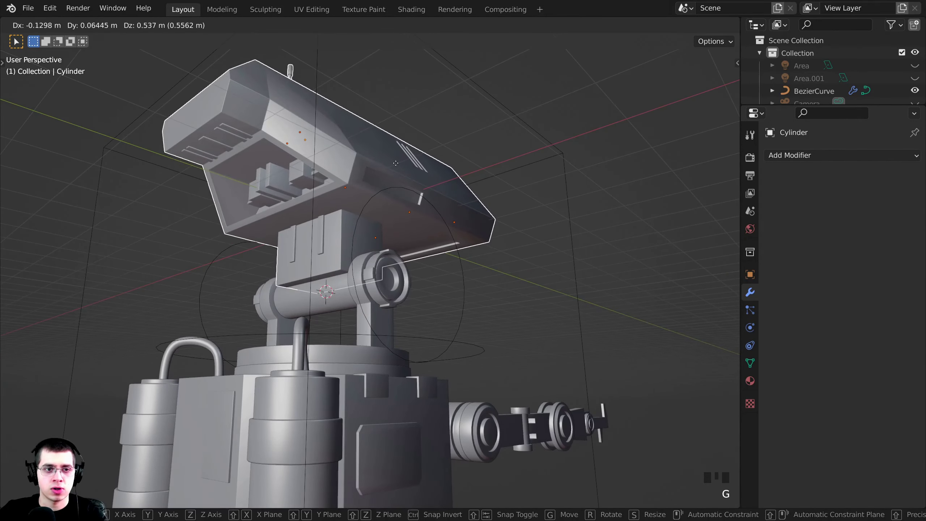
key("x")
right_click(372, 195)
- Add the neck joint cylinder as the active object and parent the head parts to it with Object (Keep Transform)
middle_click_drag(373, 194, 383, 235)
middle_click_drag(383, 235, 430, 279, "shift")
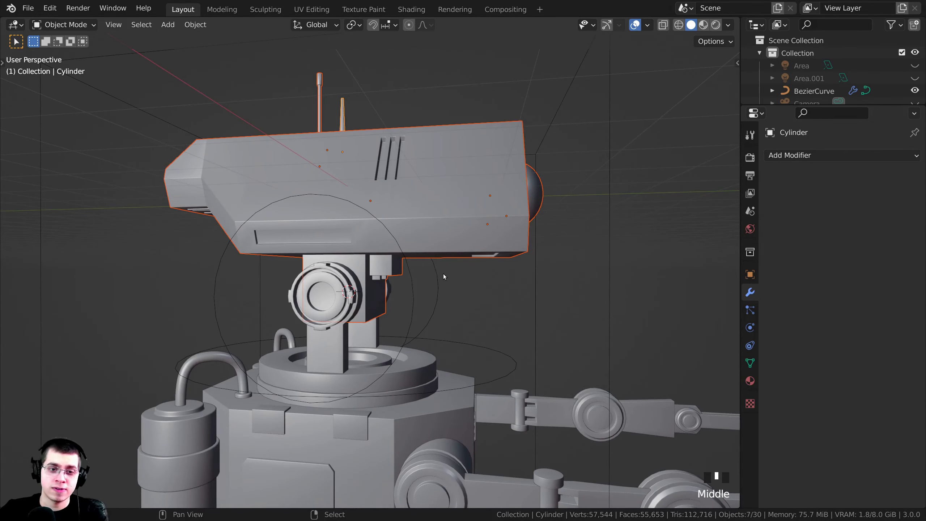
left_click(437, 275, "shift")
key("KP_Decimal")
key("ctrl+l")
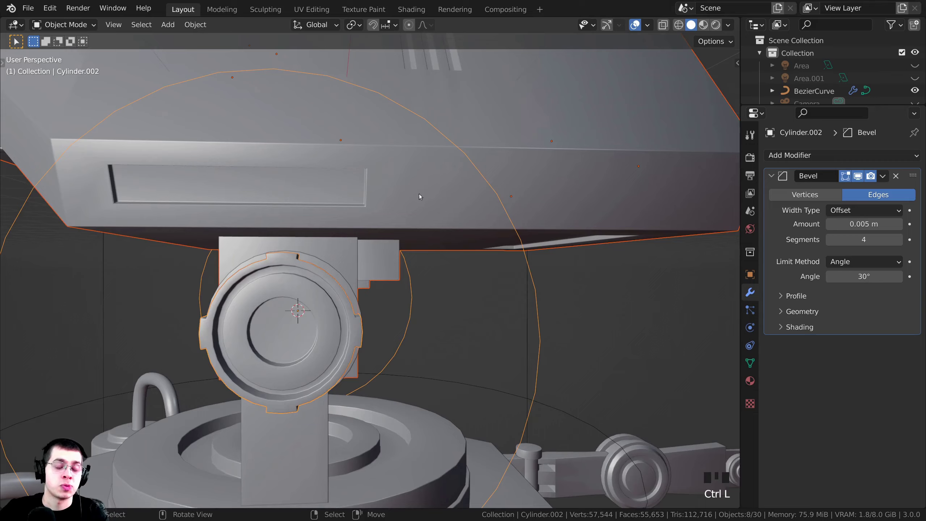
scroll(420, 196, "down", 4)
scroll(460, 282, "up", 2)
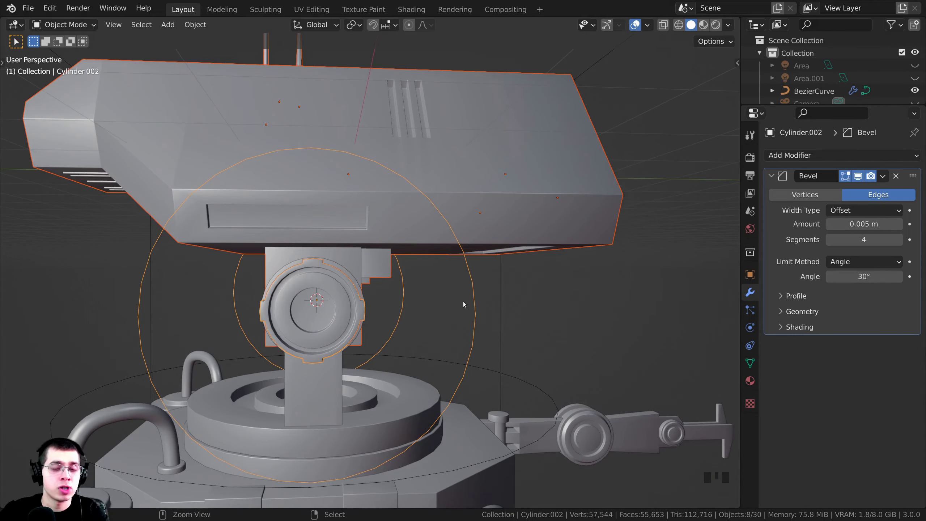
key("ctrl+p")
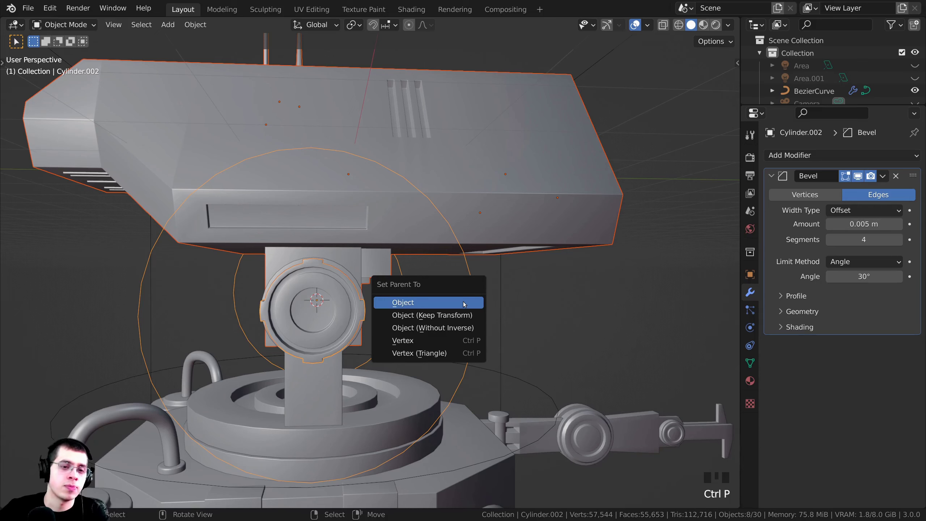
left_click(408, 315)
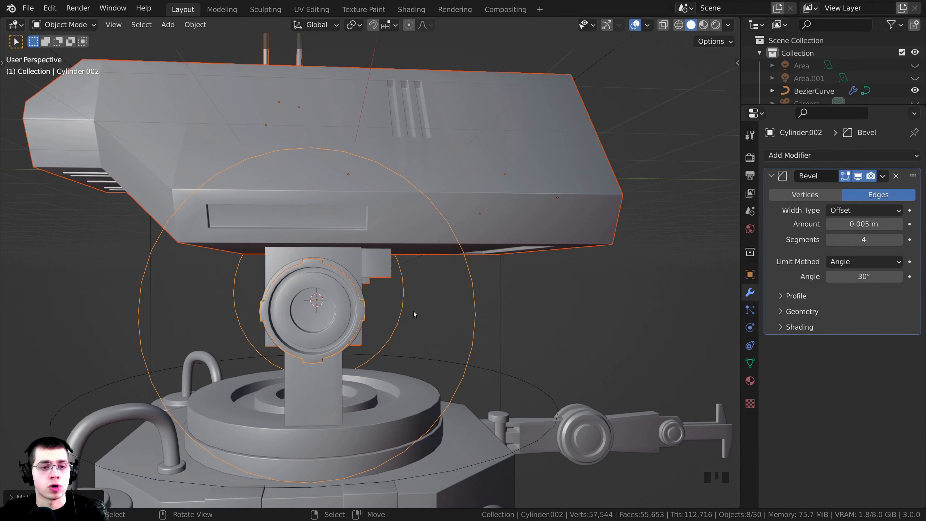
- Select only the neck joint cylinder and test-move it to check that the head follows, cancelling the move
left_click(465, 276)
scroll(441, 270, "down", 4)
key("g")
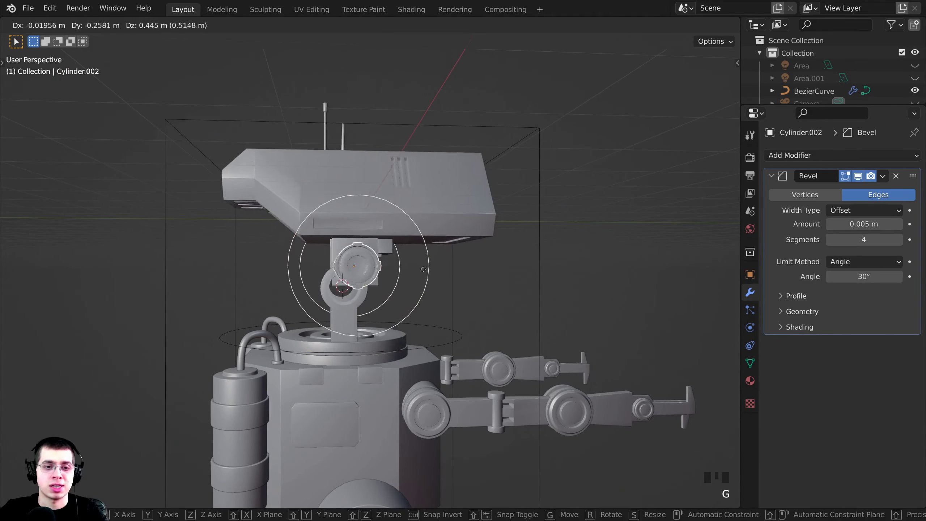
left_click(427, 277)
scroll(418, 332, "up", 2)
right_click(415, 143)
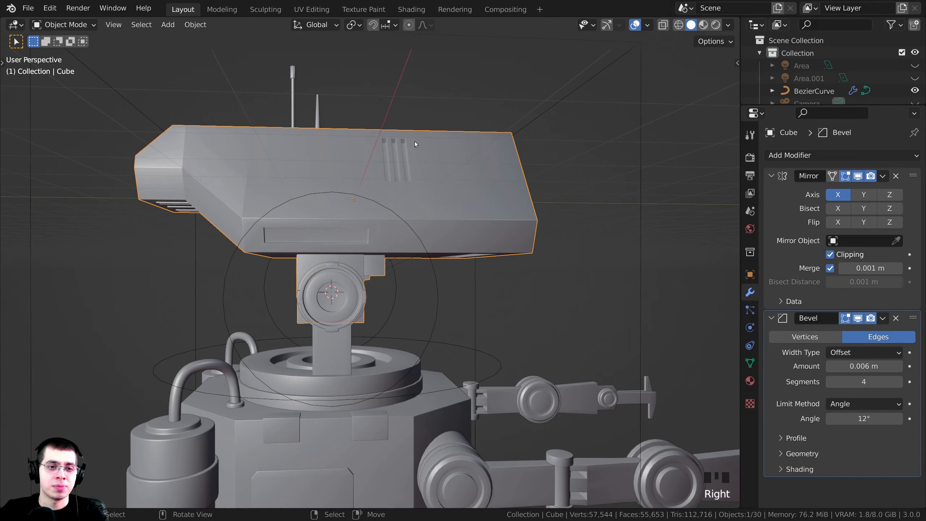
right_click(435, 323)
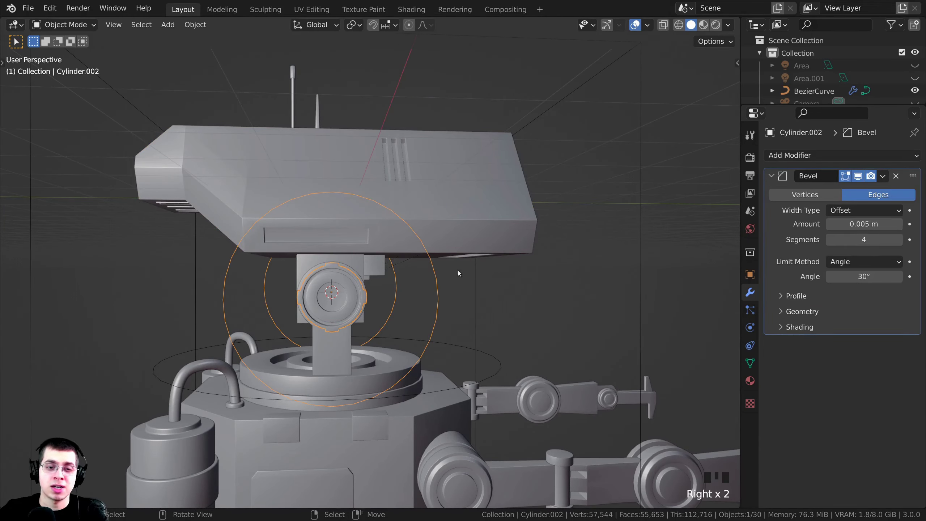
- Select the head shell and try moving it separately from the neck joint, cancelling the move
right_click(430, 194)
scroll(430, 194, "down", 3)
key("g")
right_click(443, 175)
middle_click_drag(481, 219, 452, 236)
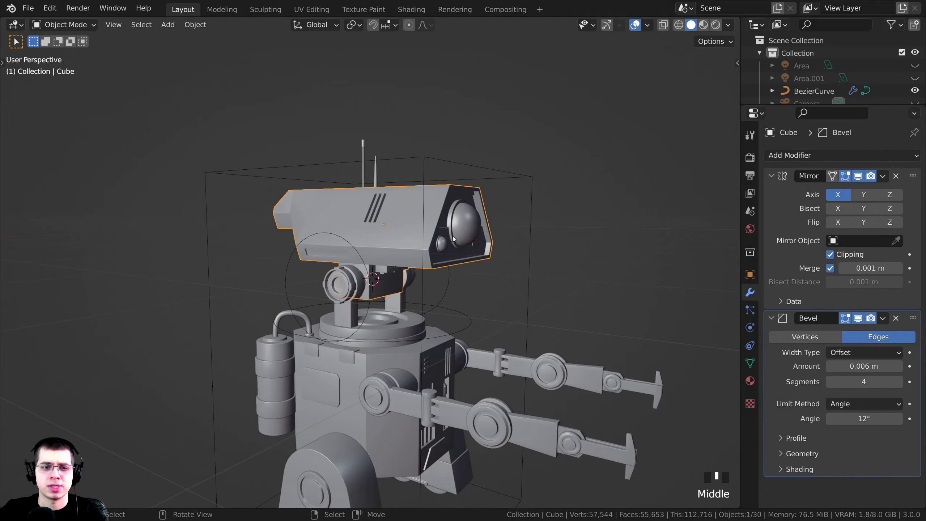
- Test-move the neck joint cylinder again to check the parented head parts, cancelling the move
right_click(453, 239)
key("g")
right_click(290, 277)
key("g")
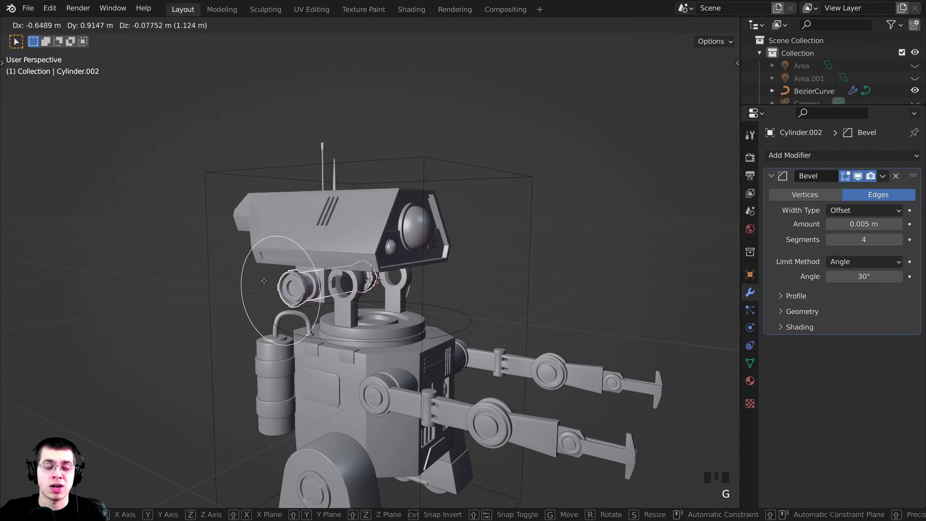
right_click(305, 266)
- Rotate the neck joint cylinder about the global X axis to test tilting the head, cancelling the rotation
middle_click_drag(443, 248, 477, 255)
scroll(477, 255, "up", 2)
key("r")
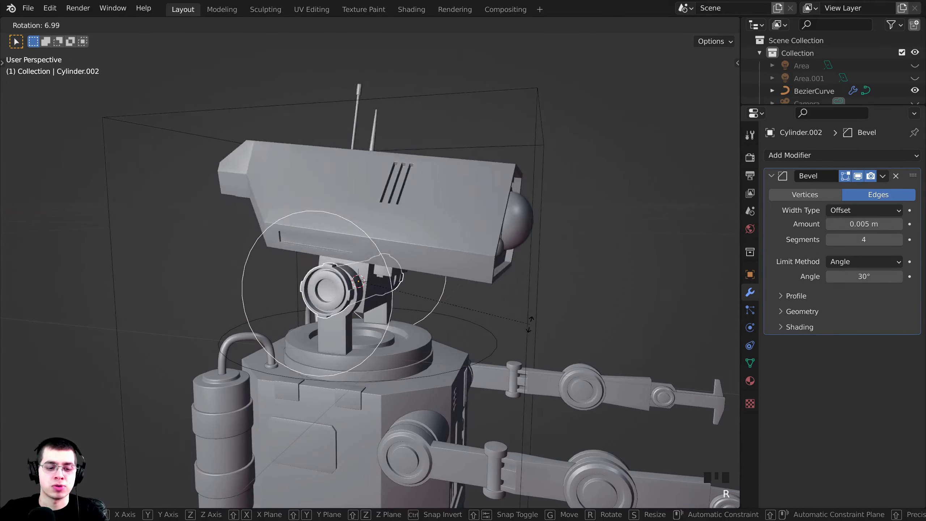
key("x")
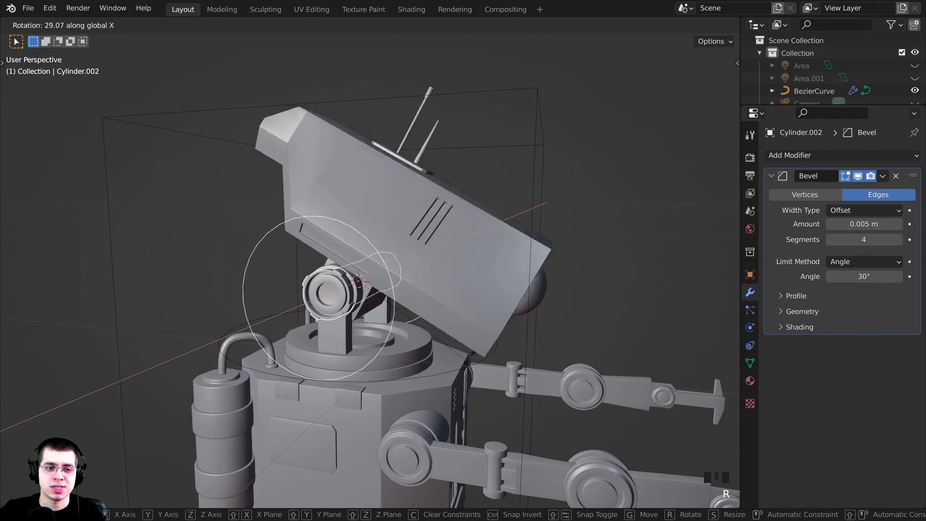
right_click(460, 289)
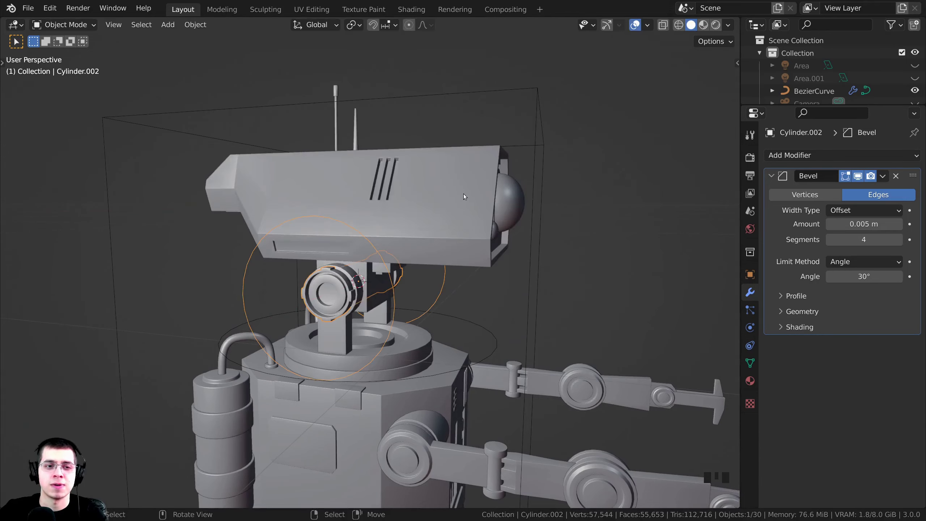
- Select the head shell and repeatedly test whether it can be pulled off the neck joint, cancelling each move
left_click(464, 206)
key("g")
middle_click_drag(465, 197, 408, 191)
right_click(465, 207)
key("g")
right_click(462, 178)
key("g")
right_click(411, 190)
- Show the head shell's transform values, try moving it, then cancel and lock its location on X, Y and Z
middle_click_drag(331, 115, 314, 122, "shift")
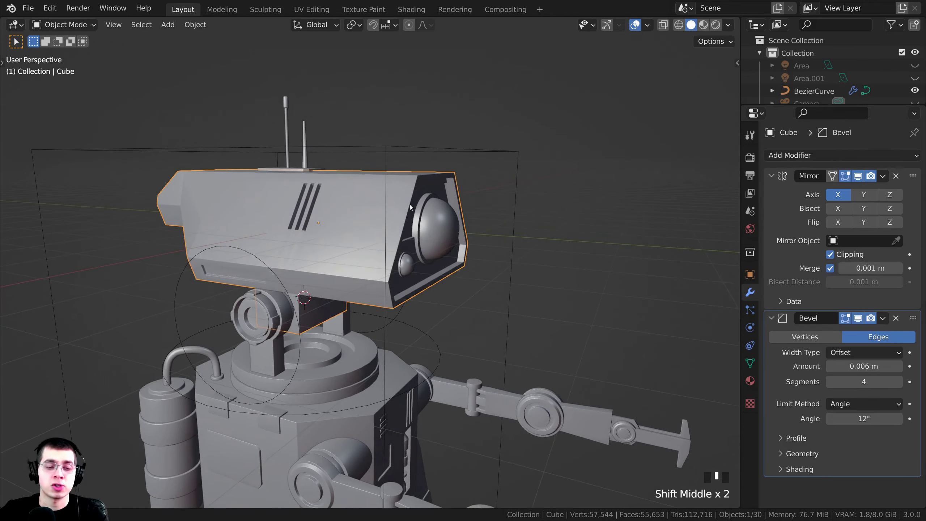
key("n")
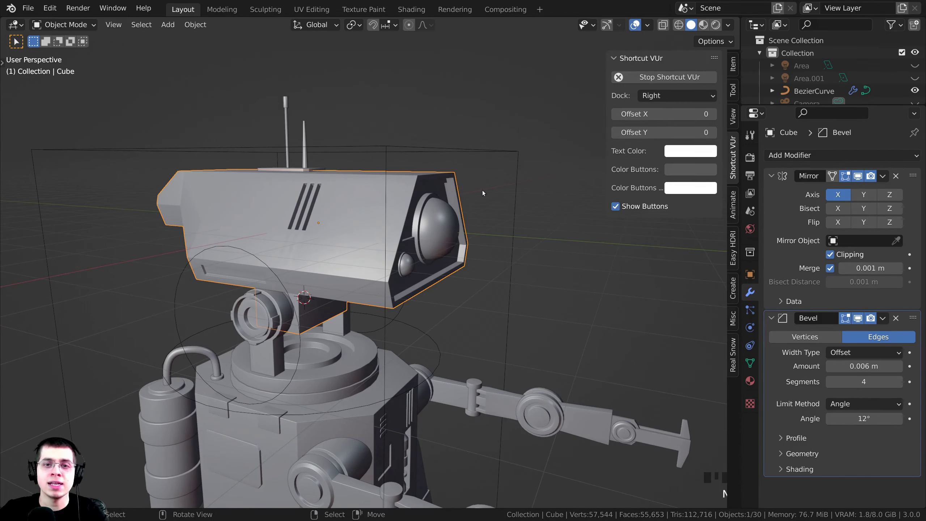
left_click(733, 65)
middle_click_drag(368, 190, 375, 196, "shift")
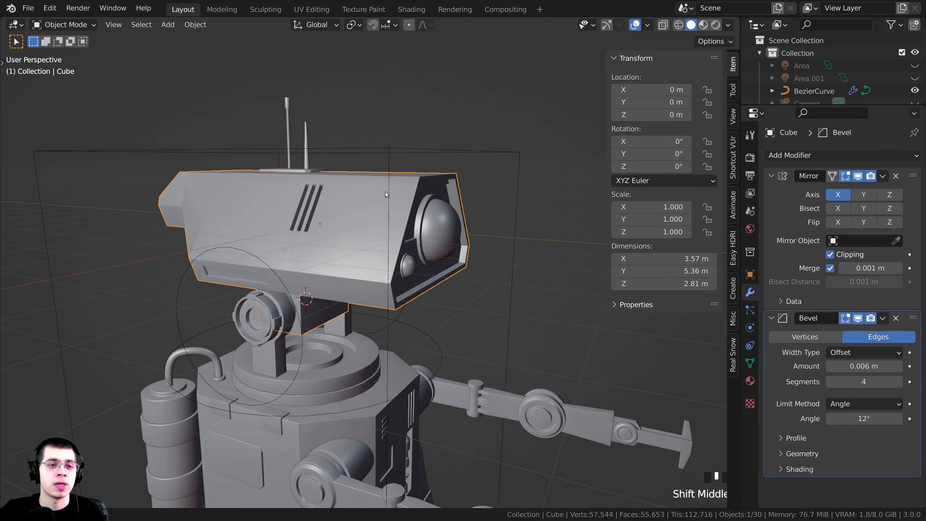
key("g")
right_click(384, 160)
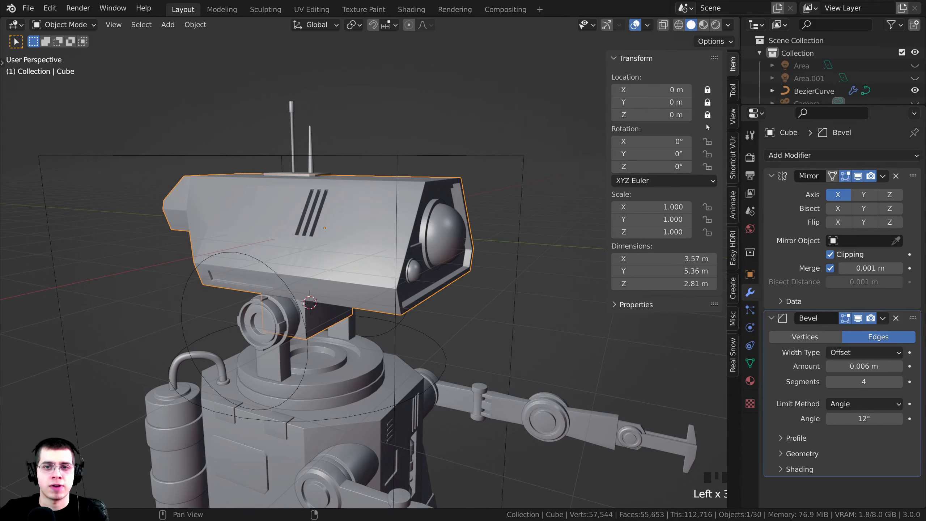
- Test moving, rotating and scaling the location-locked head shell, cancelling each transform
middle_click_drag(423, 205, 385, 236)
key("g")
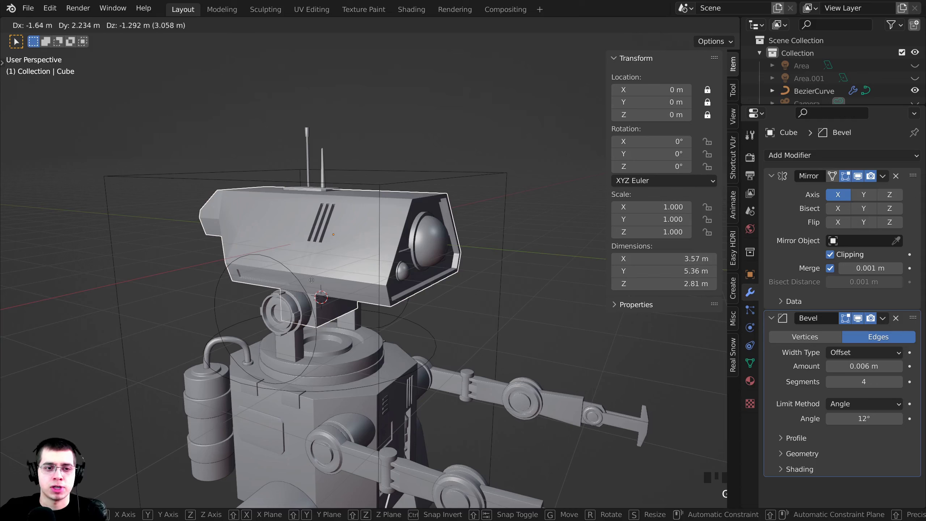
right_click(411, 197)
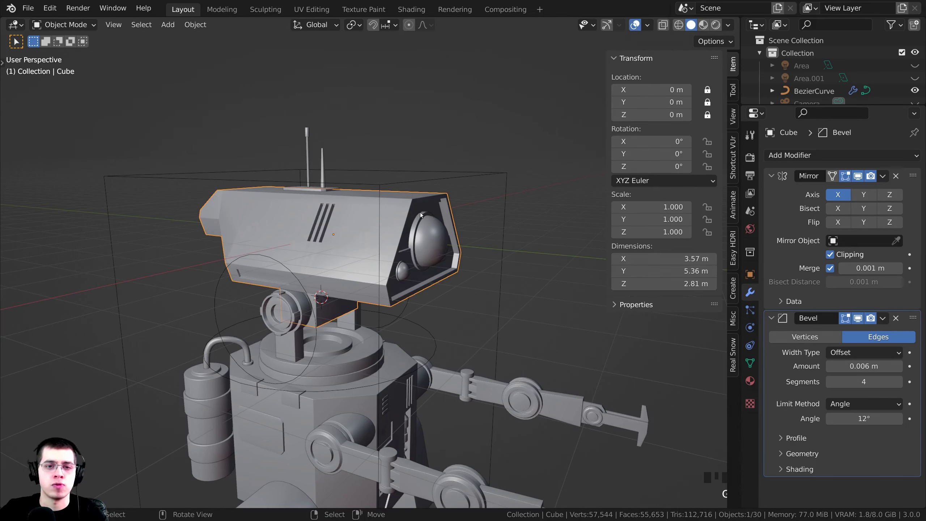
key("r")
right_click(409, 196)
key("s")
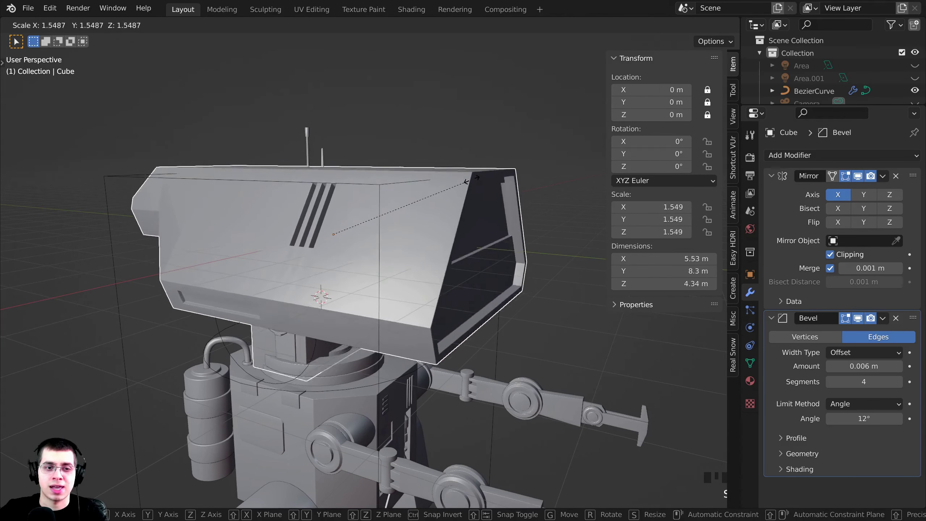
right_click(572, 200)
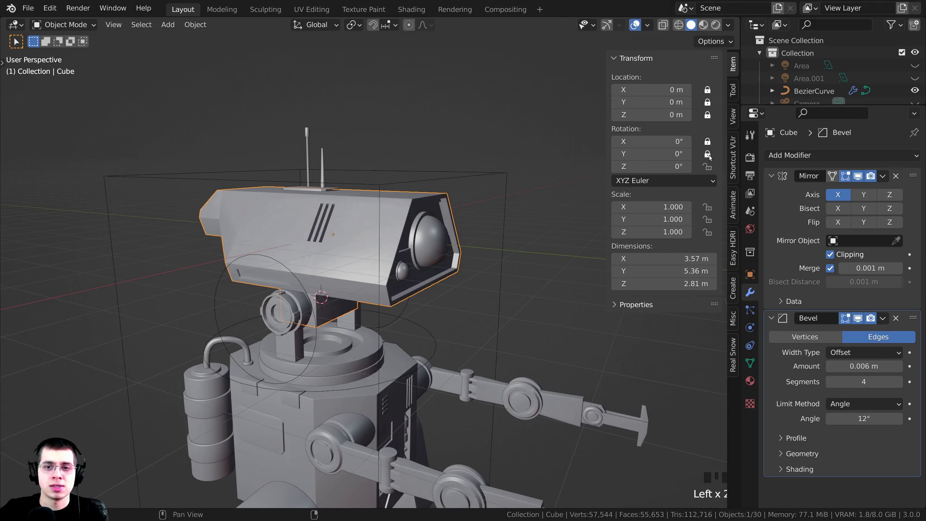
- Lock the head shell's rotation and scale on all three axes, checking each lock with a cancelled transform
left_click(707, 167)
key("r")
right_click(433, 167)
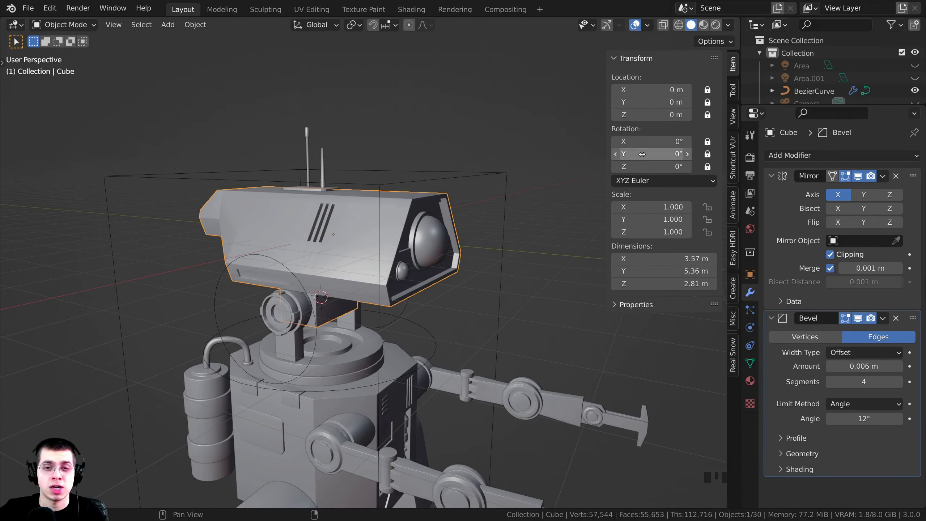
key("r")
right_click(416, 174)
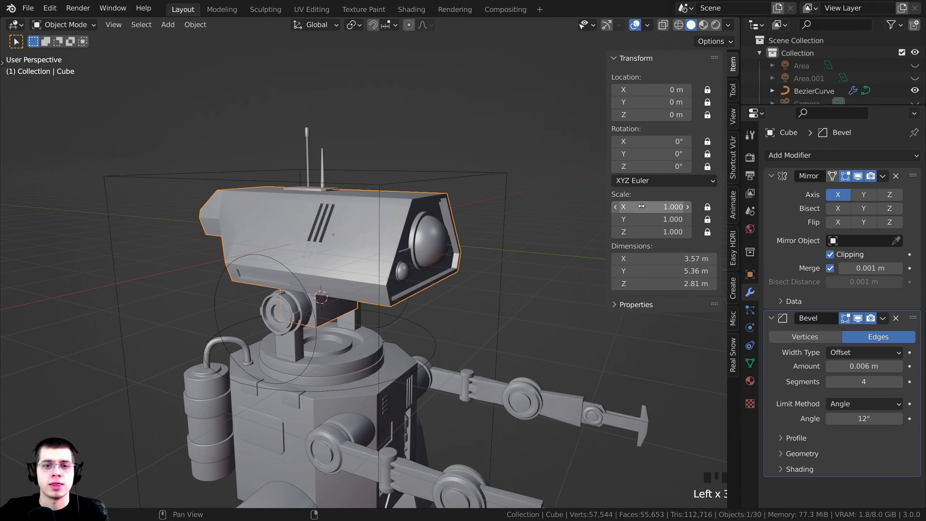
key("s")
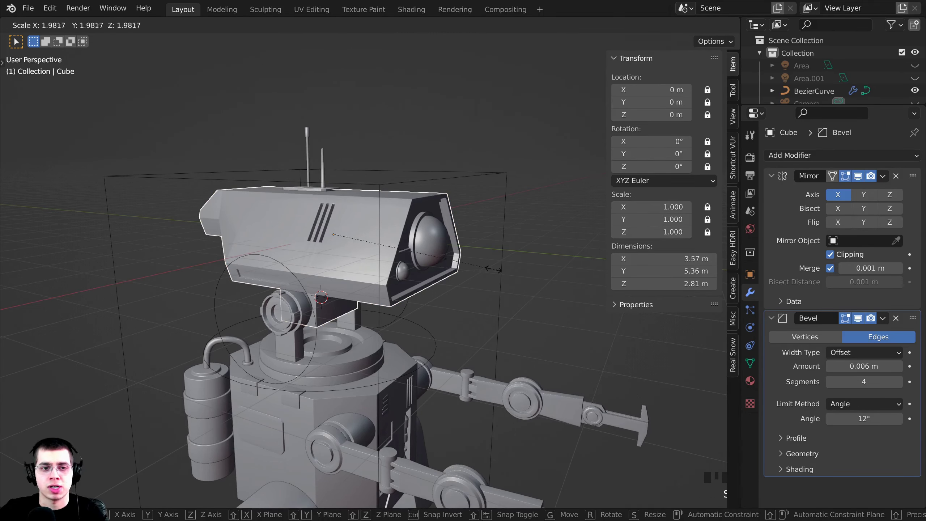
right_click(425, 278)
- Add the large eye, small eye, antenna base and both antennas to the head shell selection
scroll(422, 273, "up", 2, "shift")
scroll(453, 257, "up", 2)
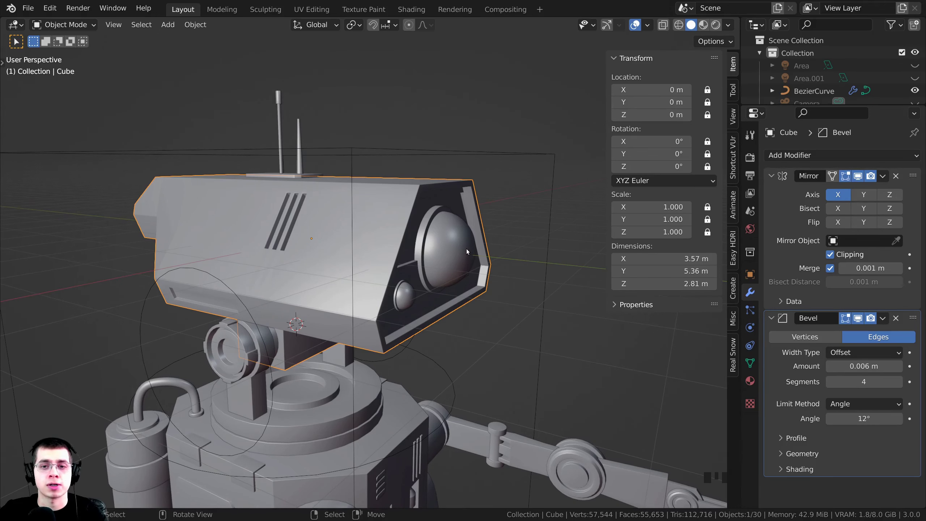
middle_click_drag(466, 250, 444, 230, "shift")
right_click(443, 230, "shift")
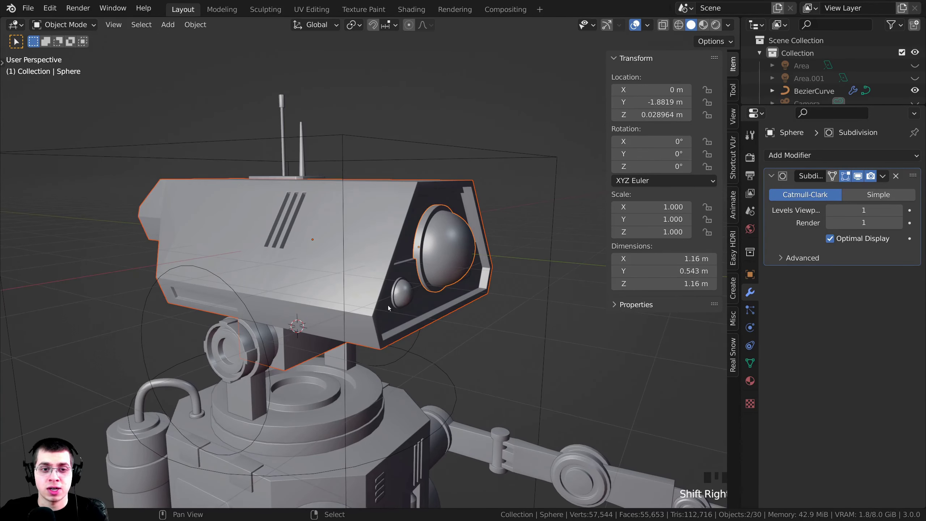
right_click(401, 292, "shift")
middle_click_drag(325, 203, 323, 216)
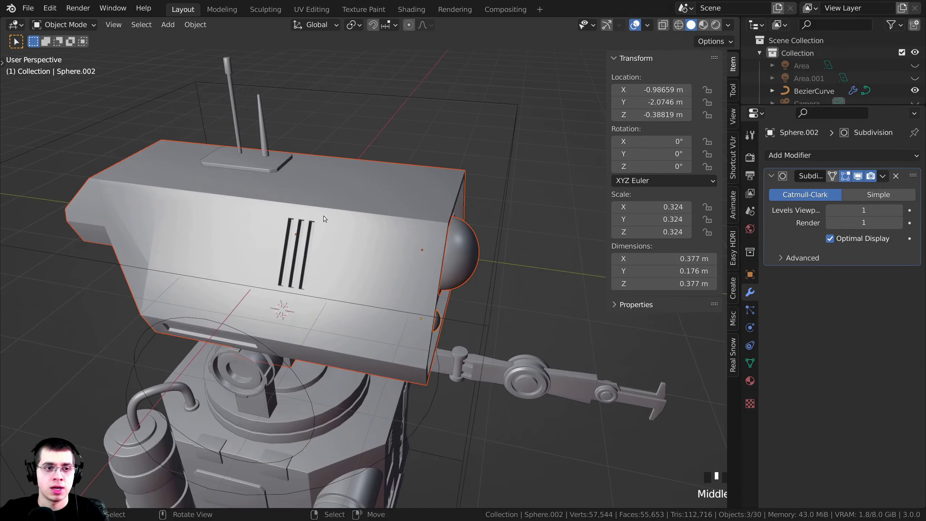
scroll(400, 249, "up", 2)
right_click(382, 214, "shift")
right_click(383, 202, "shift")
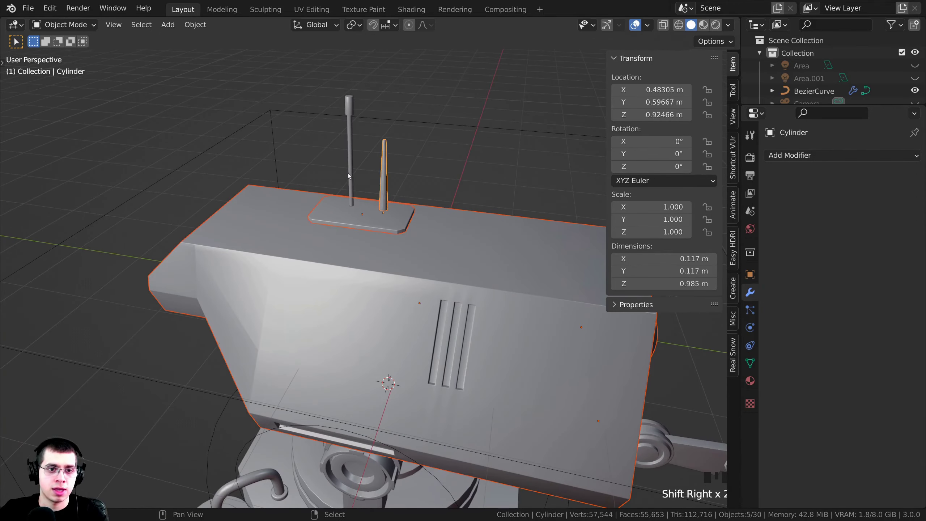
right_click(348, 173, "shift")
- Add the pair of rounded details on the robot's face to the selected head parts
scroll(350, 175, "down", 4)
middle_click_drag(350, 175, 420, 249)
scroll(419, 248, "up", 3)
right_click(430, 255, "shift")
middle_click_drag(430, 255, 494, 274, "shift")
right_click(434, 261, "shift")
scroll(495, 273, "up", 2)
scroll(465, 274, "up", 1)
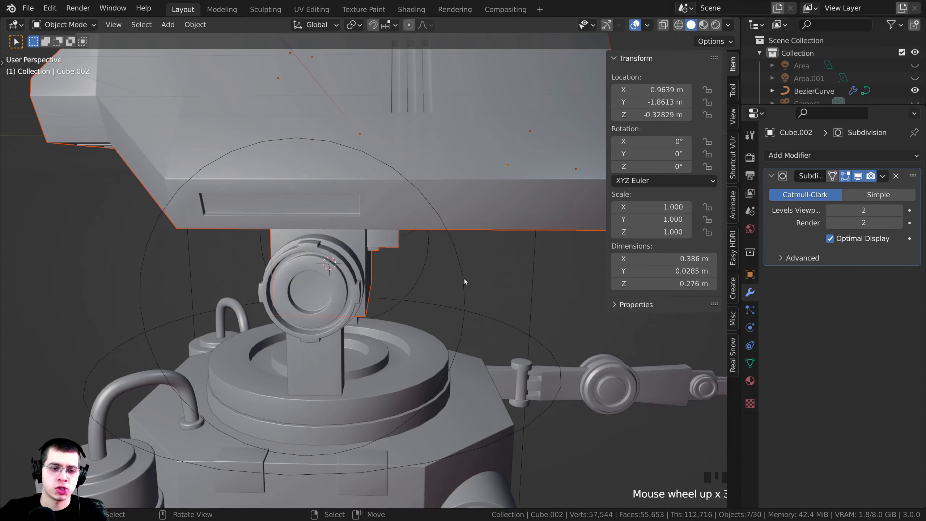
- Lock location, rotation and scale on X, Y and Z for all selected head parts at once
scroll(397, 350, "down", 4)
middle_click_drag(379, 261, 375, 219)
scroll(306, 128, "up", 2)
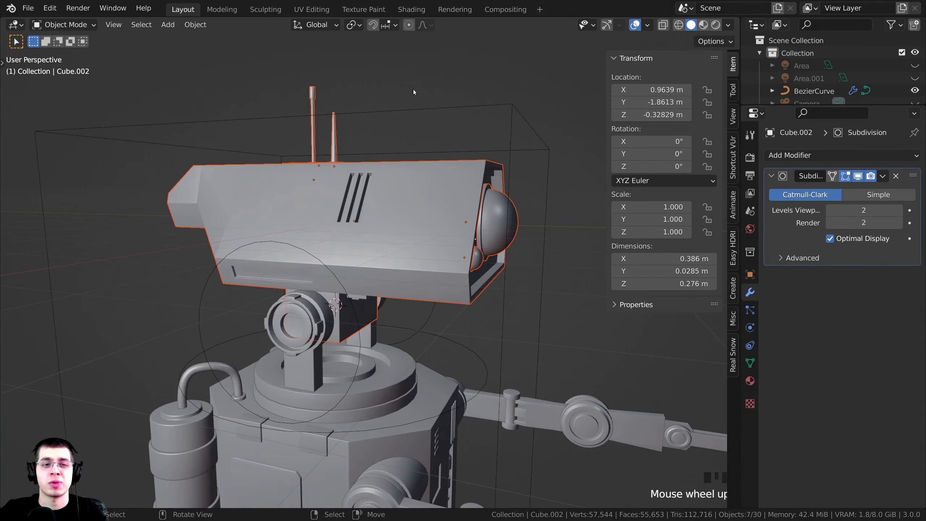
middle_click_drag(413, 92, 377, 146)
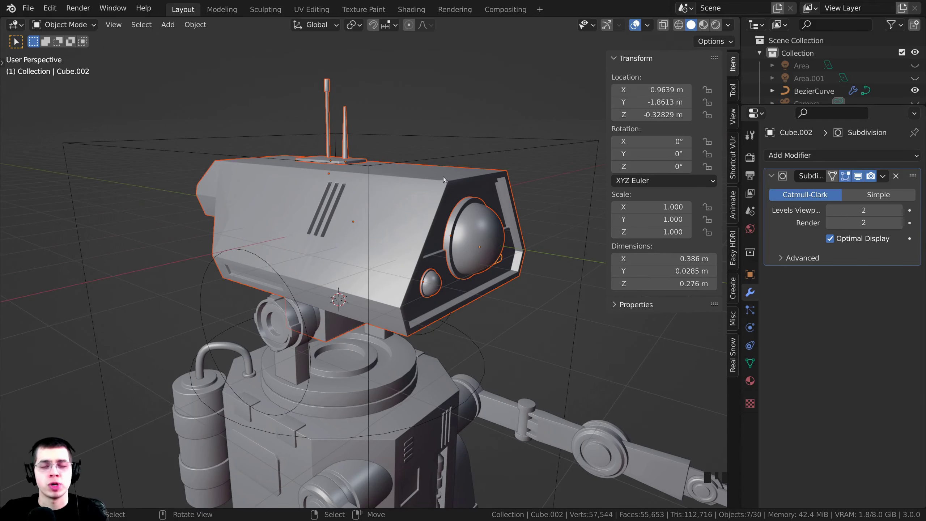
middle_click_drag(416, 162, 416, 182, "shift")
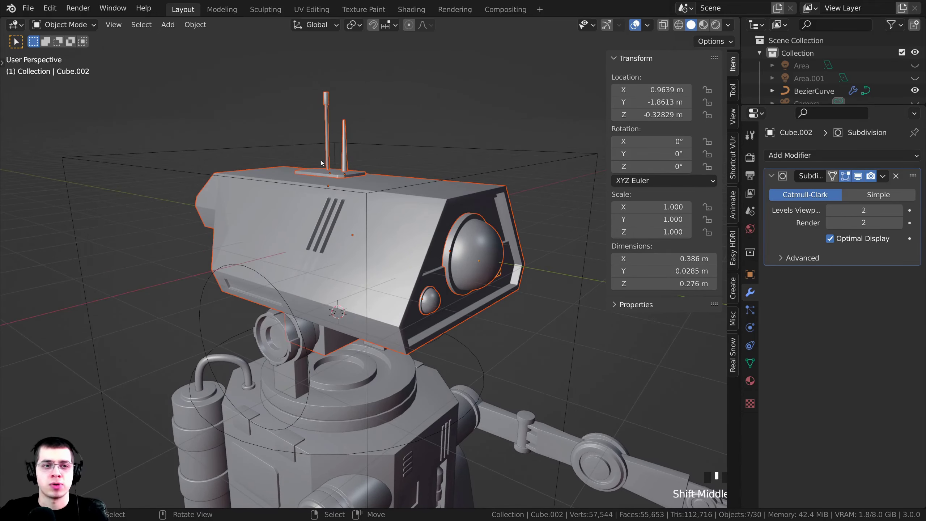
middle_click_drag(472, 177, 457, 181)
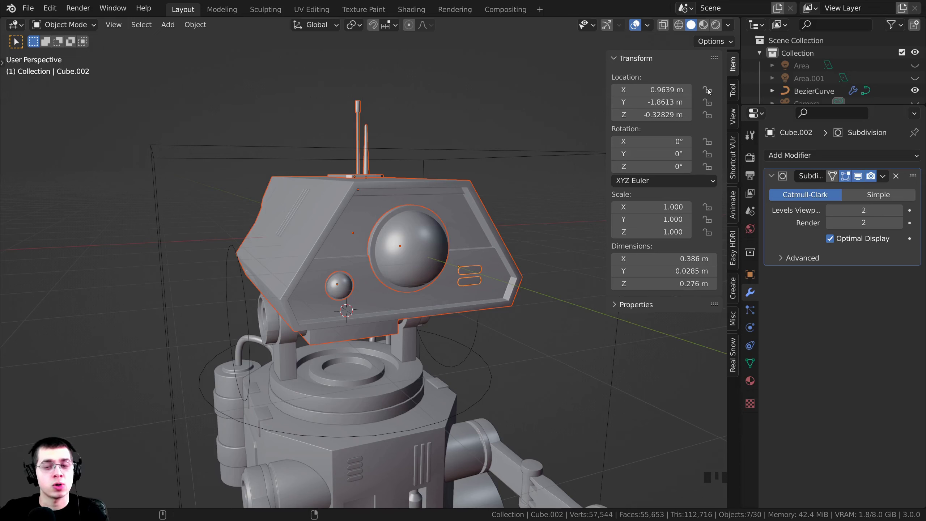
left_click(708, 103, "alt")
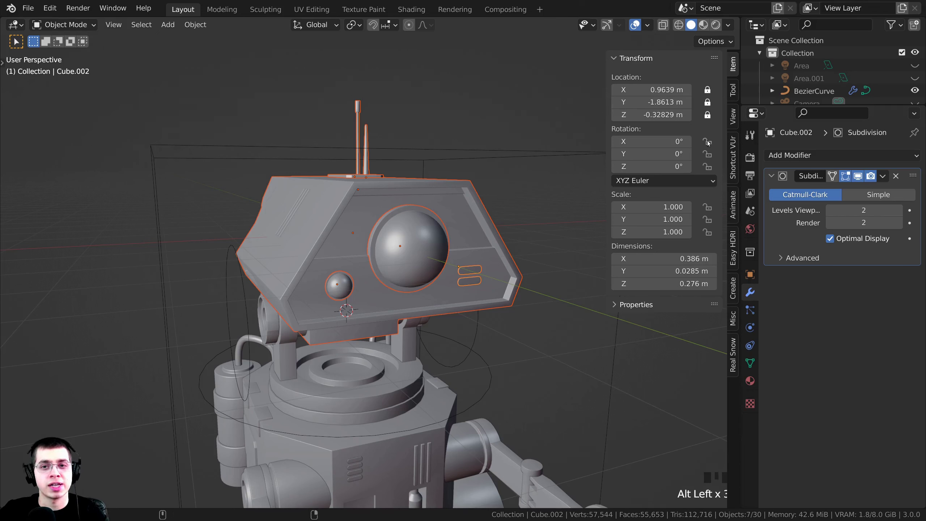
left_click(707, 167, "alt")
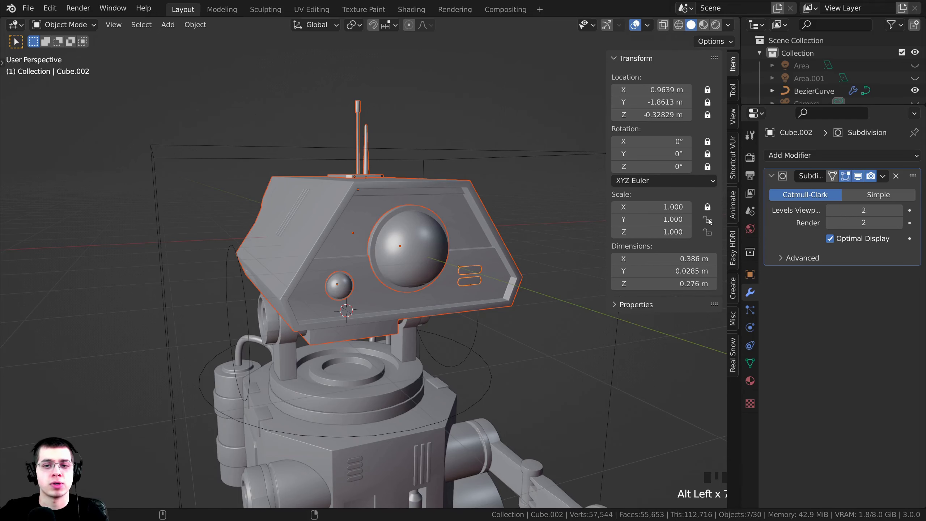
- Select the rounded face details, short antenna and antenna base individually to check their transform locks
scroll(400, 224, "up", 3)
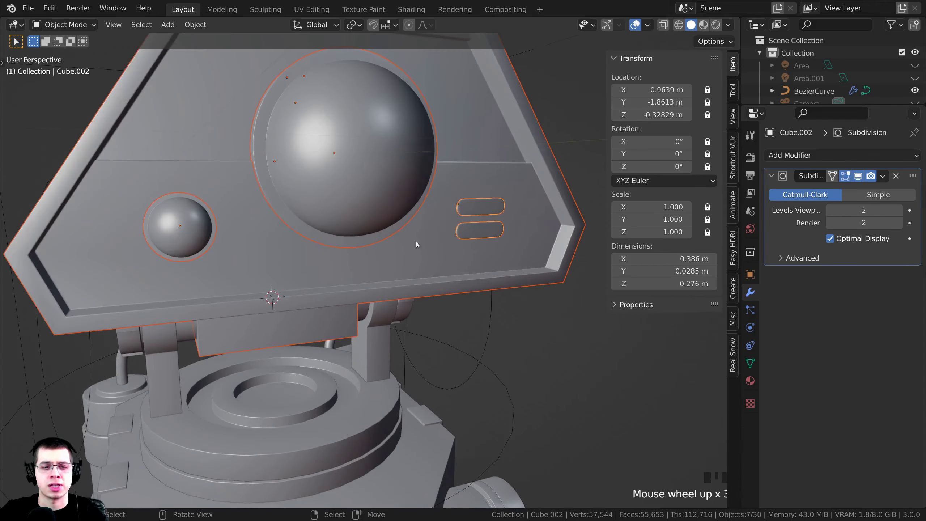
right_click(488, 196)
right_click(487, 200)
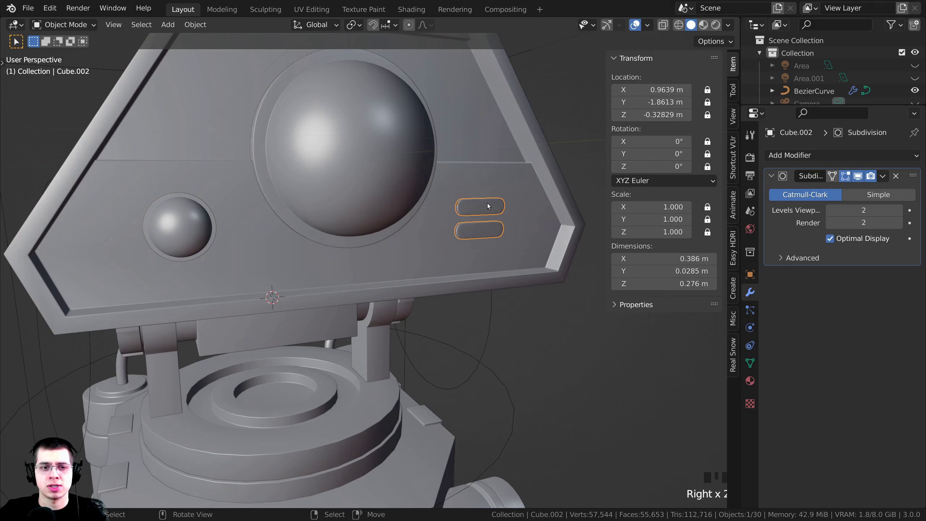
scroll(491, 188, "down", 3)
middle_click_drag(490, 187, 344, 186)
right_click(330, 188)
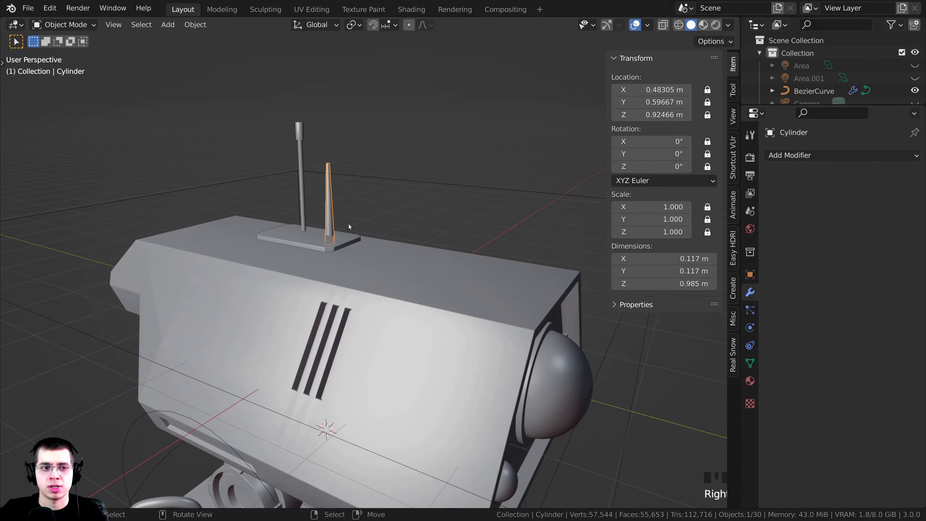
right_click(306, 237)
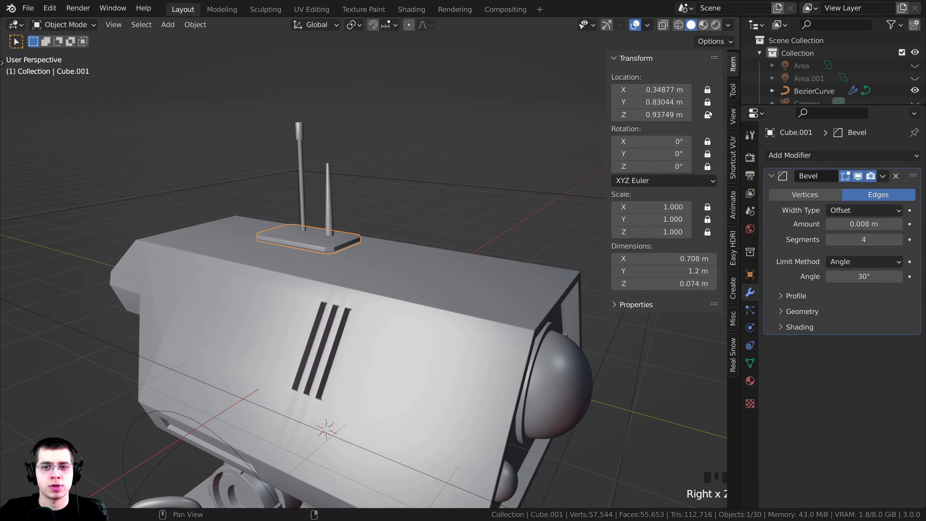
- Test-move the head shell and the antenna base to check their location locks, cancelling each move
middle_click_drag(233, 262, 324, 201, "shift")
scroll(329, 205, "down", 2)
right_click(497, 263)
key("g")
right_click(460, 226)
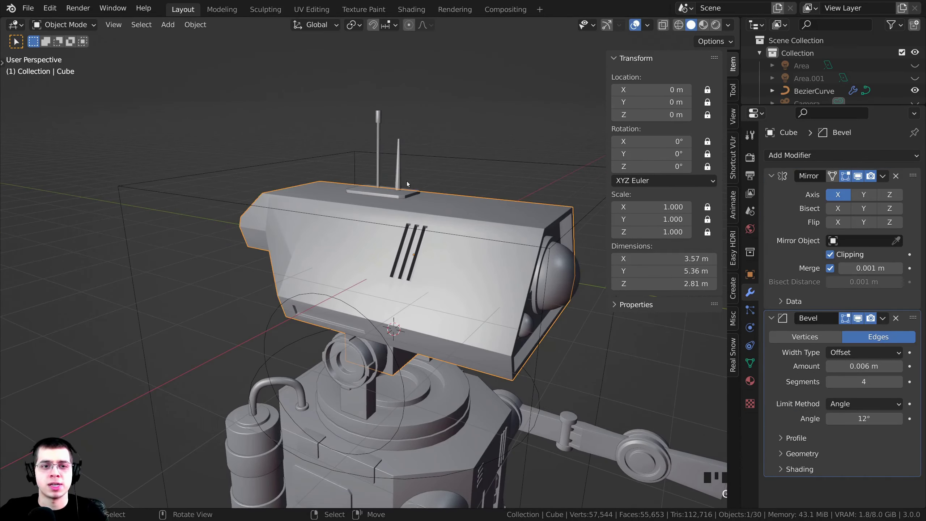
right_click(387, 193)
key("g")
right_click(411, 148)
- Test scaling and moving the short antenna to check its locks, cancelling both transforms
right_click(399, 168)
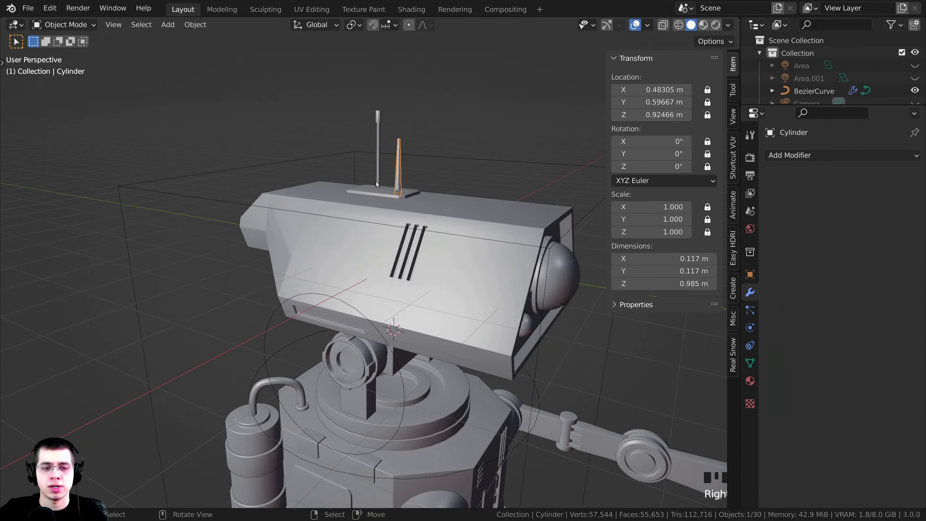
key("s")
right_click(425, 188)
key("g")
right_click(441, 181)
right_click(440, 183)
scroll(423, 219, "down", 3)
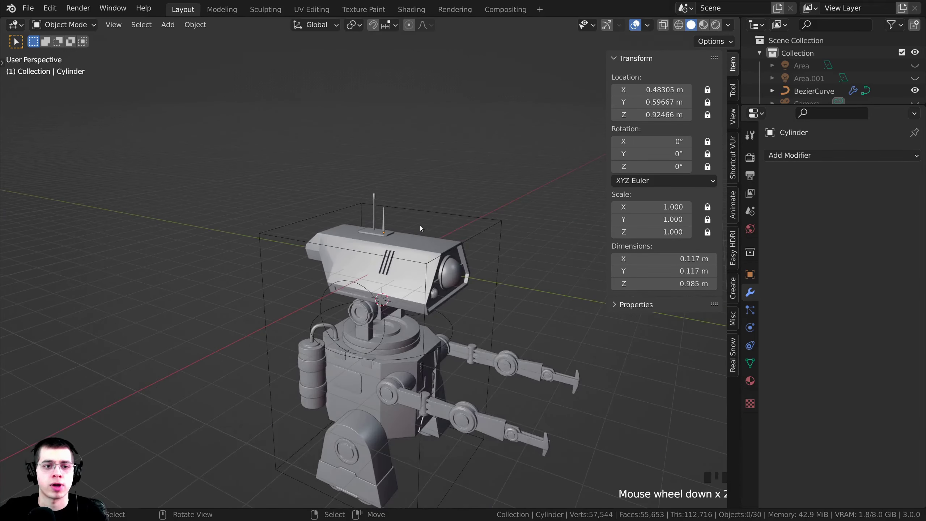
- Select the neck joint cylinder and test-move it to check that the locked head parts follow, cancelling the move
middle_click_drag(420, 229, 406, 201)
scroll(405, 205, "up", 3)
right_click(366, 295)
right_click(396, 226)
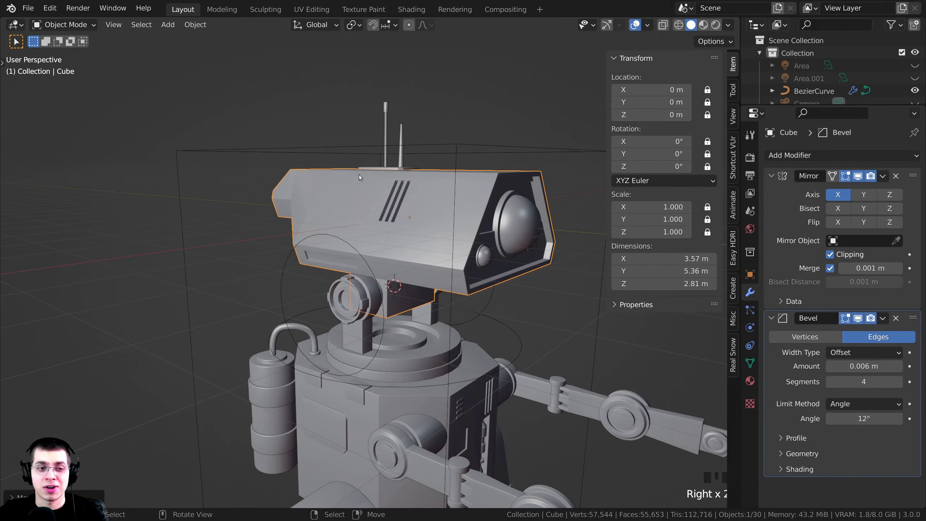
right_click(283, 275)
key("g")
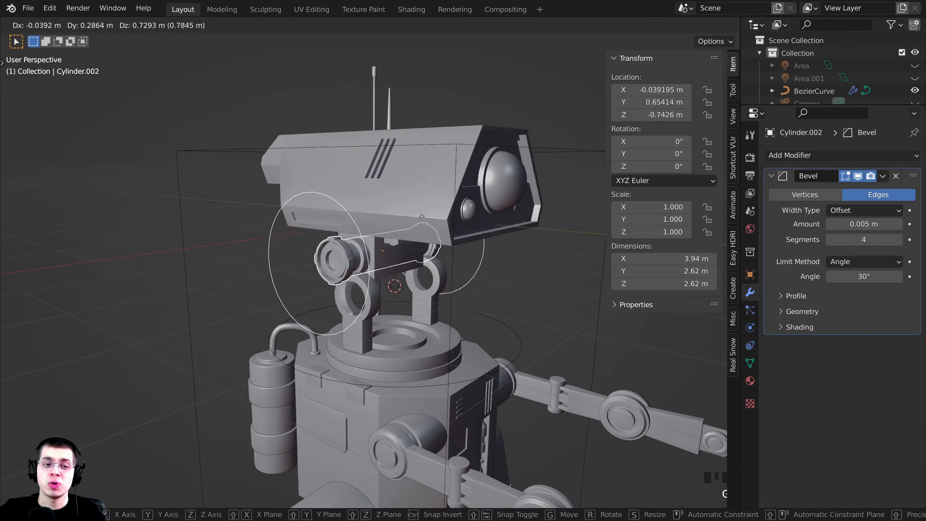
right_click(424, 229)
- Reselect the head shell and test whether it can be moved off the neck joint, cancelling the move
right_click(480, 205)
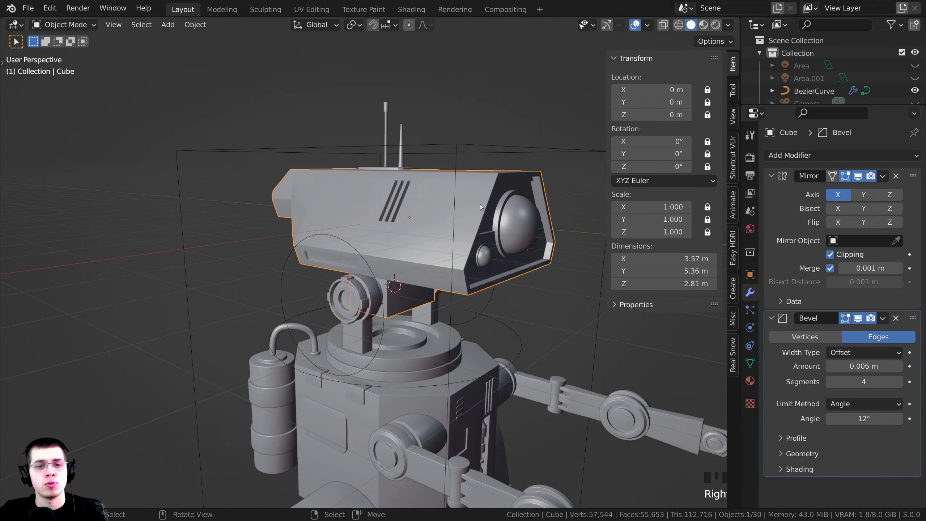
scroll(481, 204, "up", 2)
key("g")
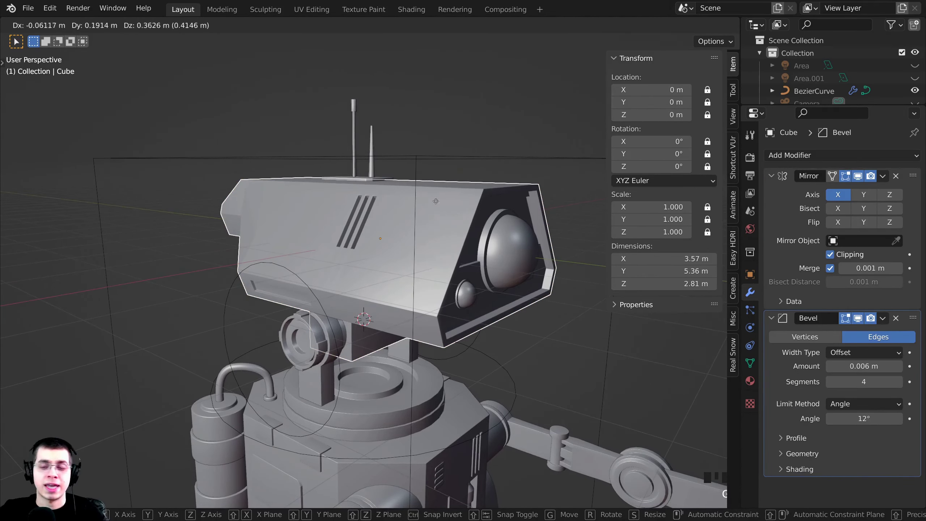
right_click(701, 163)
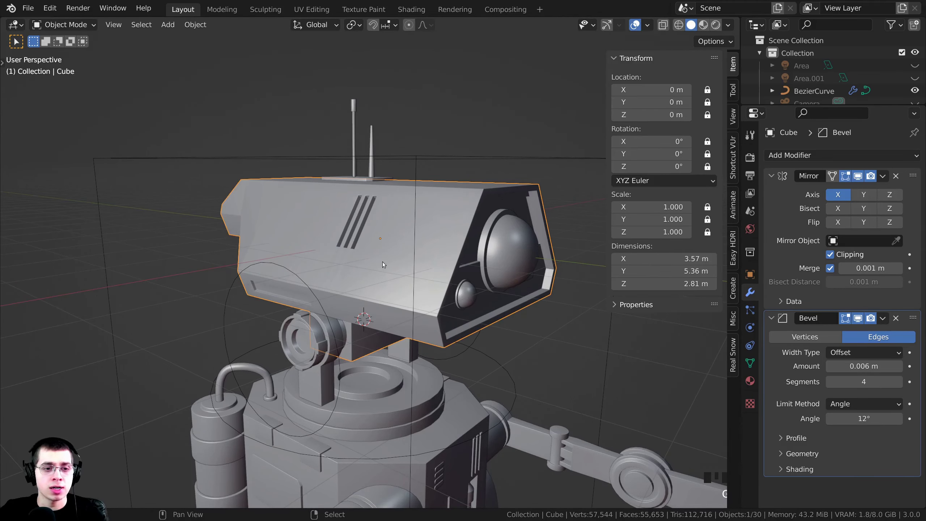
- Test-move the neck joint cylinder twice and then the head shell to compare how they follow, cancelling each move
middle_click_drag(382, 262, 313, 249, "shift")
right_click(274, 256)
key("g")
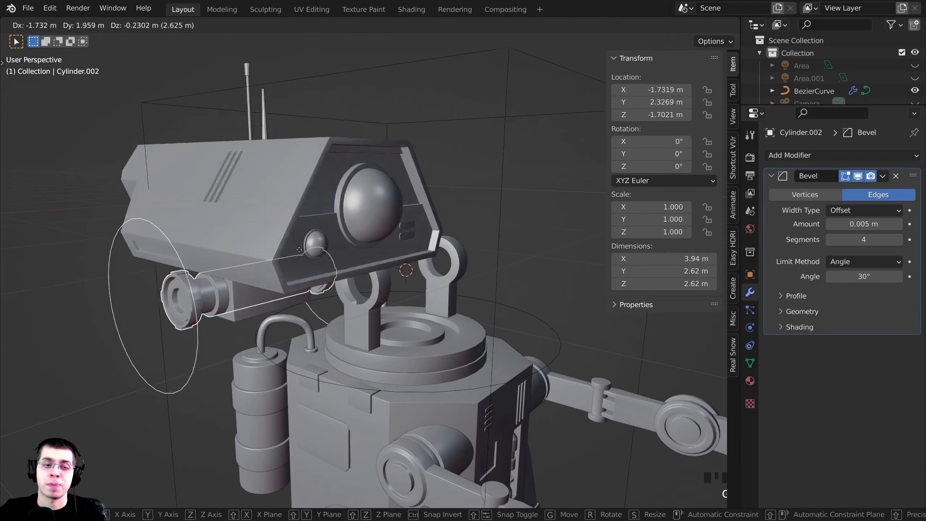
right_click(449, 223)
key("g")
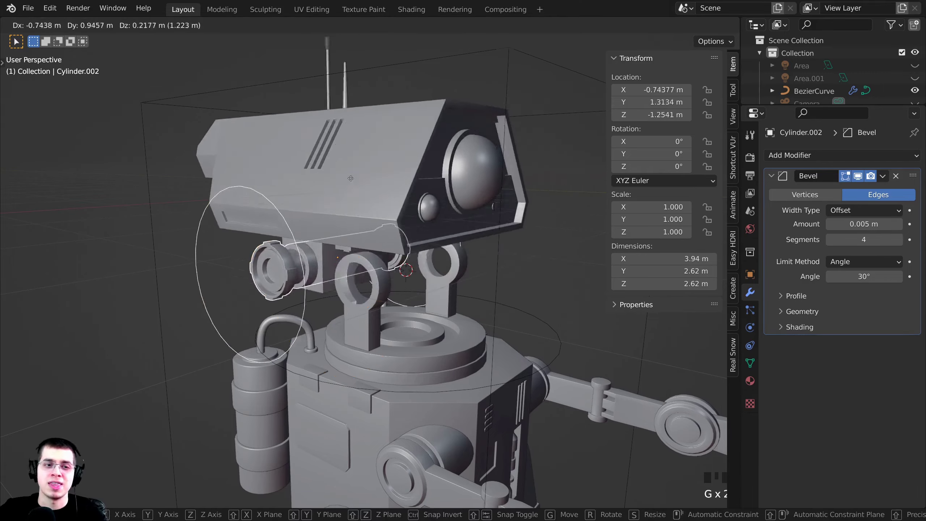
right_click(423, 189)
right_click(421, 190)
key("g")
right_click(396, 184)
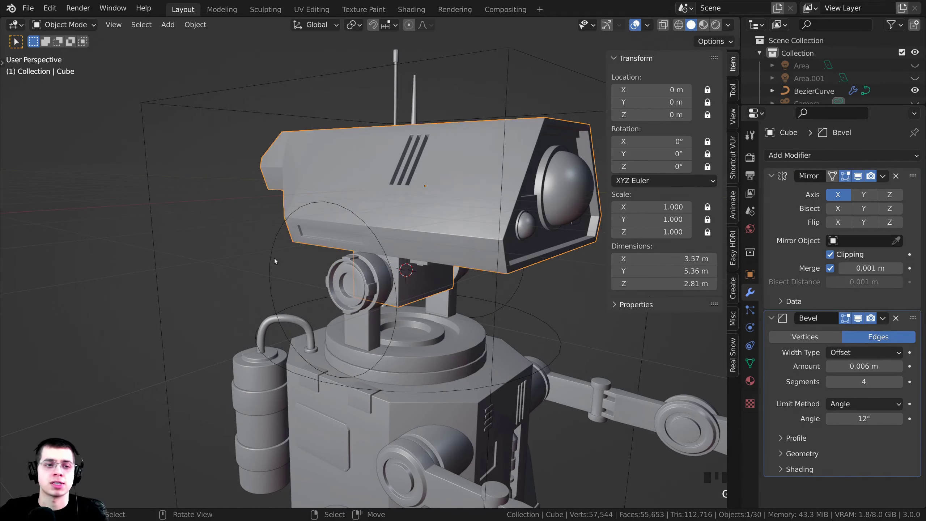
- Select the neck joint cylinder and test-rotate it about the X axis and then freely, cancelling both rotations
right_click(275, 259)
key("r")
key("x")
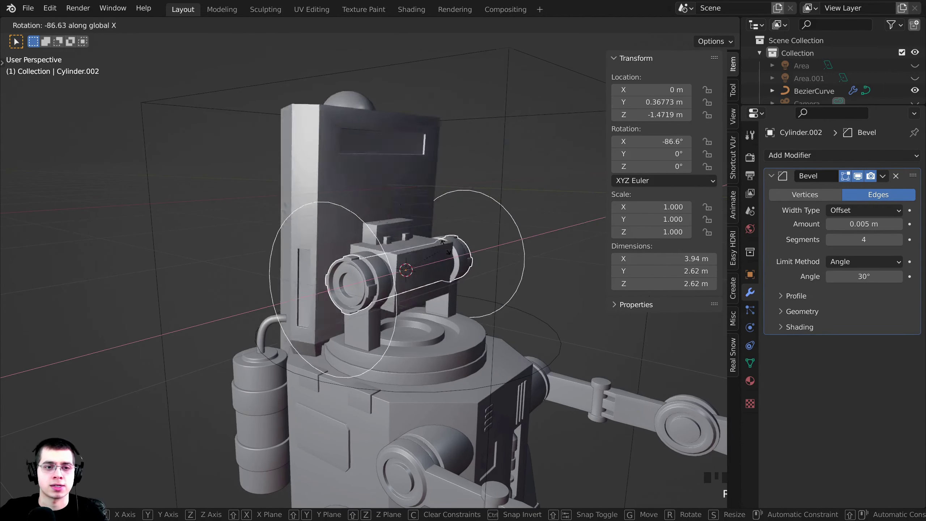
right_click(410, 294)
middle_click_drag(410, 293, 436, 300, "shift")
scroll(436, 299, "down", 3)
key("r")
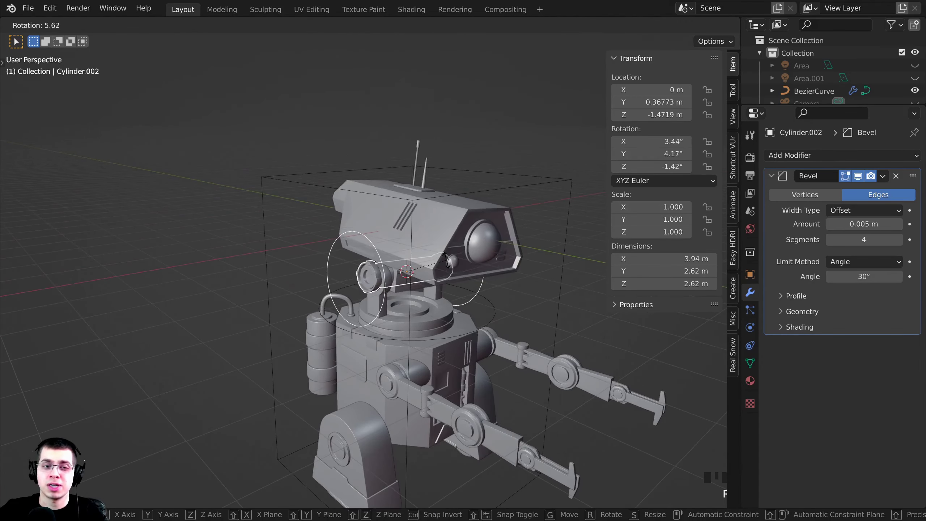
right_click(449, 261)
middle_click_drag(449, 261, 554, 252)
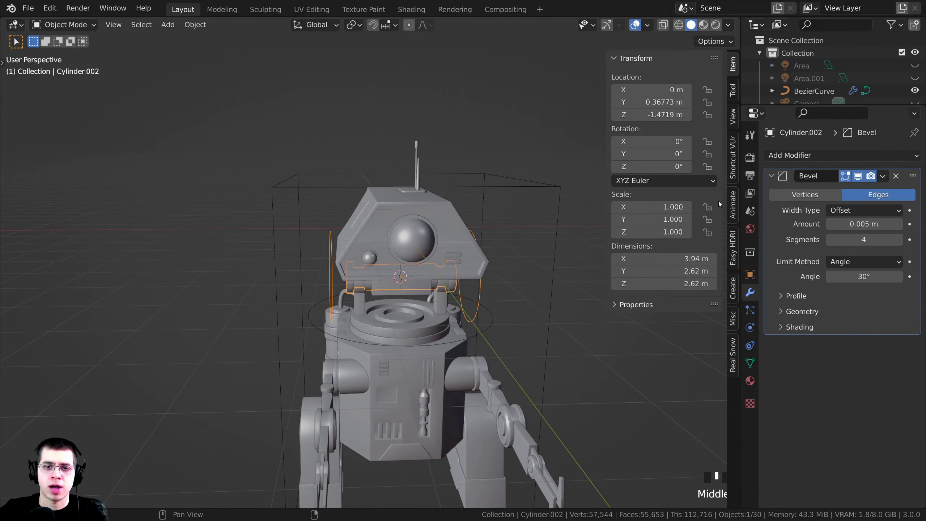
- Lock the neck joint's scale on X, Y and Z, and test the lock with a cancelled scaling
left_click(707, 232)
scroll(369, 252, "up", 3)
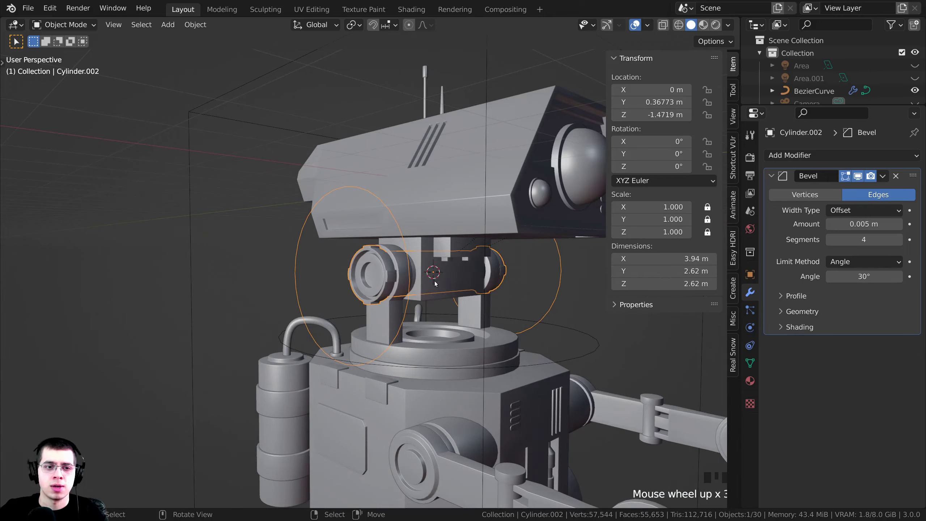
key("s")
right_click(369, 249)
middle_click_drag(369, 249, 576, 186)
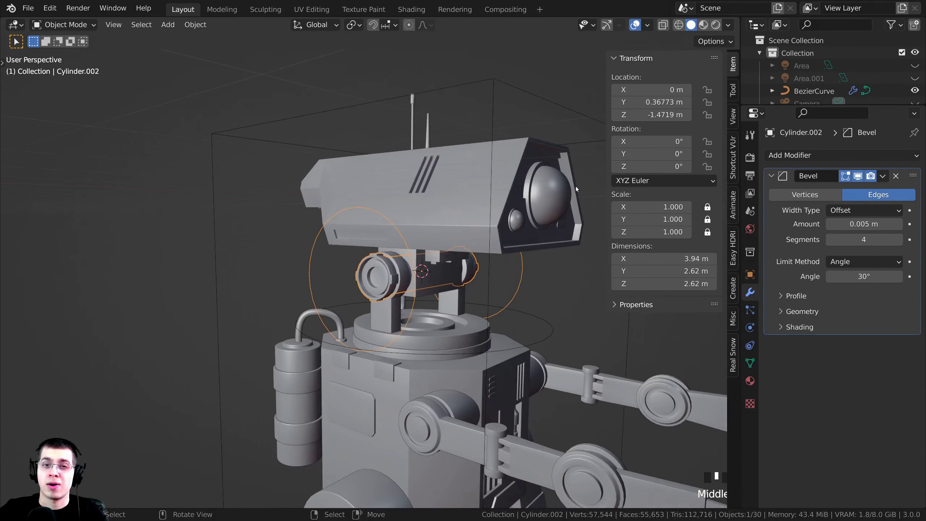
- Test-move the neck joint with cancelled moves, and lock its location on X, Y and Z
key("g")
right_click(427, 188)
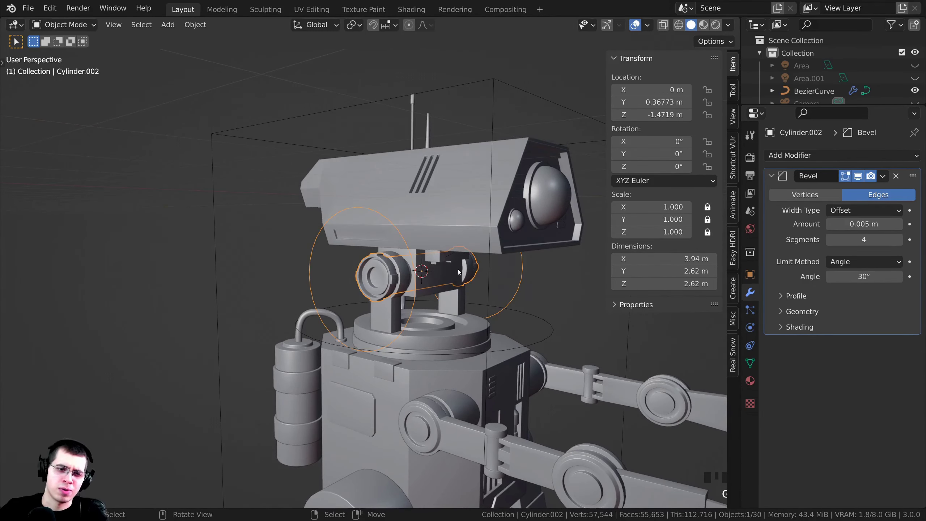
key("g")
right_click(557, 241)
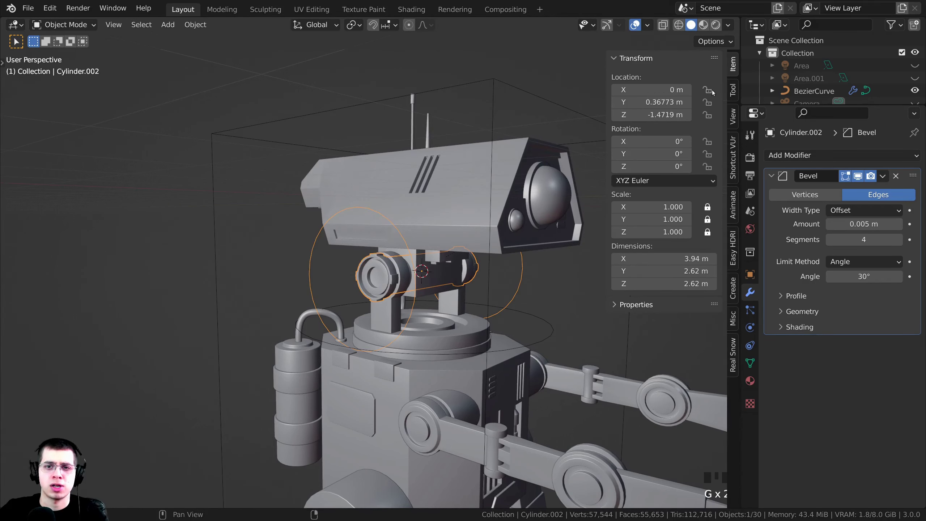
left_click(707, 102)
left_click(708, 115)
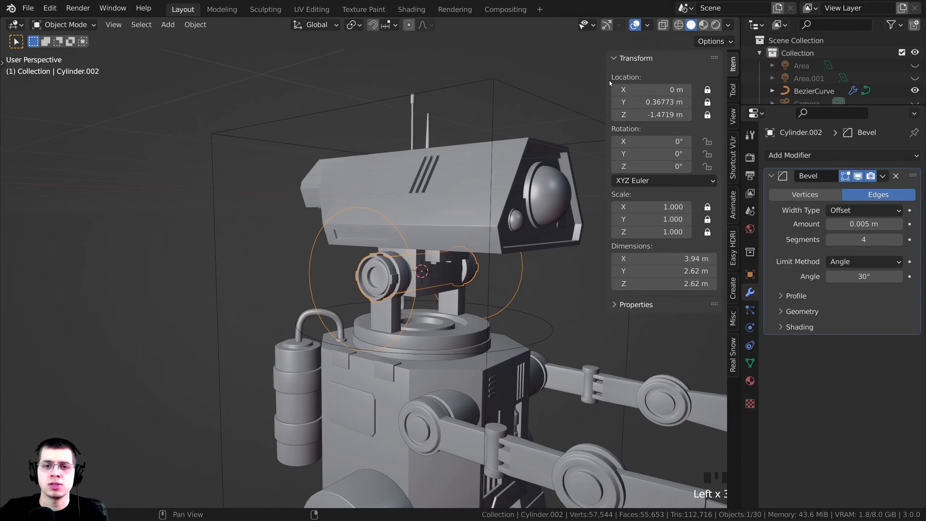
- Test-rotate the neck joint about X, Z and Y, cancel the rotation, and lock its Y and Z rotation
middle_click_drag(511, 288, 483, 294)
key("r")
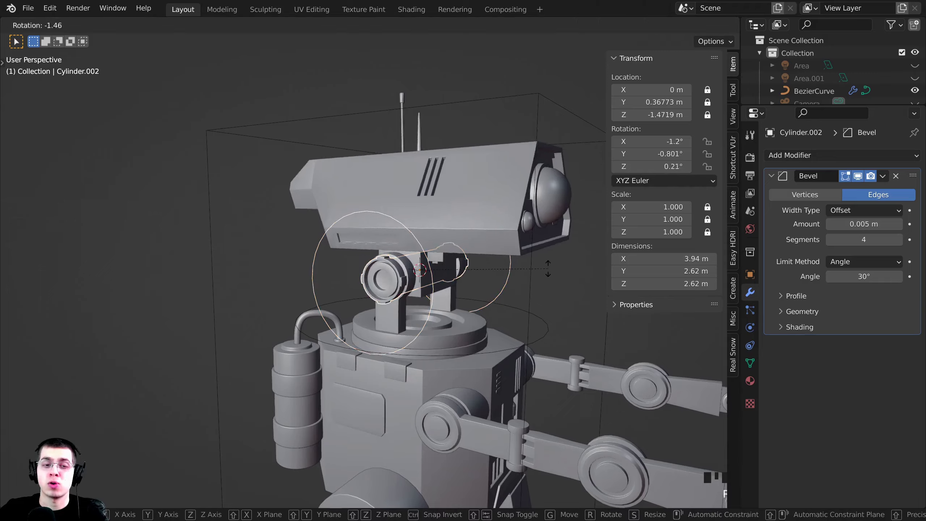
key("x")
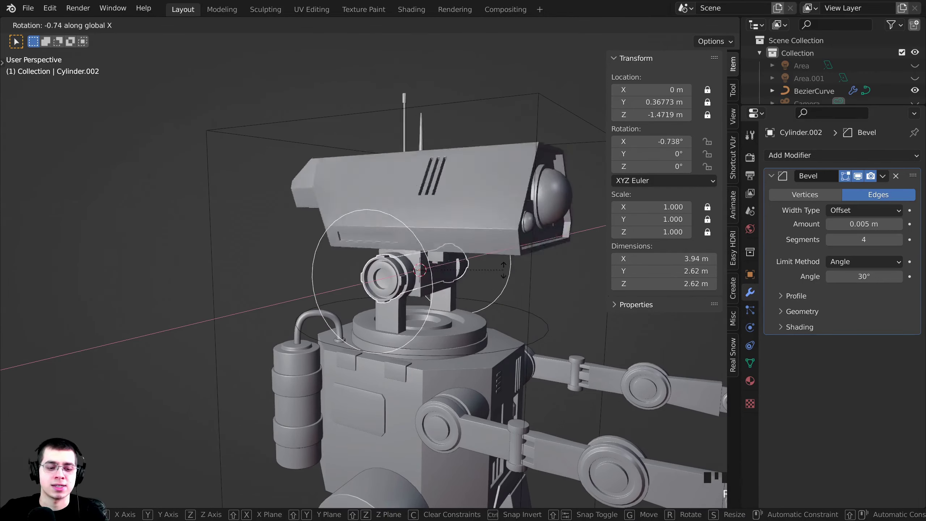
key("z")
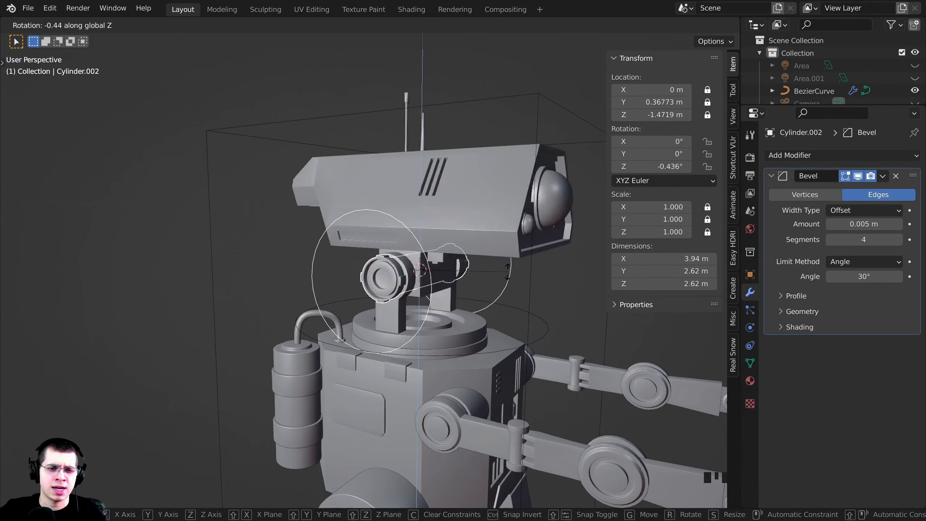
key("y")
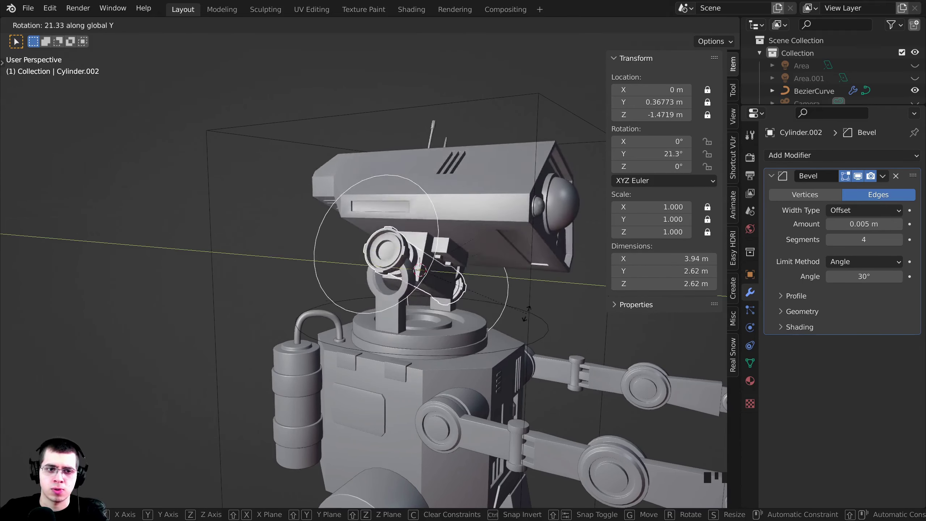
key("Escape")
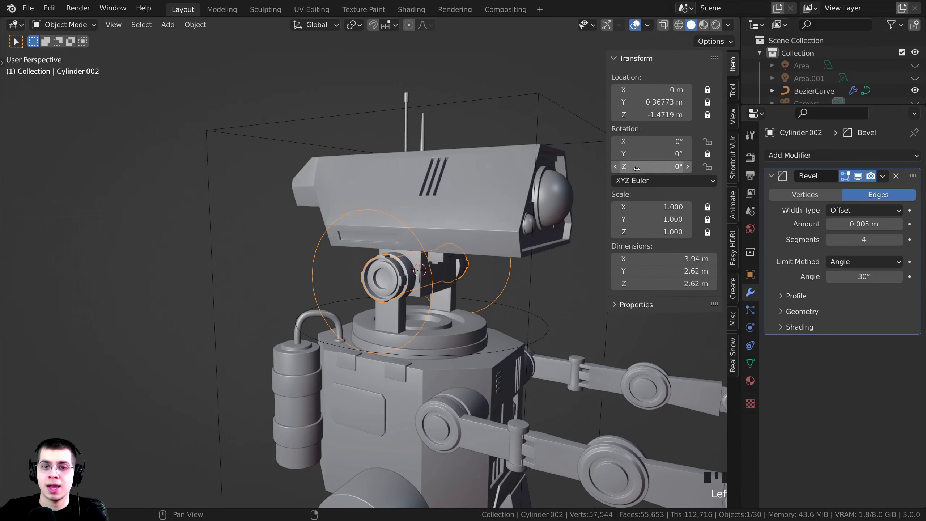
left_click(707, 167)
- Test-rotate the neck joint from several view angles, including a trackball rotation, to check its rotation locks, cancelling each rotation
scroll(430, 234, "down", 4)
middle_click_drag(430, 234, 433, 244)
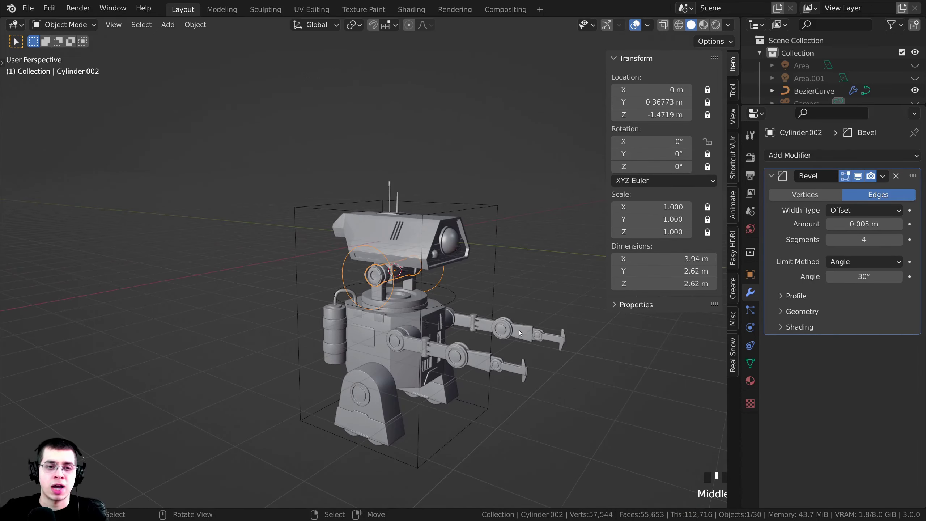
key("r")
right_click(483, 331)
middle_click_drag(445, 279, 383, 290)
key("r")
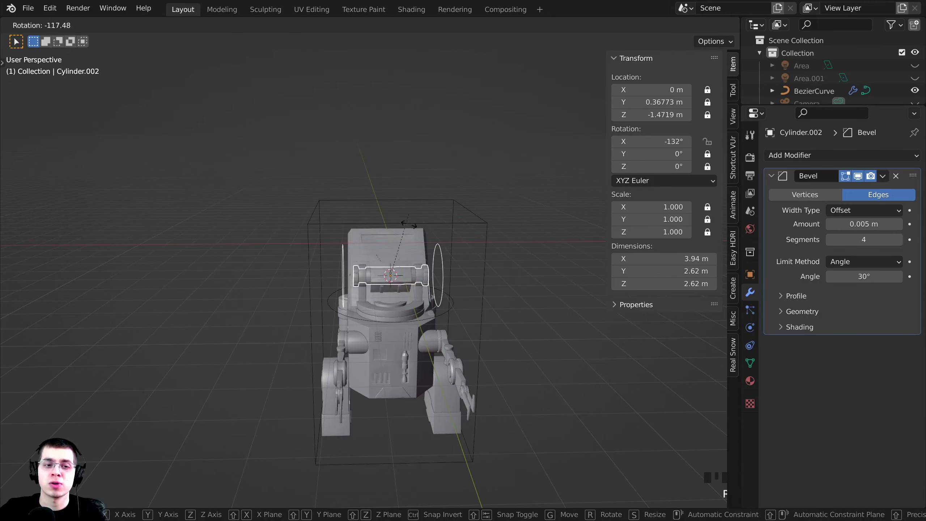
right_click(407, 334)
middle_click_drag(407, 334, 404, 307)
key("r")
right_click(419, 314)
key("r")
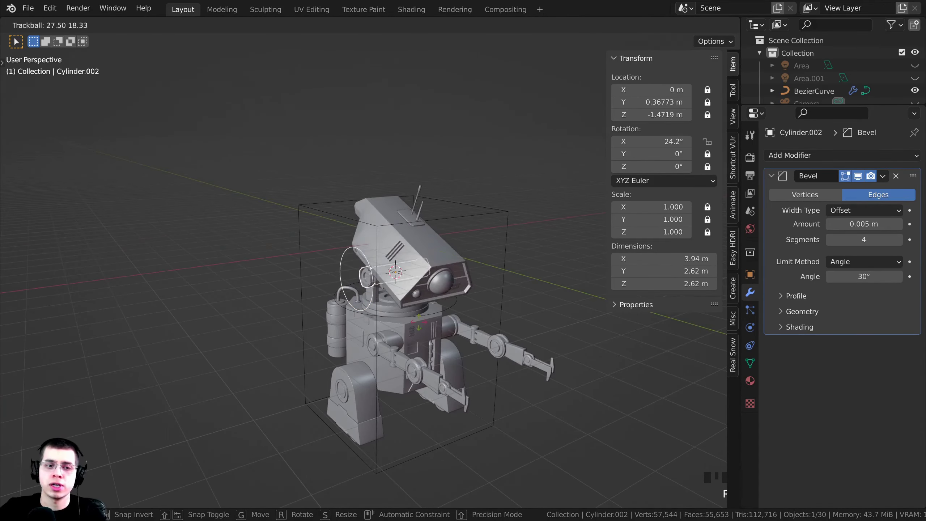
right_click(419, 306)
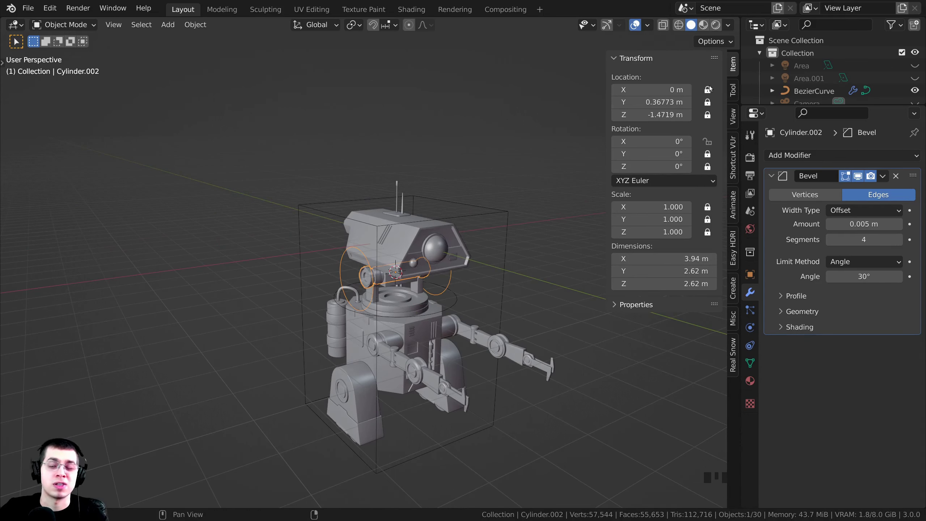
- Select the round base ring beneath the neck and test-rotate it about the Z axis twice, cancelling both rotations
middle_click_drag(474, 298, 510, 287)
middle_click_drag(510, 286, 509, 289, "shift")
scroll(512, 297, "up", 4)
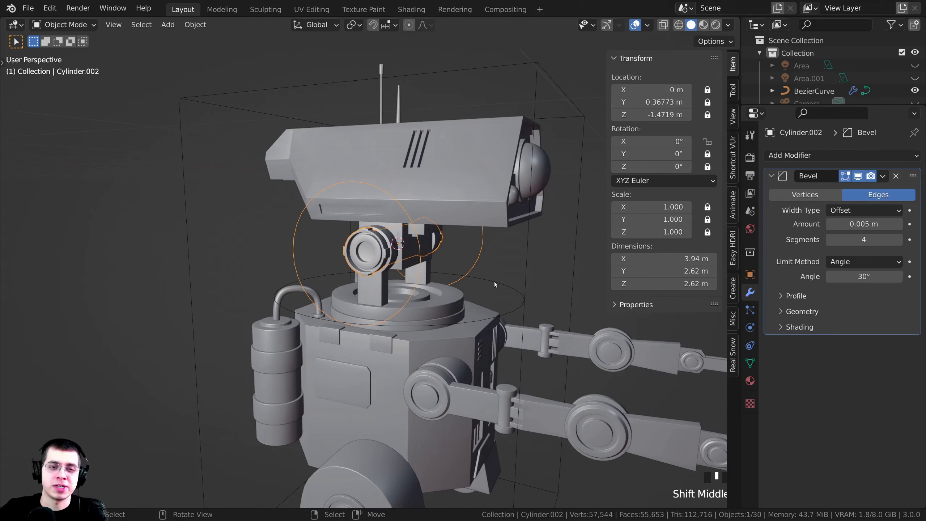
right_click(480, 304)
key("r")
key("z")
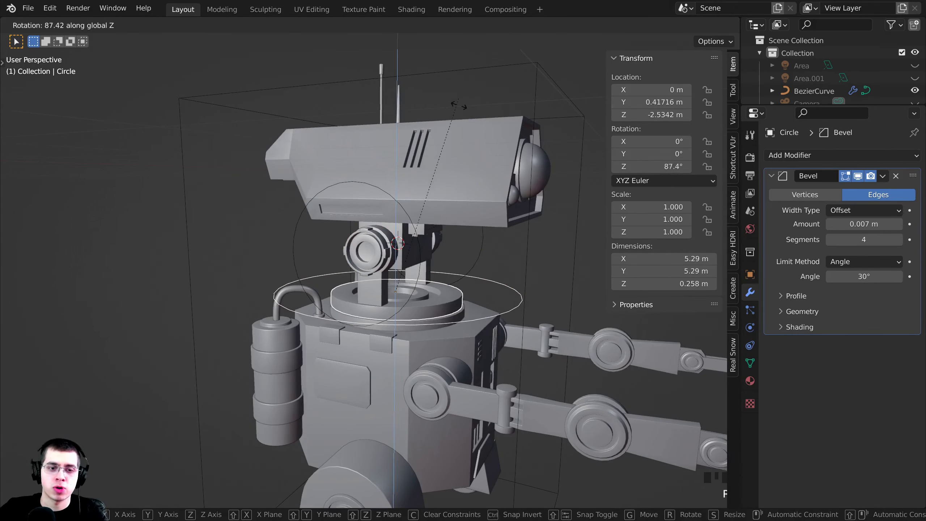
right_click(439, 386)
scroll(516, 384, "up", 4)
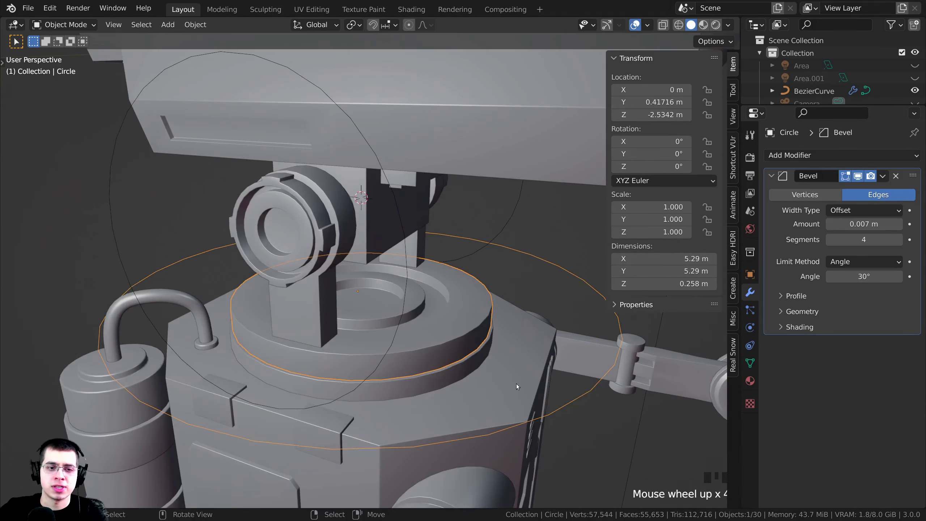
key("r")
key("z")
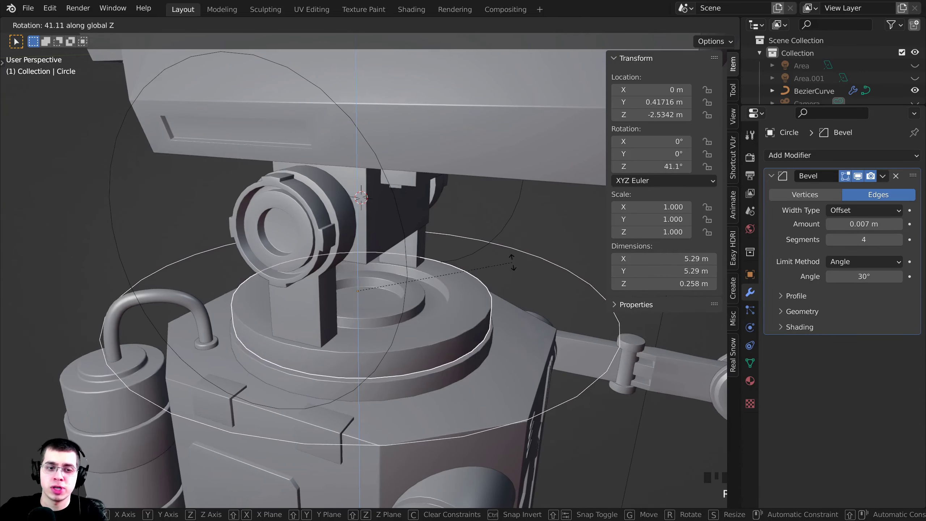
right_click(475, 309)
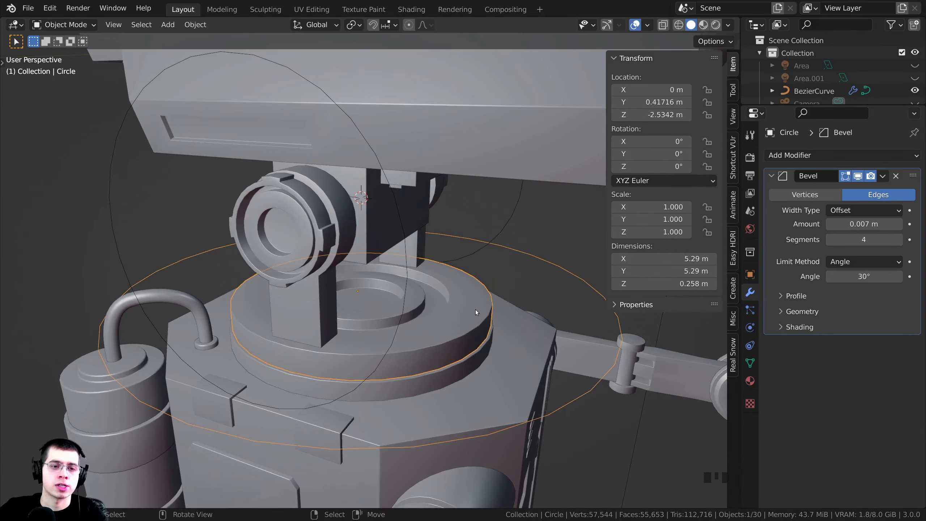
- Set the base ring's origin to its geometry
middle_click_drag(475, 310, 486, 280, "shift")
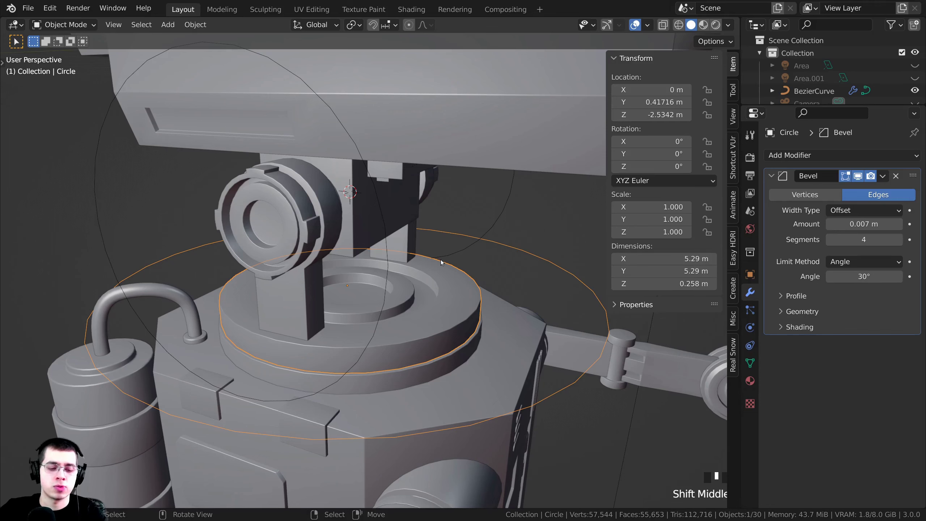
scroll(443, 267, "down", 2)
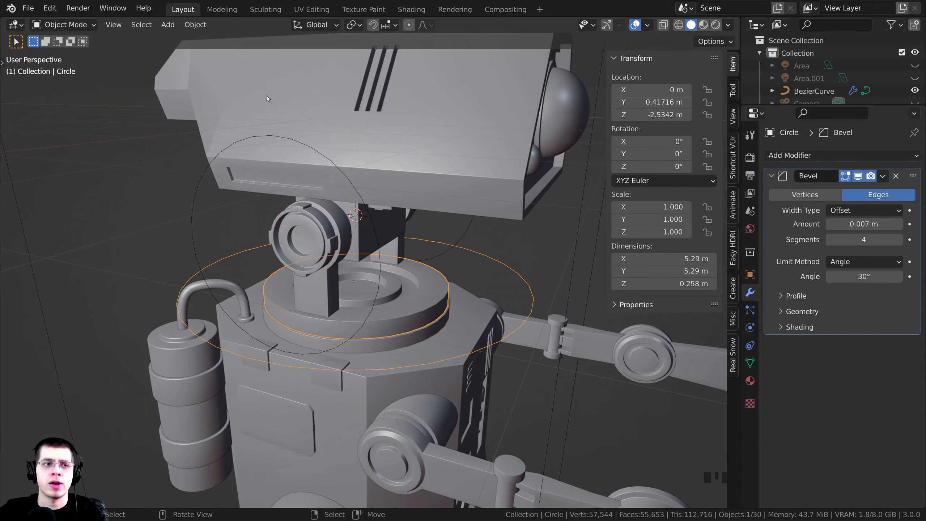
left_click(195, 25)
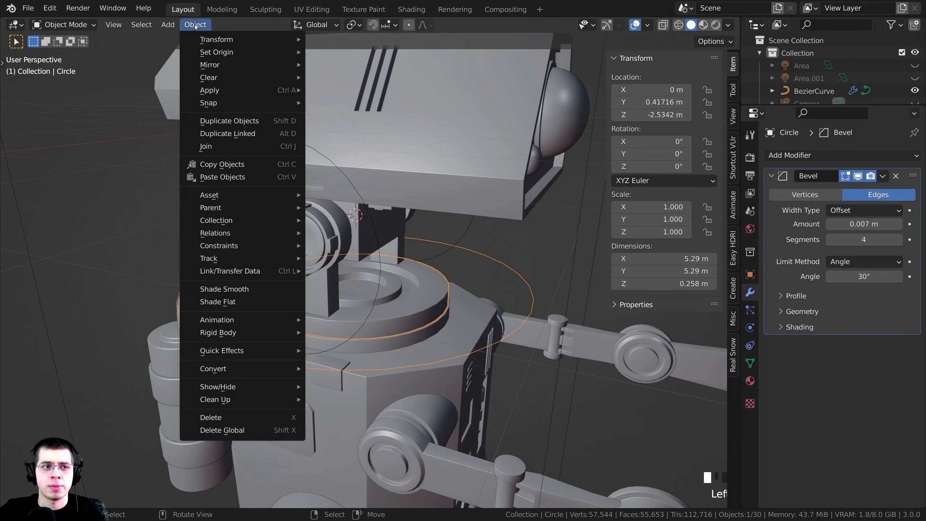
mouse_move(234, 52)
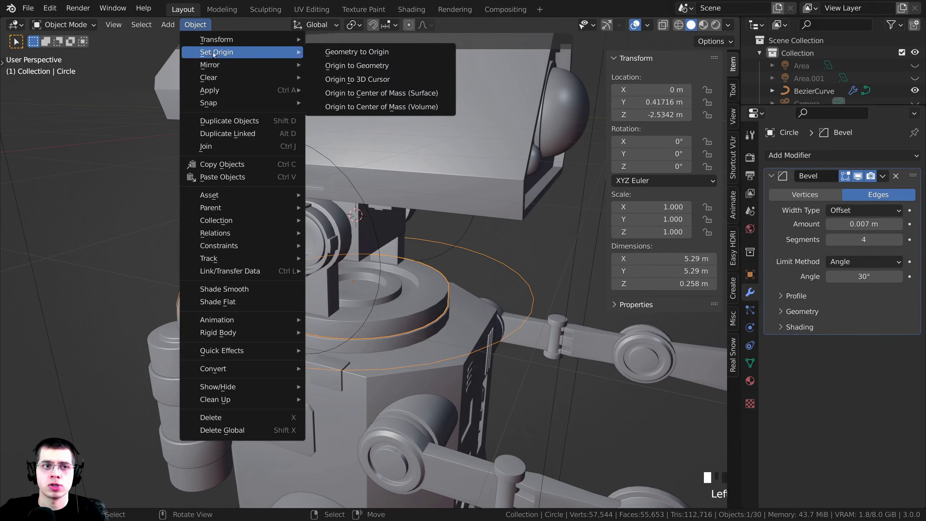
left_click(350, 67)
- Test-rotate the base ring about the Z axis to check its new origin, cancelling the rotation
mouse_move(511, 297)
middle_mouse_down()
mouse_move(500, 330)
mouse_move(518, 292)
middle_mouse_up()
key("r")
key("z")
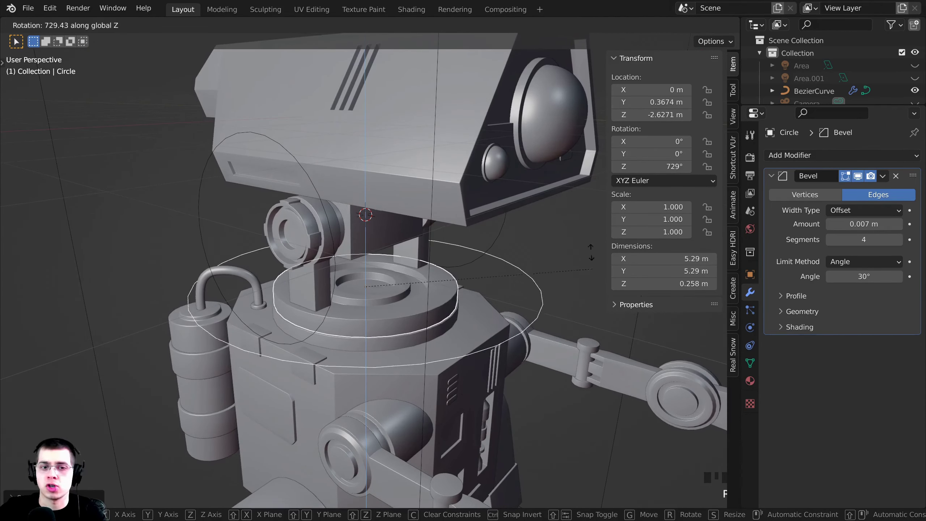
key("Escape")
scroll(365, 325, "up", 3)
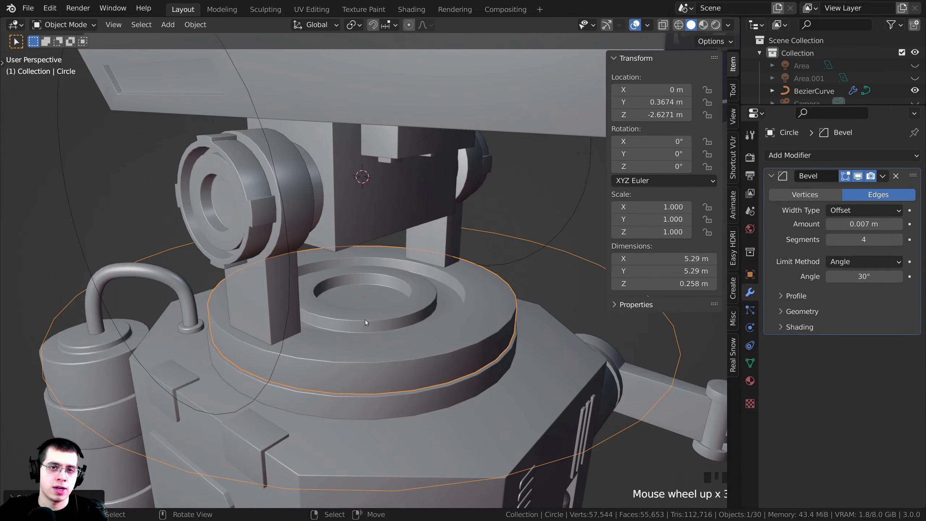
scroll(362, 321, "down", 4)
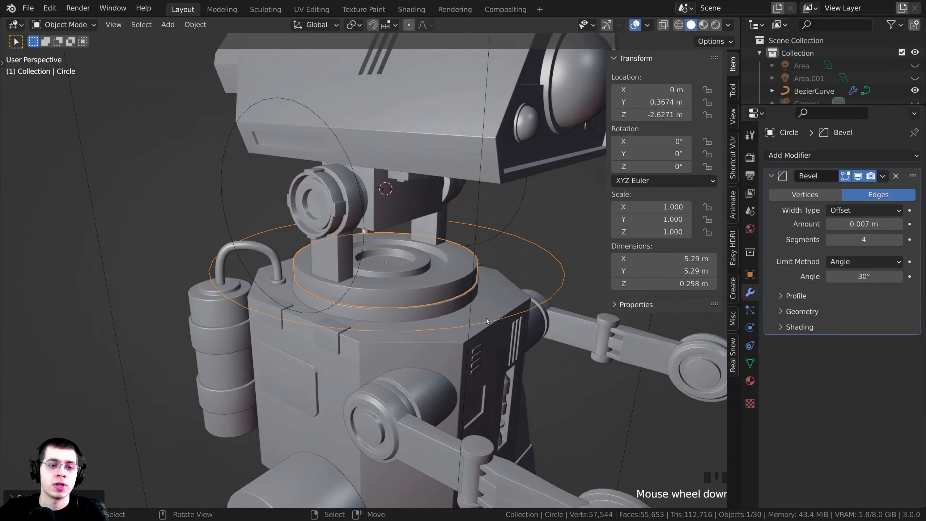
- Test the base ring with a Z-axis rotation, a scaling and a free rotation, cancelling the transforms
middle_click_drag(486, 319, 474, 307)
key("r")
key("z")
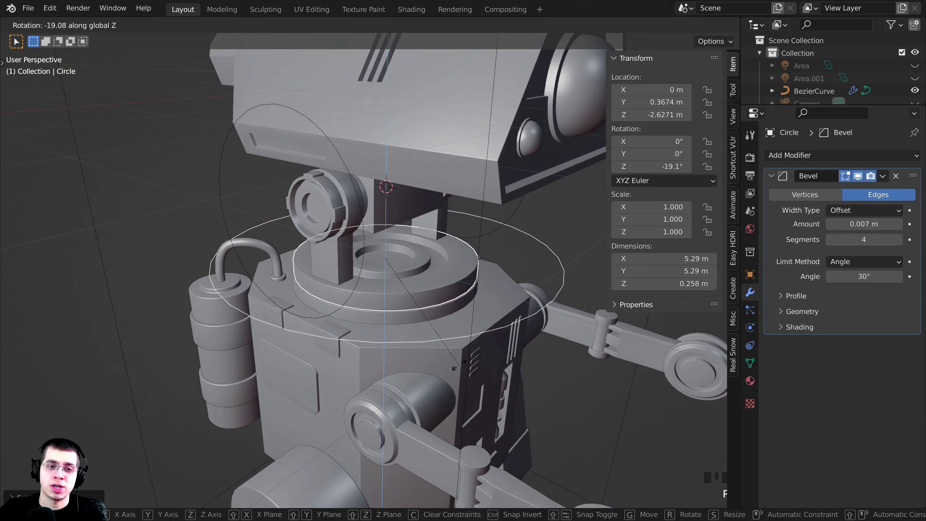
key("s")
key("r")
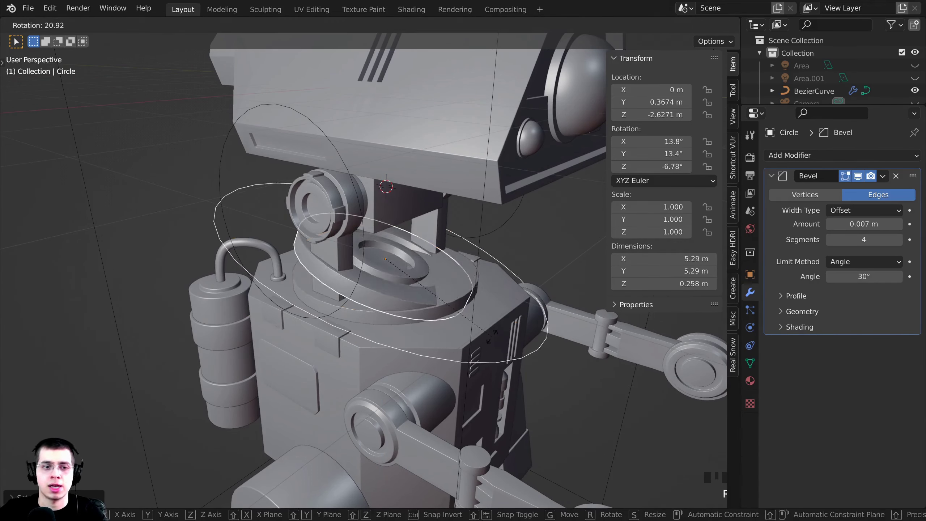
key("Escape")
scroll(330, 313, "up", 1)
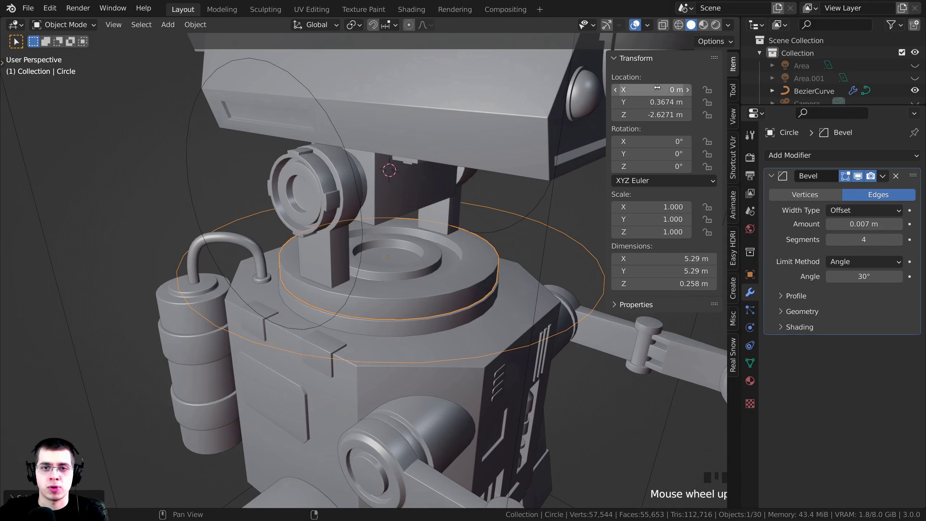
- Lock the base ring's location, X and Y rotation and scale, leaving only Z rotation free, and test-rotate it, cancelling the rotation
left_click_drag(710, 91, 714, 116)
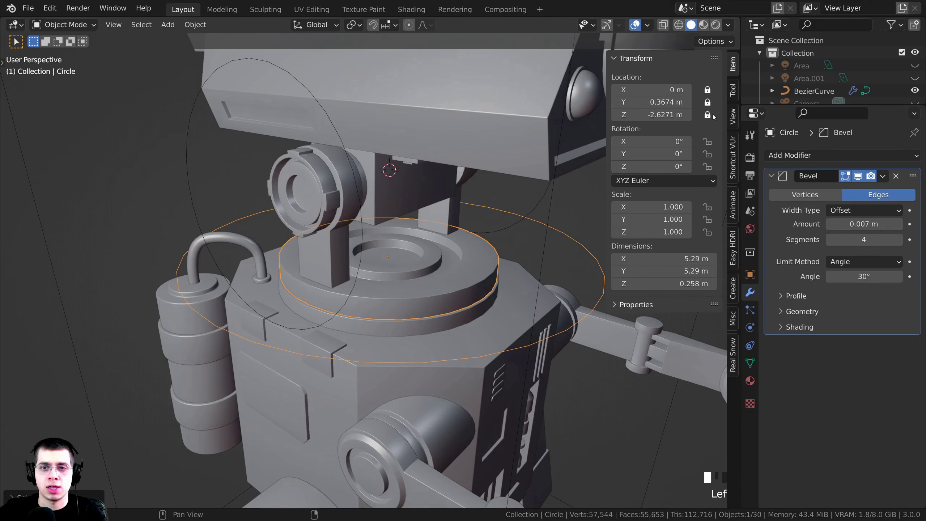
left_click(708, 141)
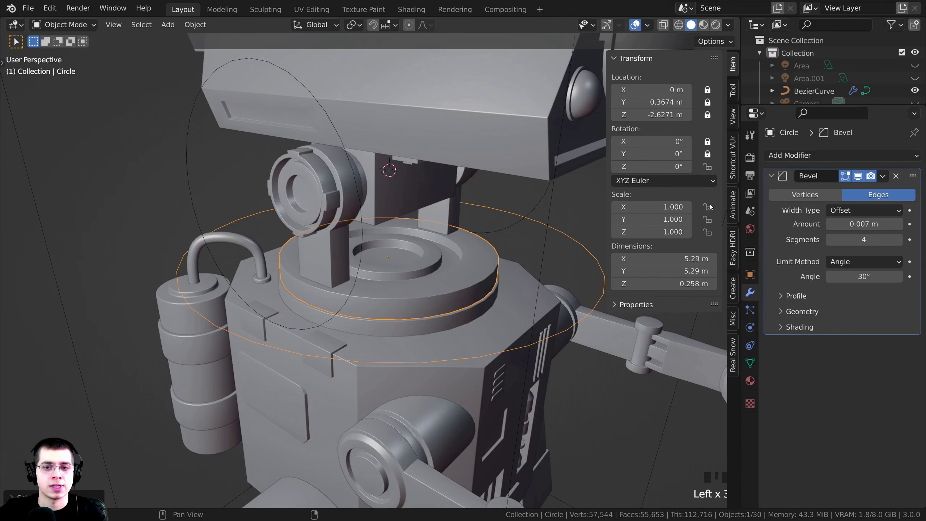
left_click(708, 232)
scroll(549, 278, "down", 4)
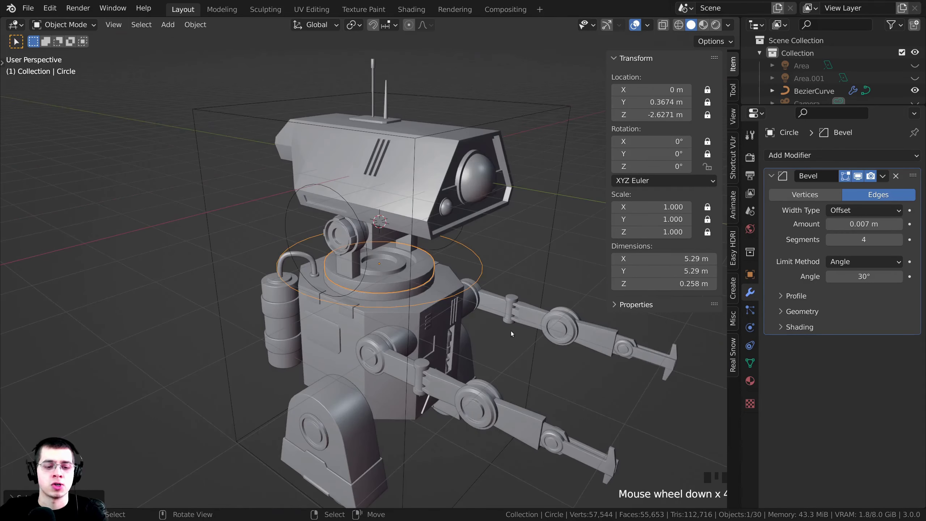
key("r")
key("Escape")
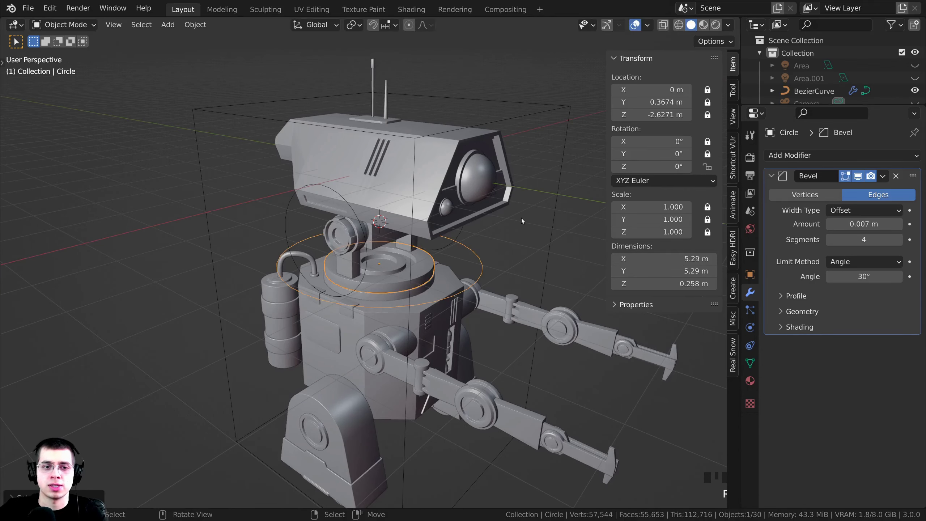
- Select the neck hinge cylinder below the head and test-rotate it, cancelling the rotation
middle_click_drag(521, 218, 474, 198, "shift")
scroll(439, 229, "up", 2)
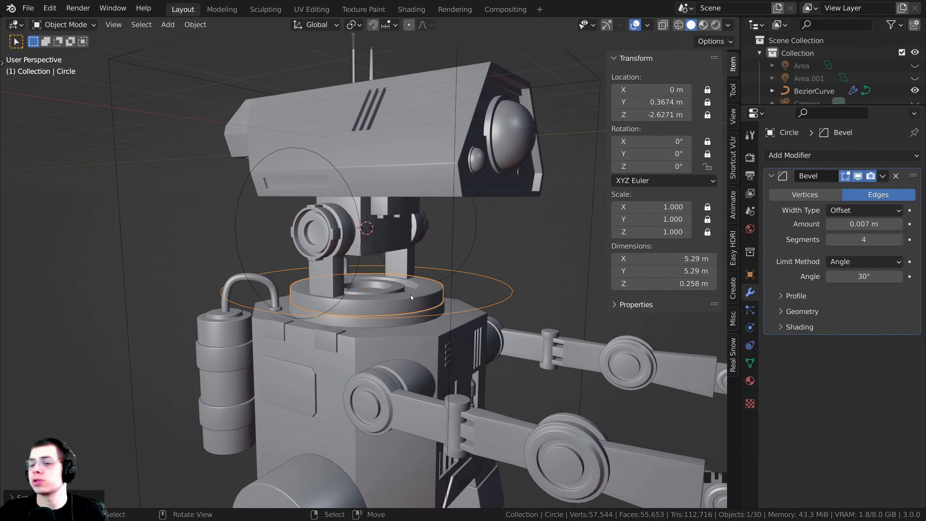
scroll(421, 254, "up", 1, "shift")
scroll(377, 233, "up", 1)
middle_click_drag(377, 233, 349, 240)
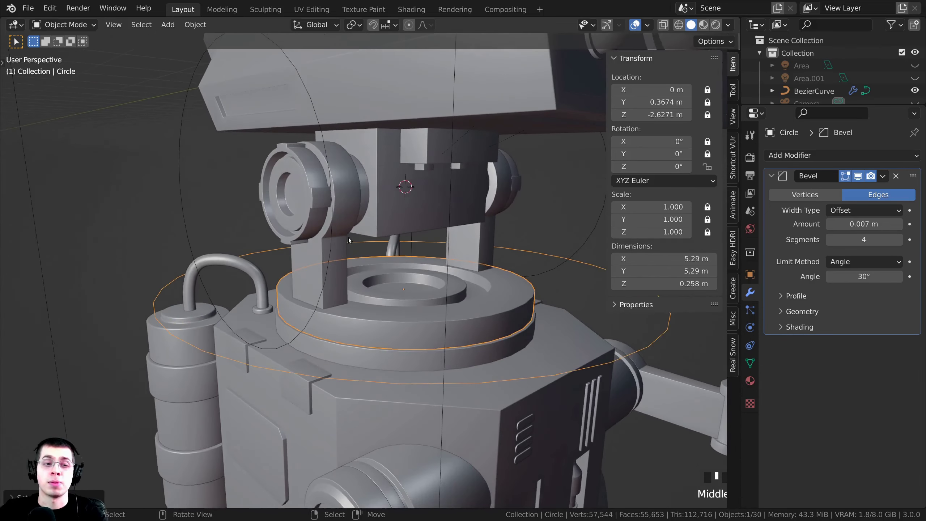
left_click(313, 192)
scroll(313, 192, "down", 2)
key("r")
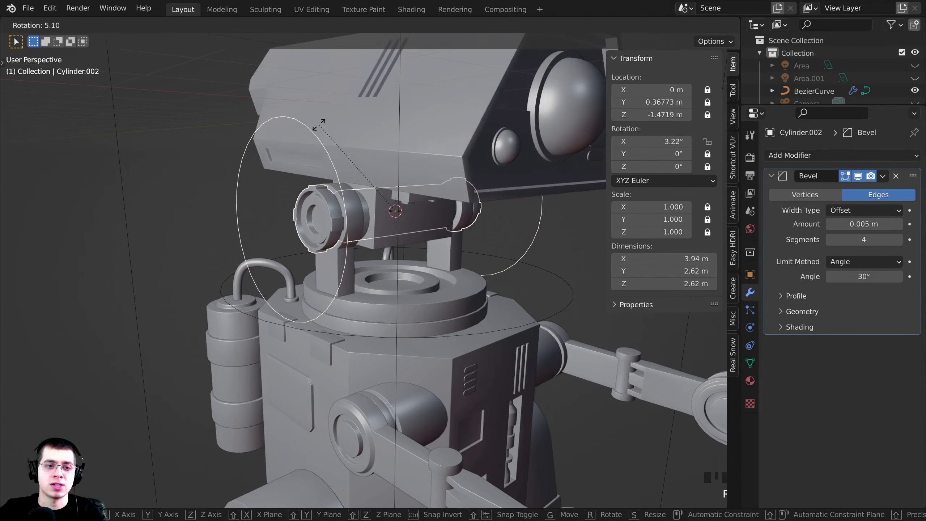
key("Escape")
- Identify the two upright neck supports by selecting them, reselect the hinge cylinder and test its rotation again, cancelling it
scroll(323, 248, "up", 2)
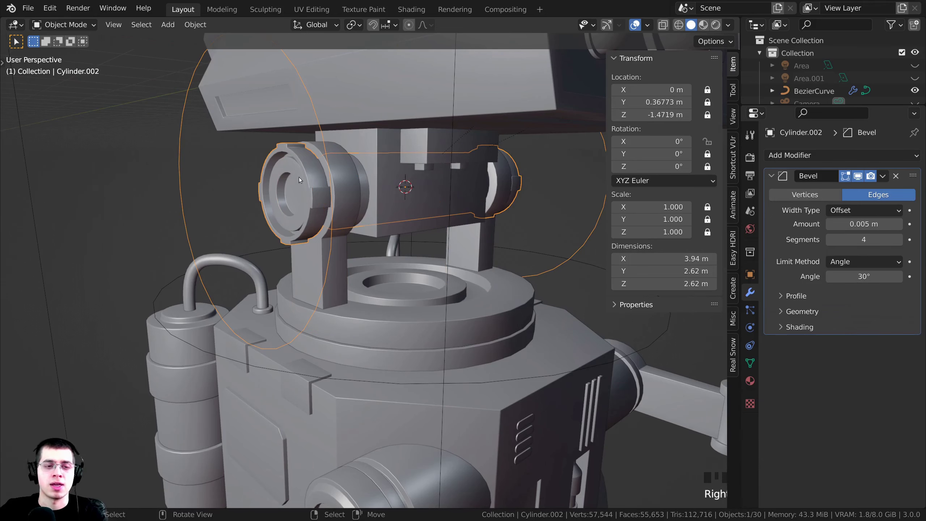
right_click(345, 189)
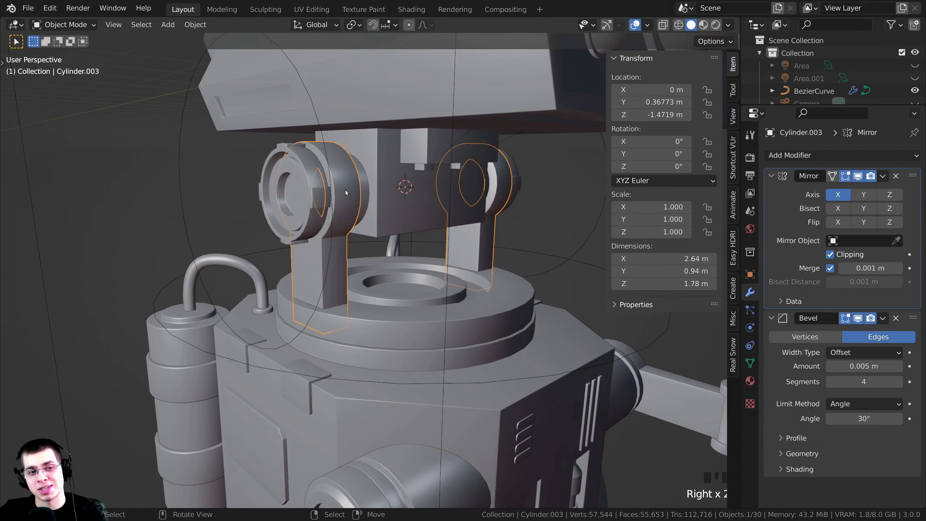
middle_click_drag(298, 184, 210, 131, "shift")
right_click(273, 180)
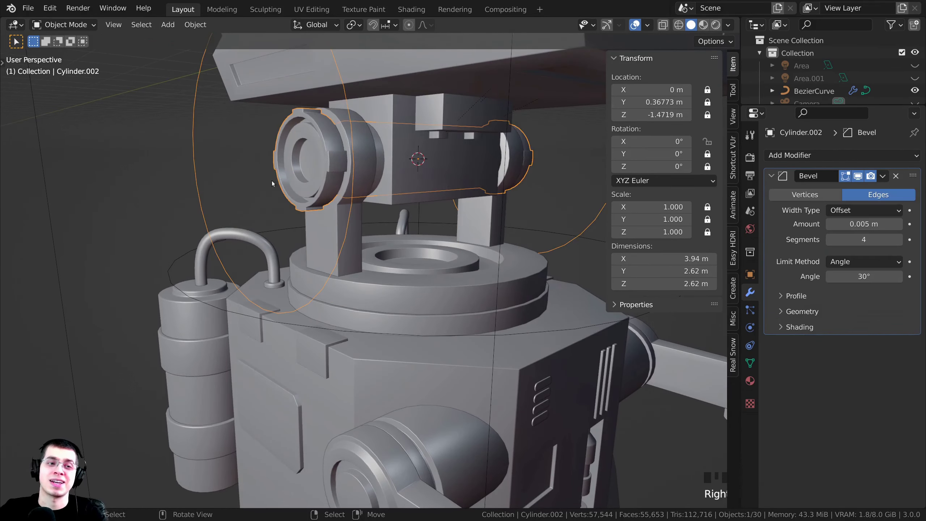
scroll(273, 181, "down", 4)
key("r")
right_click(398, 218)
middle_click_drag(398, 220, 392, 231)
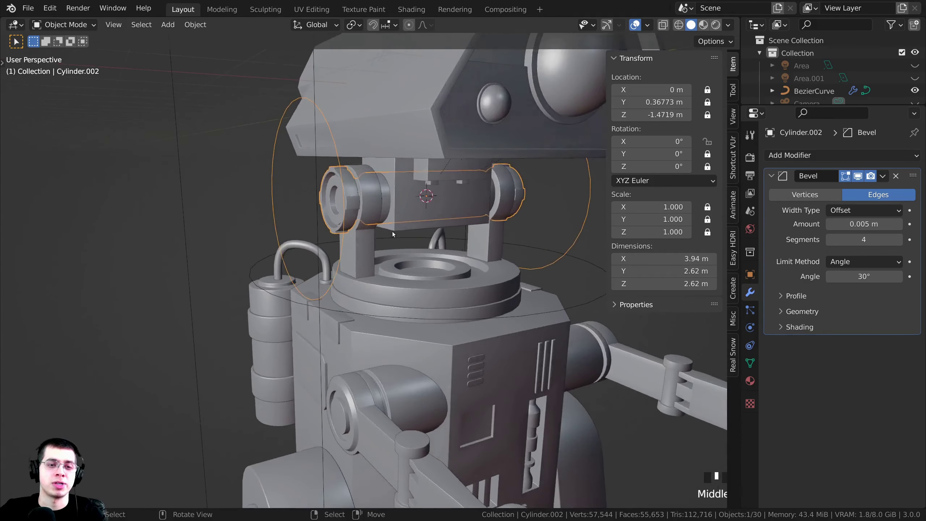
- Parent the hinge cylinder to the upright neck supports with Object (Keep Transform)
scroll(380, 209, "up", 3)
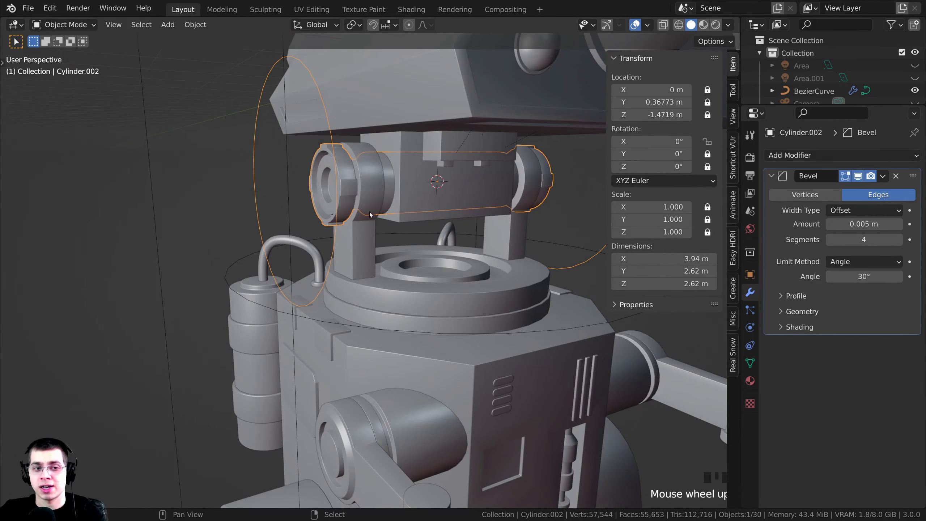
right_click(366, 240, "shift")
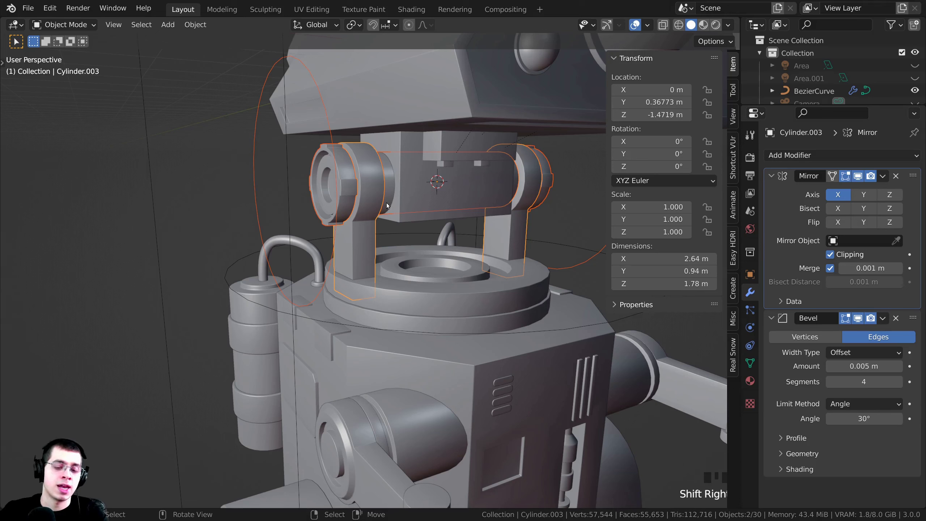
key("ctrl+p")
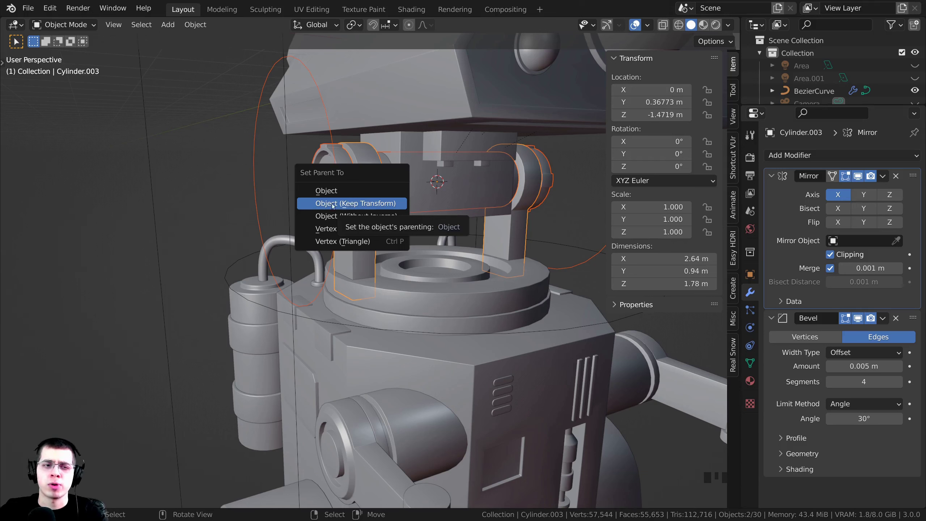
left_click(357, 207)
- Select the upright neck supports and test-move them twice to check that the head follows, cancelling both moves
middle_click_drag(356, 207, 368, 250)
left_click(368, 249)
scroll(379, 258, "down", 3)
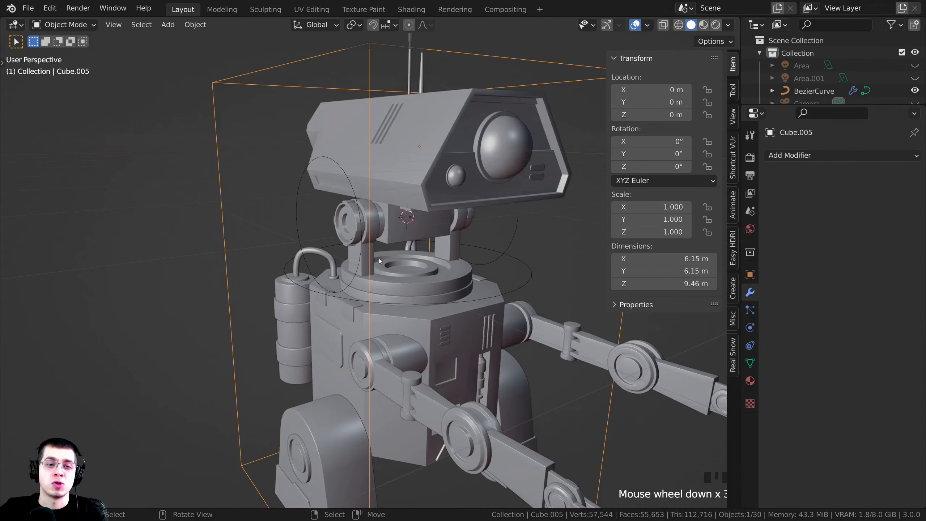
left_click(362, 263)
key("g")
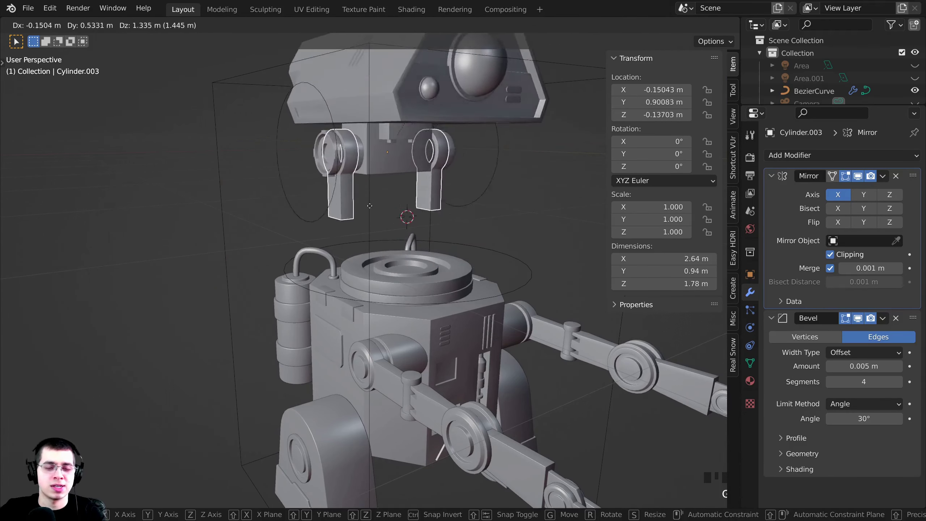
key("Escape")
scroll(369, 233, "up", 4)
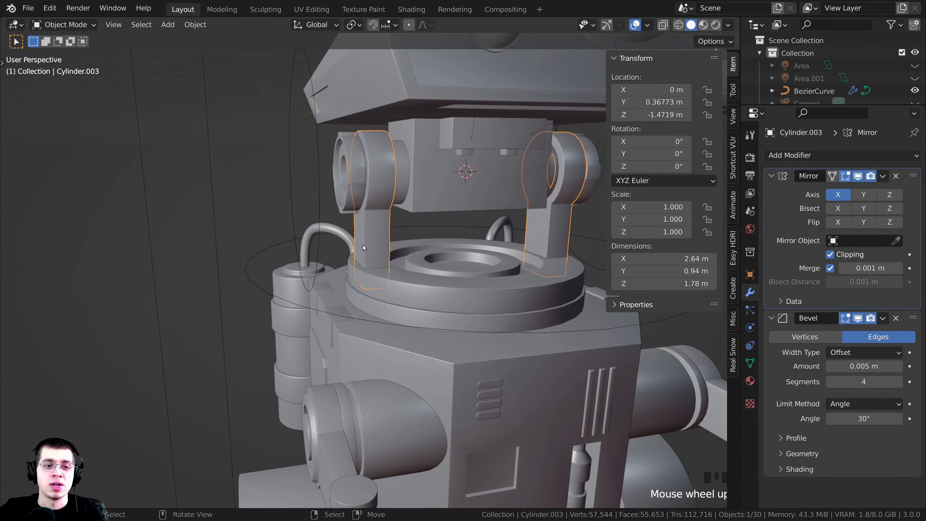
key("g")
right_click(378, 218)
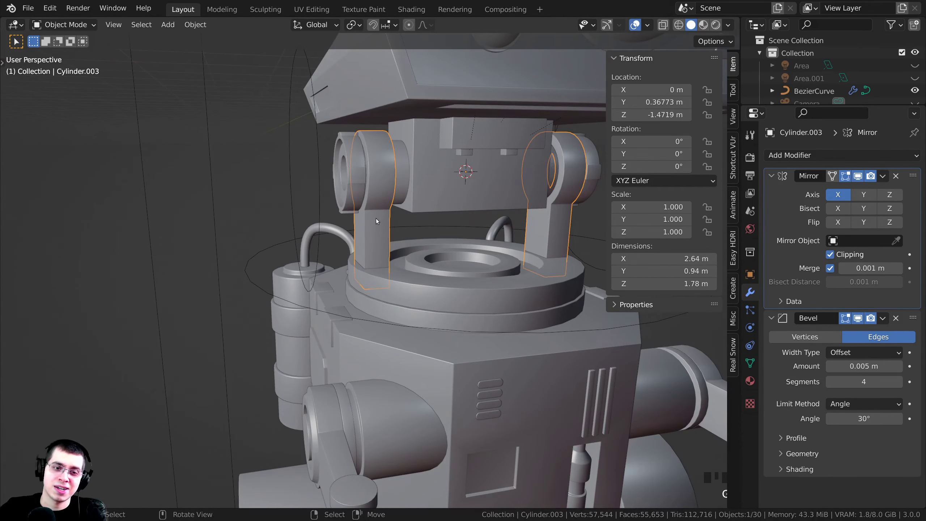
- Parent the upright neck supports to the round base ring with Object (Keep Transform)
right_click(390, 283, "shift")
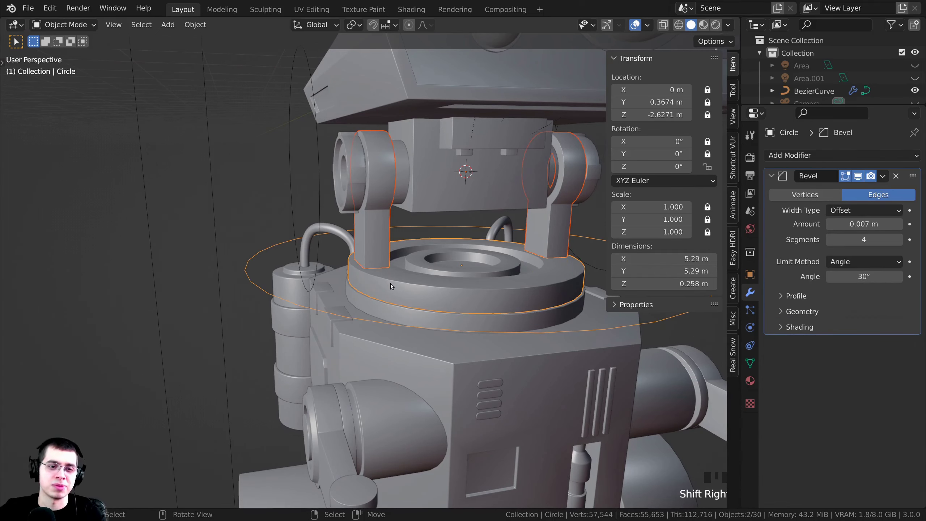
scroll(391, 284, "down", 2)
scroll(387, 235, "up", 2)
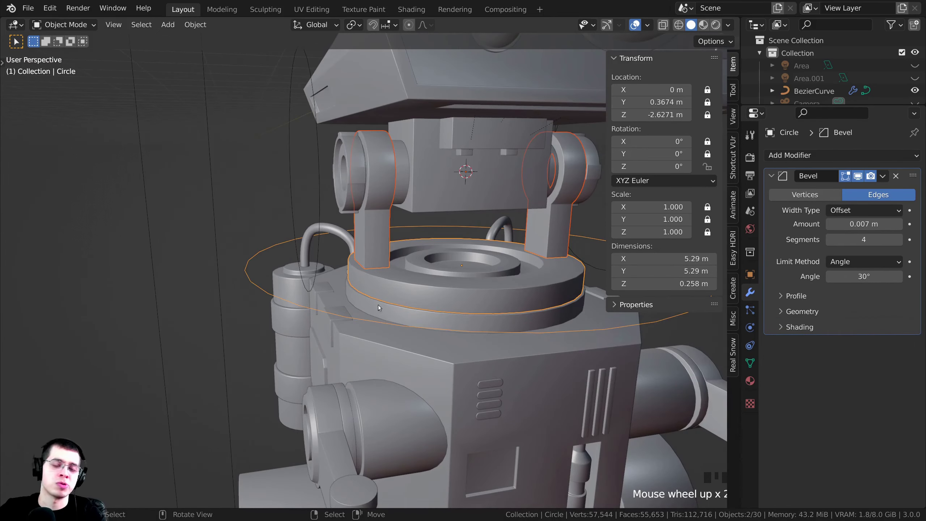
scroll(378, 305, "down", 1)
middle_click_drag(427, 283, 374, 292, "shift")
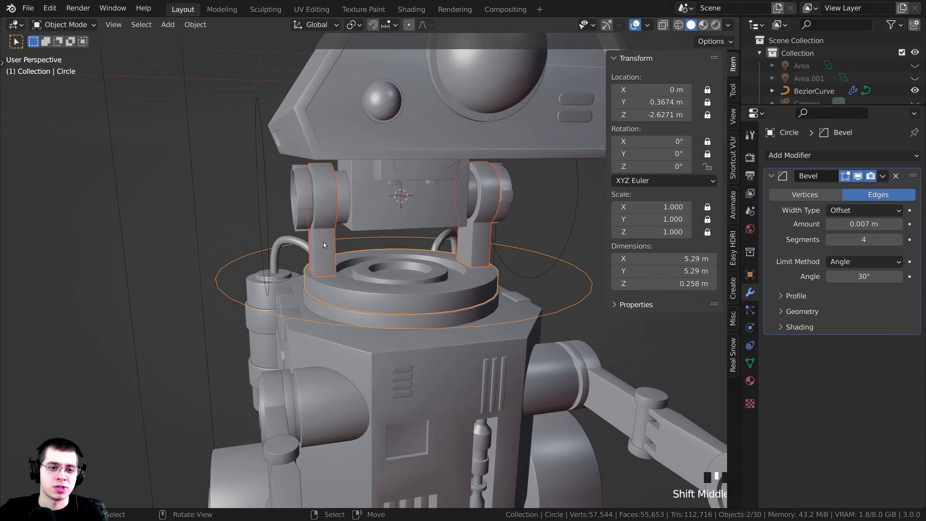
right_click(323, 243)
right_click(385, 296, "shift")
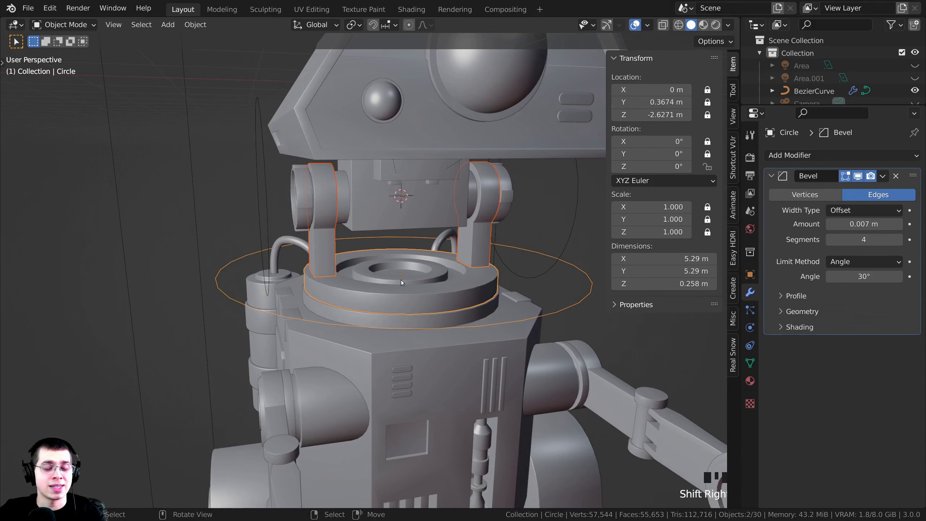
scroll(503, 277, "up", 2)
scroll(542, 262, "up", 1)
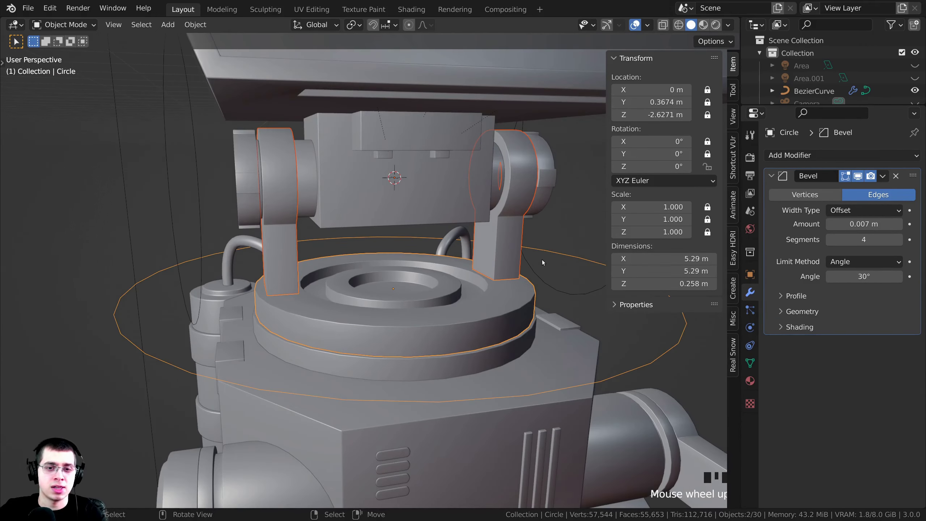
scroll(517, 275, "down", 1)
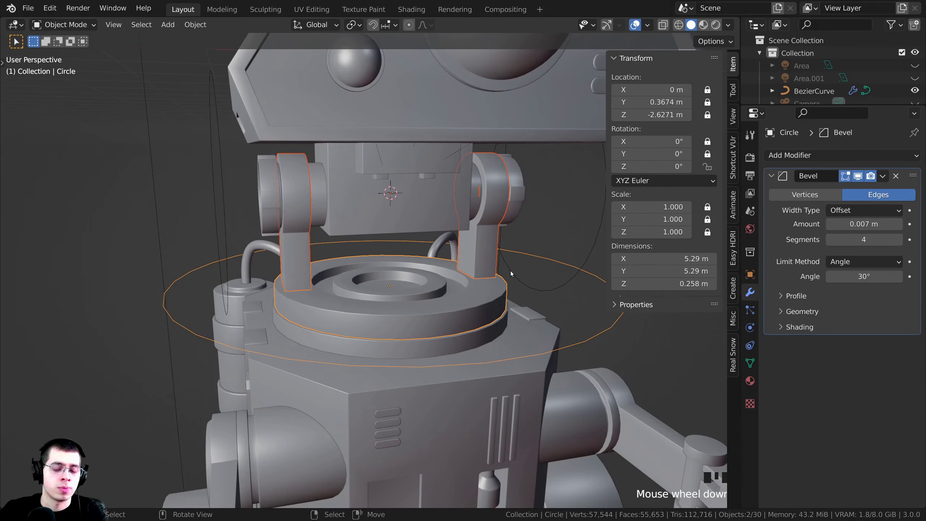
key("ctrl+p")
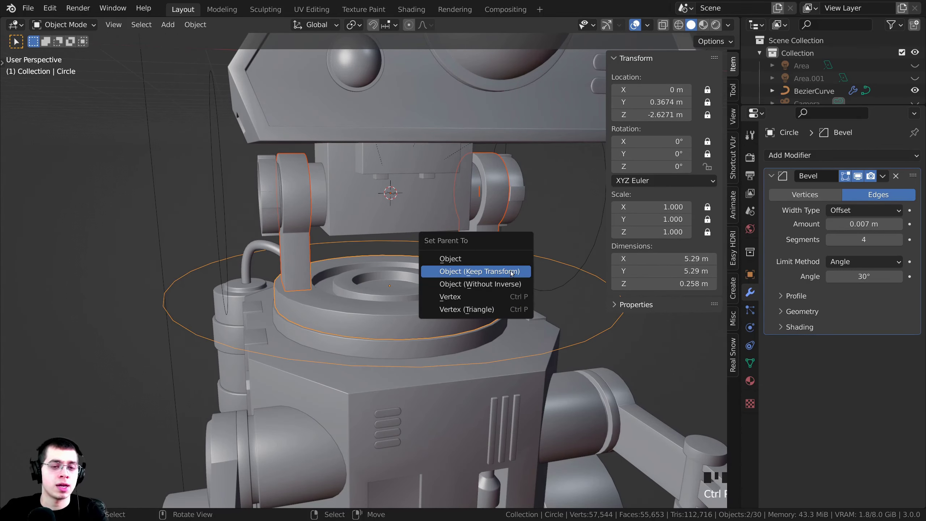
left_click(459, 273)
- Save the robot file
scroll(459, 272, "down", 3)
mouse_move(459, 273)
middle_mouse_down()
mouse_move(436, 271)
mouse_move(455, 271)
middle_mouse_up()
key("ctrl+s")
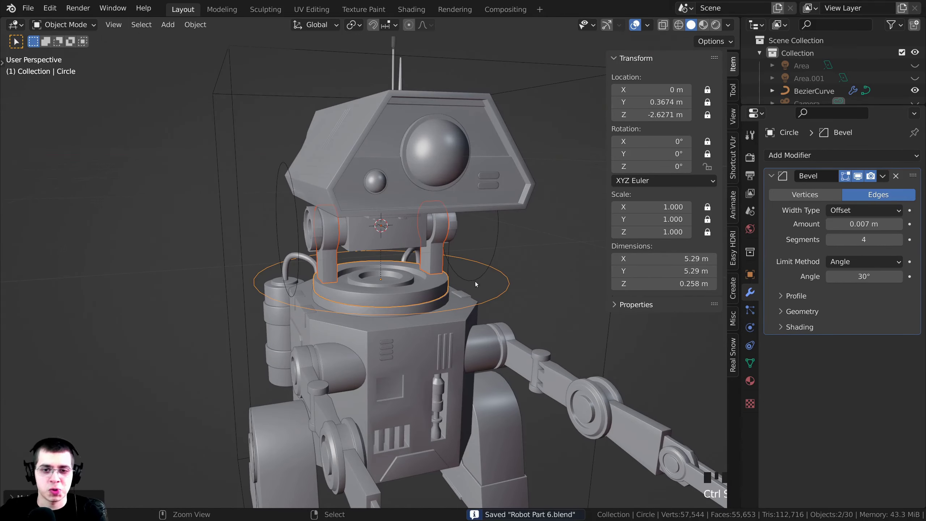
- Tilt the head by rotating the hinge cylinder to about -12° on X
middle_click_drag(467, 320, 505, 249, "shift")
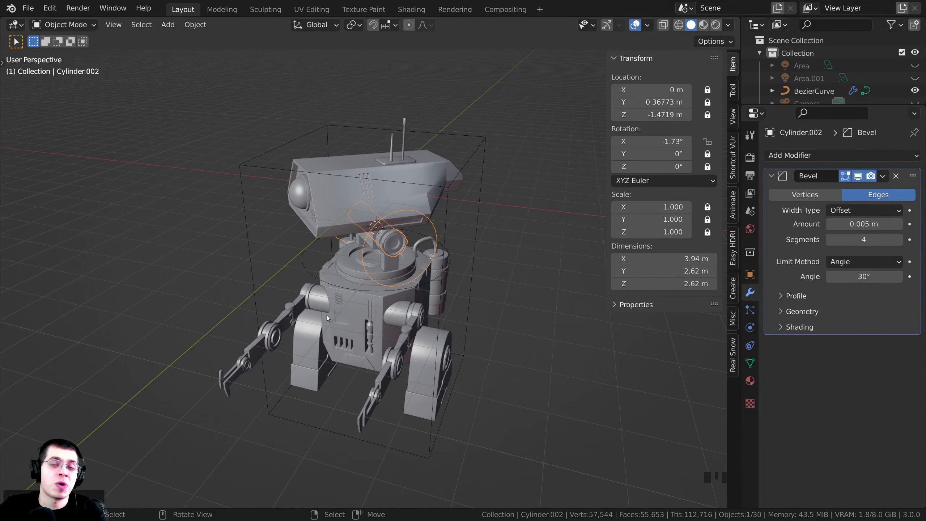
key("r")
left_click(505, 265)
right_click(301, 251)
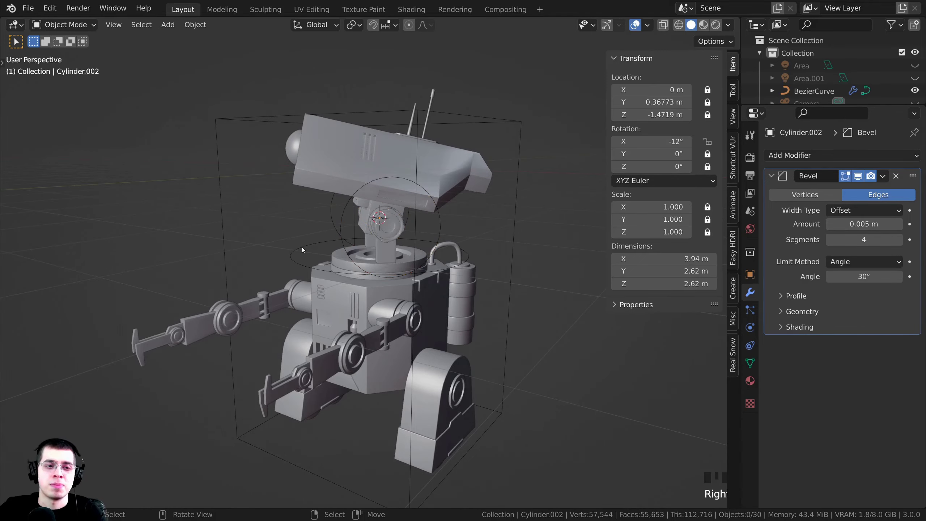
- Turn the base ring to about -78.2° on Z, and rotate the hinge cylinder again to test the head tilt
right_click(302, 247)
middle_click_drag(302, 247, 342, 203)
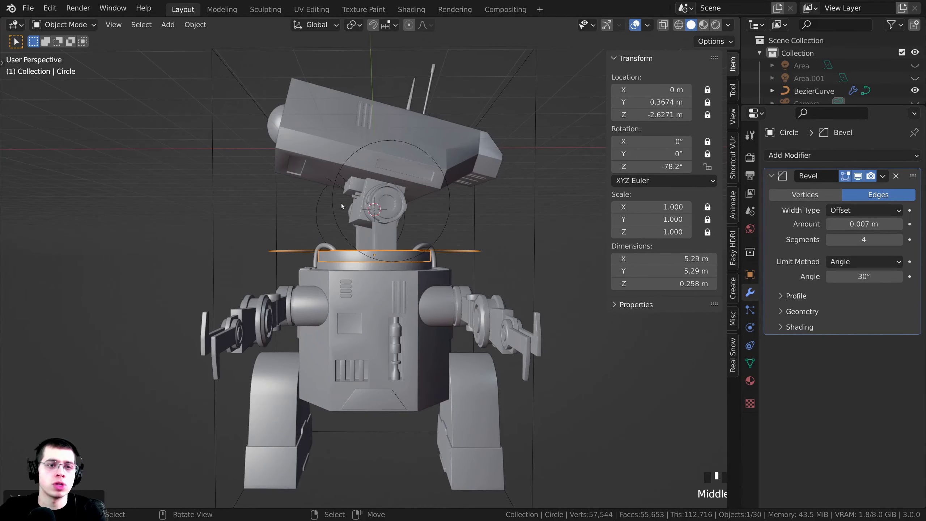
right_click(346, 204)
key("r")
left_click(516, 234)
- Rotate the base ring to about -67.4° on Z to test the head's swivel
middle_click_drag(193, 208, 310, 324)
right_click(345, 345)
key("r")
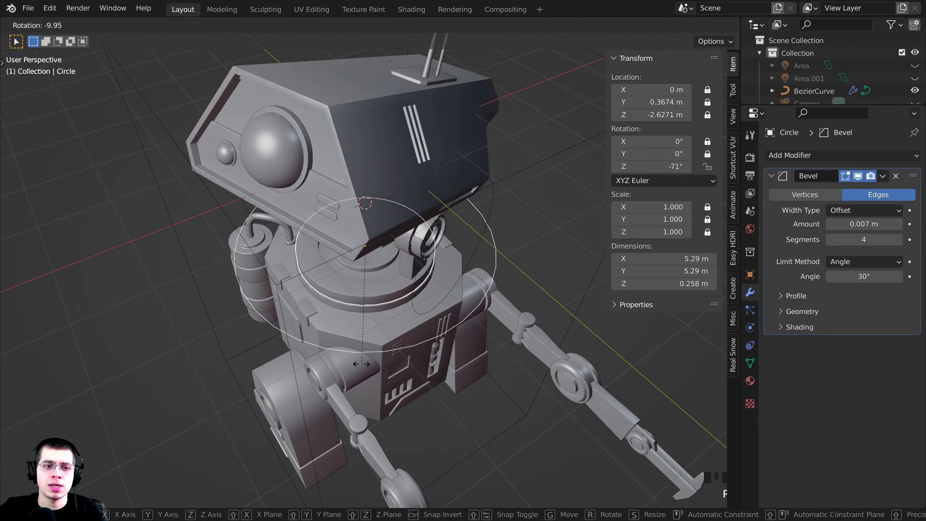
left_click(412, 345)
middle_click_drag(412, 345, 318, 314)
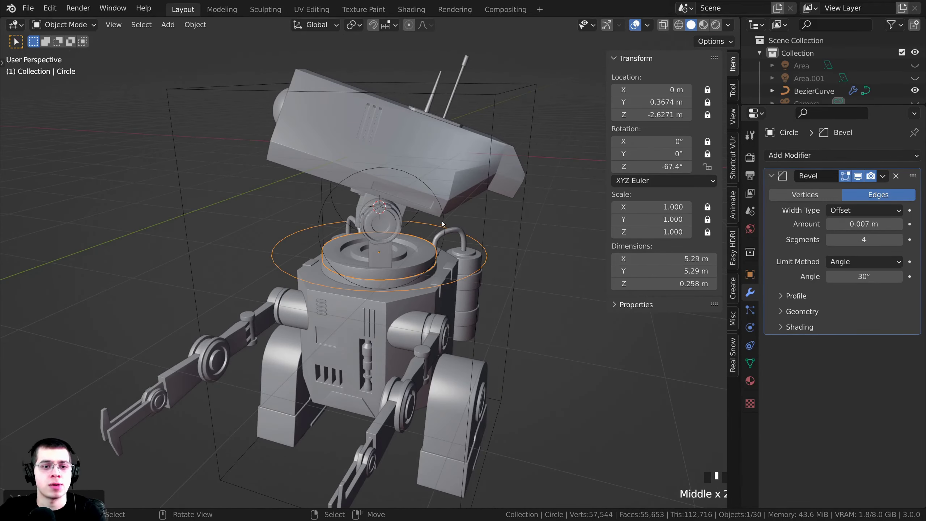
- Alternate test rotations of the hinge cylinder and base ring, leaving the hinge at about -27.5° on X
right_click(444, 225)
key("r")
left_click(456, 231)
right_click(272, 264)
middle_click_drag(273, 265, 467, 220)
key("r")
left_click(372, 313)
right_click(467, 220)
key("r")
left_click(286, 175)
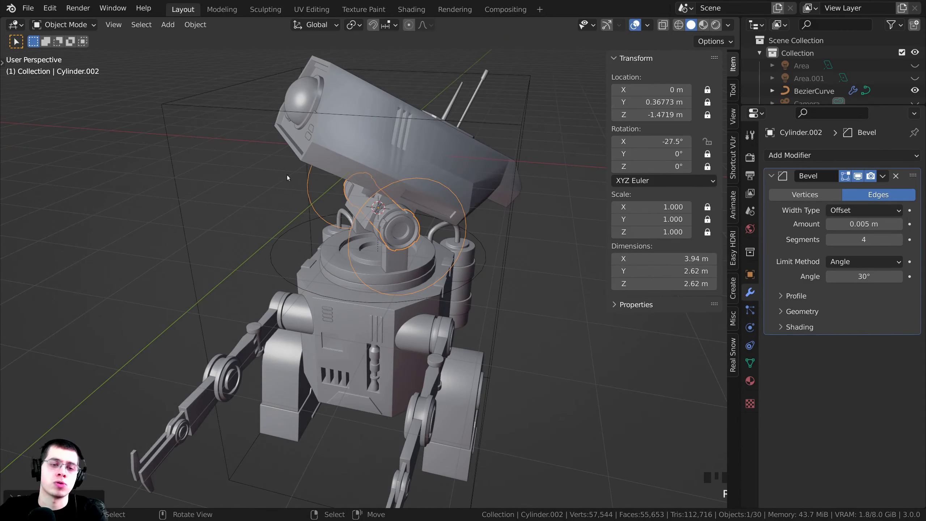
- Swivel the head by rotating the base ring to about -83.4° on Z, and deselect everything
scroll(287, 175, "down", 3)
middle_click_drag(286, 175, 460, 223)
right_click(330, 272, "shift")
middle_click_drag(329, 271, 364, 292)
key("r")
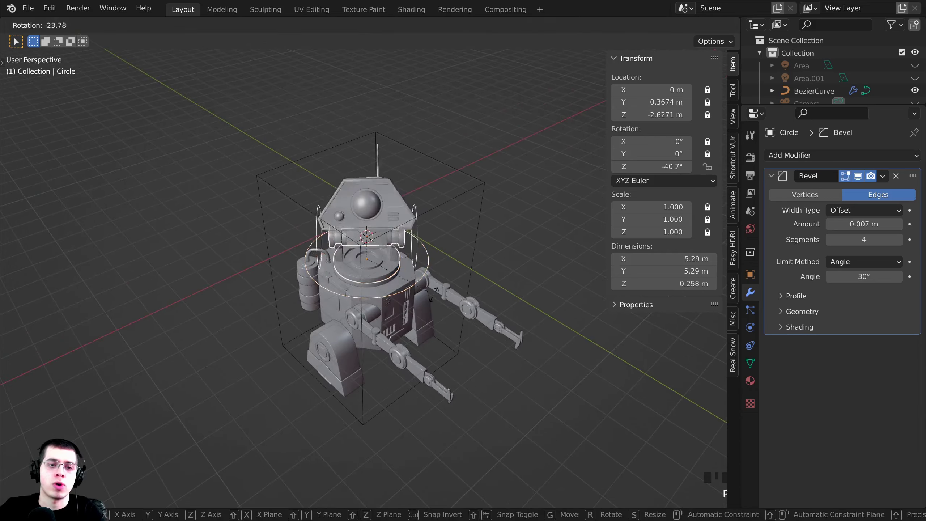
left_click(398, 292)
scroll(398, 292, "up", 1)
key("r")
left_click(344, 280)
key("alt+a")
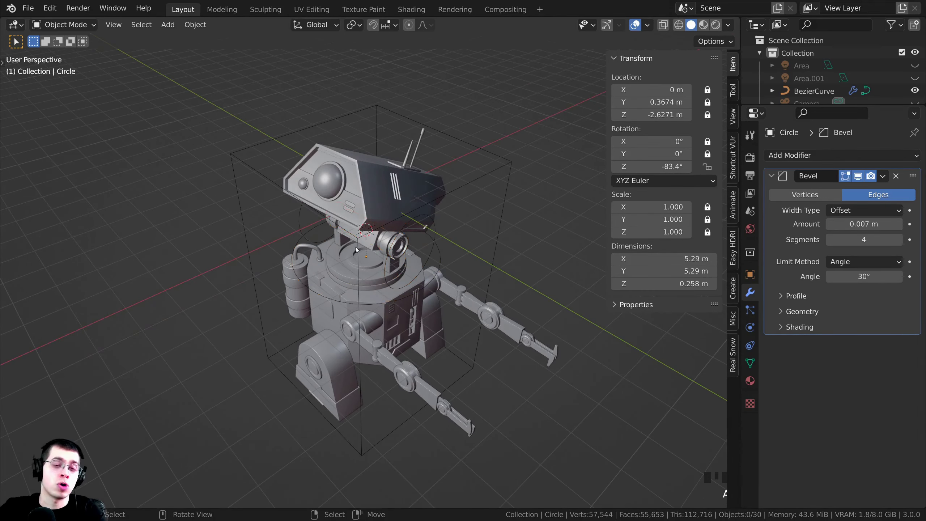
mouse_move(356, 247)
middle_mouse_down()
mouse_move(346, 239)
mouse_move(359, 257)
middle_mouse_up()
scroll(359, 257, "up", 3)
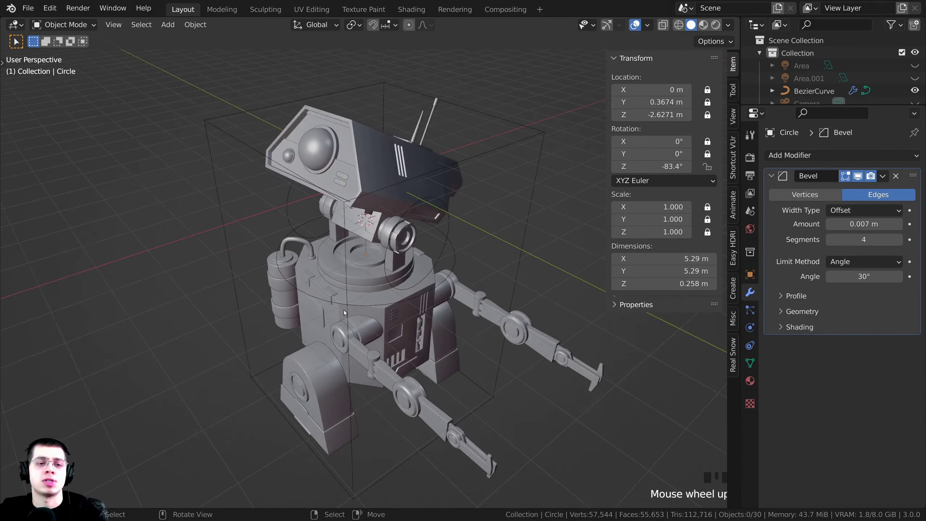
- Clear the rotation of the hinge cylinder beneath the robot's head
middle_click_drag(299, 212, 284, 177)
right_click(283, 177)
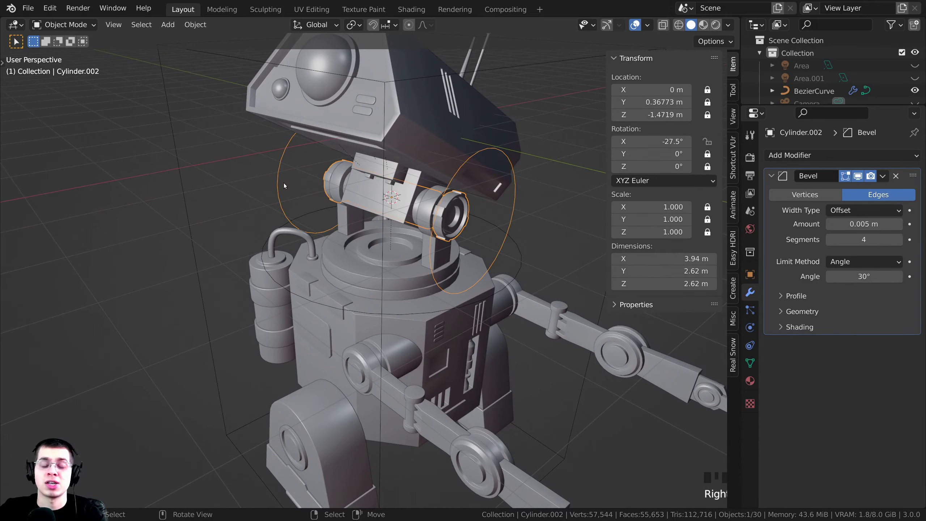
key("alt+r")
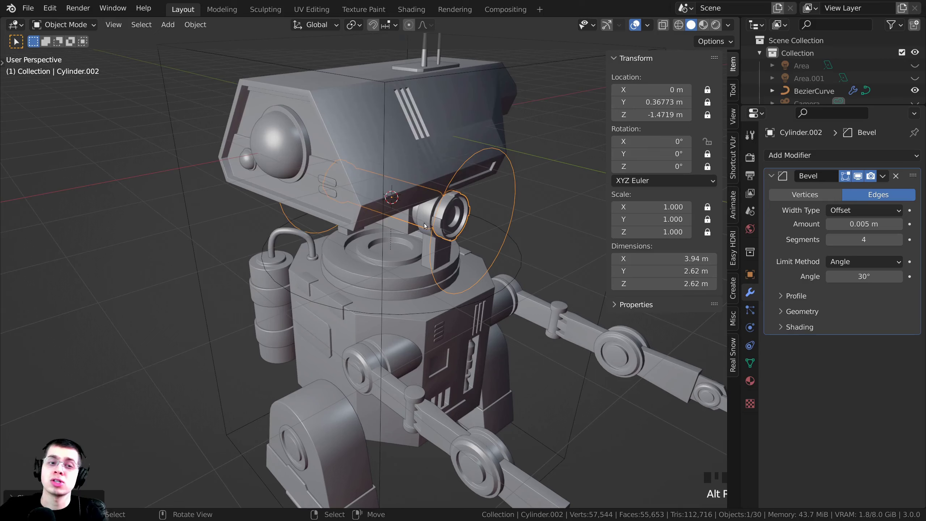
- Clear the rotation of the base ring under the neck supports so the head faces forward
scroll(438, 224, "down", 2)
scroll(471, 226, "up", 3)
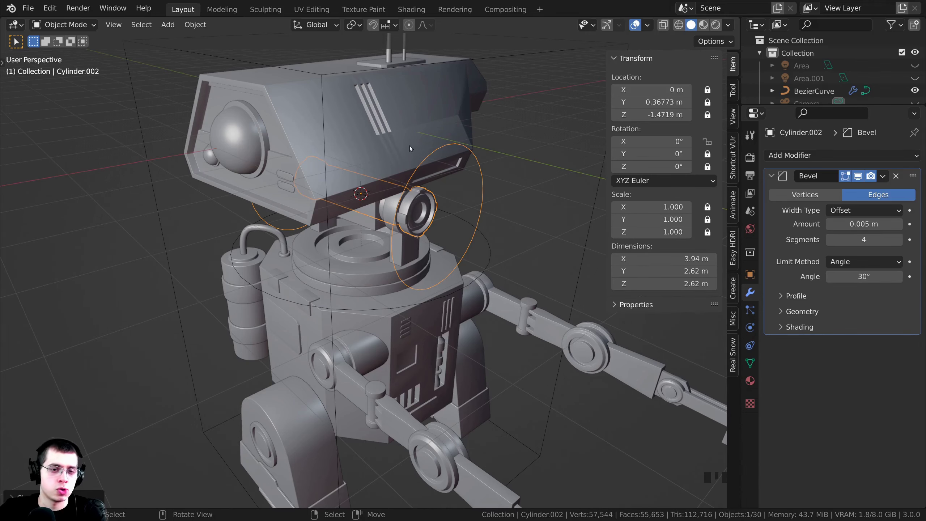
middle_click_drag(564, 202, 487, 207, "shift")
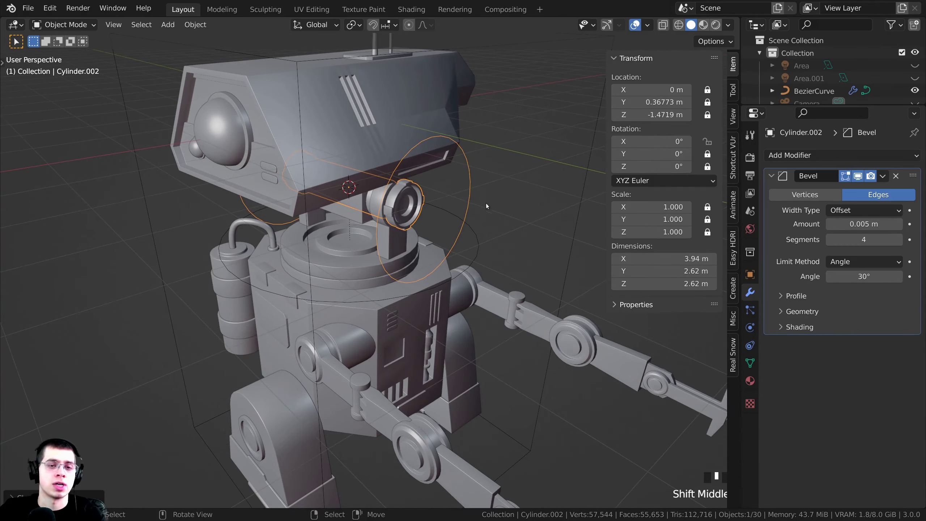
right_click(475, 233)
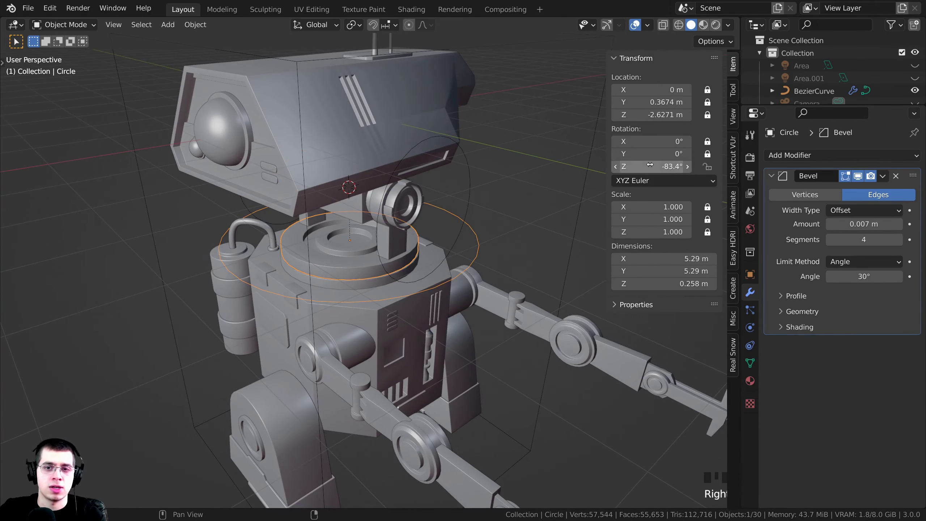
middle_click(508, 212, "alt")
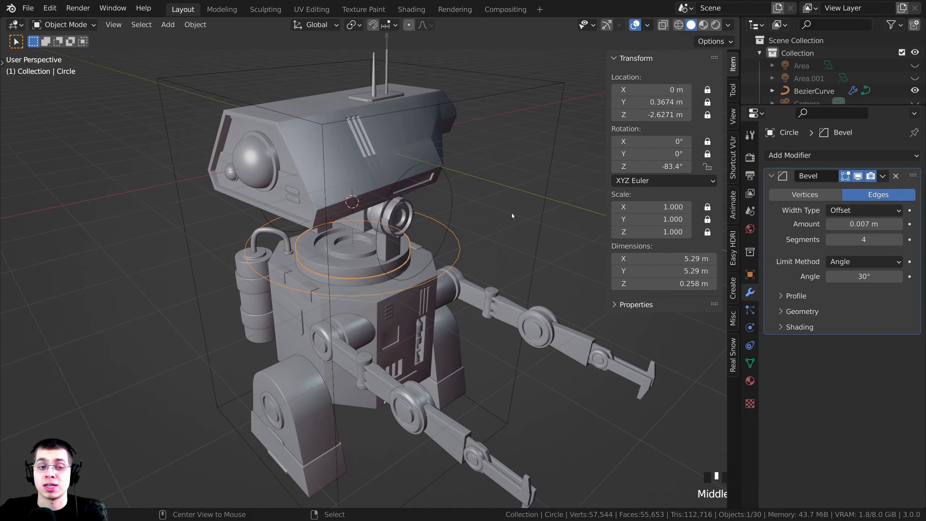
key("alt+r")
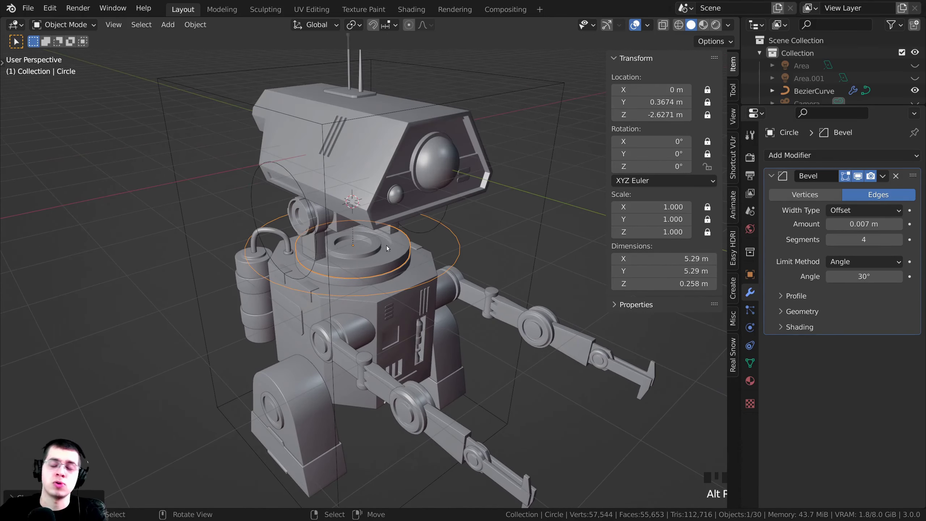
- Deselect everything and save the robot file
middle_click_drag(387, 246, 494, 270)
scroll(366, 270, "down", 2)
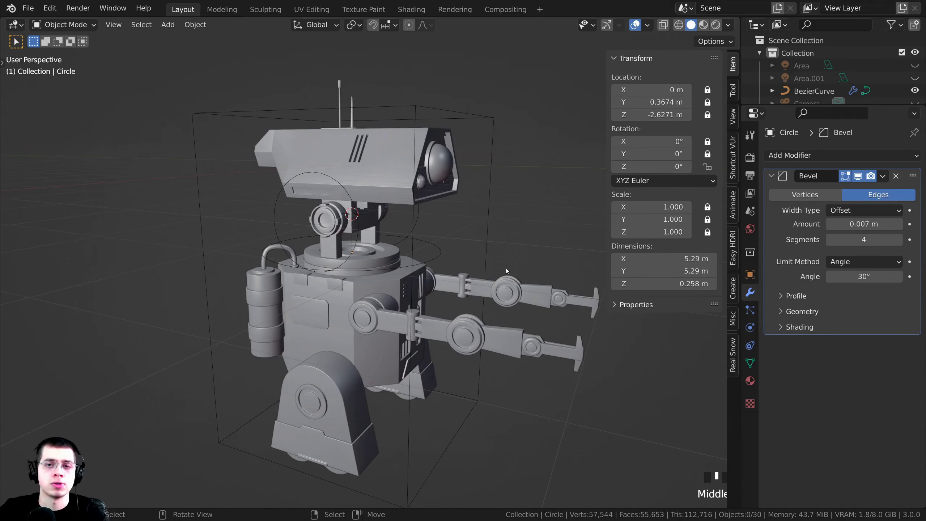
middle_click_drag(500, 238, 489, 245)
scroll(488, 245, "up", 2)
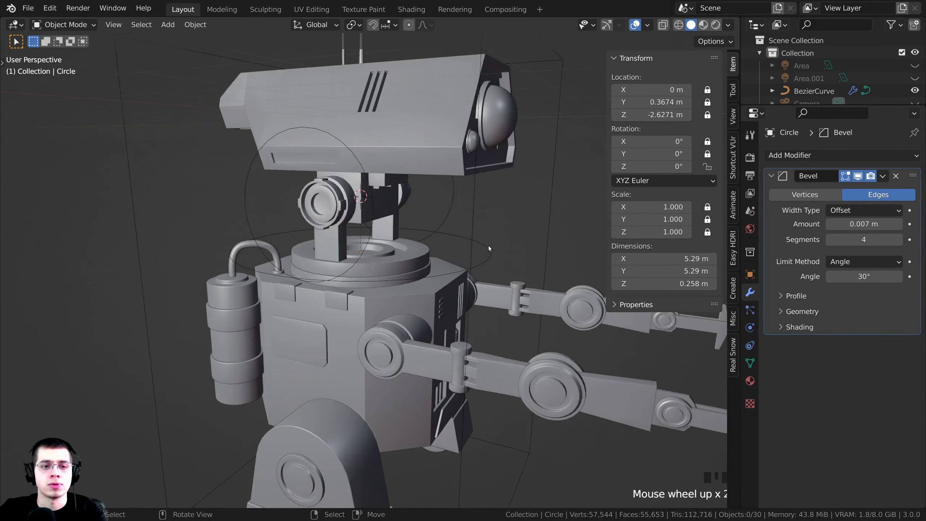
middle_click_drag(369, 257, 398, 229)
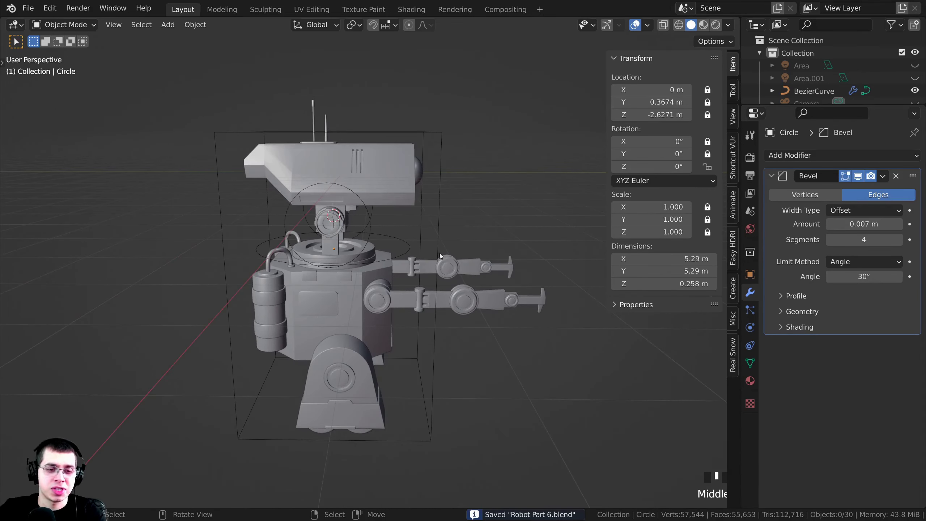
- Examine the parts making up the robot's arms by picking individual segments from the claws towards the body
middle_click_drag(439, 253, 473, 266, "shift")
scroll(452, 272, "up", 2)
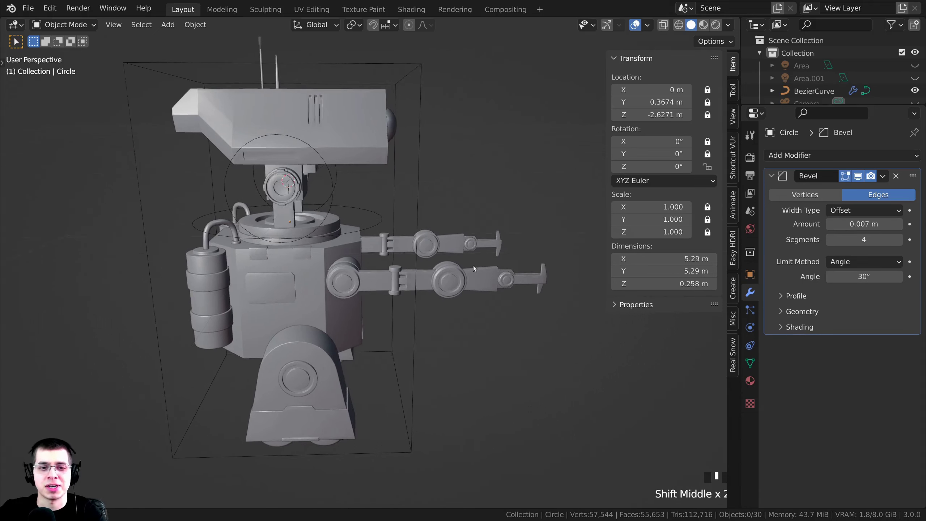
scroll(531, 266, "up", 2)
right_click(560, 283)
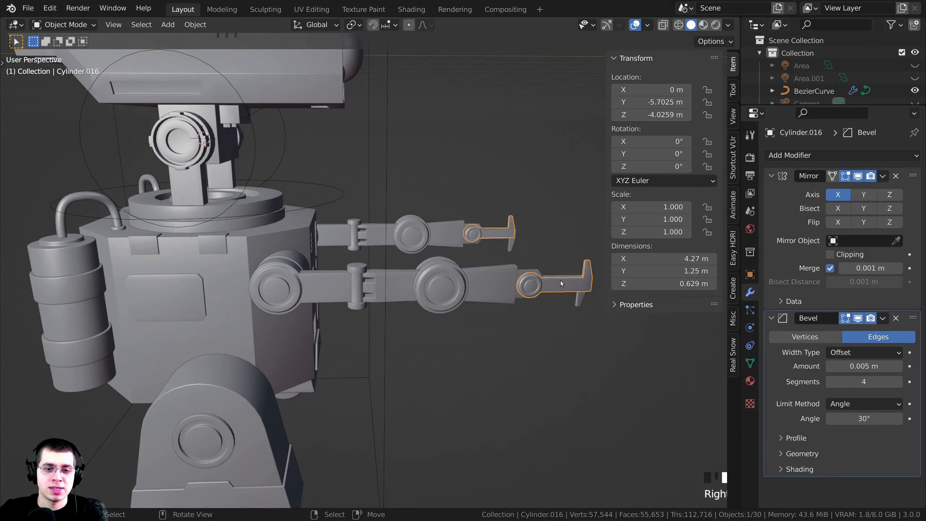
right_click(564, 287)
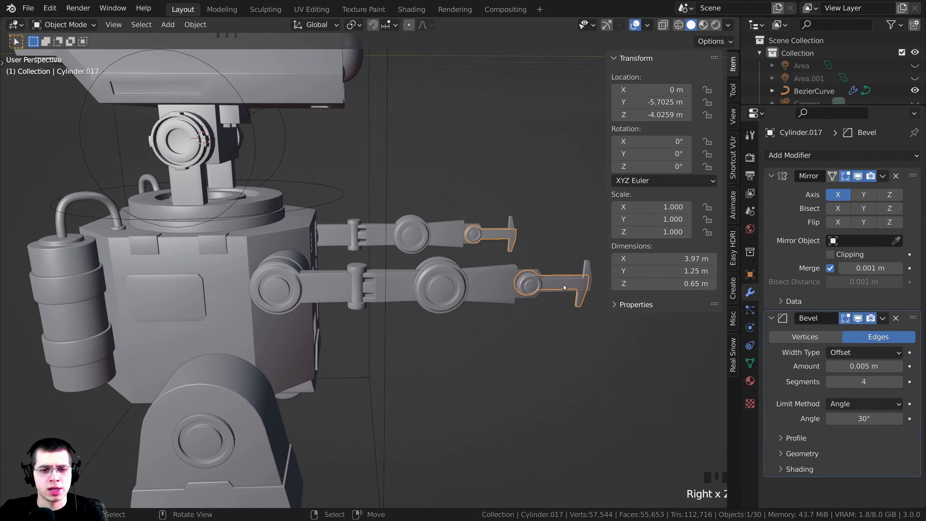
right_click(491, 272)
right_click(425, 277)
right_click(280, 281)
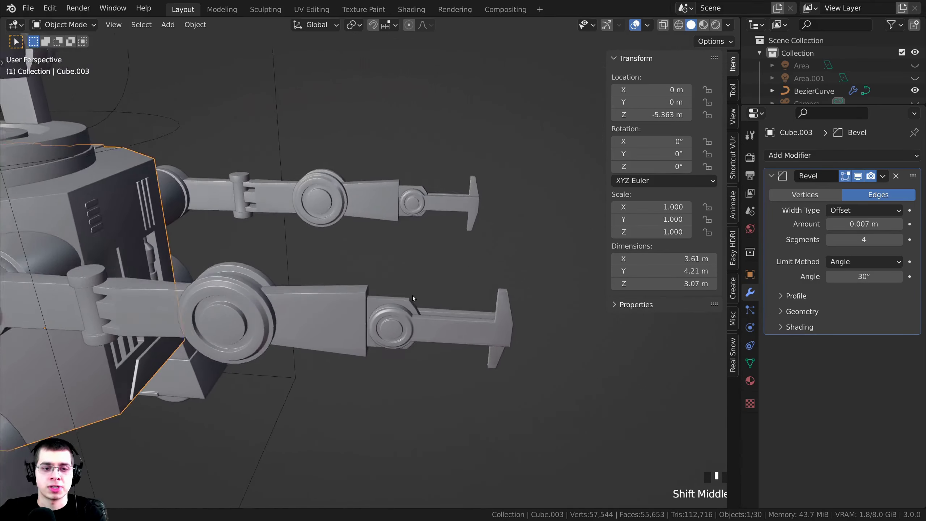
- Try rotating the upper claw pieces freely and about the global X axis to check their pivot
mouse_move(413, 295)
middle_mouse_down("shift")
mouse_move(390, 268)
mouse_move(417, 280)
middle_mouse_up("shift")
right_click(422, 294)
key("r")
key("r")
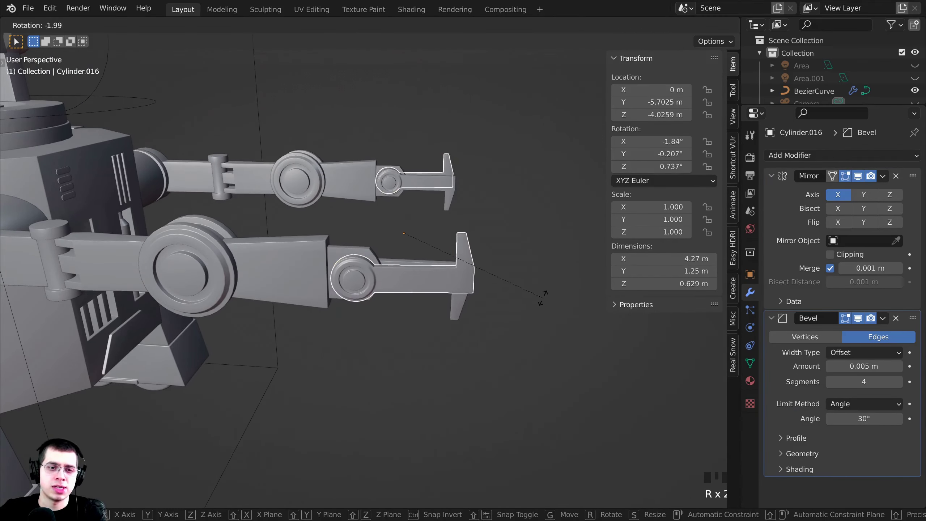
key("x")
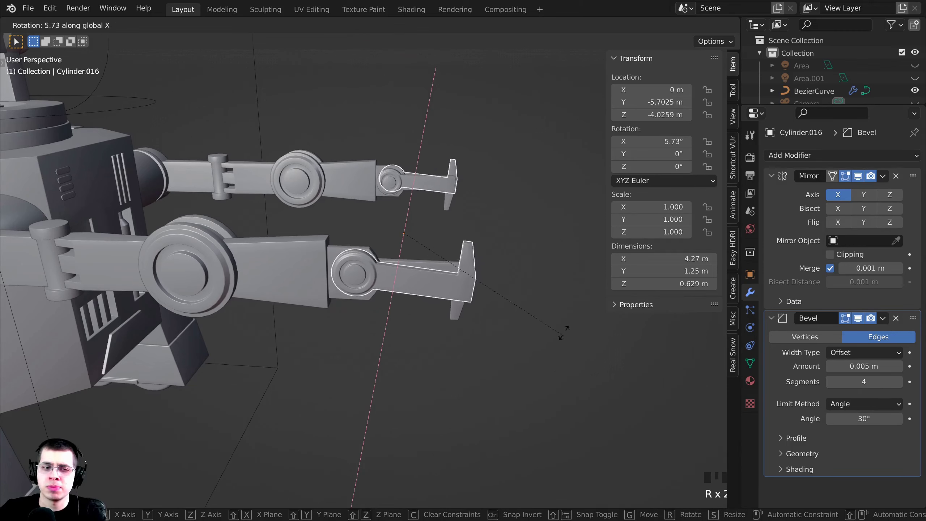
key("Escape")
- Check the upper claw mesh in Edit Mode and try moving the mirrored claw pieces in Object Mode
scroll(335, 289, "up", 3)
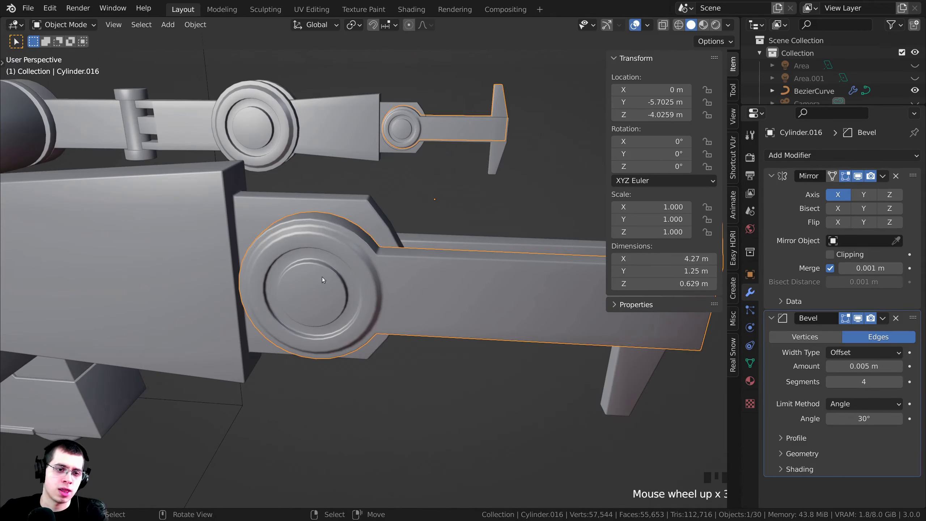
middle_click_drag(335, 303, 411, 339)
key("Tab")
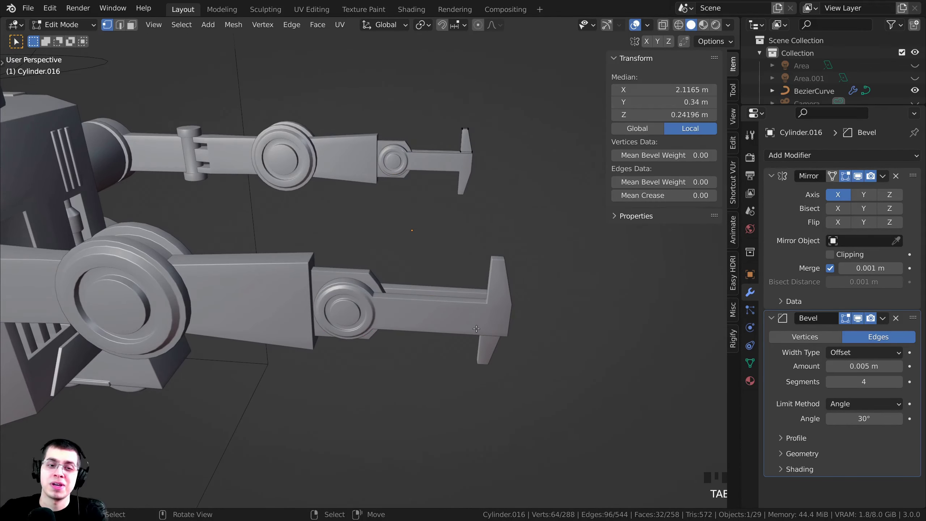
key("Tab")
key("g")
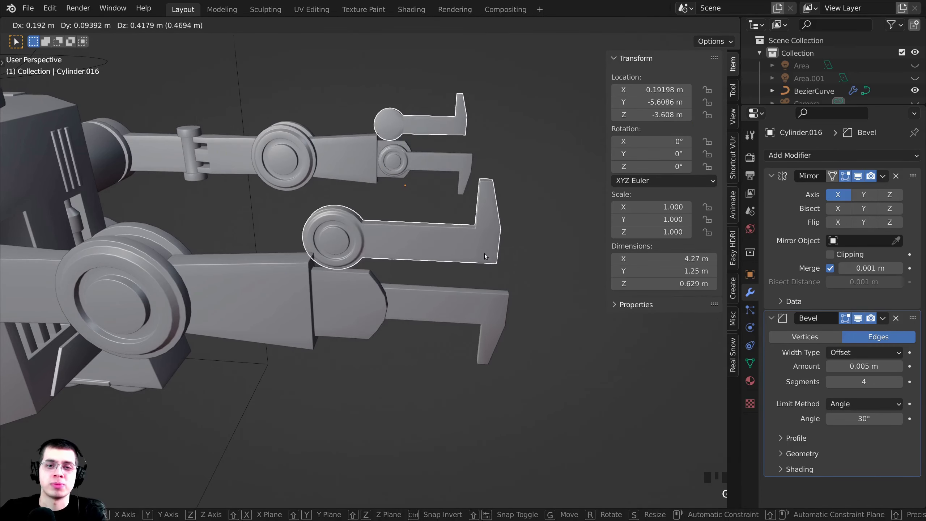
key("Escape")
- Hide the transform sidebar and apply the Mirror modifier on the upper claw pieces
middle_click_drag(485, 254, 263, 323)
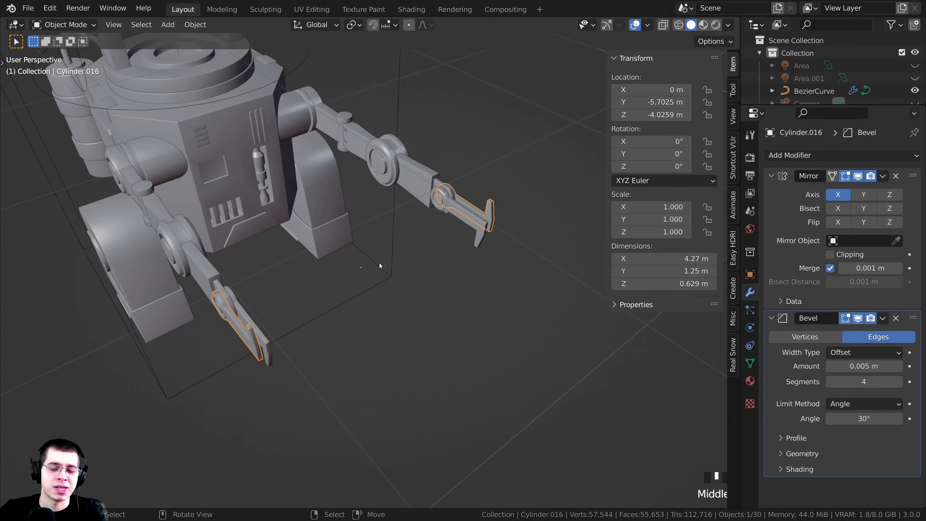
middle_click_drag(380, 262, 428, 243, "shift")
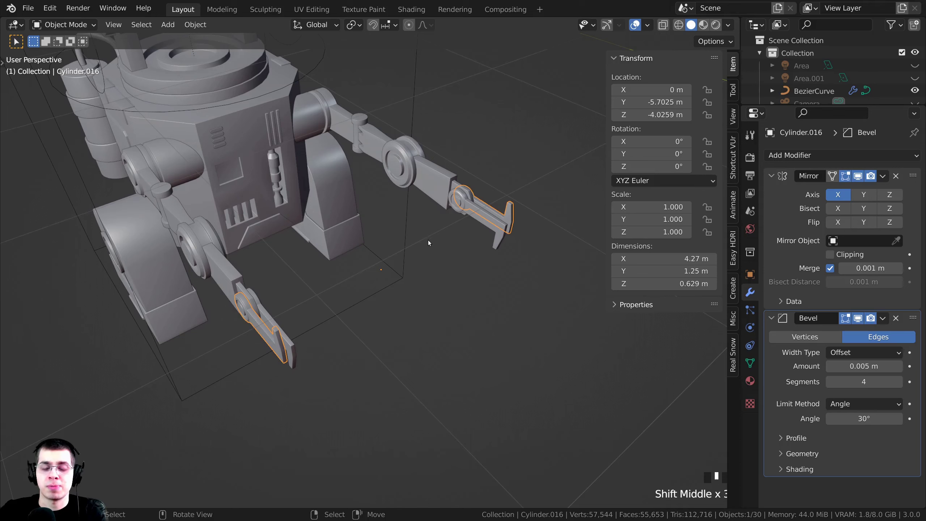
middle_click_drag(546, 218, 646, 192)
key("n")
left_click(784, 198)
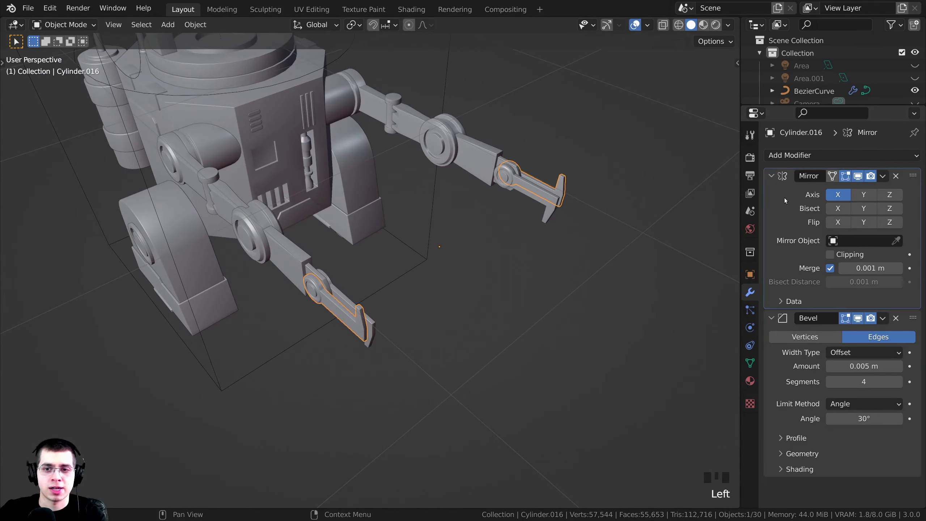
left_click(787, 200)
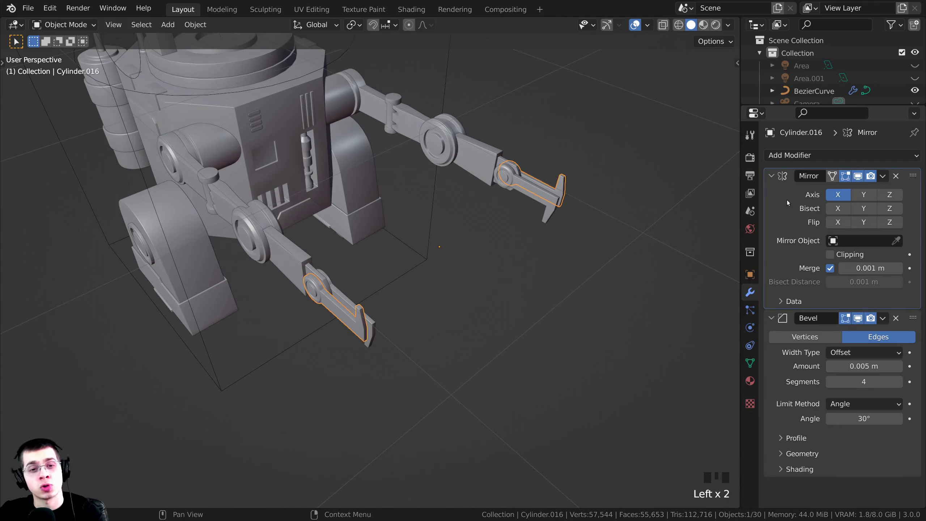
key("ctrl+a")
- Apply the Mirror modifier on the lower claw pieces, keeping their Bevel modifier
middle_click_drag(711, 233, 566, 251, "shift")
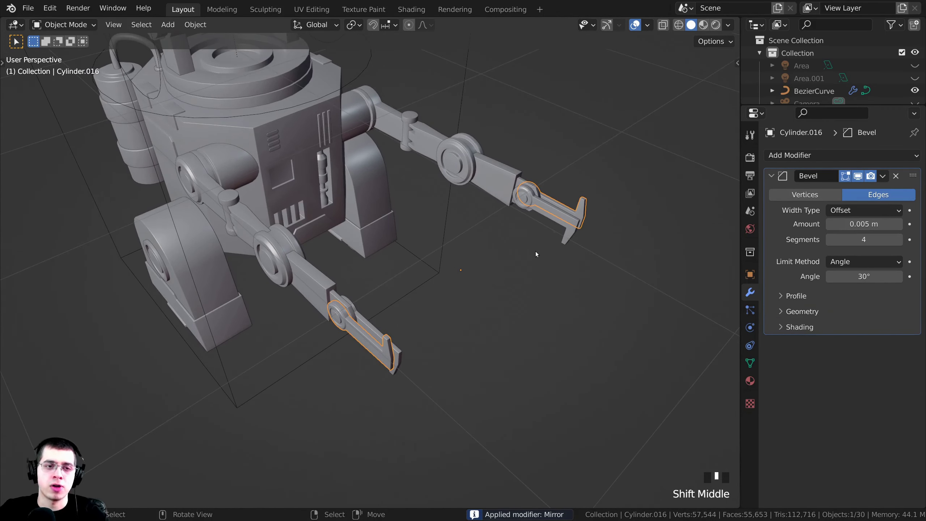
scroll(535, 252, "down", 2)
scroll(536, 245, "up", 1)
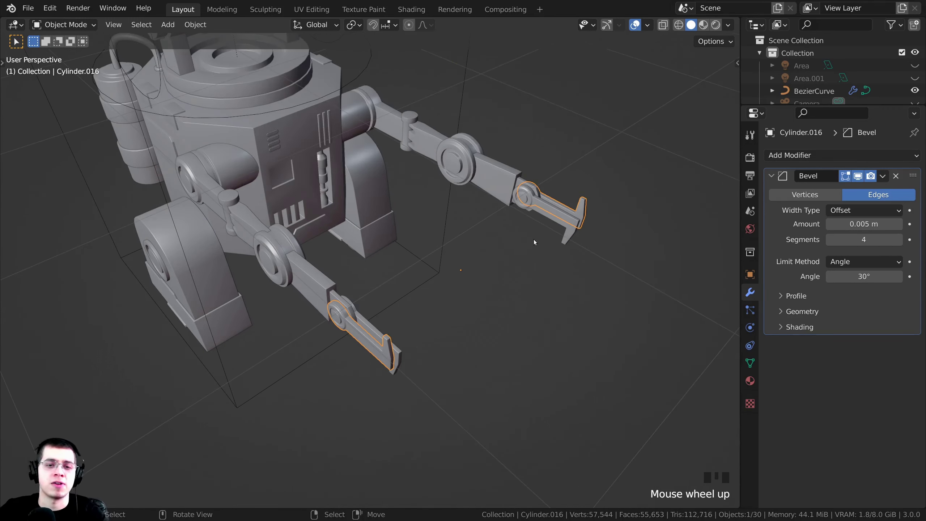
right_click(554, 214)
left_click(774, 200)
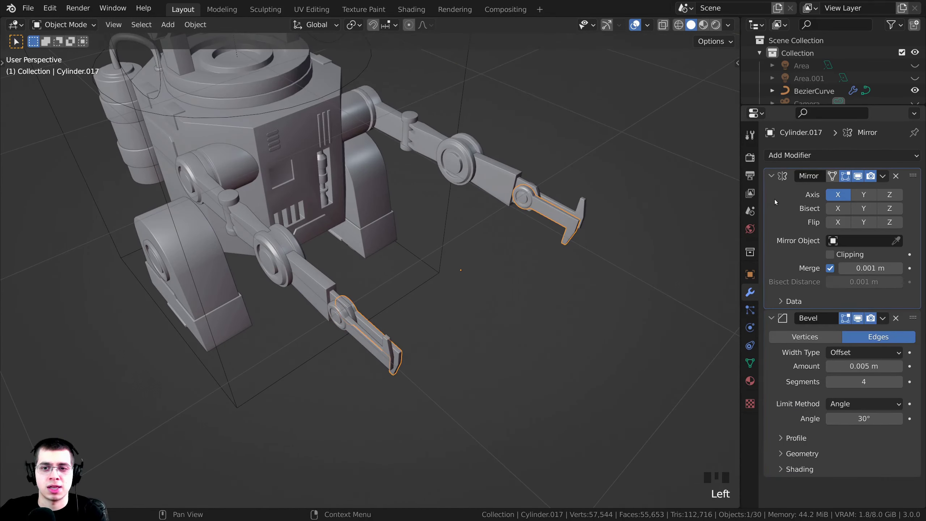
key("ctrl+a")
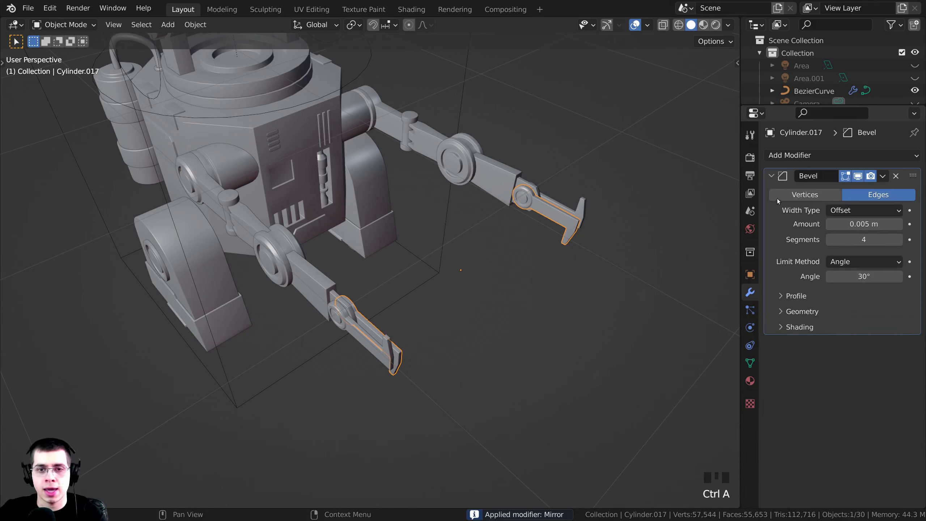
- Apply the Mirror modifier on the forearm segments that hold the claws
scroll(541, 192, "up", 2)
right_click(550, 186)
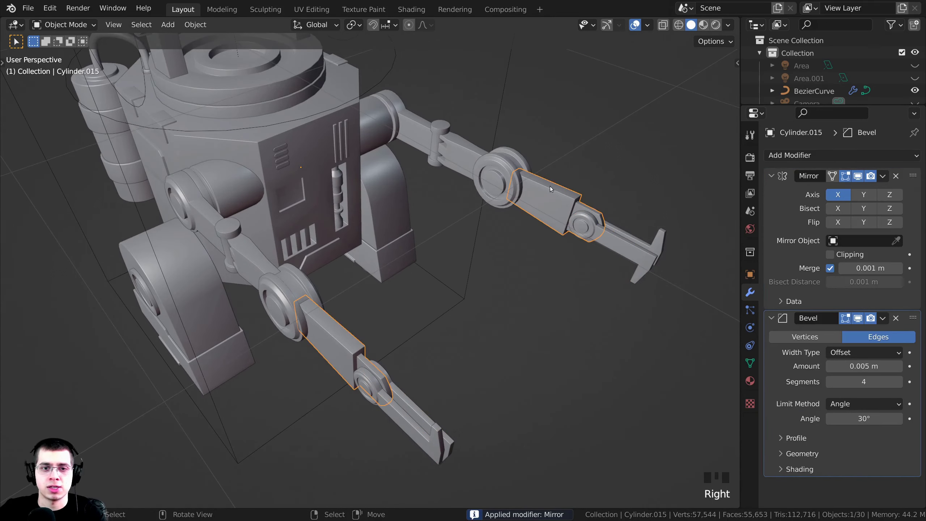
left_click(773, 195)
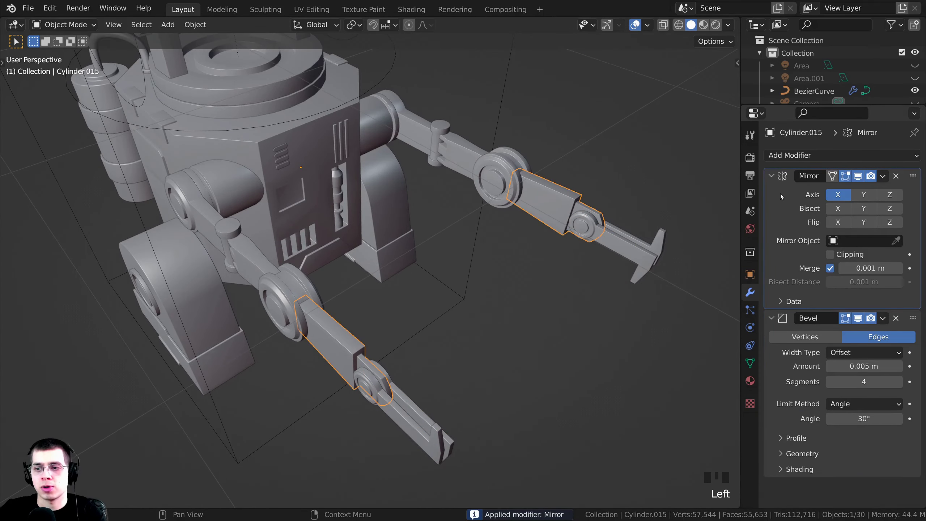
key("ctrl+a")
- Apply the Mirror modifier on the round elbow joints of the arms
middle_click_drag(363, 282, 483, 212, "shift")
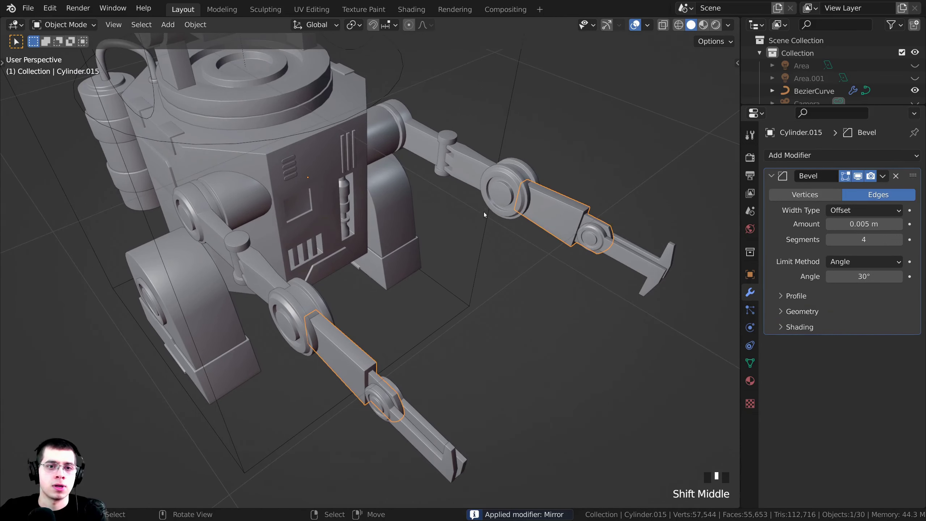
right_click(504, 188)
left_click(790, 195)
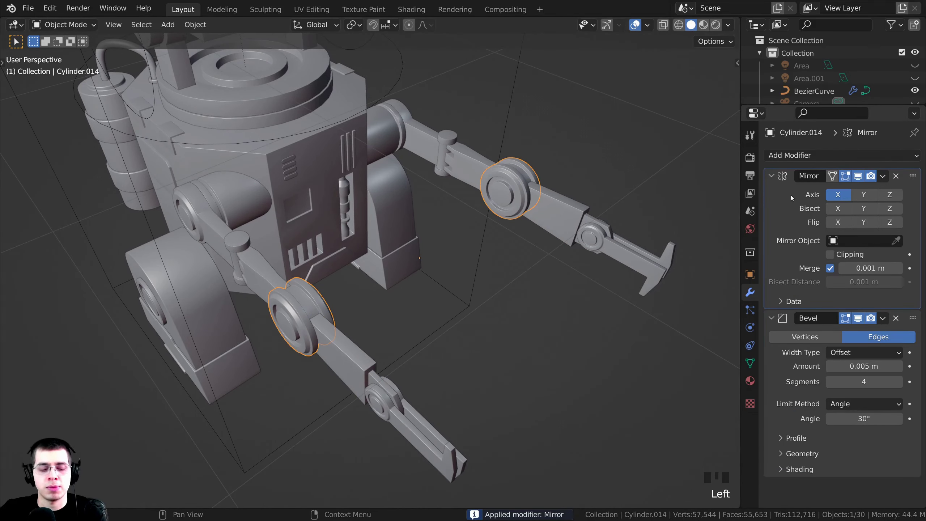
key("ctrl+a")
- Apply the Mirror modifier on the arm segments between the vertical hinge pins and the elbow joints
middle_click_drag(456, 248, 489, 197, "shift")
right_click(489, 198)
left_click(794, 202)
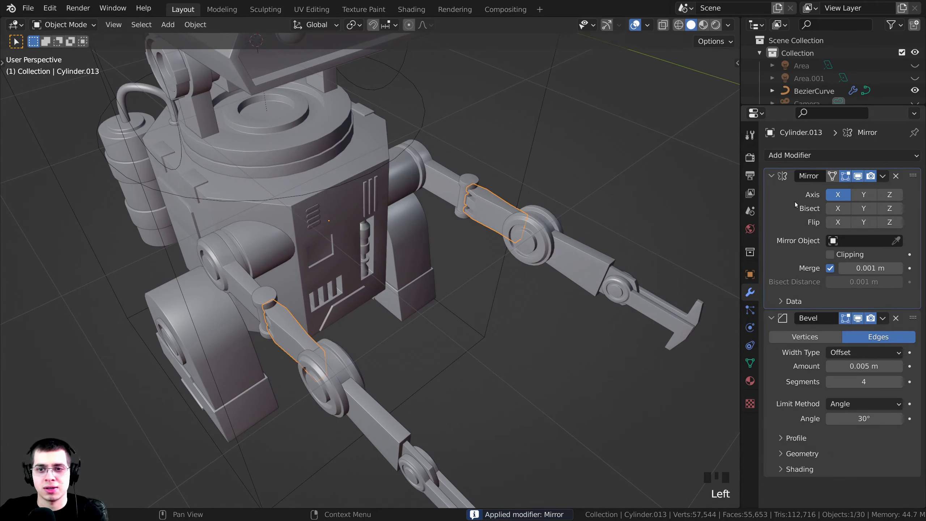
key("ctrl+a")
- Apply the Mirror modifier on the vertical hinge pins of the arms
middle_click_drag(474, 310, 508, 270, "shift")
scroll(286, 348, "up", 2)
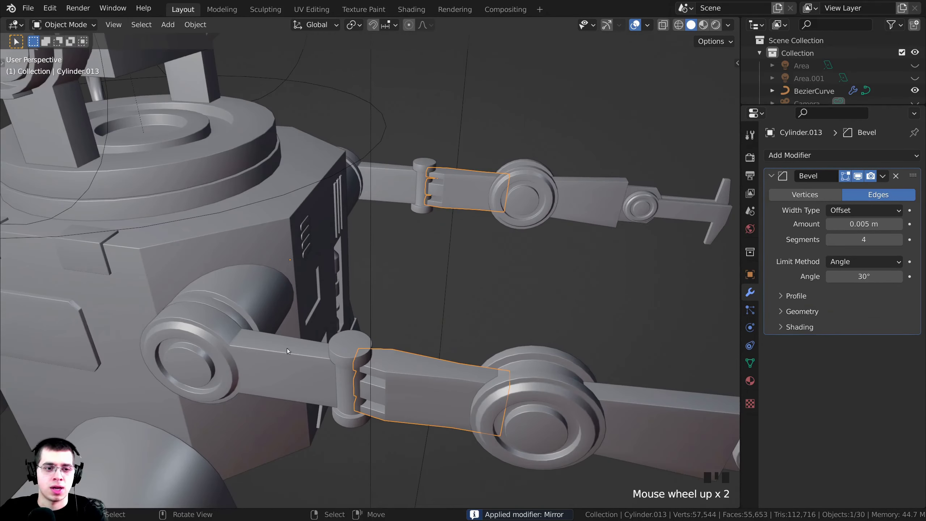
right_click(341, 339)
left_click(798, 198)
key("ctrl+a")
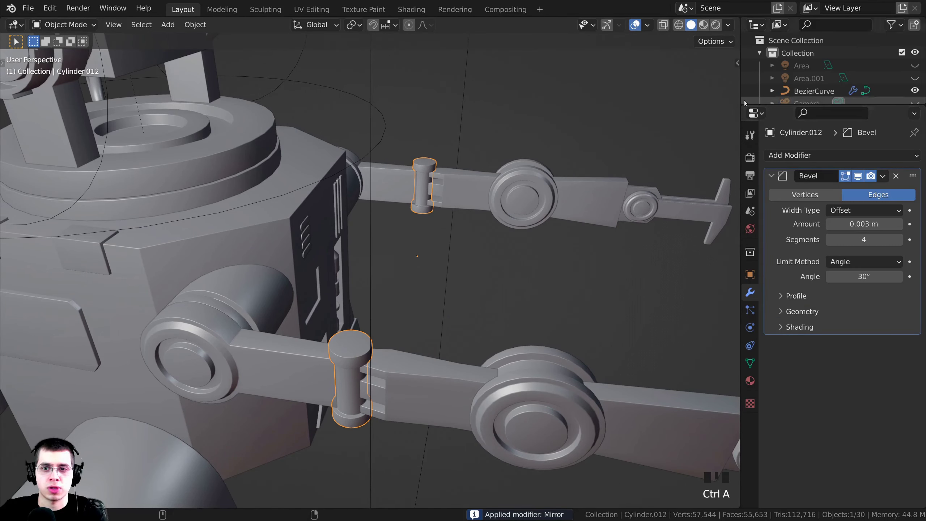
- Apply the Mirror modifier on the arm segments between the shoulder cylinders and the vertical hinge pins
middle_click_drag(522, 296, 593, 260, "shift")
right_click(397, 308)
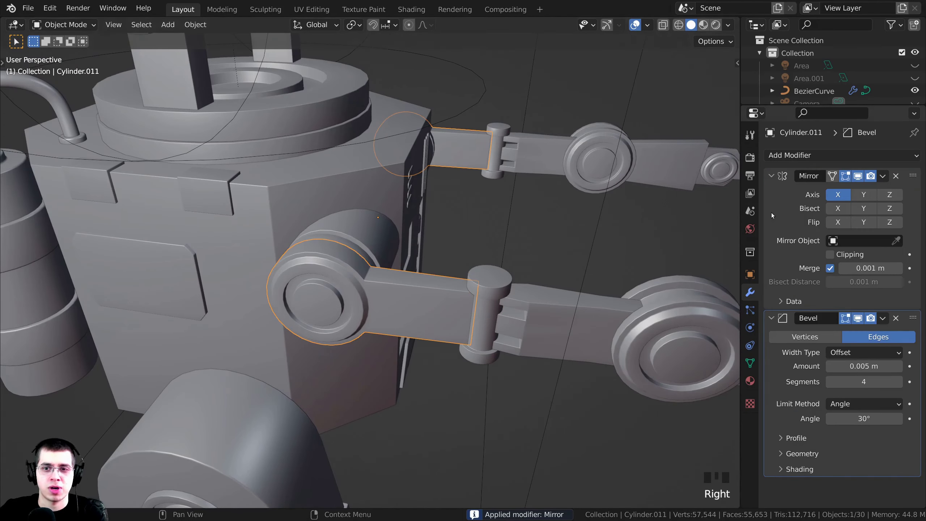
left_click(781, 199)
key("ctrl+a")
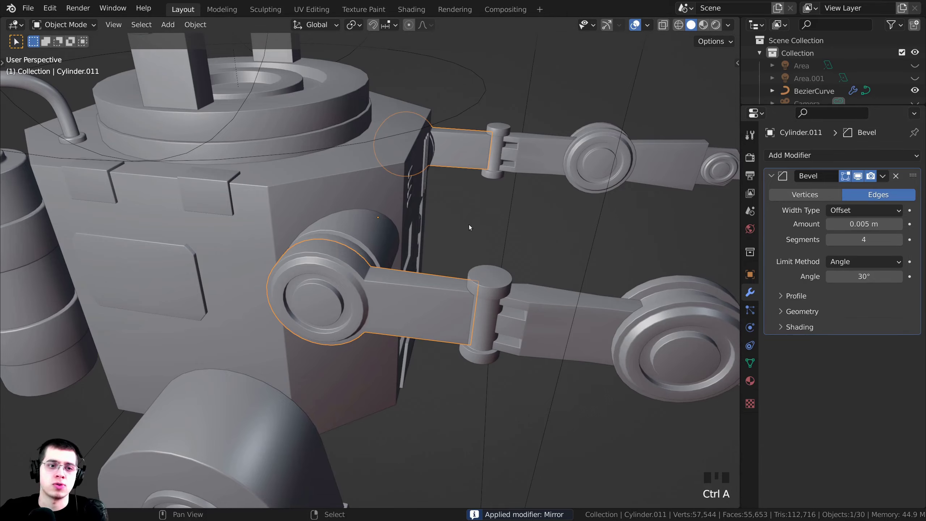
- Select the shoulder cylinders and test-move them to identify the part, cancelling the move
middle_click_drag(471, 223, 350, 219)
scroll(362, 234, "down", 3)
right_click(363, 235)
key("g")
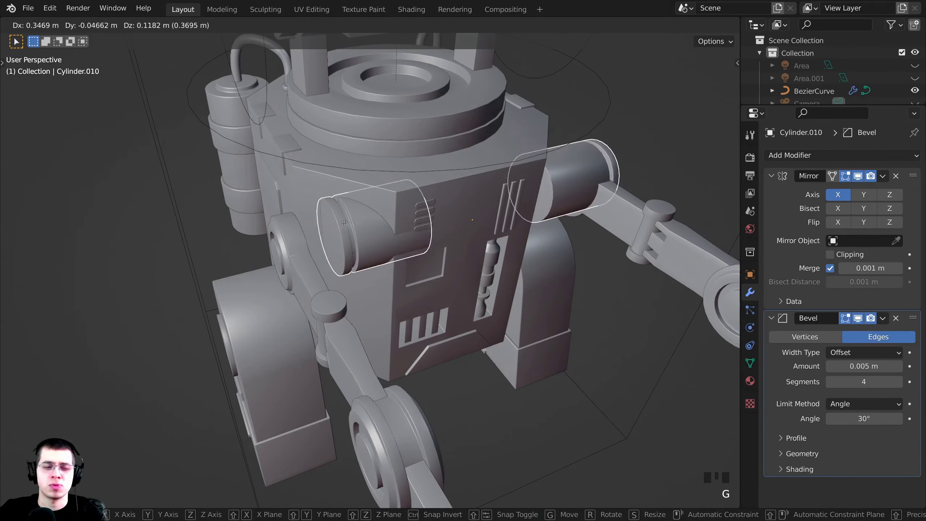
right_click(349, 217)
scroll(327, 277, "up", 1)
scroll(327, 277, "down", 4)
middle_click_drag(327, 277, 379, 285)
scroll(352, 239, "up", 2)
- Inspect the forearm mesh in Edit Mode and check the other arm parts in Object Mode, leaving everything deselected
right_click(414, 375)
key("Tab")
scroll(379, 285, "down", 2)
key("a")
key("a")
key("a")
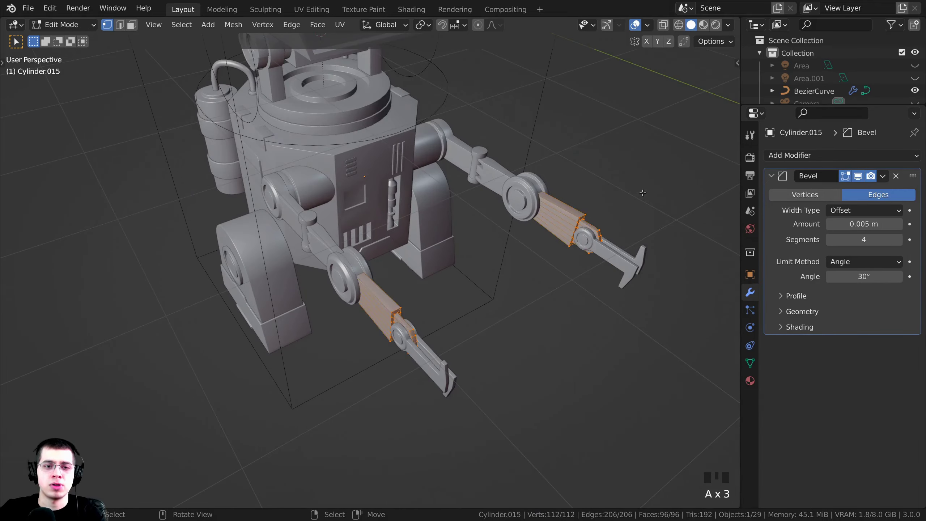
key("Tab")
middle_click_drag(547, 222, 435, 146)
right_click(326, 218)
right_click(344, 221)
right_click(406, 233)
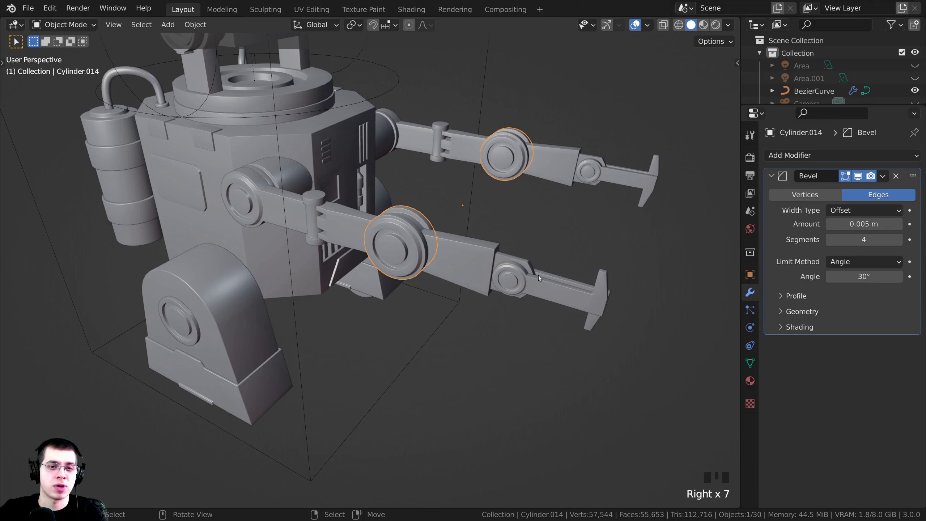
middle_click_drag(532, 186, 449, 199)
key("a")
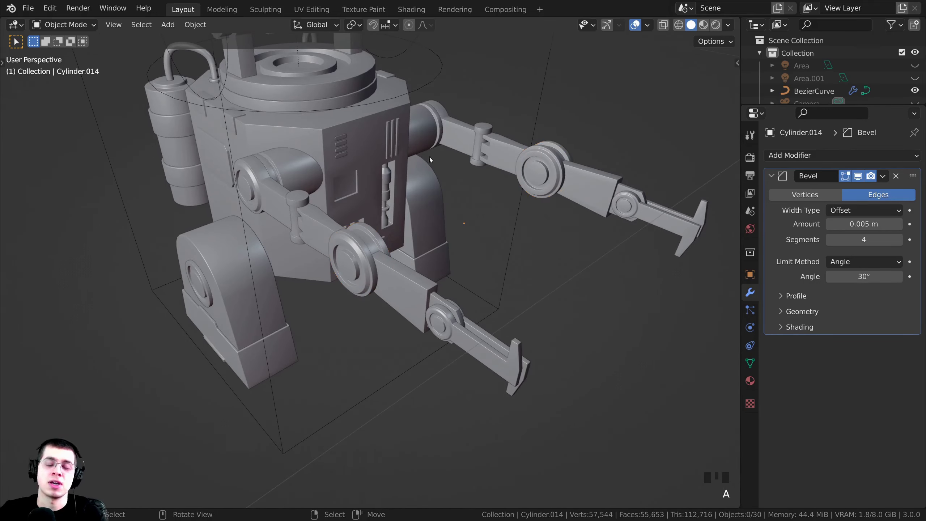
middle_click_drag(399, 155, 478, 328)
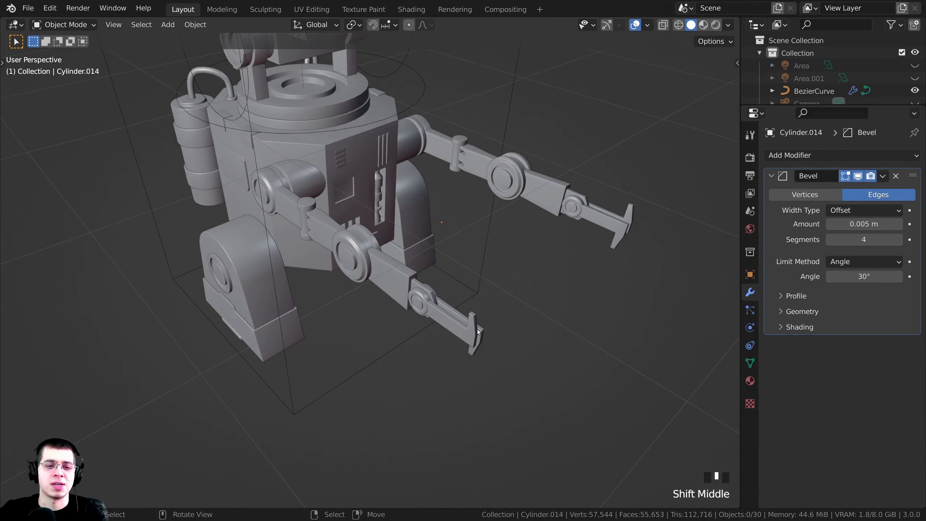
scroll(460, 307, "up", 1)
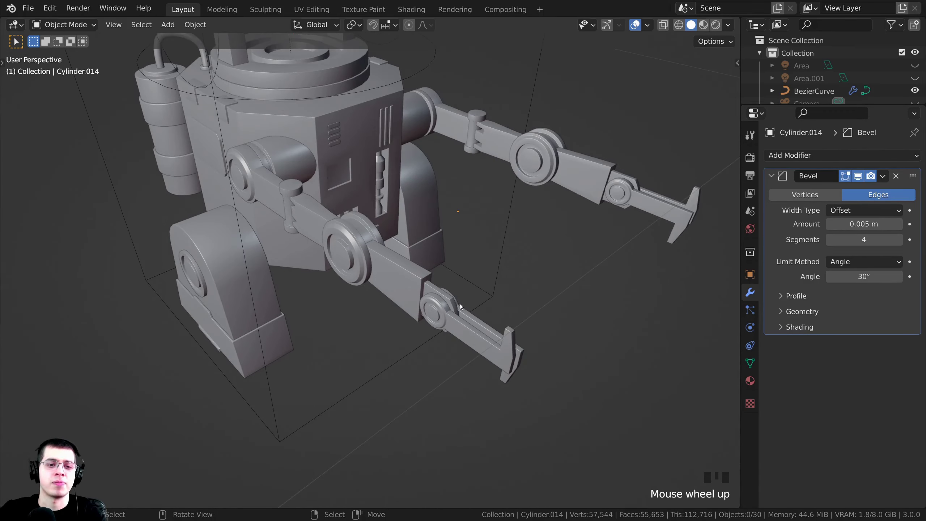
- Select all arm parts from the shoulder-side segments to both claw halves and open them together in Edit Mode
right_click(266, 195)
right_click(299, 215, "shift")
right_click(343, 243, "shift")
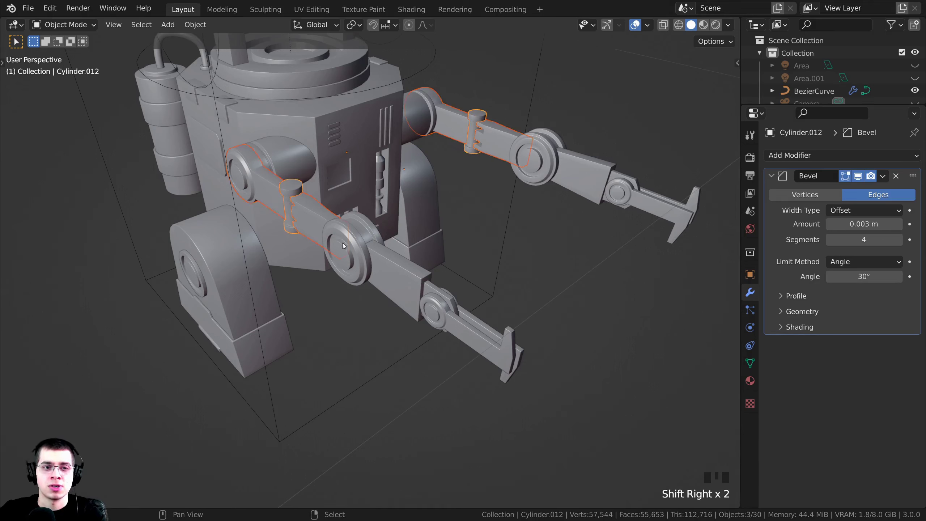
right_click(354, 253, "shift")
right_click(384, 276, "shift")
right_click(453, 320, "shift")
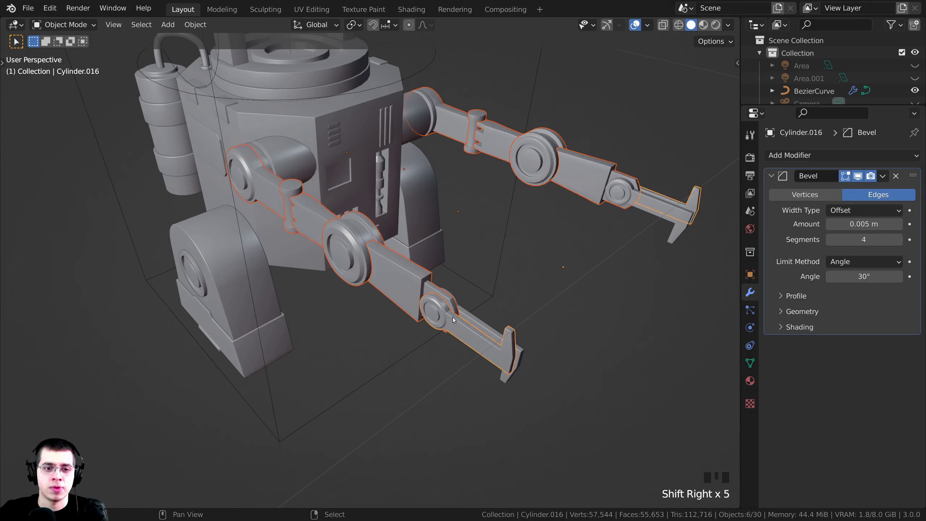
right_click(479, 320, "shift")
scroll(470, 307, "down", 2)
middle_click_drag(451, 278, 495, 264)
key("Tab")
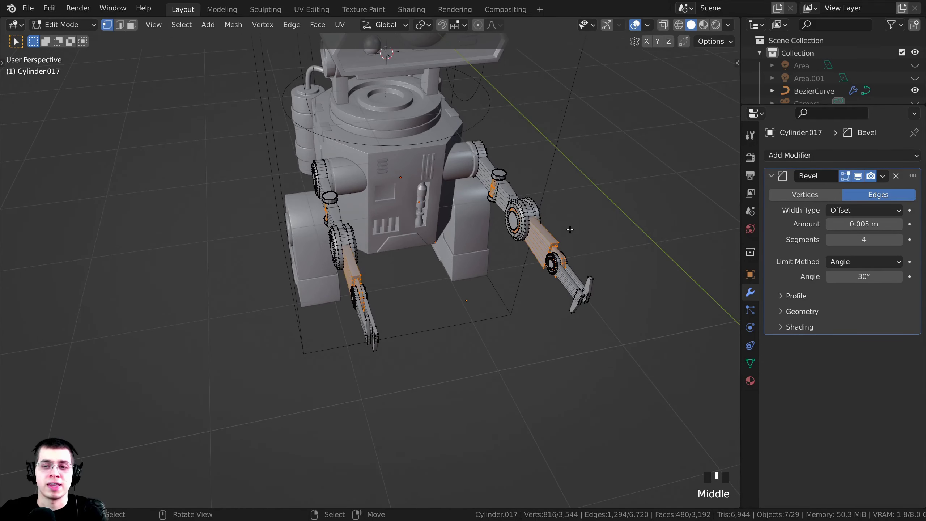
- In wireframe display, clear the selection and box-select all geometry of the robot's right arm
key("z")
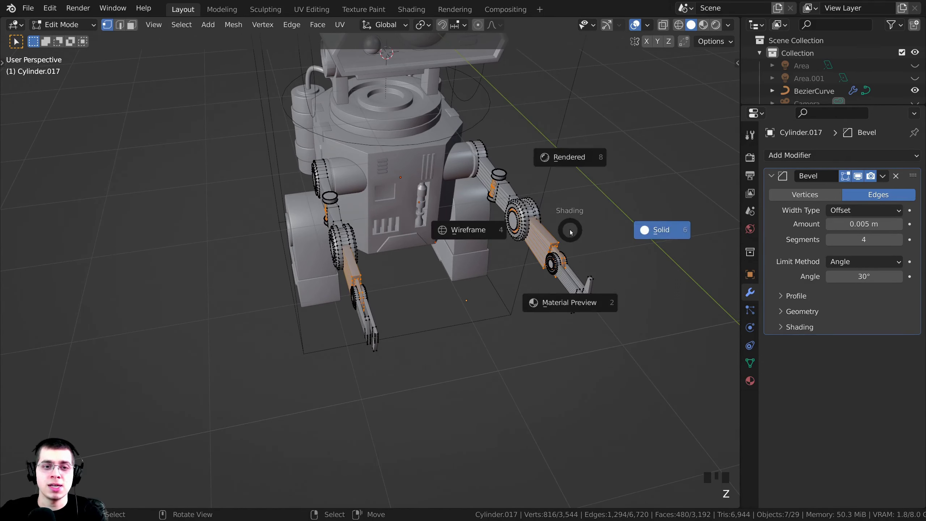
left_click(453, 231)
middle_click_drag(424, 243, 414, 239)
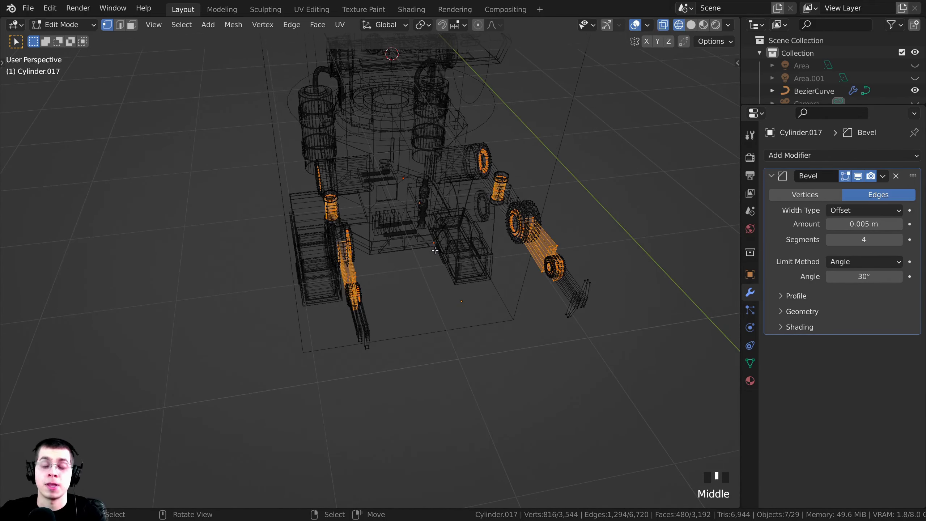
scroll(440, 203, "up", 2)
key("a")
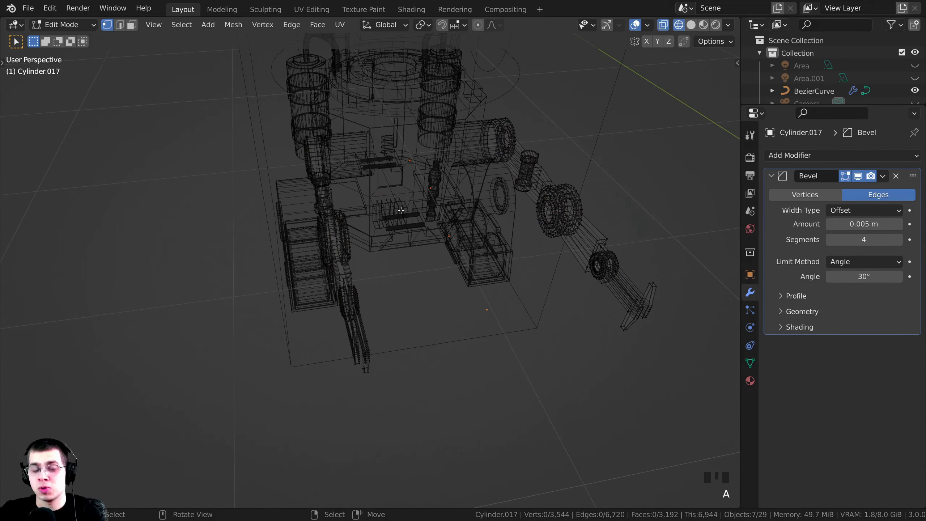
middle_click_drag(401, 210, 365, 186)
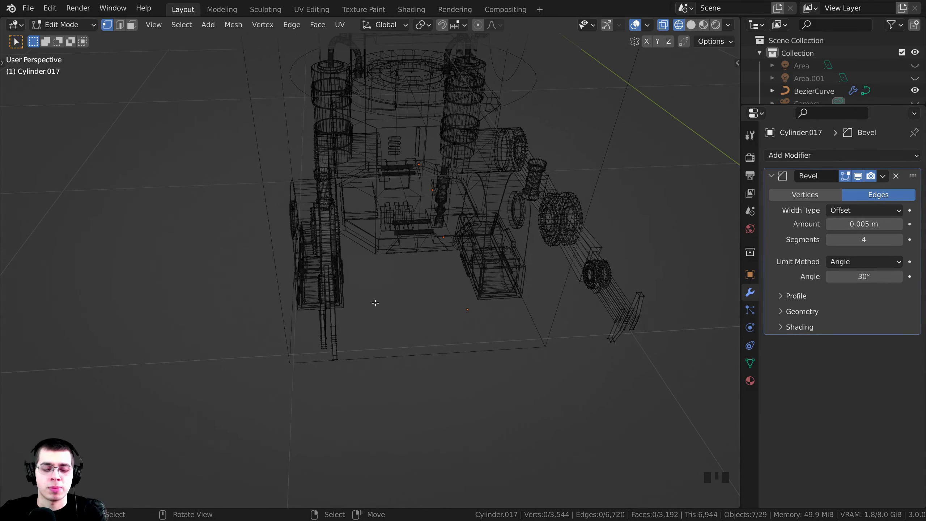
scroll(372, 307, "down", 2)
key("b")
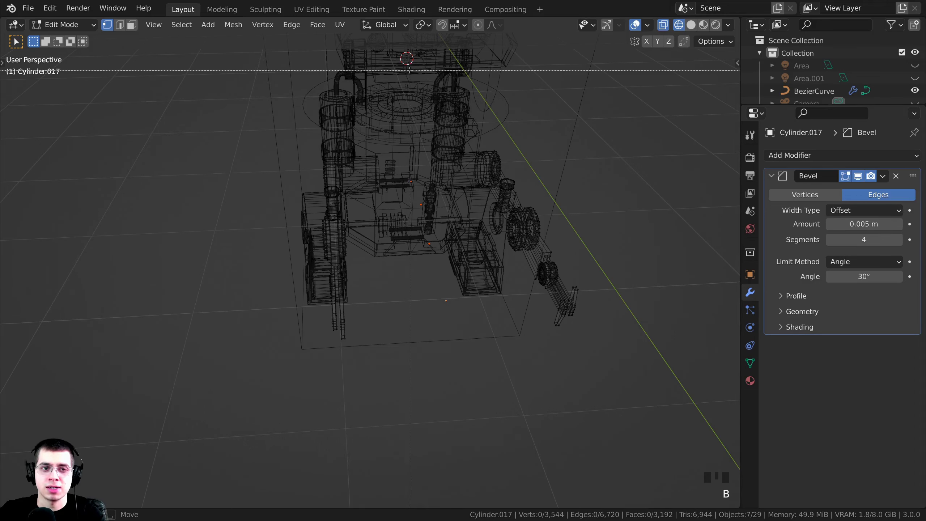
left_click_drag(410, 70, 227, 404)
key("z")
left_click(433, 223)
middle_click_drag(377, 292, 428, 261)
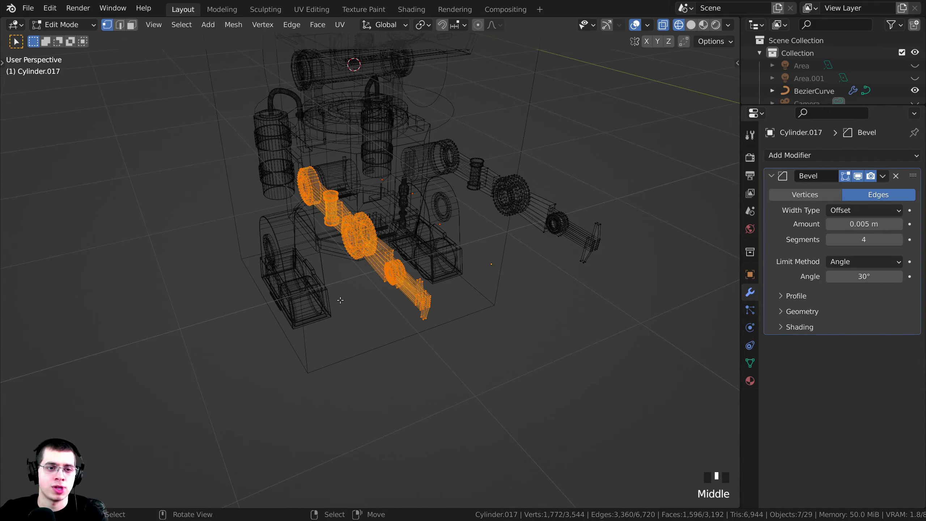
- Restore solid shading, separate the selected right-arm geometry by selection, and return to Object Mode
key("z")
left_click(550, 300)
scroll(553, 261, "up", 2)
key("g")
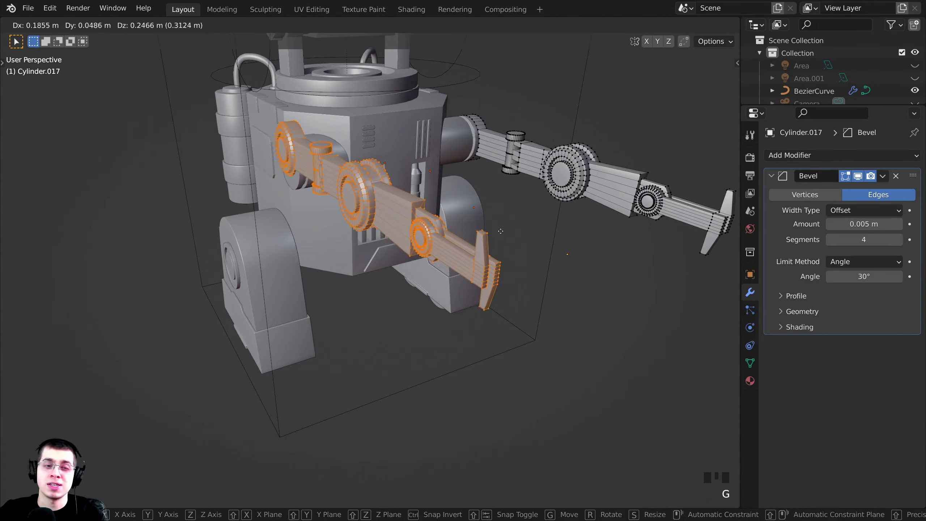
right_click(495, 252)
middle_click_drag(495, 250, 487, 242)
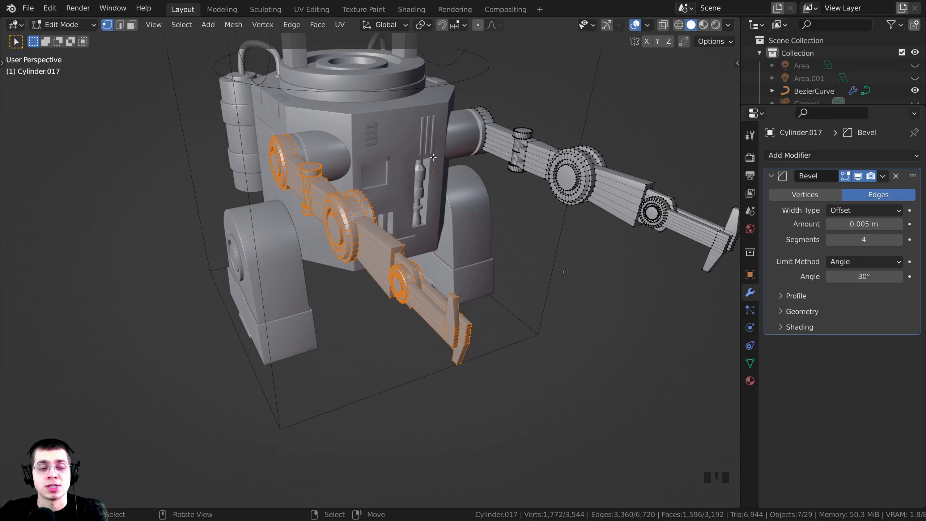
key("p")
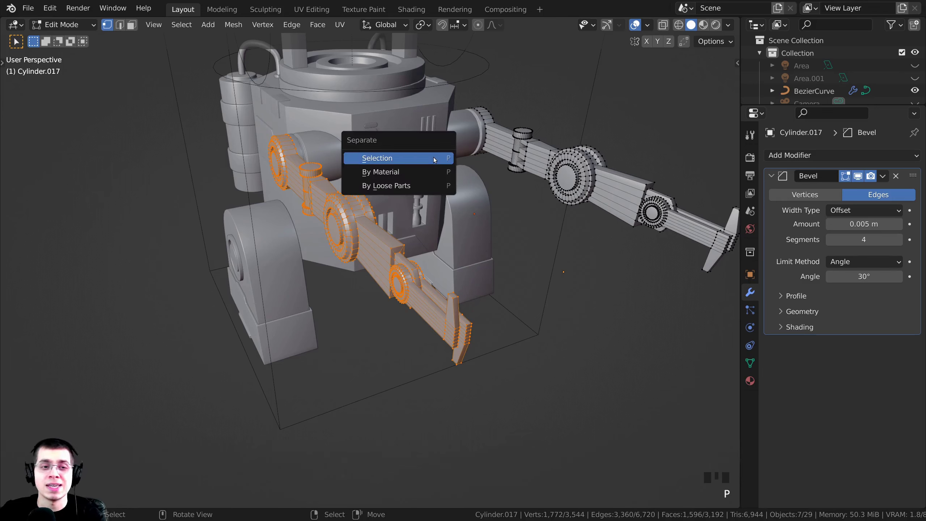
left_click(405, 160)
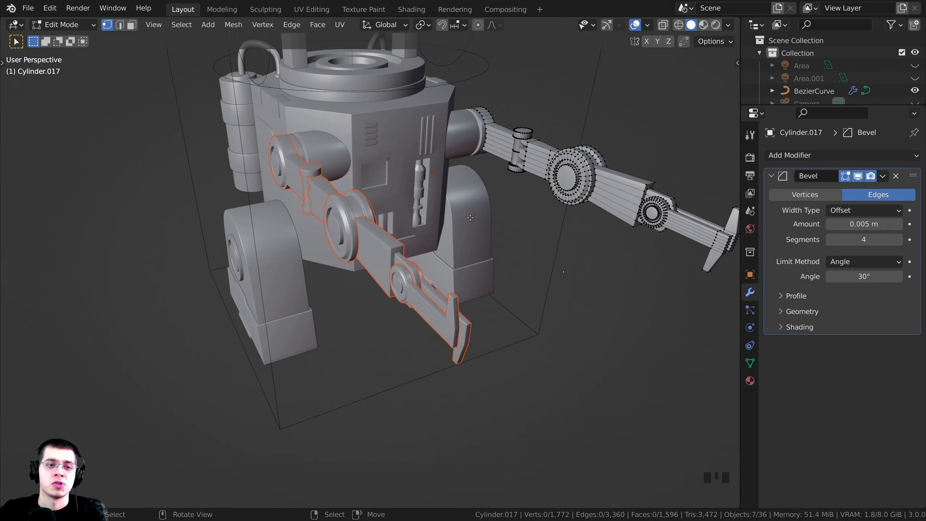
key("Tab")
- Test-move the right arm's forearm, elbow joint and upper segments one by one, cancelling each move
right_click(380, 244)
key("g")
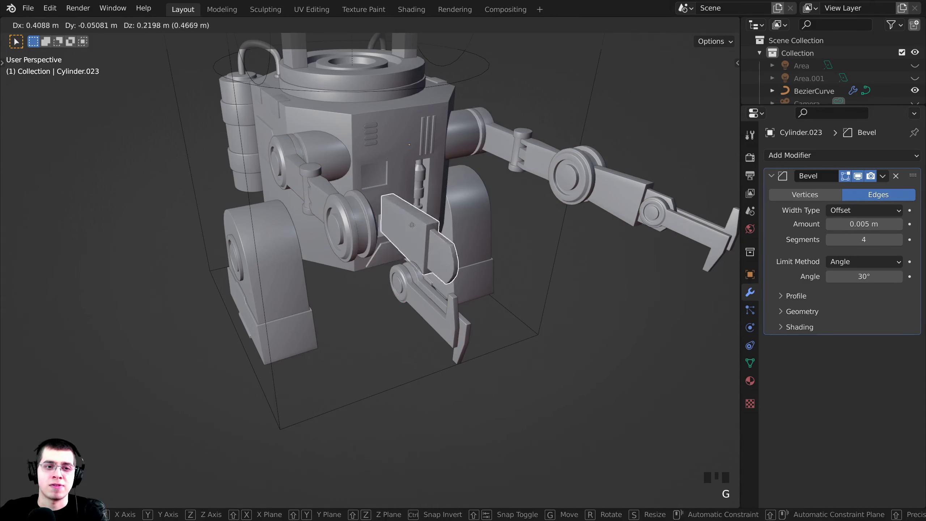
right_click(407, 199)
right_click(338, 227)
key("g")
right_click(354, 207)
middle_click_drag(354, 207, 391, 226, "shift")
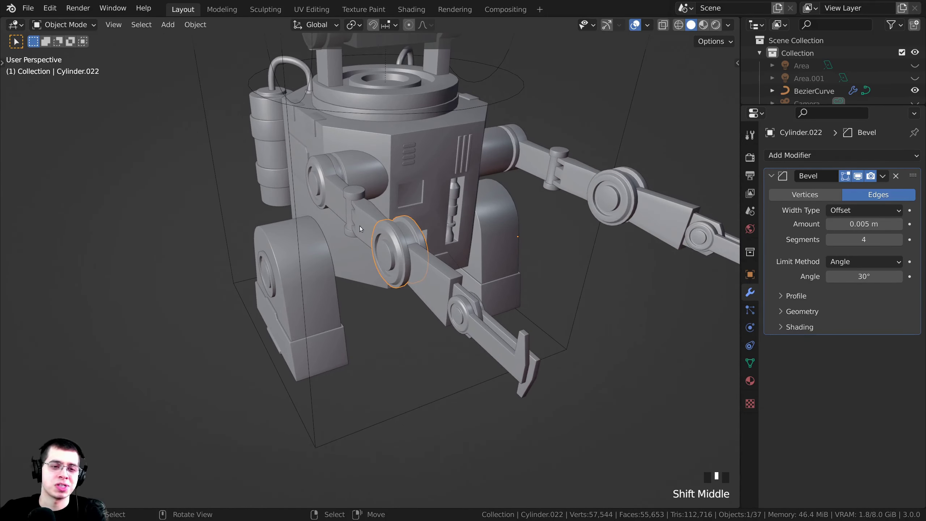
right_click(374, 219)
key("g")
right_click(394, 200)
right_click(339, 208)
key("g")
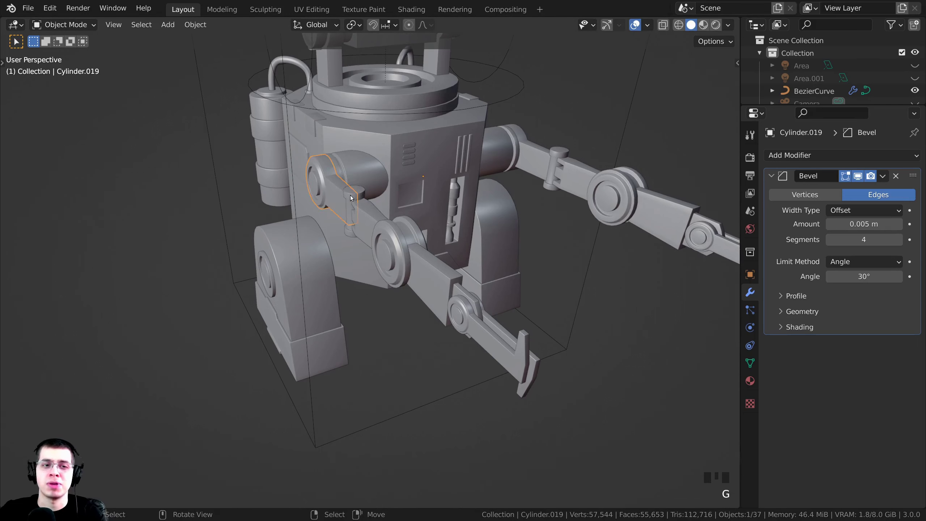
right_click(341, 204)
- Select the individual parts along both arms in turn to check that each side is a separate object
middle_click_drag(341, 204, 339, 201)
right_click(351, 202)
right_click(352, 203)
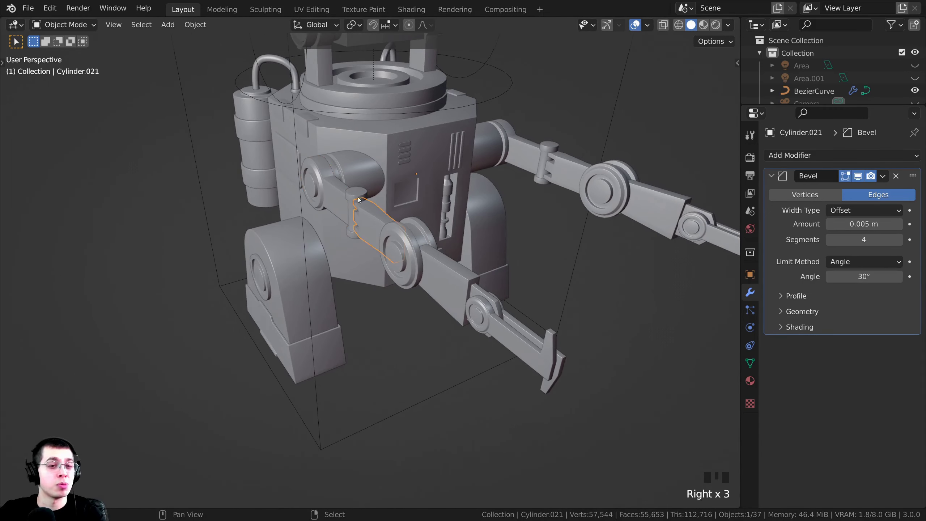
key("Tab")
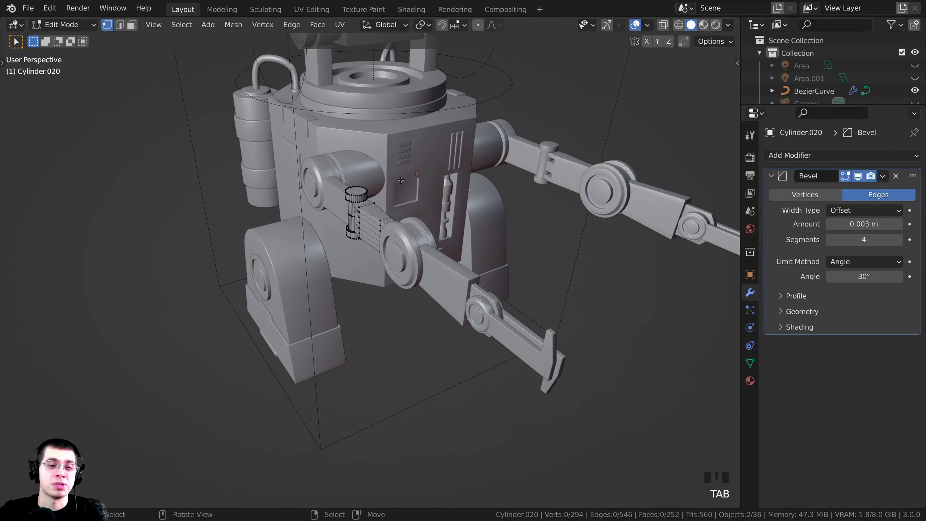
key("Tab")
right_click(327, 213)
middle_click_drag(327, 213, 450, 236)
right_click(449, 236)
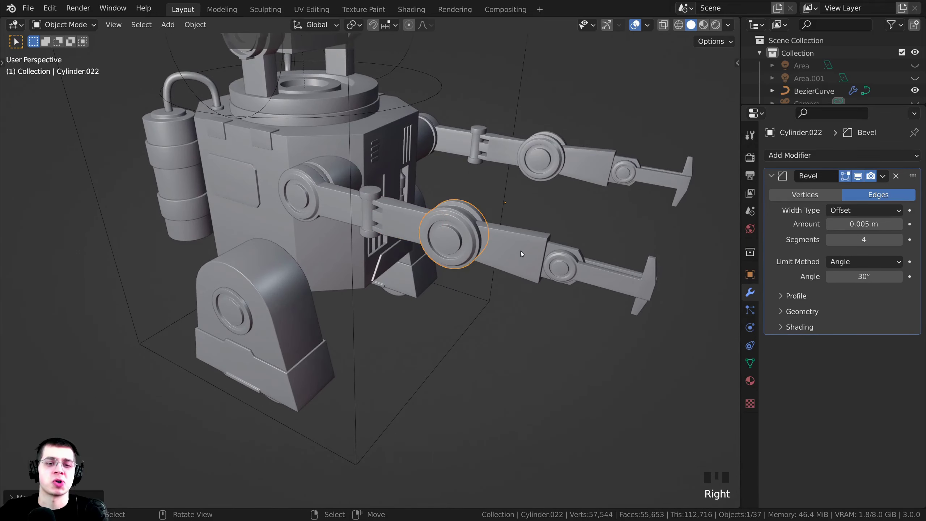
right_click(521, 250)
right_click(567, 263)
right_click(566, 263)
right_click(651, 168)
right_click(652, 169)
right_click(624, 161)
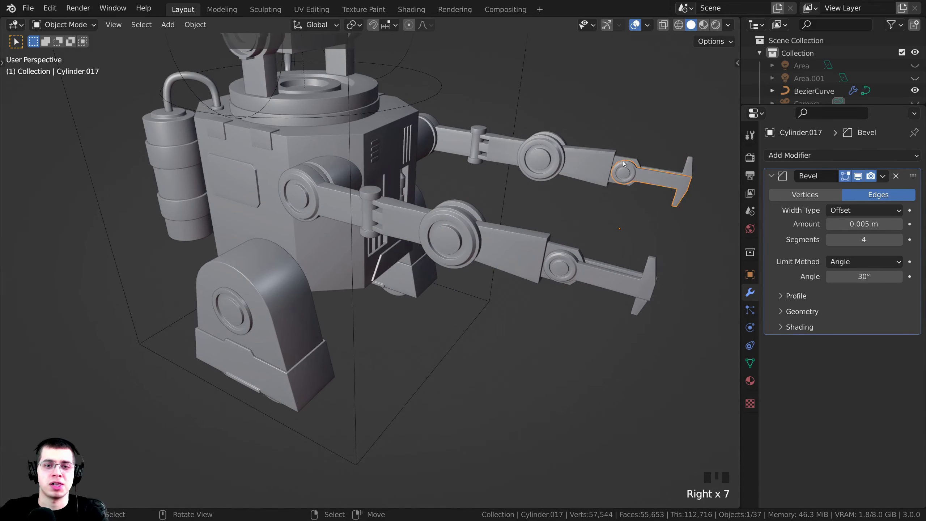
right_click(601, 158)
right_click(539, 156)
right_click(507, 147)
right_click(474, 140)
right_click(456, 137)
- Test-rotate the outer claw half of the right arm to check its pivot point, cancelling the rotation
scroll(450, 151, "down", 2)
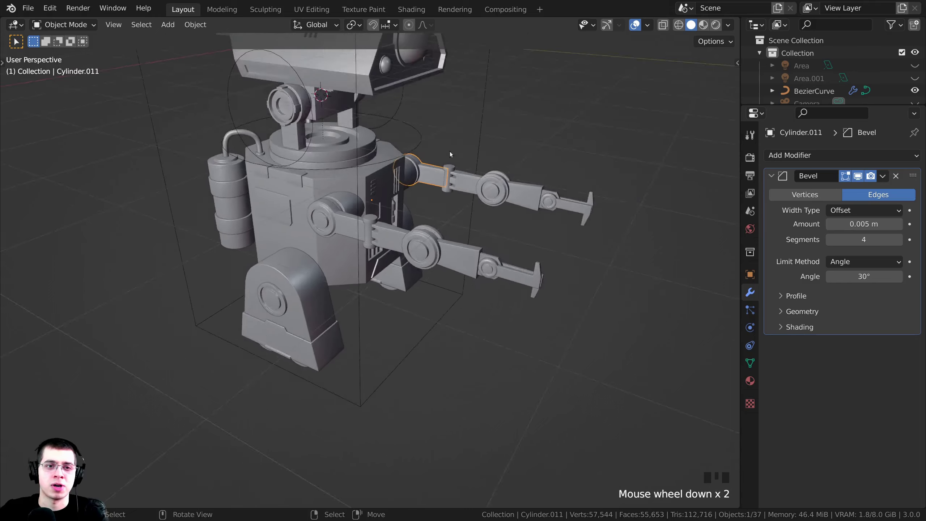
middle_click_drag(450, 151, 488, 138)
scroll(464, 239, "up", 3)
right_click(464, 243)
right_click(478, 239)
middle_click_drag(558, 215, 505, 239, "shift")
scroll(505, 239, "up", 3)
scroll(505, 239, "down", 1)
key("r")
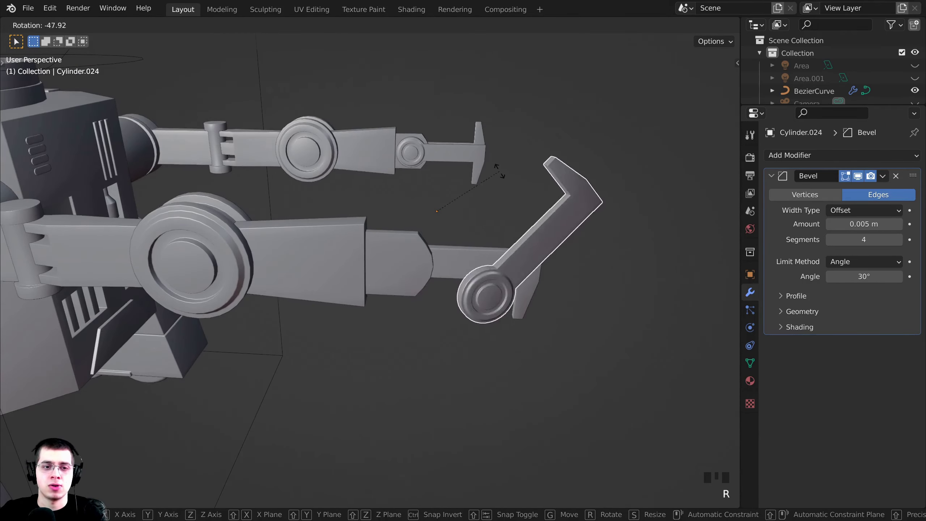
right_click(432, 215)
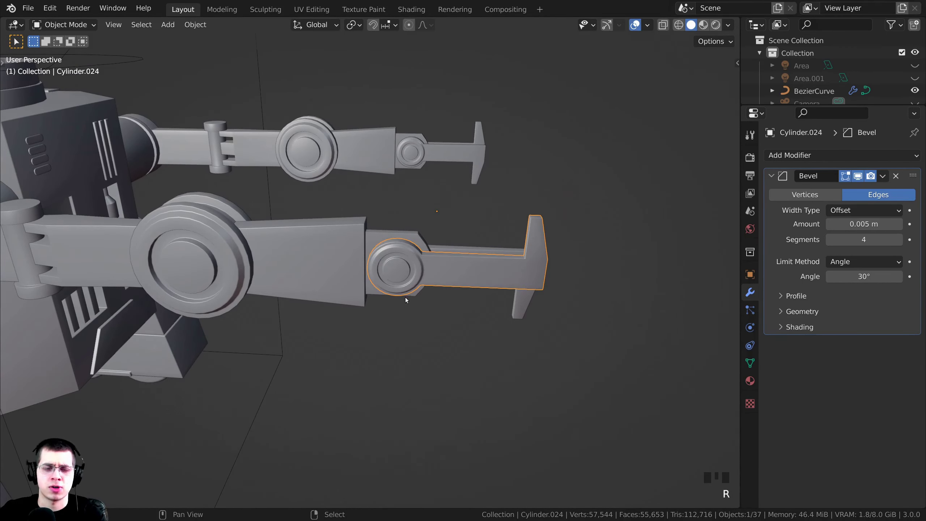
- Open the right arm's outer claw half in Edit Mode and switch to face selection
scroll(406, 297, "up", 2)
scroll(374, 242, "down", 1)
mouse_move(423, 219)
middle_mouse_down()
mouse_move(430, 228)
mouse_move(412, 228)
middle_mouse_up()
scroll(430, 224, "down", 1)
scroll(431, 224, "up", 1)
scroll(430, 228, "up", 1)
key("Tab")
middle_click_drag(374, 266, 392, 244, "shift")
scroll(391, 244, "up", 1)
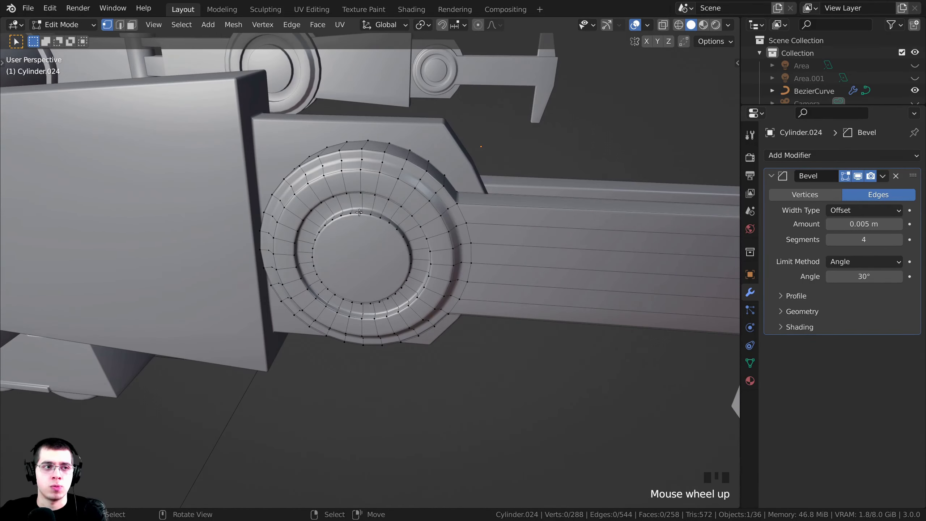
left_click(132, 24)
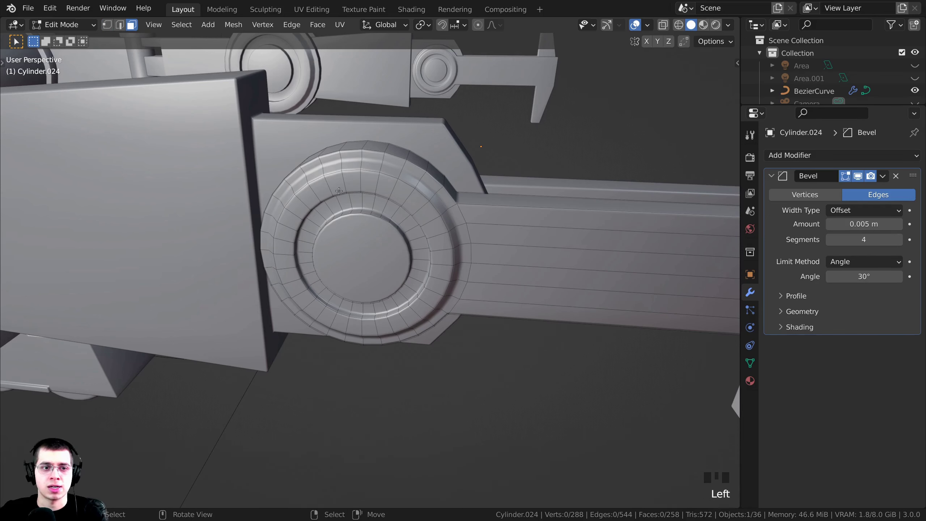
- Select the round centre face of the claw half's joint and snap the 3D cursor to it
right_click(351, 245)
scroll(363, 269, "up", 2)
middle_click_drag(363, 269, 473, 141)
scroll(369, 227, "down", 2)
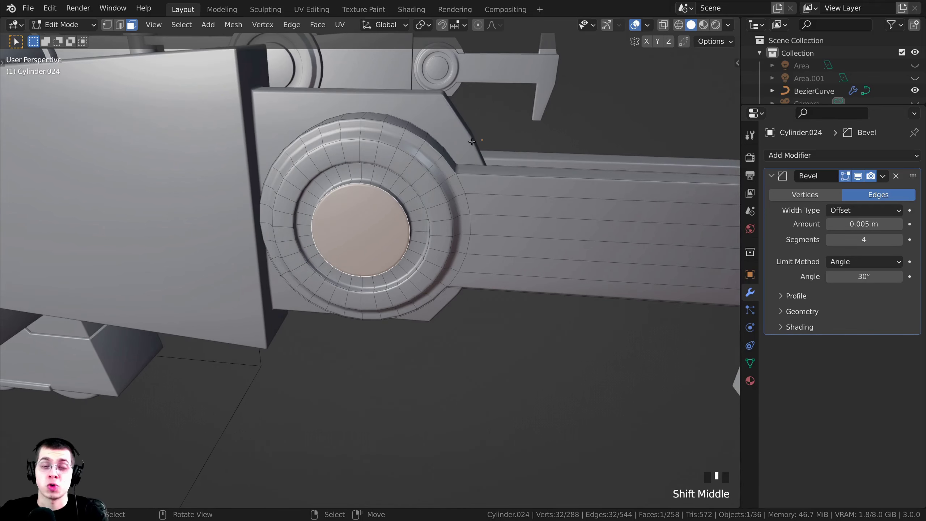
key("shift+s")
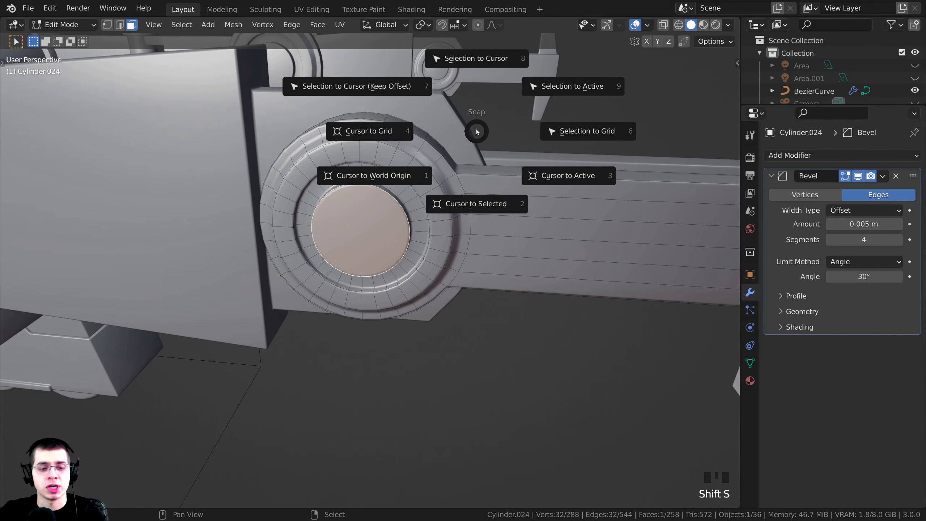
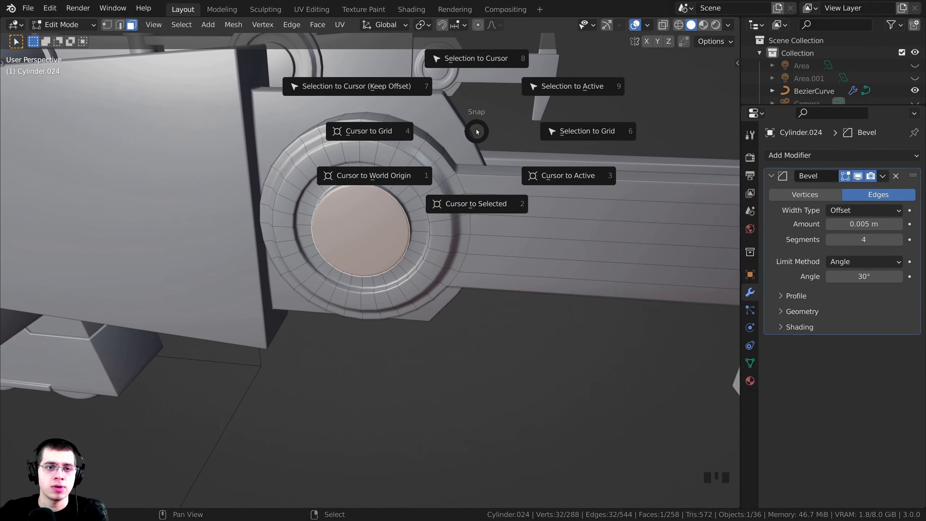
left_click(469, 206)
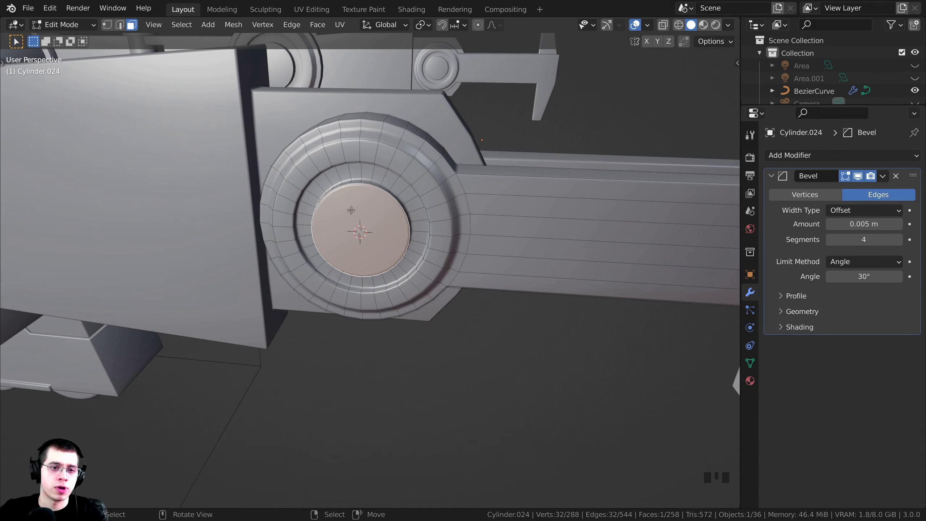
- Return to Object Mode and set the outer claw half's origin to the 3D cursor
middle_click_drag(372, 215, 357, 146, "shift")
key("Tab")
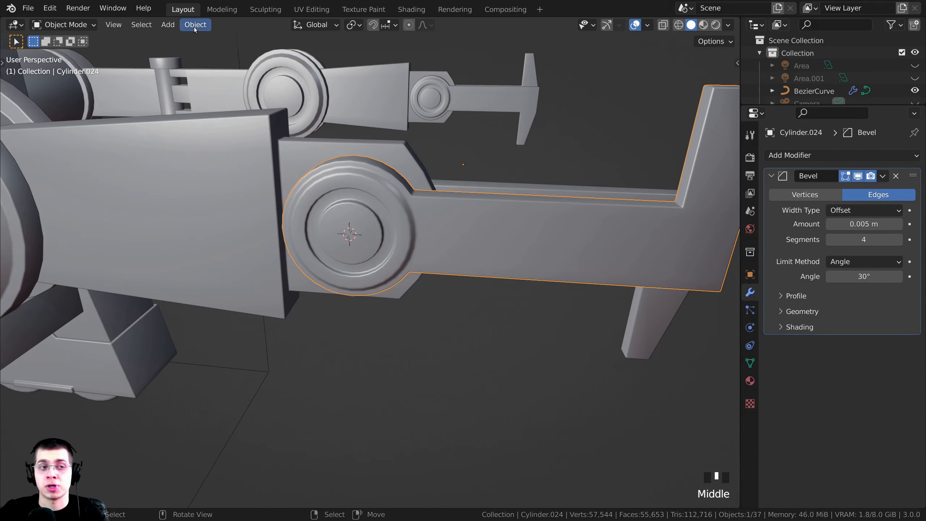
left_click(195, 25)
mouse_move(245, 45)
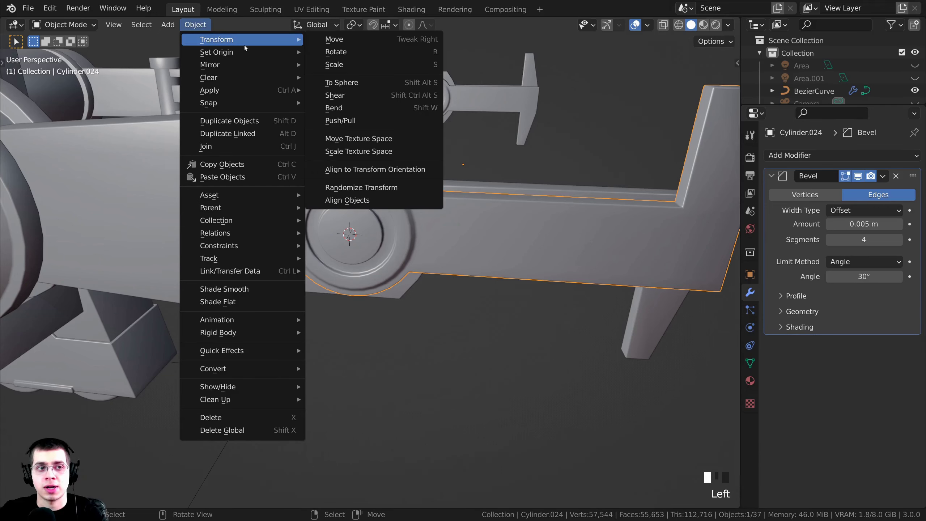
mouse_move(220, 54)
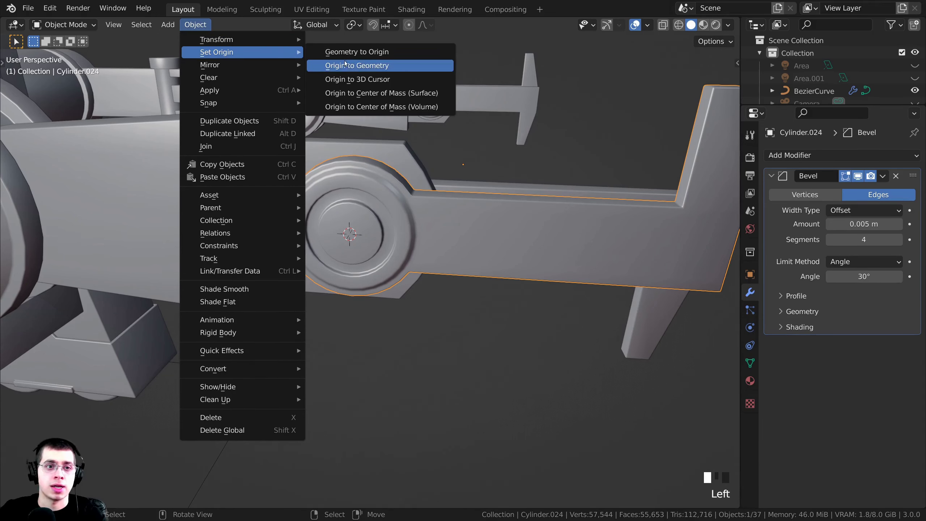
left_click(360, 84)
- Test-rotate the outer claw half freely and about the global X axis to check its pivot, cancelling the rotation
scroll(434, 149, "down", 3)
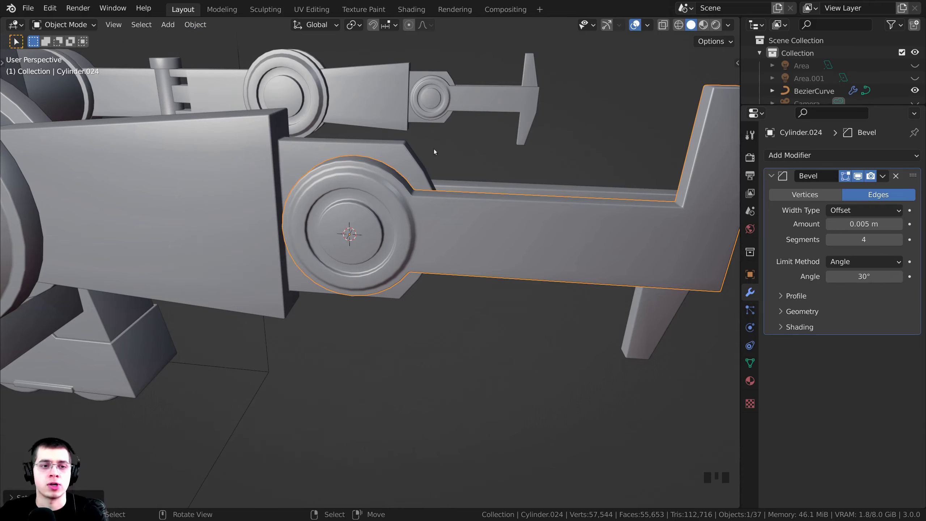
middle_click_drag(462, 178, 524, 190)
key("r")
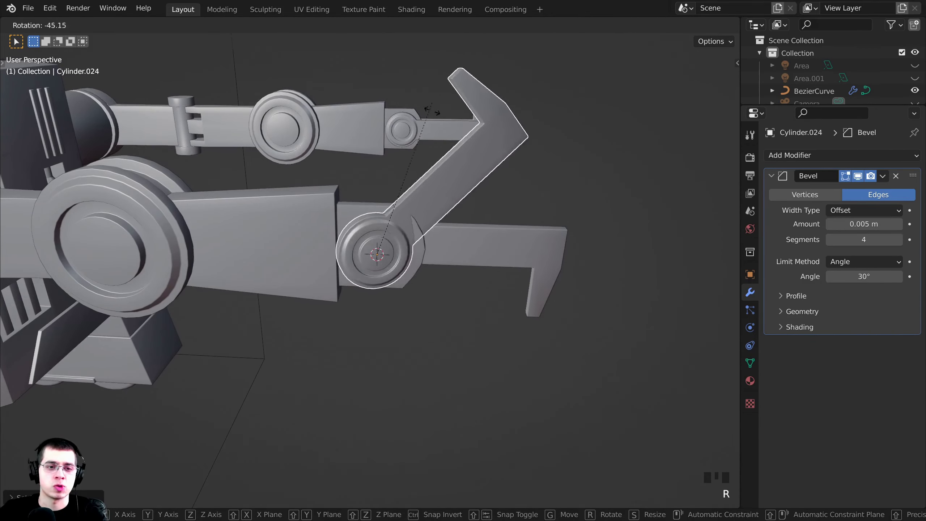
key("x")
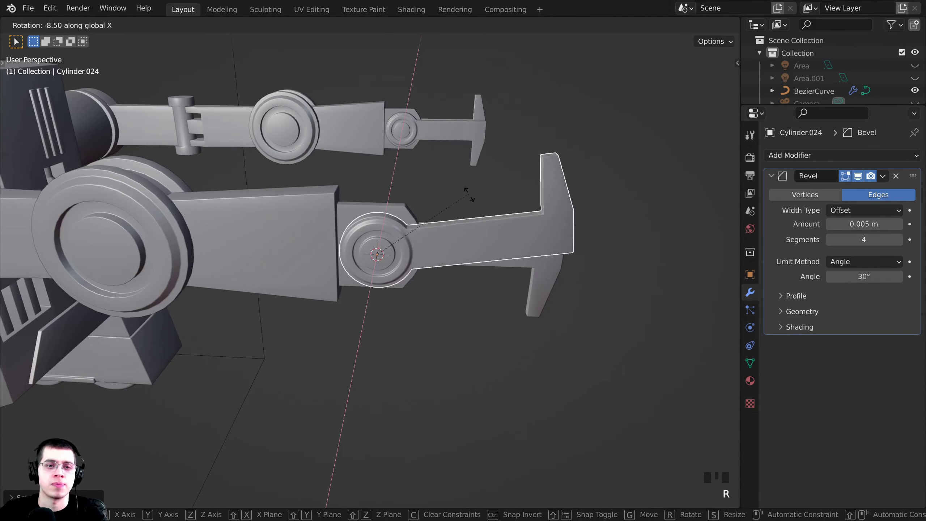
left_click(443, 185)
middle_click_drag(443, 185, 425, 165, "shift")
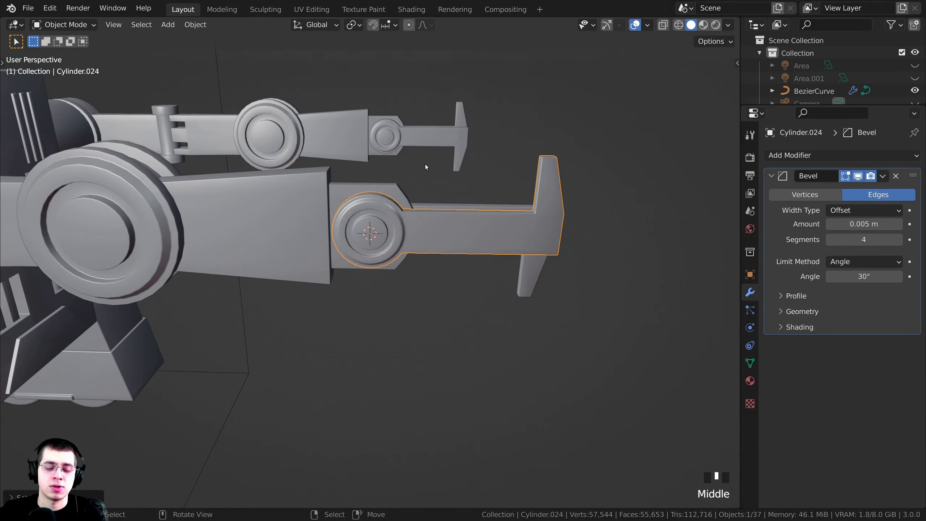
- Show the object's transform values and test-rotate the outer claw half about the global X axis, cancelling the rotation
key("n")
scroll(437, 161, "up", 2, "shift")
key("r")
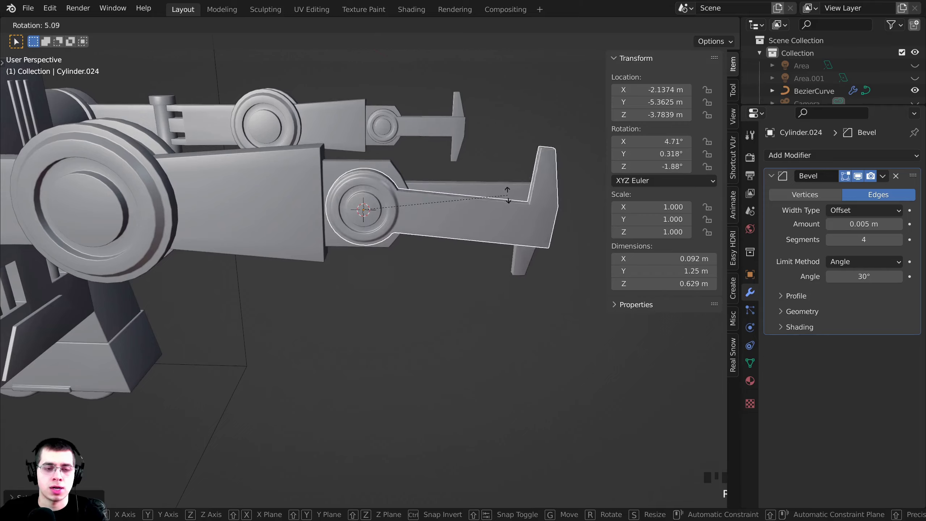
key("x")
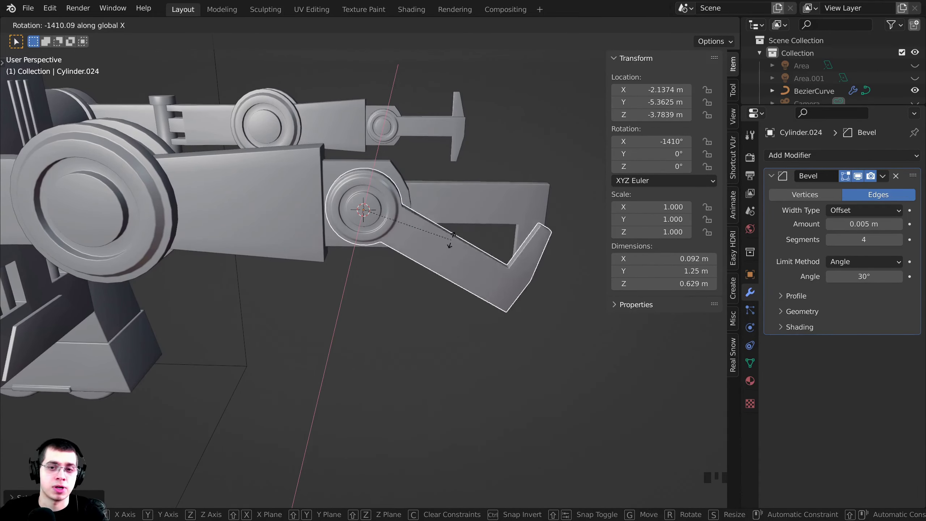
key("Escape")
- Lock the outer claw half's location, scale and Y and Z rotation, leaving only X rotation free
left_click(707, 154)
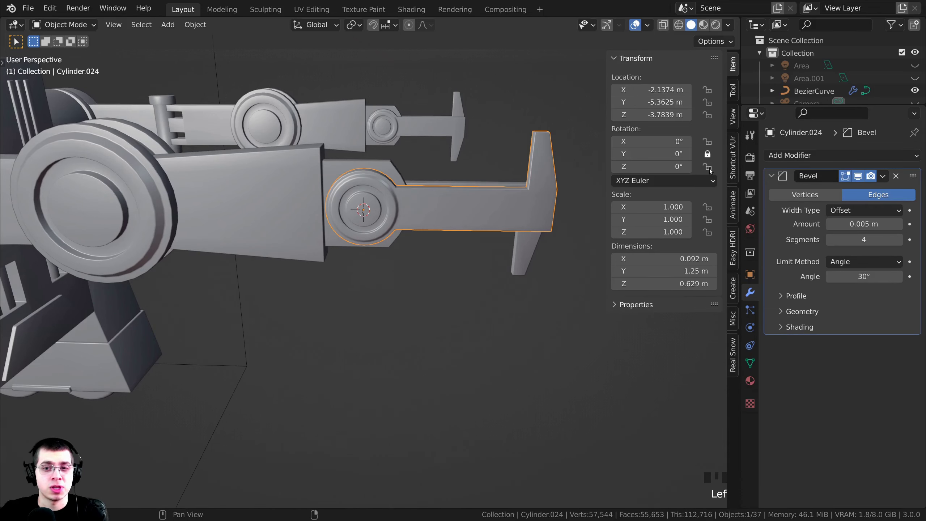
left_click(707, 166)
left_click(707, 90)
left_click(707, 102)
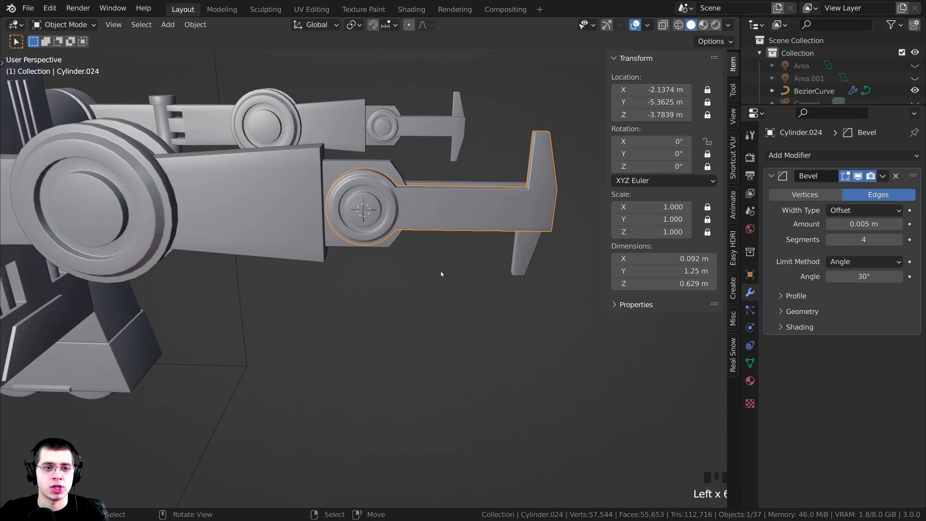
- Test-rotate the locked outer claw half from several viewing angles and clear its rotation
middle_click_drag(440, 270, 531, 338)
key("r")
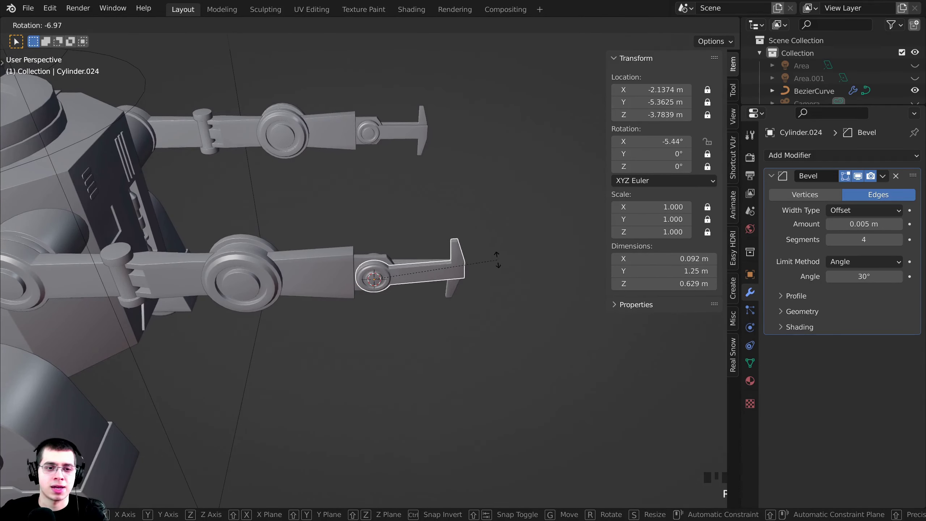
right_click(497, 234)
middle_click_drag(496, 215, 511, 153)
key("r")
right_click(520, 201)
middle_click_drag(520, 199, 497, 208)
key("r")
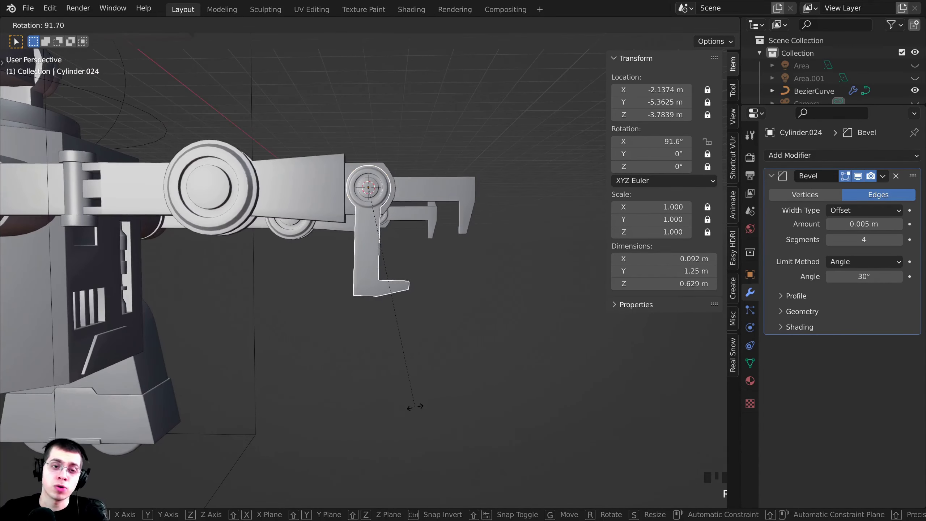
left_click(422, 388)
middle_click_drag(469, 259, 412, 263)
key("alt+r")
- Select the right arm's inner claw half and snap the 3D cursor to its joint's round centre face in Edit Mode
mouse_move(412, 263)
middle_mouse_down("shift")
mouse_move(466, 272)
mouse_move(384, 275)
mouse_move(425, 266)
middle_mouse_up("shift")
scroll(466, 271, "up", 4)
right_click(430, 270)
scroll(425, 267, "up", 2)
scroll(384, 227, "up", 2)
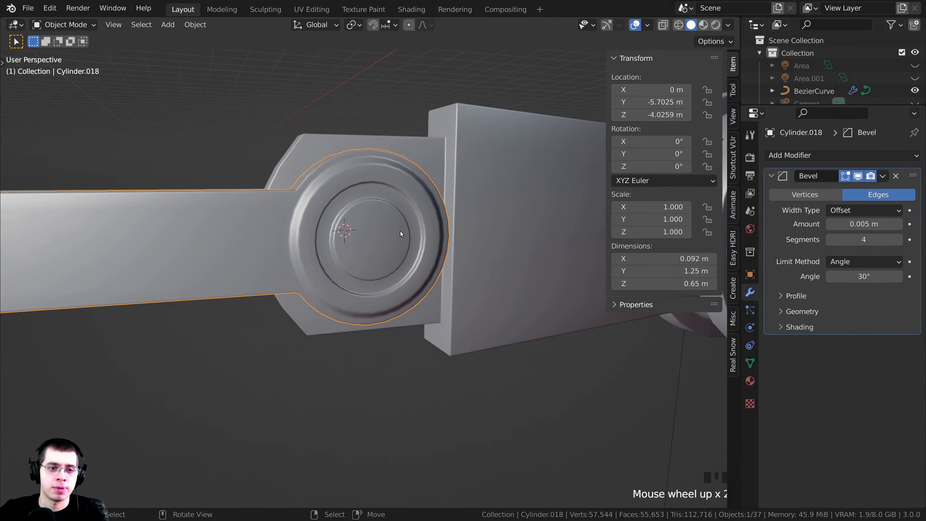
key("Tab")
right_click(374, 230)
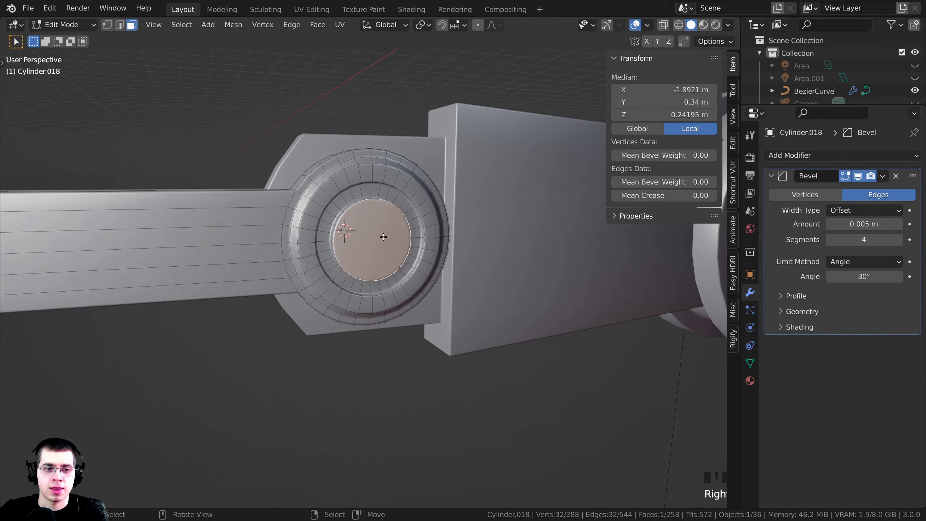
key("shift+s")
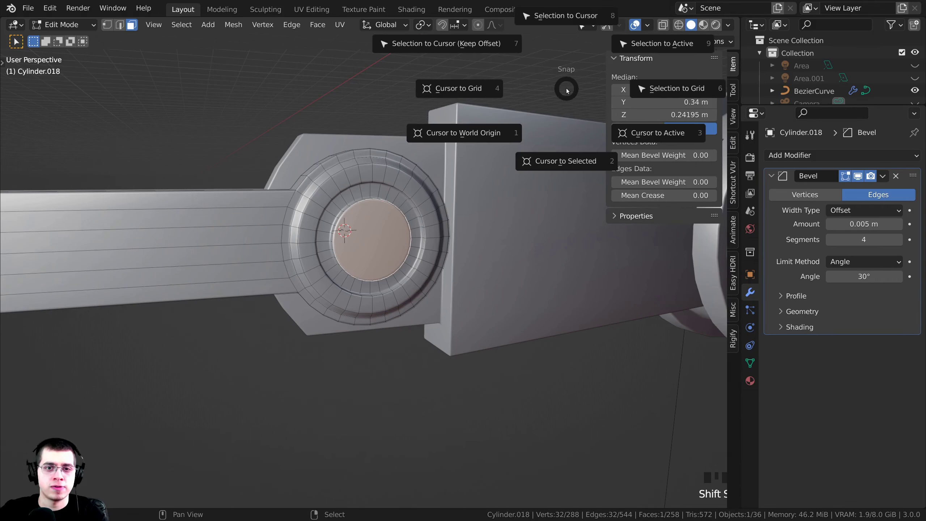
left_click(556, 166)
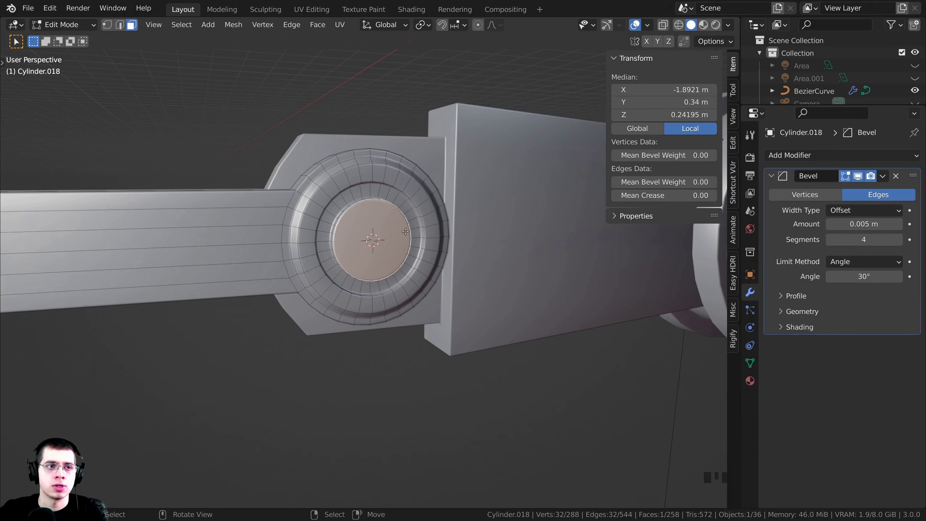
- Set the inner claw half's origin to the 3D cursor in Object Mode and test-rotate it, cancelling the rotation
key("Tab")
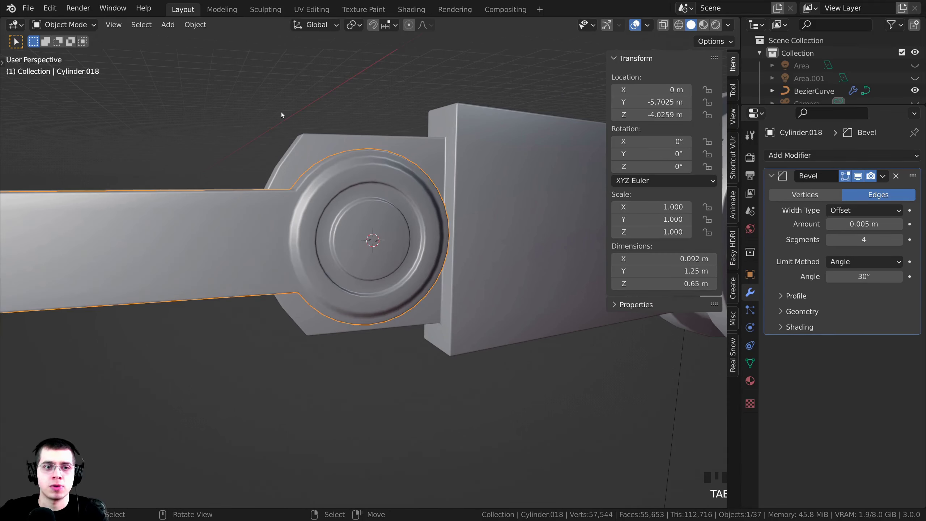
left_click(200, 26)
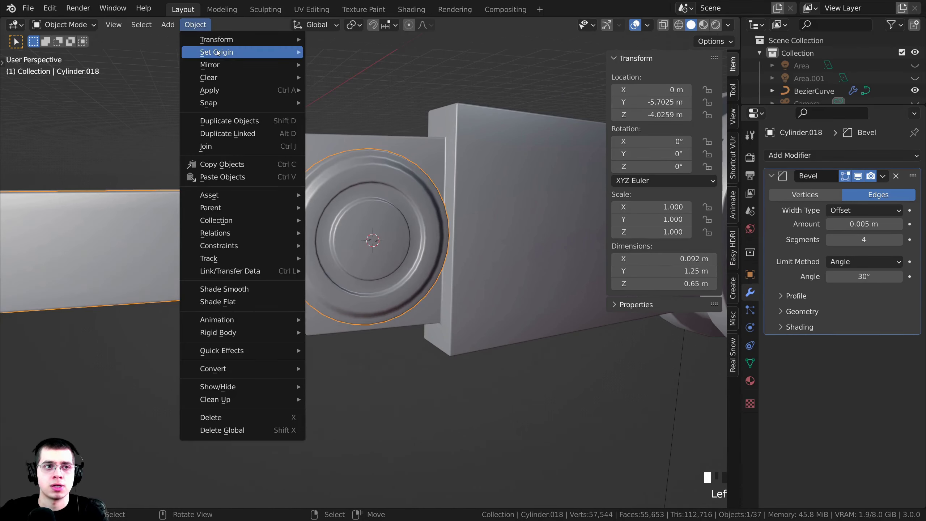
mouse_move(238, 53)
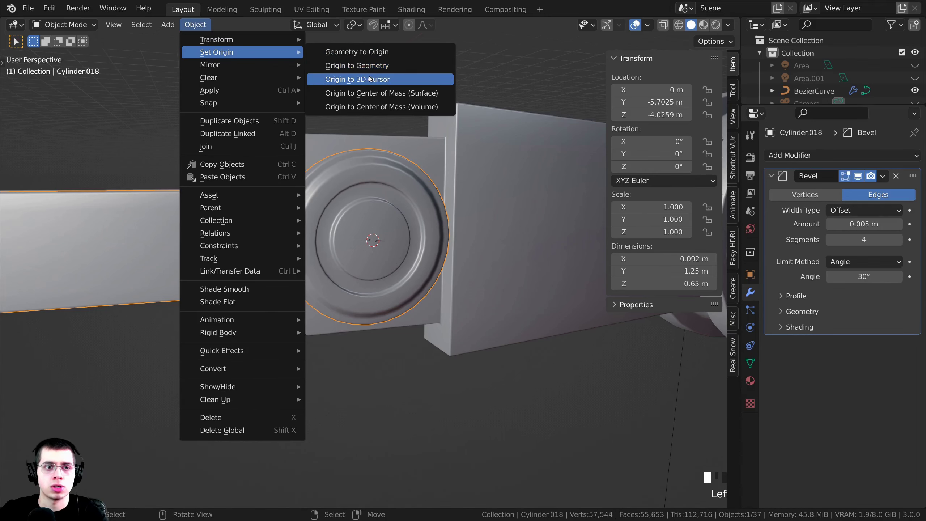
left_click(358, 79)
scroll(369, 77, "down", 3)
key("r")
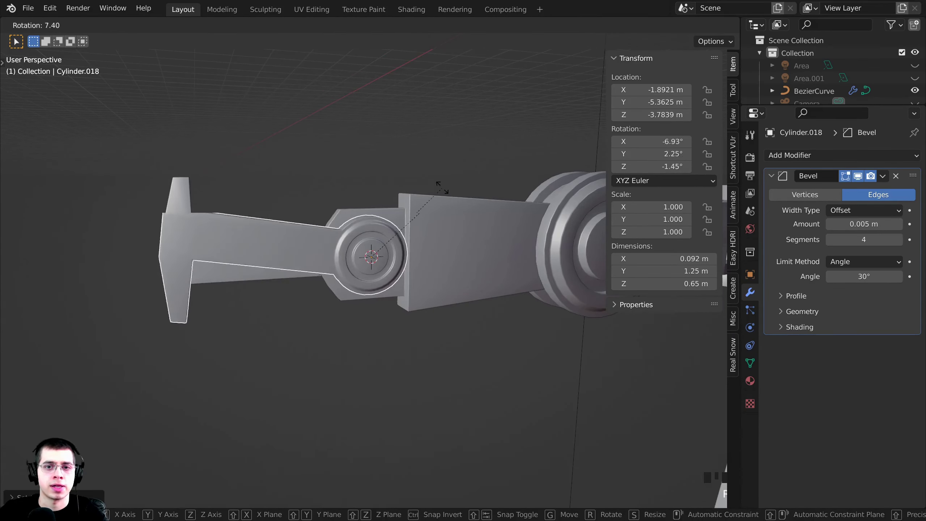
right_click(443, 188)
- Lock the inner claw half's scale, location and Y and Z rotation, and test-rotate it, cancelling the rotation
middle_click_drag(493, 213, 505, 219)
left_click_drag(708, 210, 709, 235)
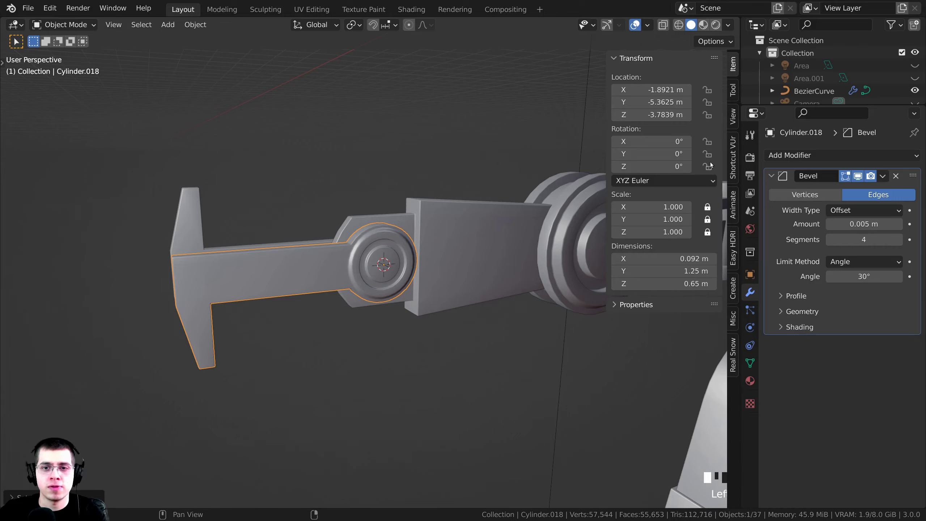
left_click_drag(710, 165, 709, 155)
left_click_drag(707, 90, 707, 115)
middle_click_drag(461, 200, 456, 198)
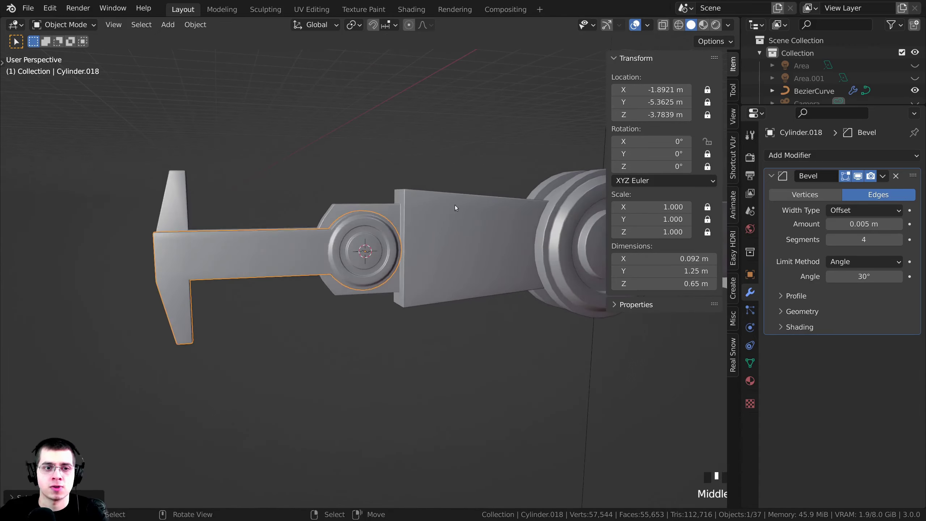
key("r")
key("Escape")
- Select the left arm's inner claw half and snap the 3D cursor to its joint's round centre face in Edit Mode
scroll(496, 346, "down", 3)
middle_click_drag(497, 346, 263, 344, "shift")
scroll(305, 298, "up", 4)
right_click(360, 287)
scroll(424, 269, "up", 4)
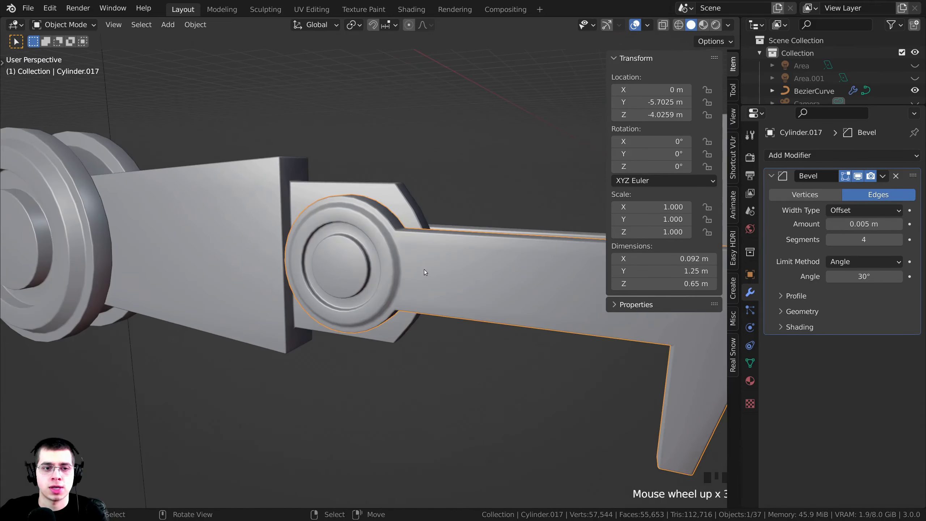
middle_click_drag(424, 269, 374, 249, "shift")
key("Tab")
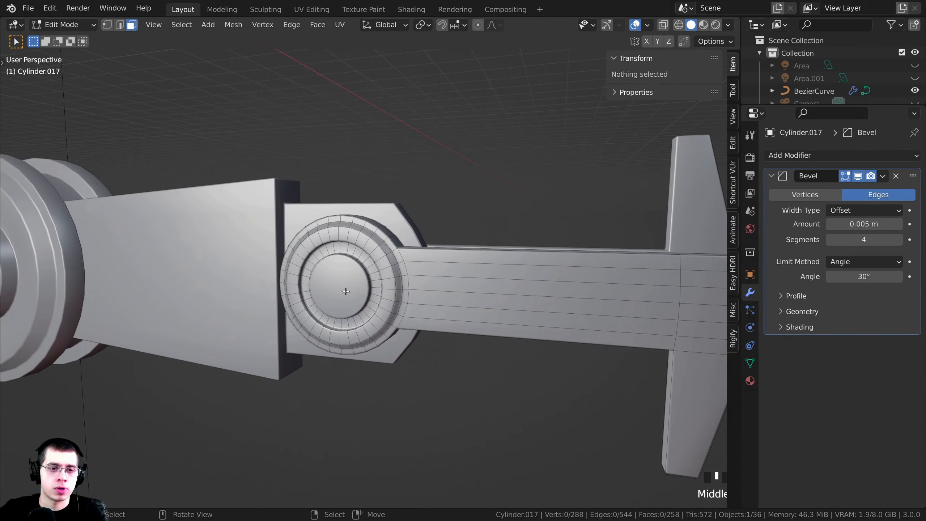
right_click(346, 292)
middle_click_drag(346, 292, 350, 270, "shift")
middle_click_drag(452, 131, 458, 136, "shift")
key("shift+s")
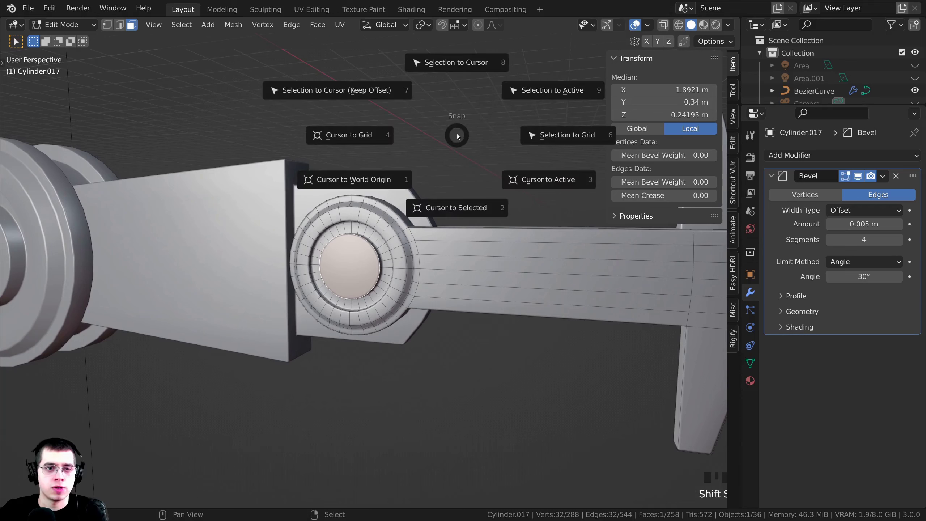
left_click(450, 209)
- Return to Object Mode and set the left arm's inner claw half origin to the 3D cursor
key("Tab")
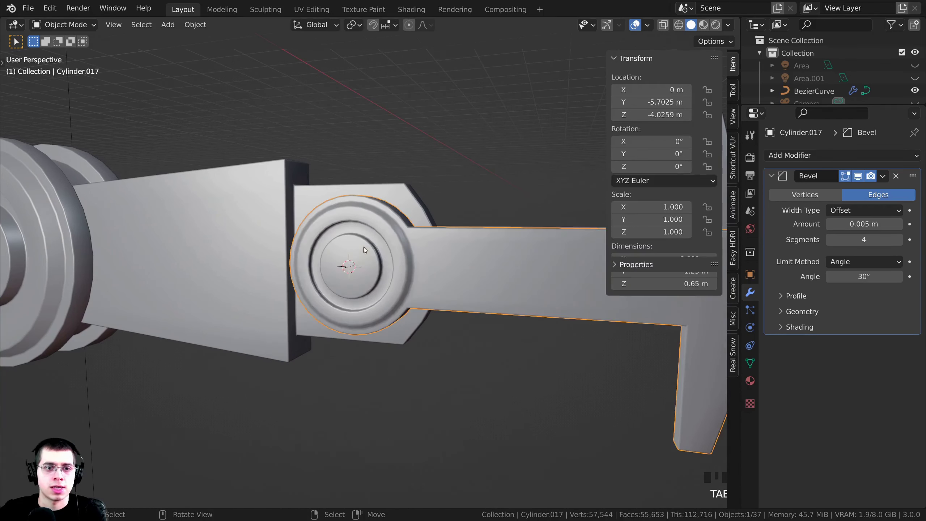
left_click(203, 25)
mouse_move(207, 53)
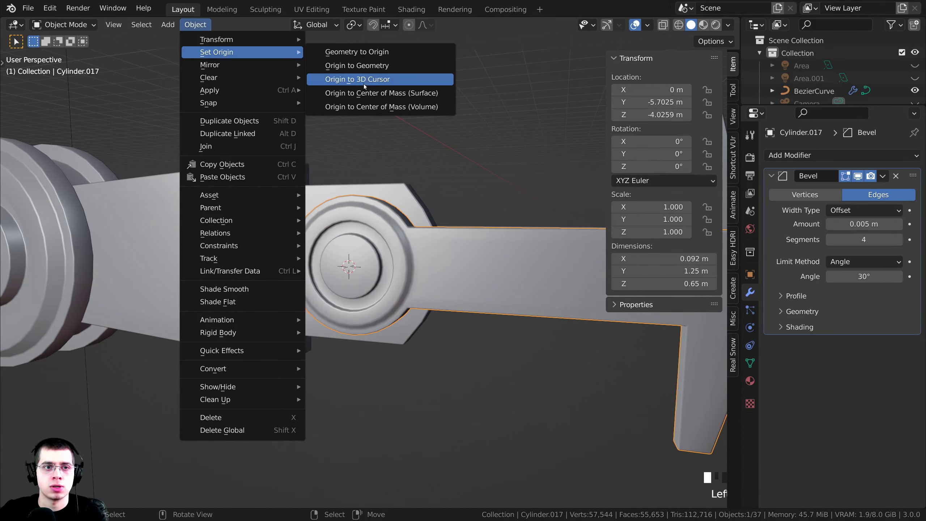
left_click(381, 81)
middle_click_drag(358, 81, 556, 213)
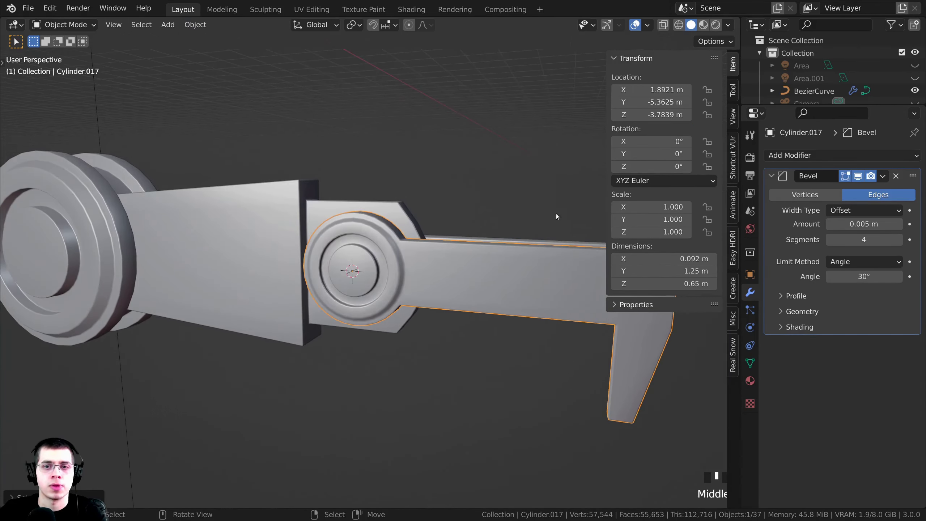
- Lock the left arm's inner claw half's scale, location and Y and Z rotation, and test-rotate it, cancelling the rotation
left_click_drag(707, 207, 709, 240)
left_click_drag(708, 154, 710, 174)
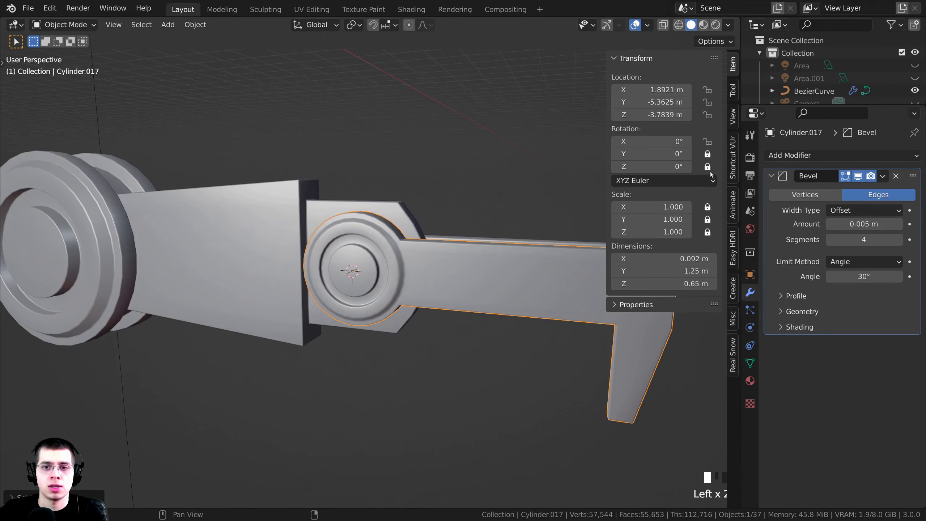
left_click_drag(710, 93, 708, 116)
key("r")
key("Escape")
- Select the left arm's outer claw half and snap the 3D cursor to its joint's round centre face in Edit Mode
middle_click_drag(528, 259, 346, 254)
right_click(345, 253)
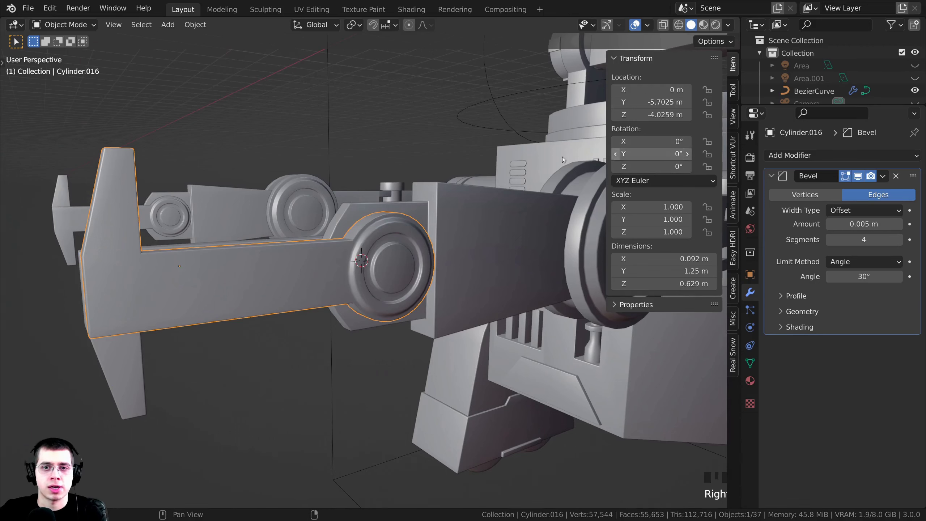
key("Tab")
middle_click_drag(385, 122, 432, 183)
right_click(390, 270)
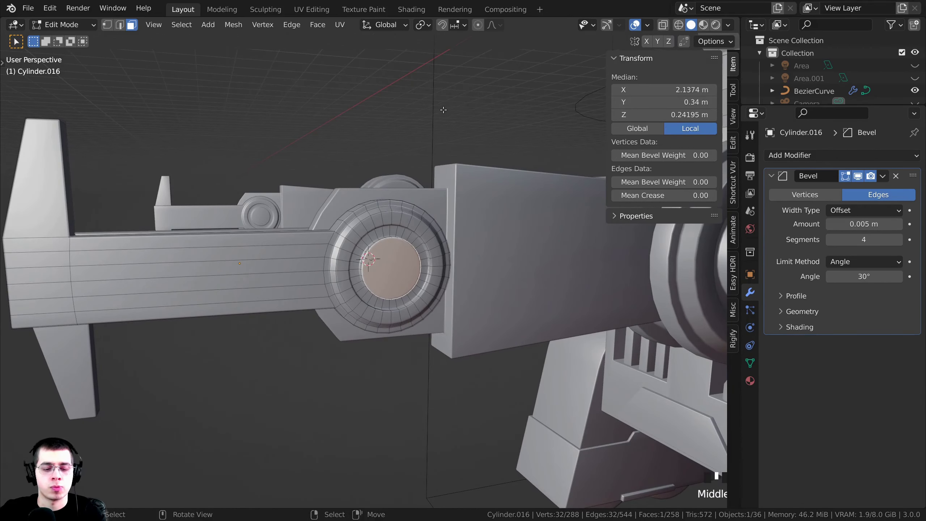
key("shift+s")
left_click(443, 281)
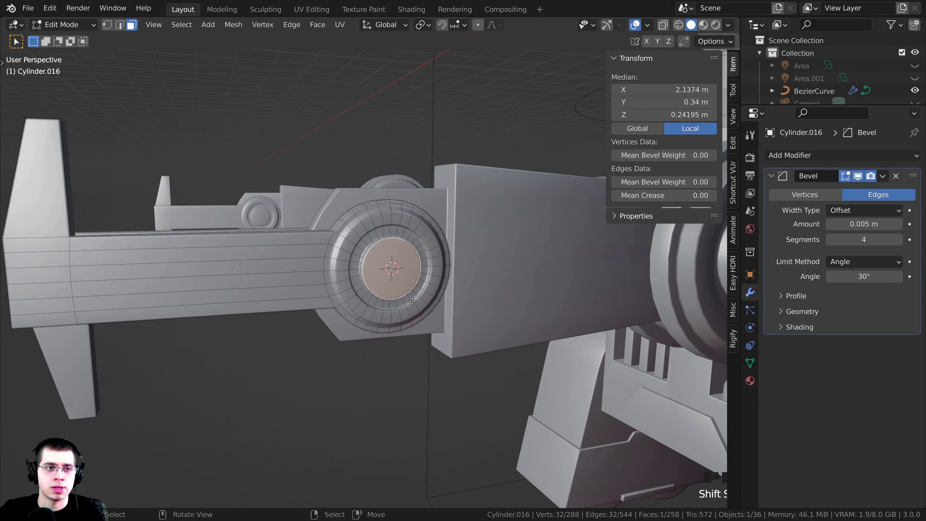
- Return to Object Mode and set the left arm's outer claw half origin to the 3D cursor
key("Tab")
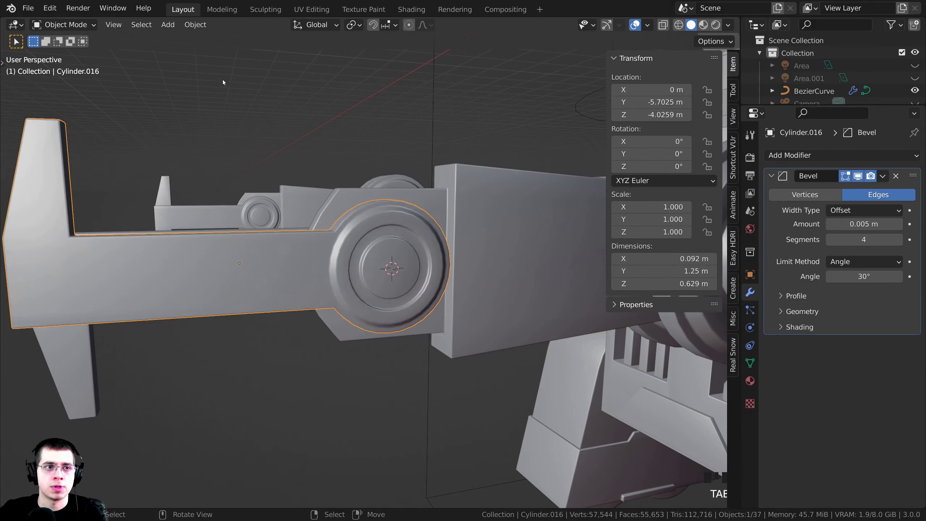
left_click(195, 25)
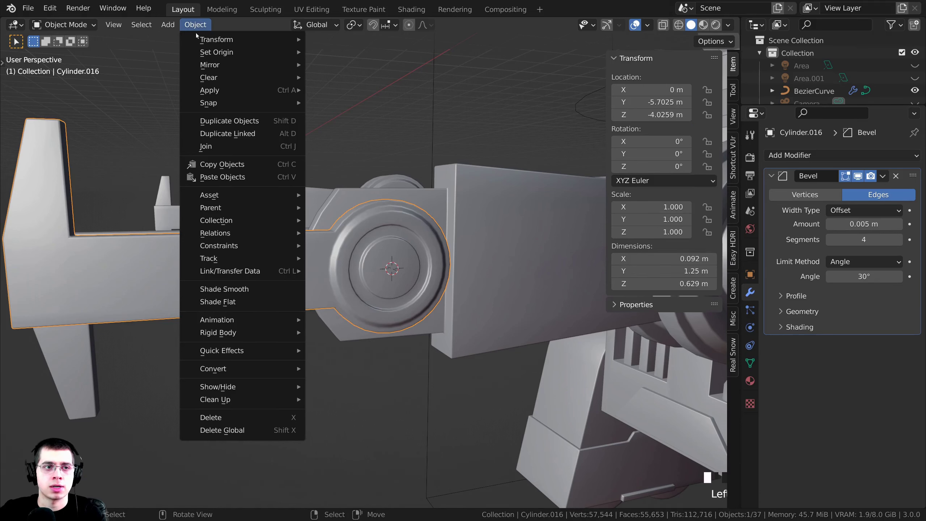
mouse_move(203, 53)
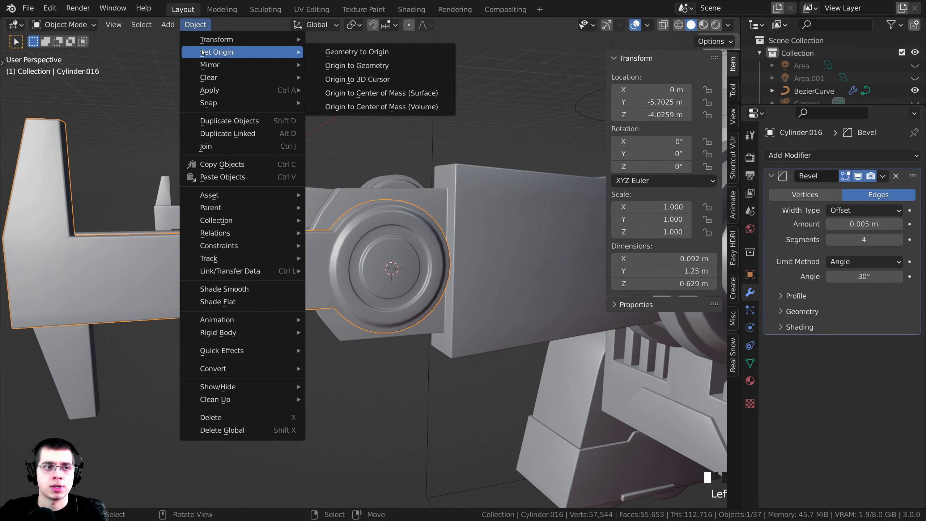
left_click(366, 79)
middle_click_drag(372, 141, 359, 150, "shift")
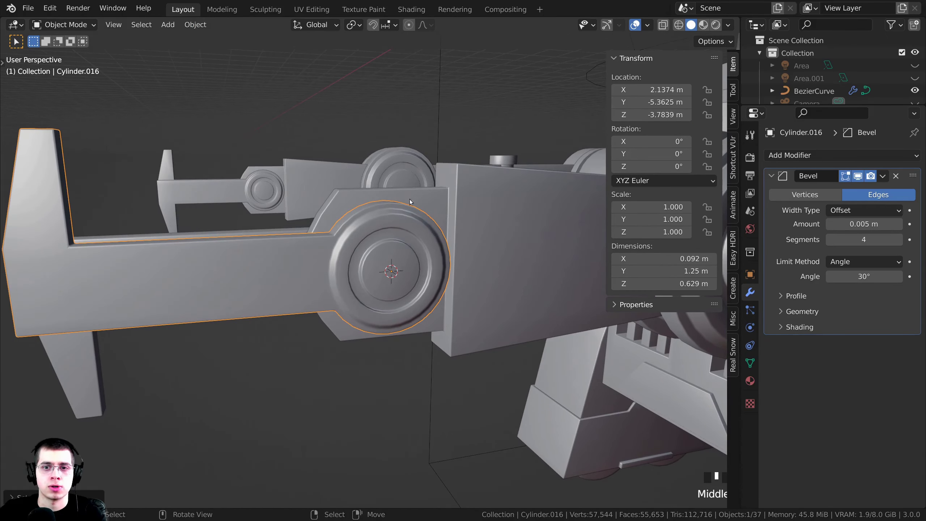
- Lock the left arm's outer claw half's scale, location and Y and Z rotation, and test-rotate it, cancelling the rotation
left_click_drag(711, 211, 707, 232)
left_click(708, 167)
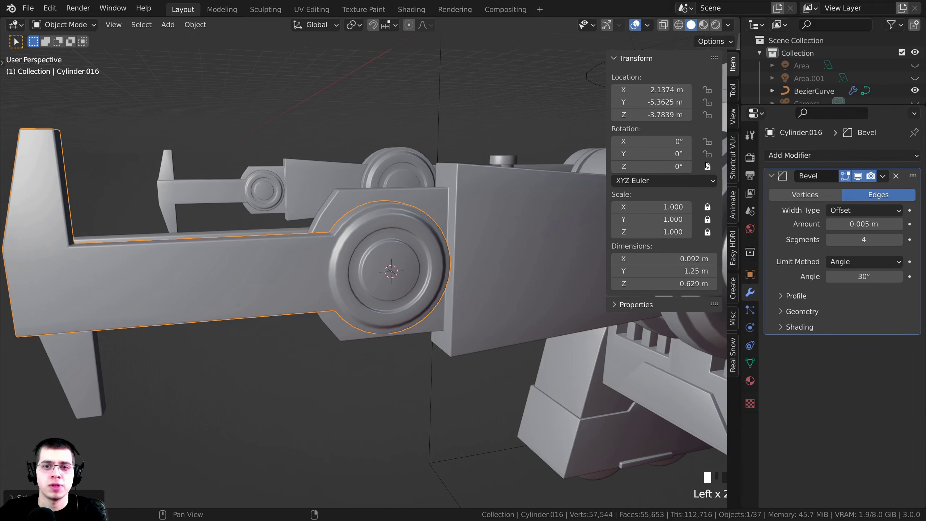
left_click(707, 153)
left_click_drag(707, 115, 708, 89)
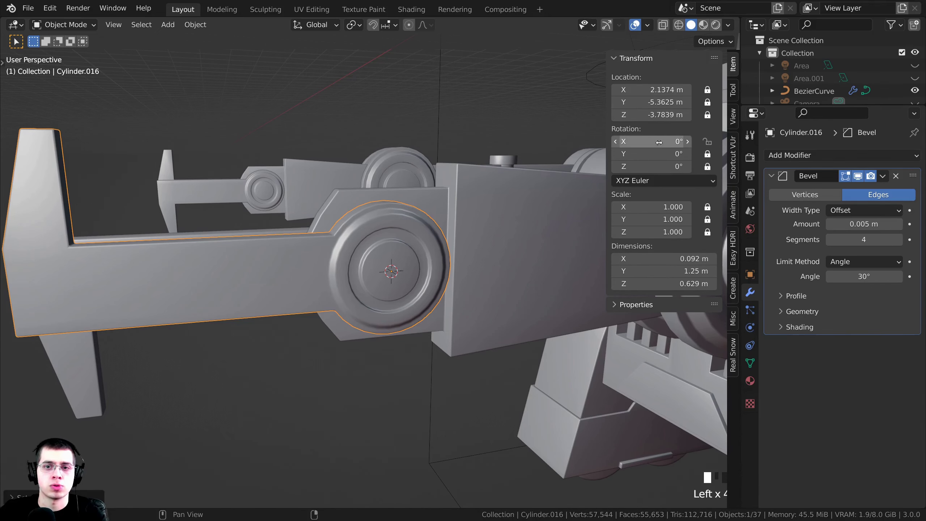
key("r")
right_click(421, 329)
- Select the left arm's forearm and elbow disc and test-rotate them together, cancelling the rotation
middle_click_drag(420, 327, 376, 253)
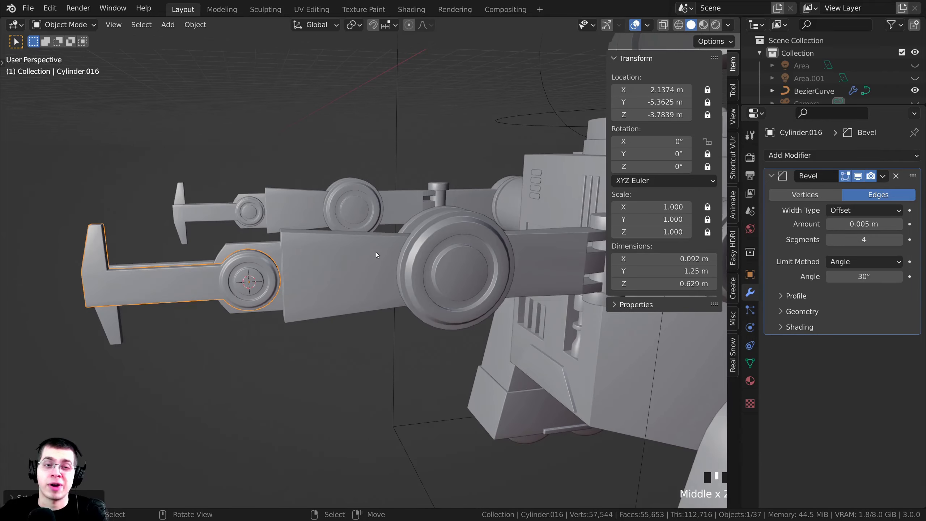
right_click(365, 241)
right_click(464, 232, "shift")
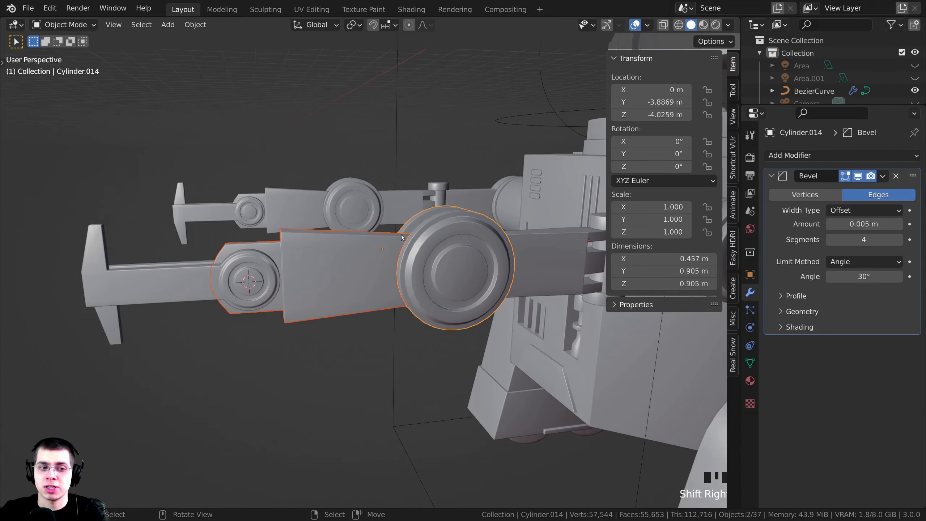
middle_click_drag(483, 245, 465, 245)
key("r")
right_click(320, 262)
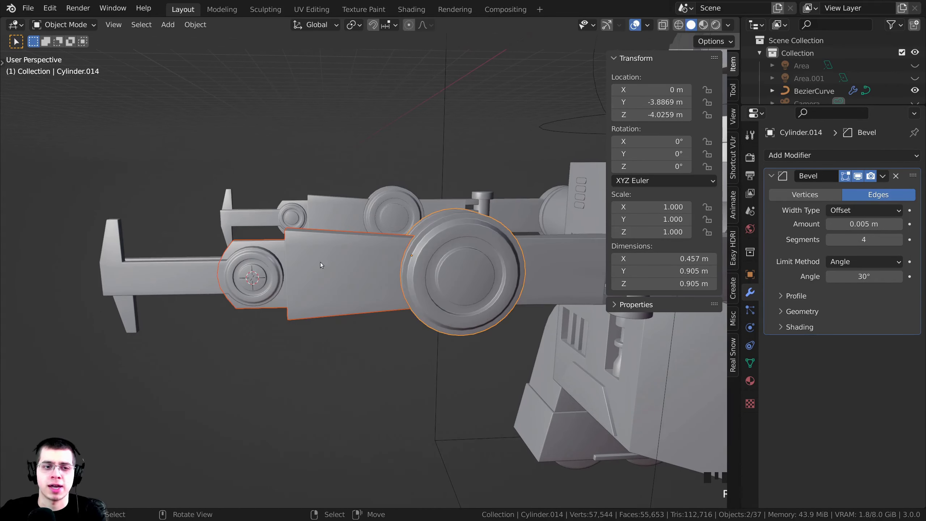
- Join the left arm's forearm into its elbow disc, with the disc as the active object
right_click(384, 238)
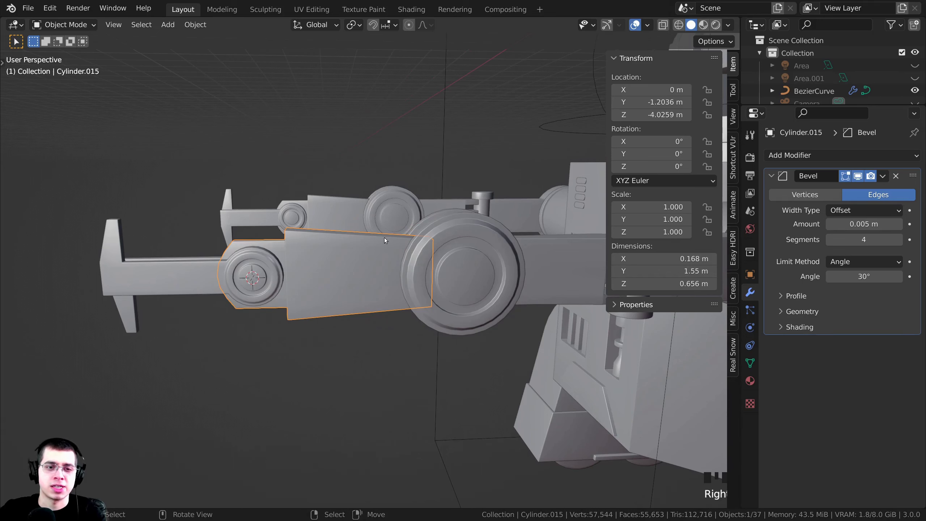
right_click(476, 253, "shift")
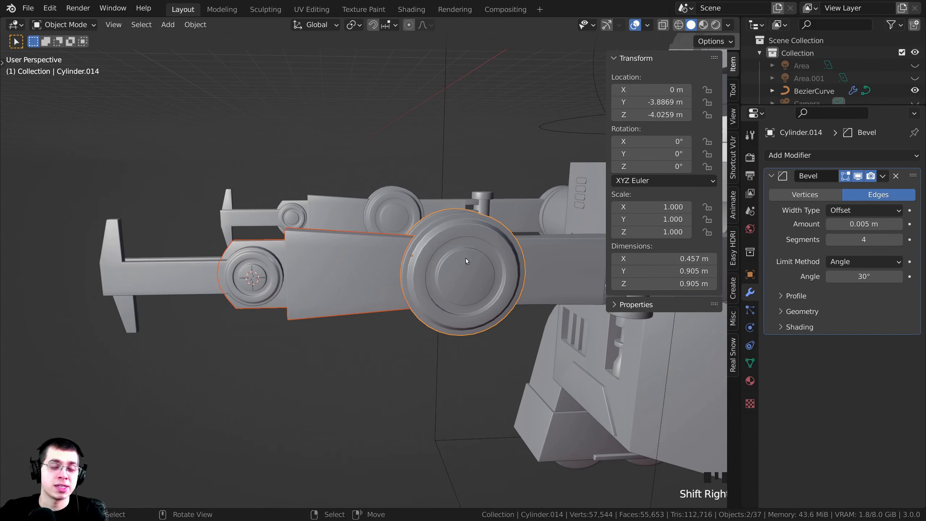
middle_click_drag(438, 252, 445, 260)
scroll(445, 261, "down", 1)
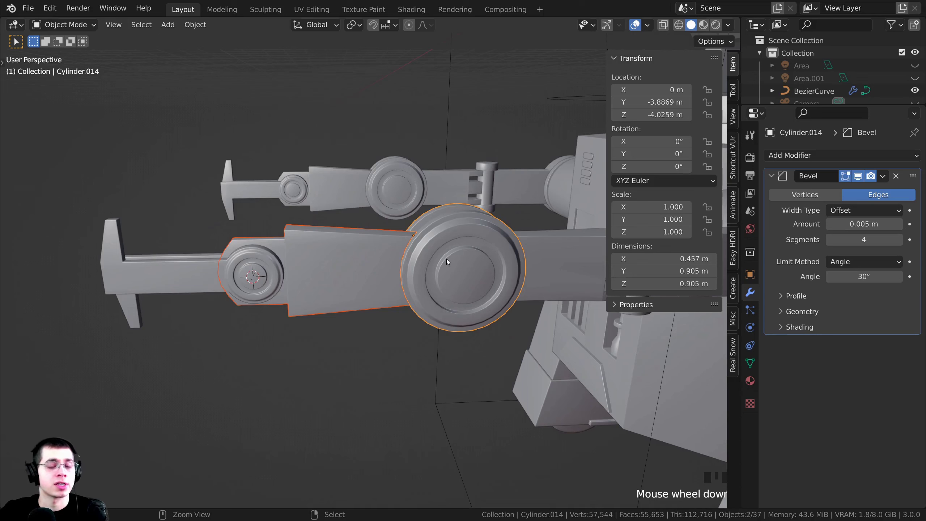
key("ctrl+j")
- Join the right arm's forearm into its elbow disc, with the disc as the active object
middle_click_drag(409, 205, 346, 168)
right_click(328, 149)
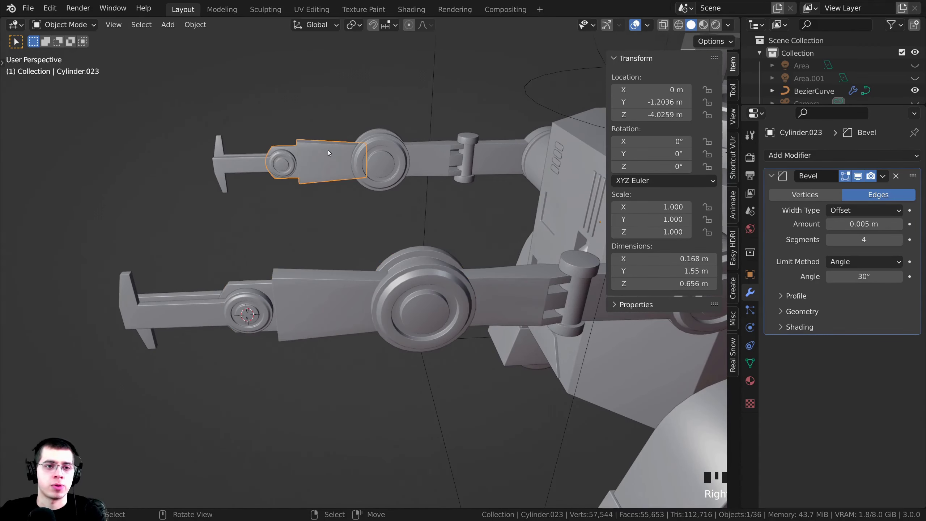
right_click(397, 152)
right_click(341, 152)
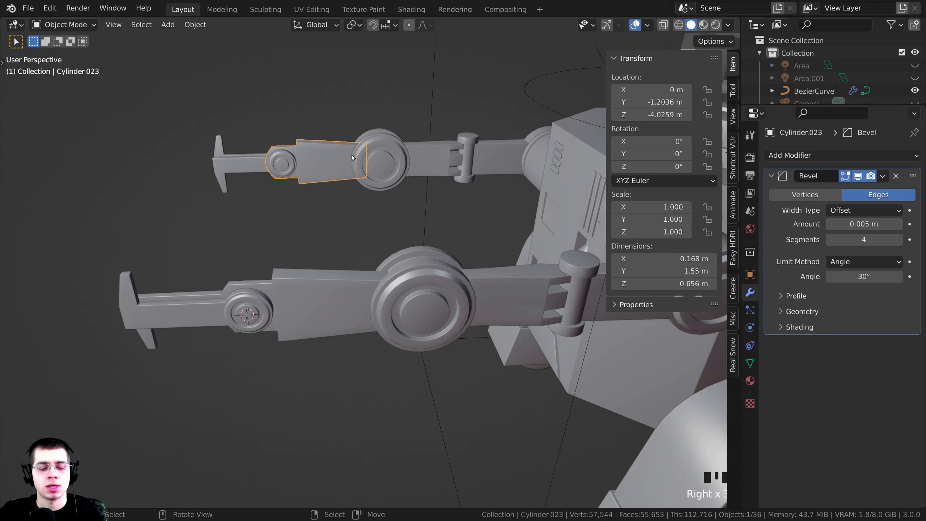
right_click(378, 155, "shift")
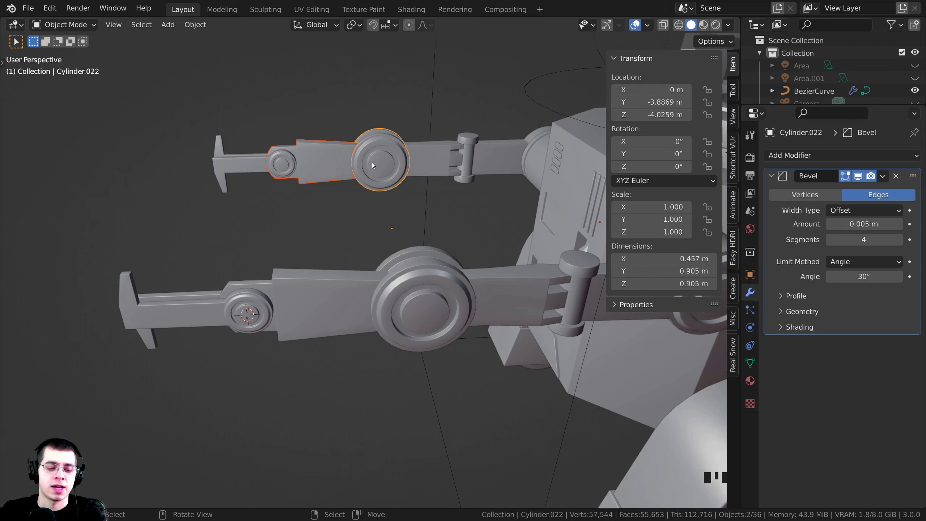
key("ctrl+j")
- Test-rotate the left arm's segment between elbow and hinge with its hinge pin about Z, cancel, and join both into the pin
scroll(402, 198, "down", 1)
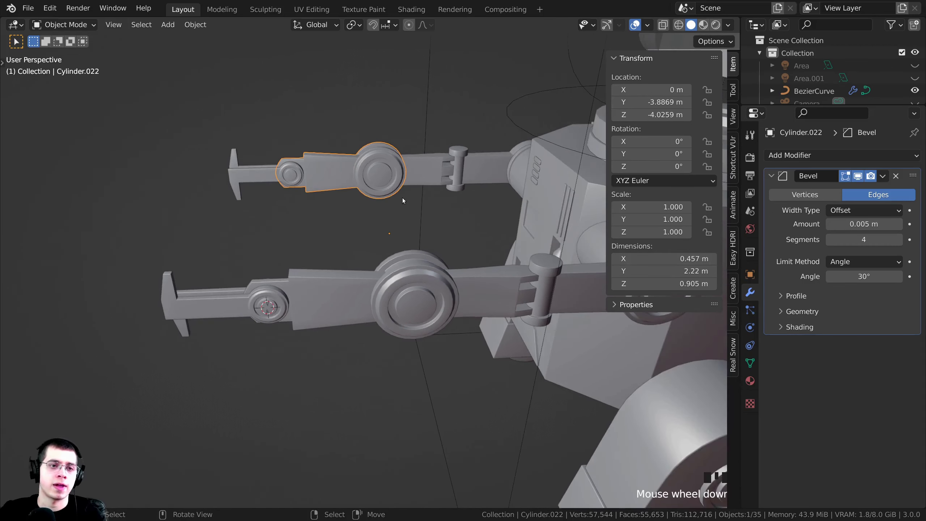
middle_click_drag(402, 198, 371, 220, "shift")
middle_click_drag(427, 259, 402, 279)
middle_click_drag(498, 313, 454, 312, "shift")
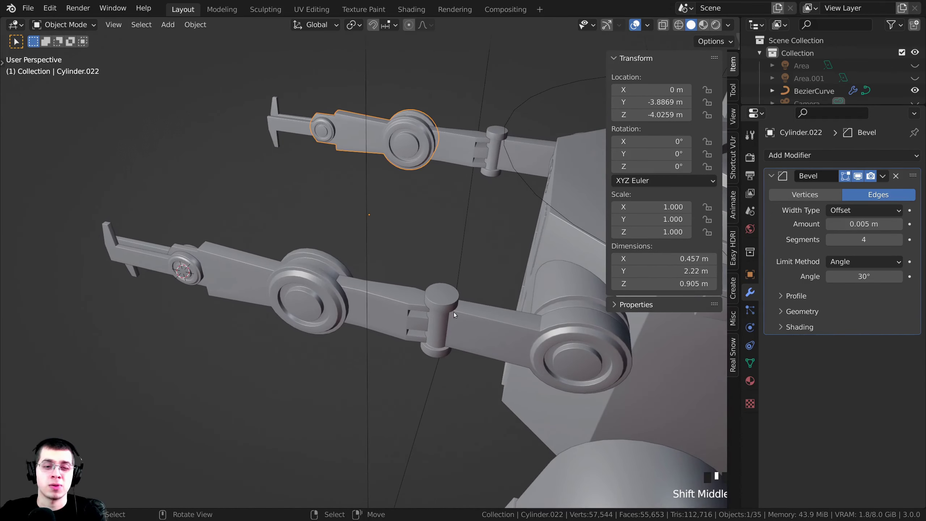
middle_click_drag(382, 314, 354, 309, "shift")
scroll(351, 298, "up", 1)
right_click(351, 299)
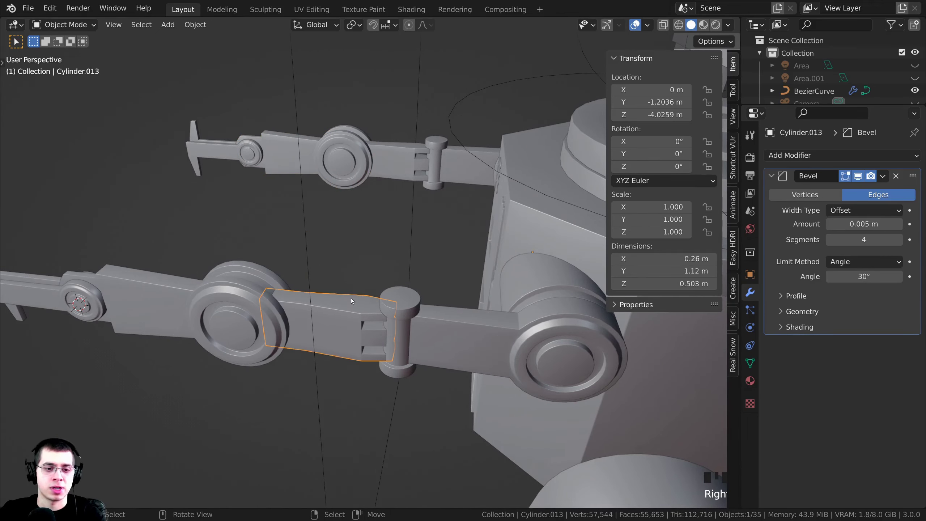
right_click(410, 297, "shift")
scroll(435, 319, "up", 1)
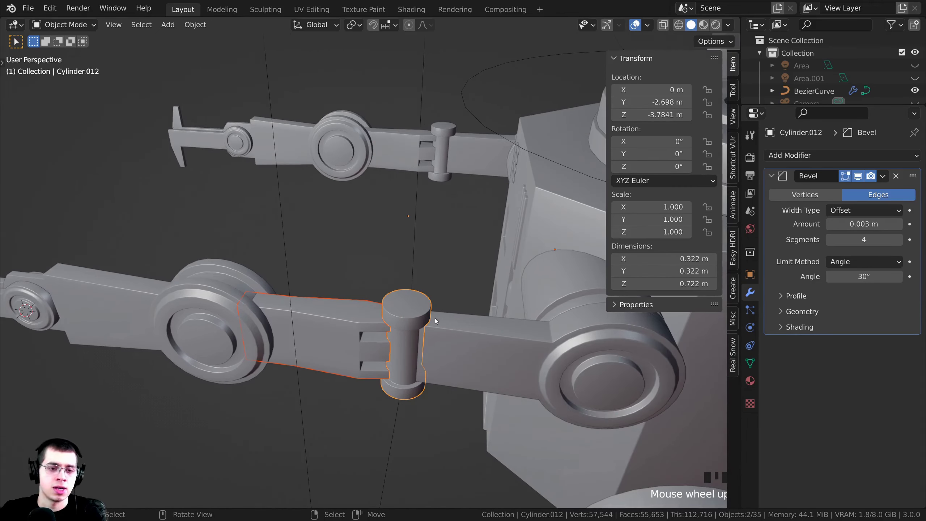
key("r")
key("z")
right_click(497, 307)
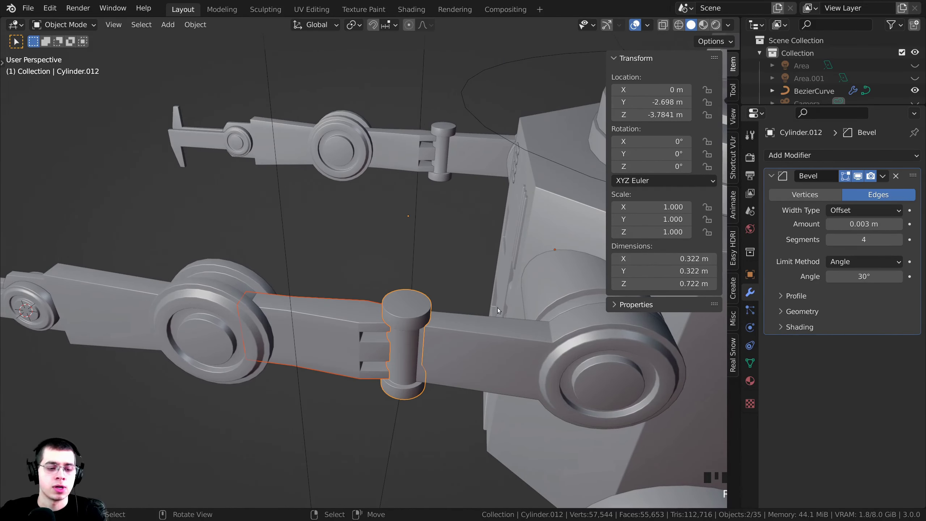
key("ctrl+j")
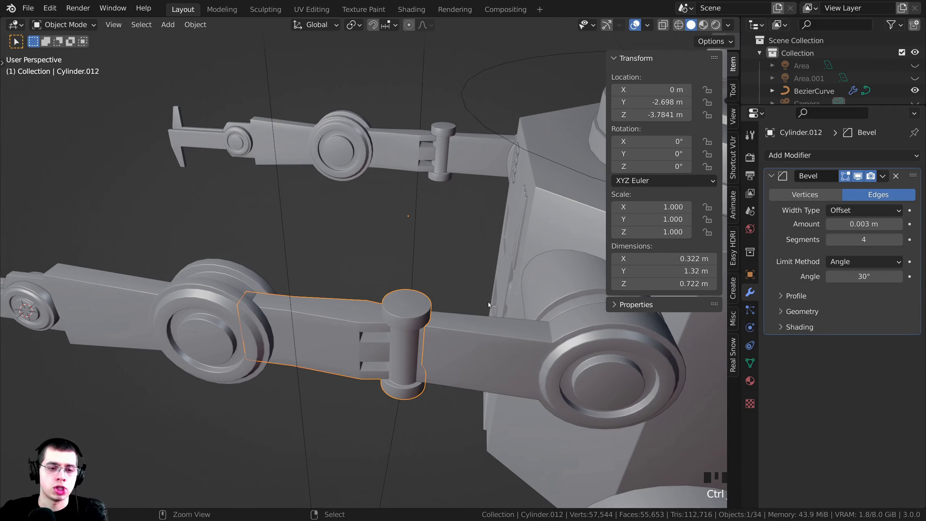
- Join the right arm's segment between elbow and hinge into its hinge pin, and select the arm's joined parts to check them
right_click(401, 144)
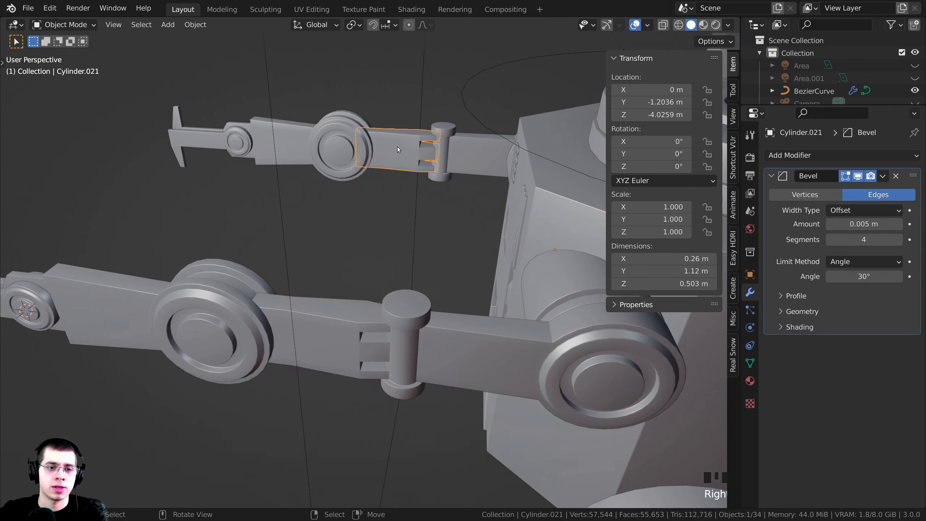
right_click(441, 120, "shift")
key("ctrl+j")
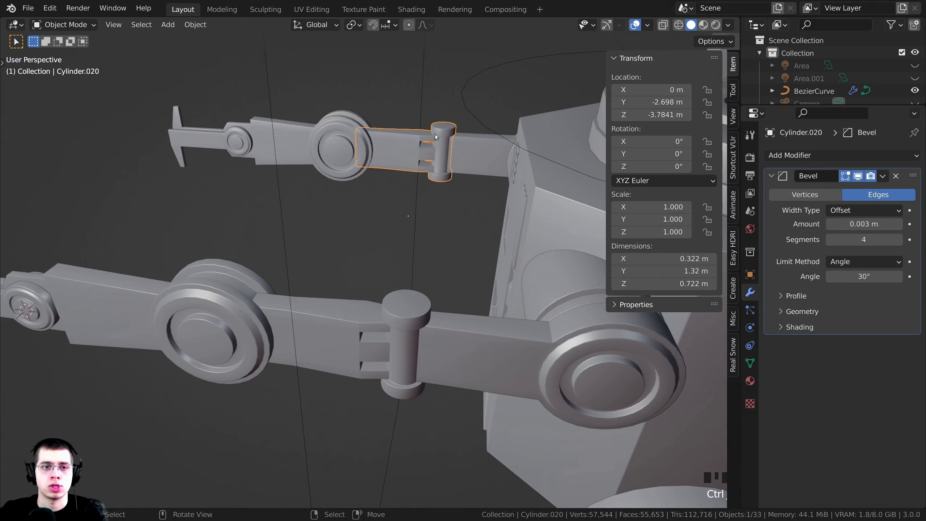
scroll(441, 122, "down", 1)
key("a")
right_click(387, 154)
right_click(353, 152)
- Select the left arm's joined forearm and snap the 3D cursor to the elbow disc's round centre face in Edit Mode
middle_click_drag(353, 152, 491, 194, "shift")
right_click(376, 264)
scroll(397, 198, "up", 2)
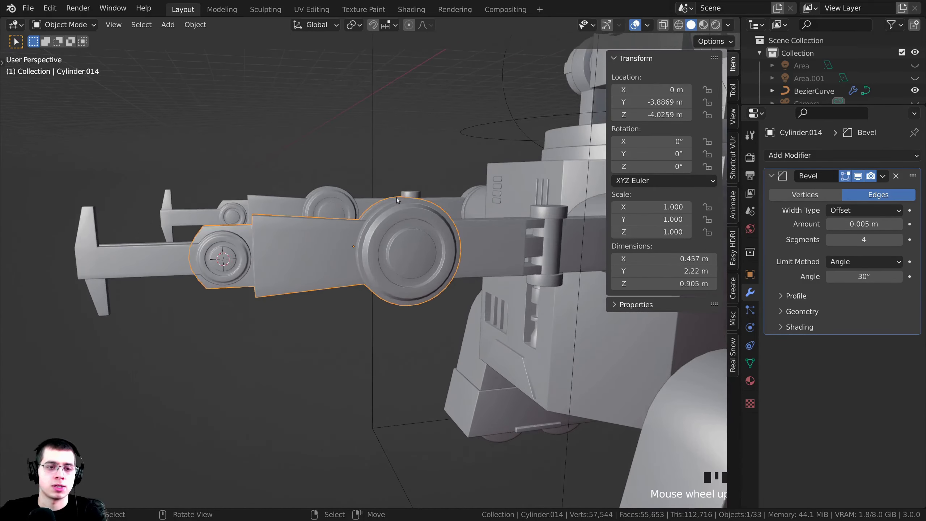
middle_click_drag(397, 198, 423, 231, "shift")
key("Tab")
scroll(376, 281, "up", 2)
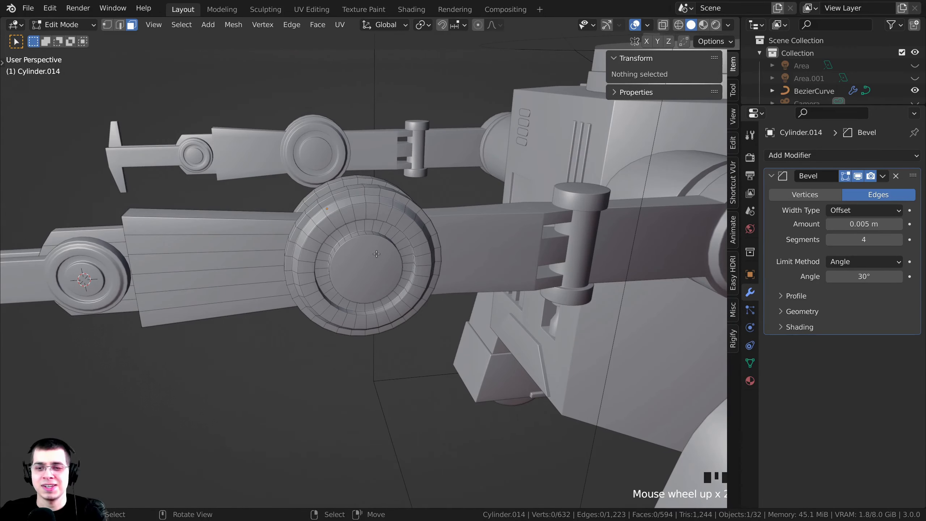
left_click(376, 254, "shift")
scroll(452, 229, "up", 3)
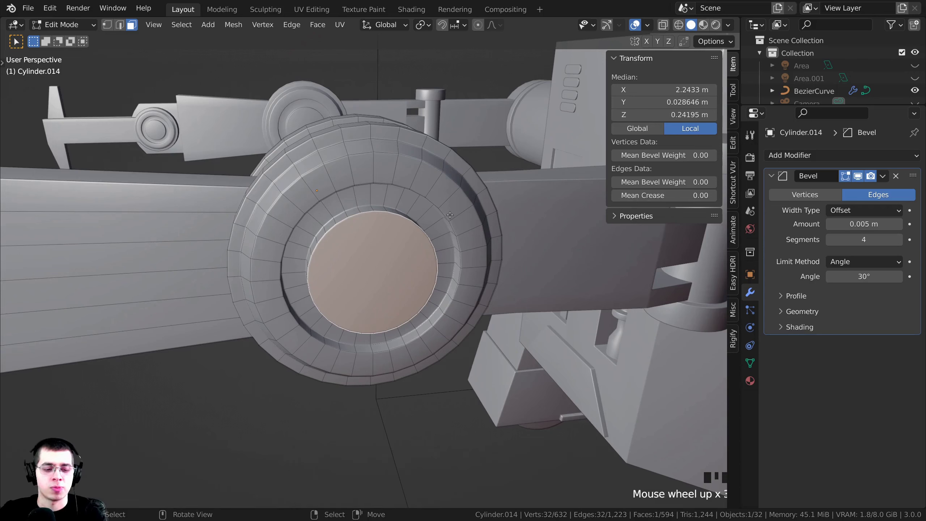
key("shift+s")
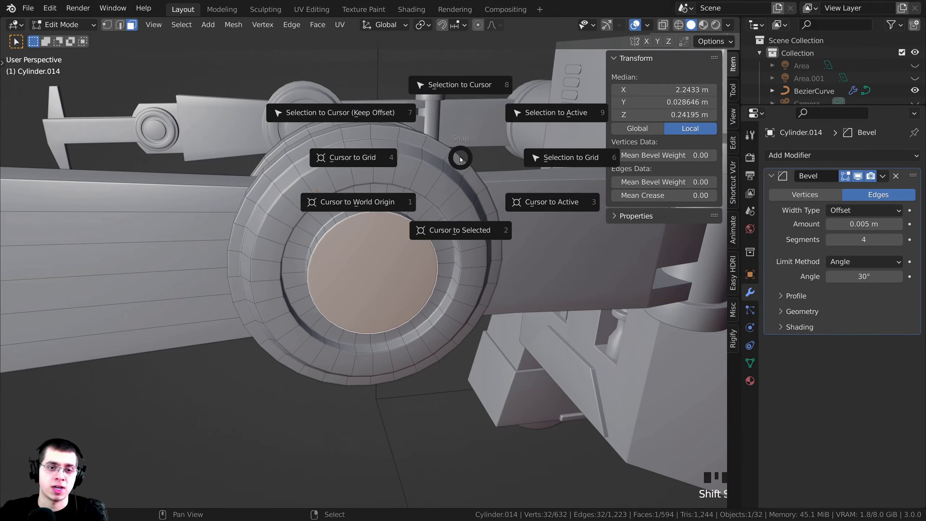
left_click(444, 236)
- Set the left forearm's origin to the 3D cursor in Object Mode and test-rotate it, cancelling the rotation
key("Tab")
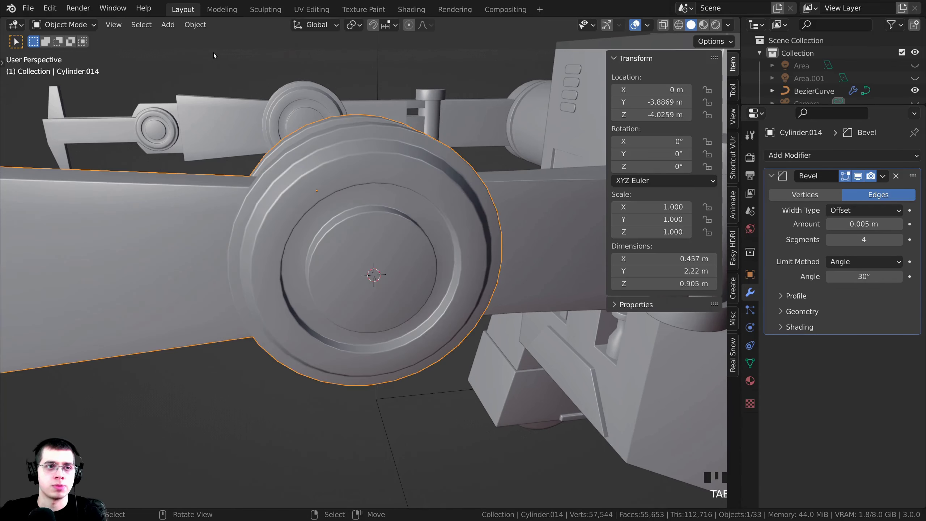
left_click(201, 26)
mouse_move(217, 54)
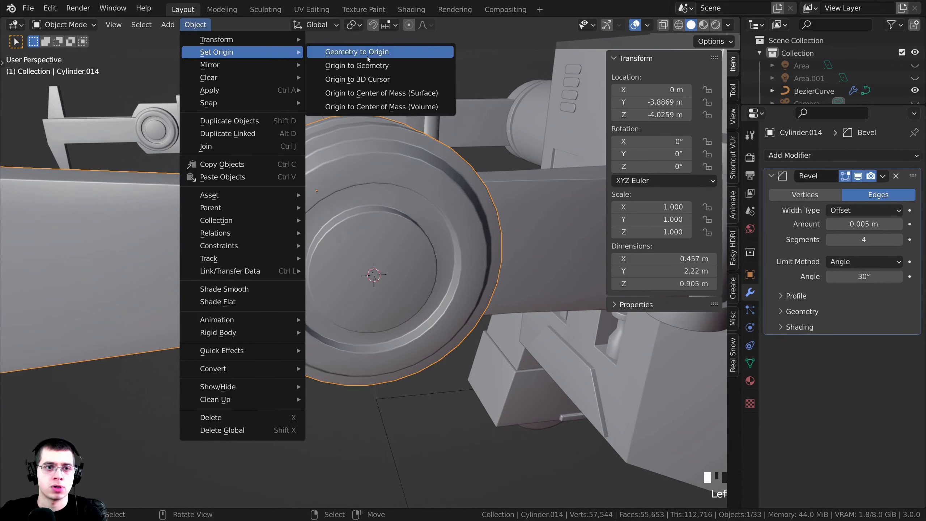
left_click(374, 87)
scroll(487, 163, "down", 3)
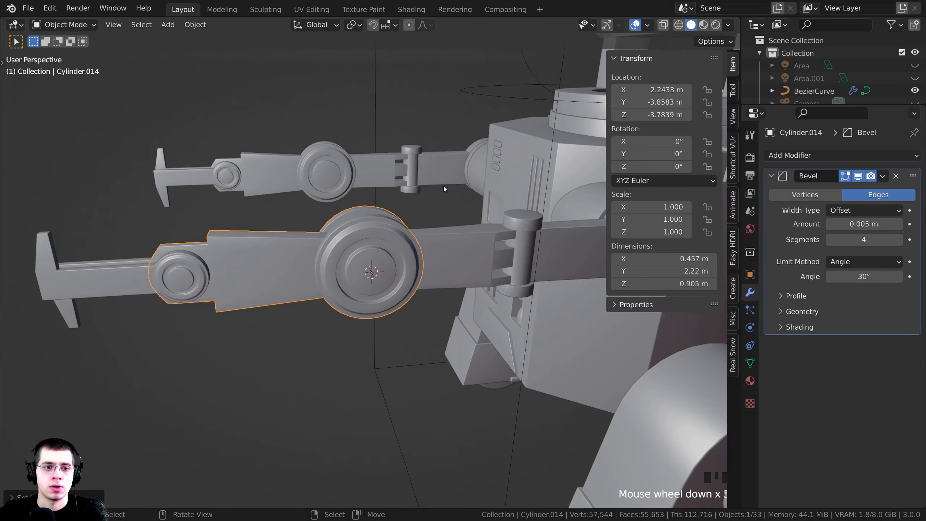
key("r")
key("Escape")
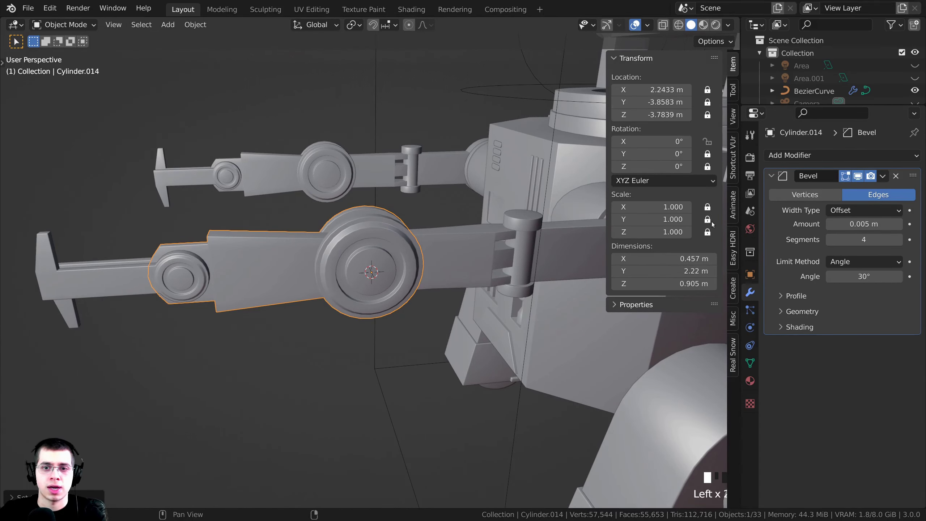
- Test-rotate the left forearm on its unlocked X axis and cancel the rotation
key("r")
right_click(420, 283)
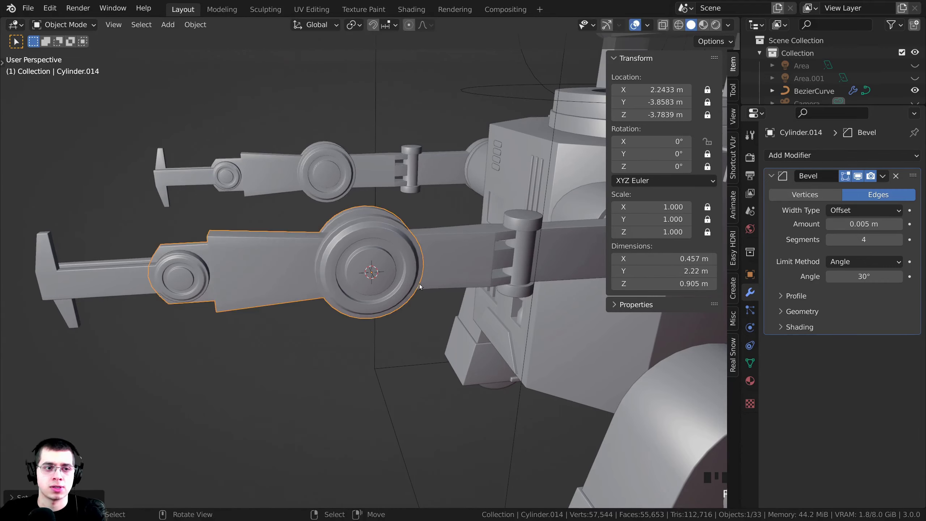
- Select the right forearm and snap the 3D cursor to the elbow disc's round centre face in Edit Mode
middle_click_drag(276, 170, 510, 252, "shift")
left_click(309, 205)
key("KP_Decimal")
scroll(401, 248, "up", 2)
key("Tab")
scroll(366, 249, "up", 2)
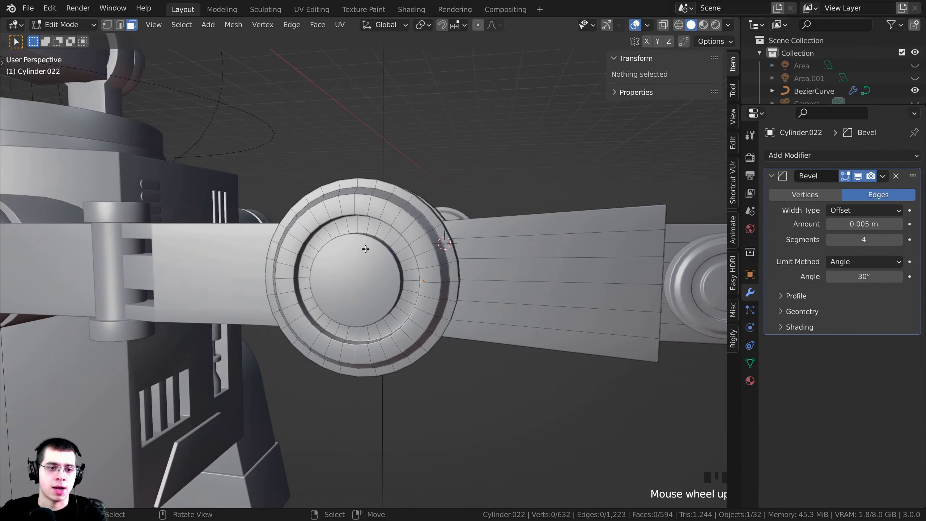
right_click(352, 263)
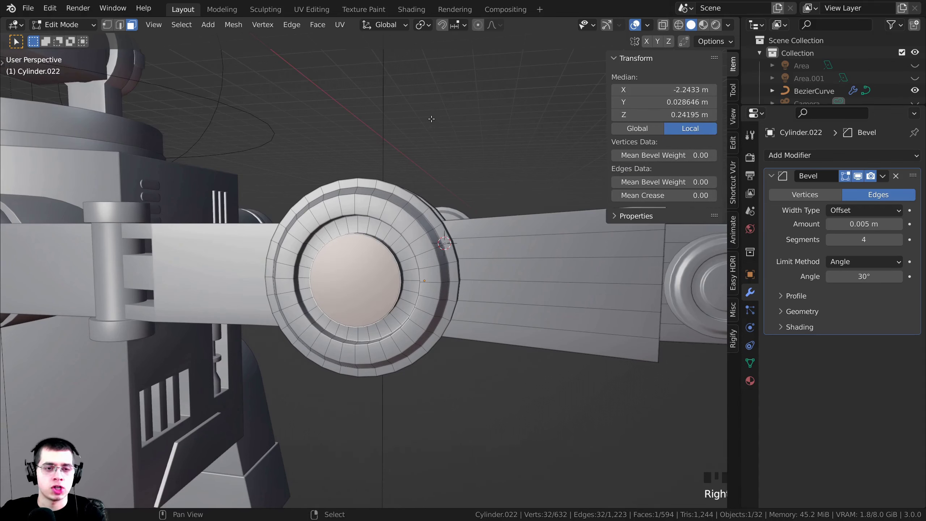
key("shift+s")
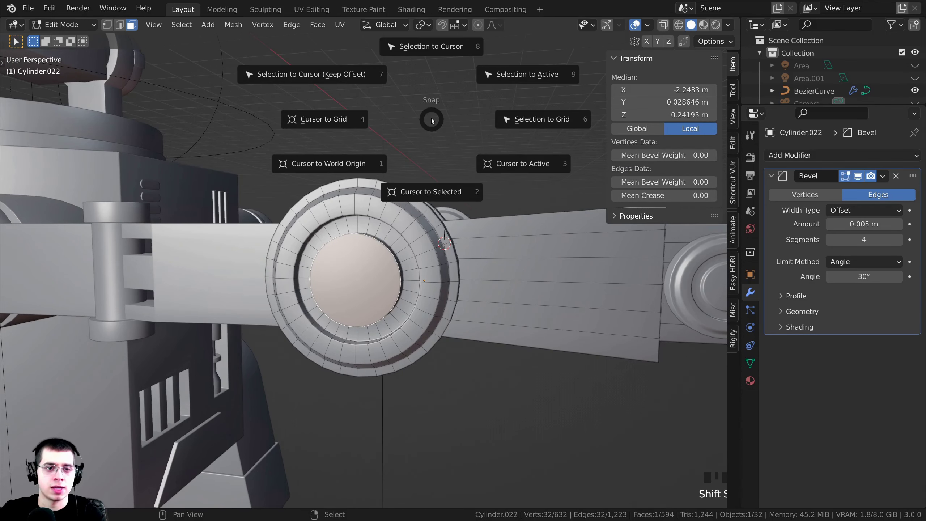
left_click(428, 190)
scroll(421, 178, "up", 2)
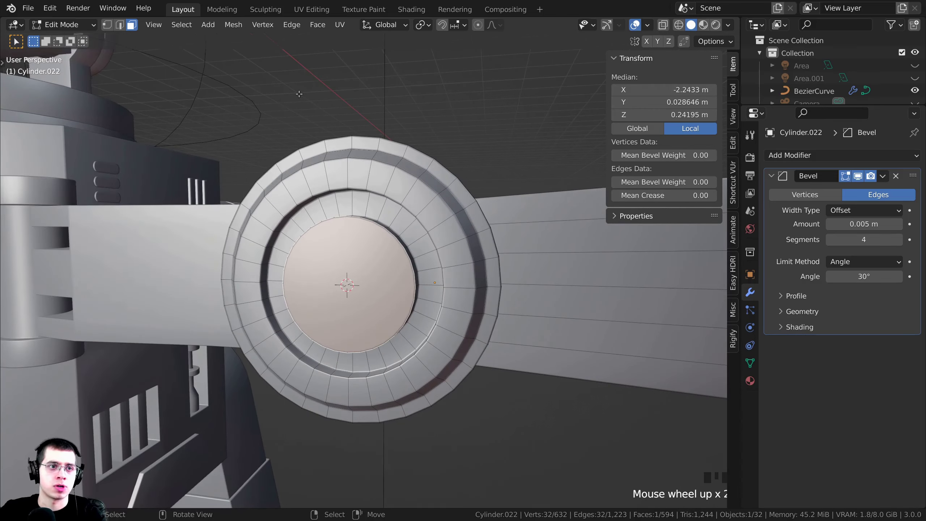
- Set the right forearm's origin to the 3D cursor in Object Mode
key("Tab")
left_click(196, 25)
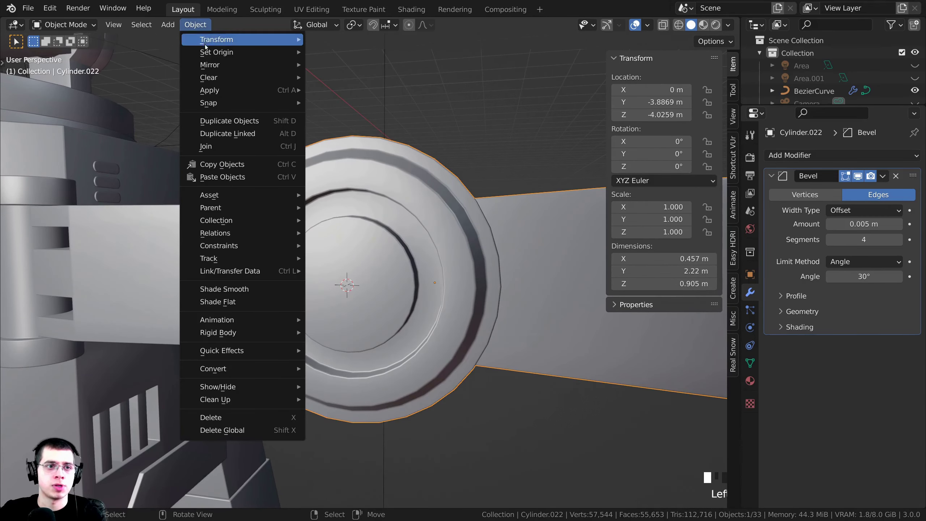
mouse_move(255, 52)
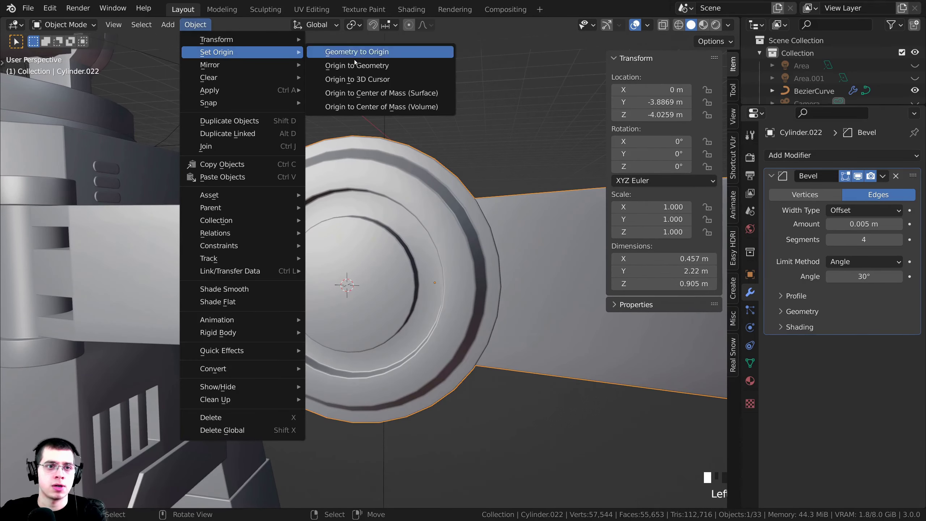
left_click(398, 80)
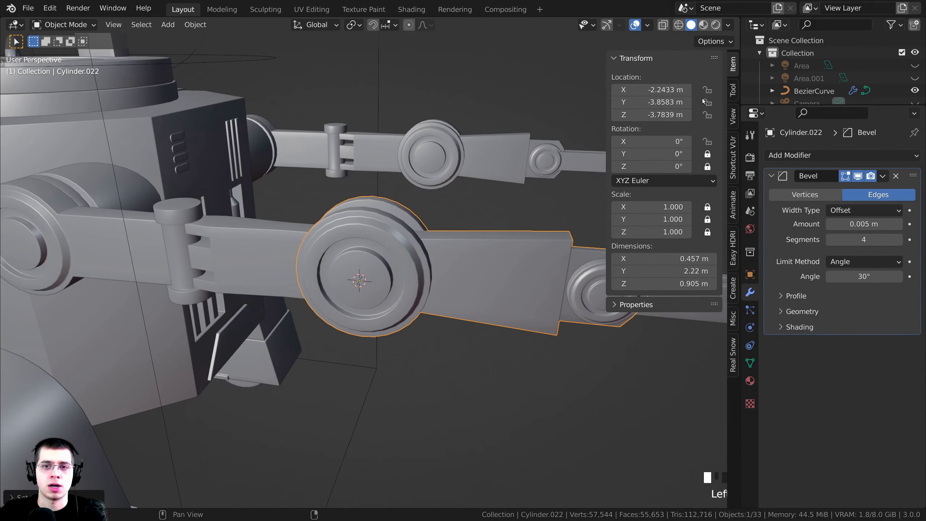
- Lock every transform of the right forearm except X rotation and test-rotate it, cancelling the rotation
middle_click_drag(333, 191, 364, 219)
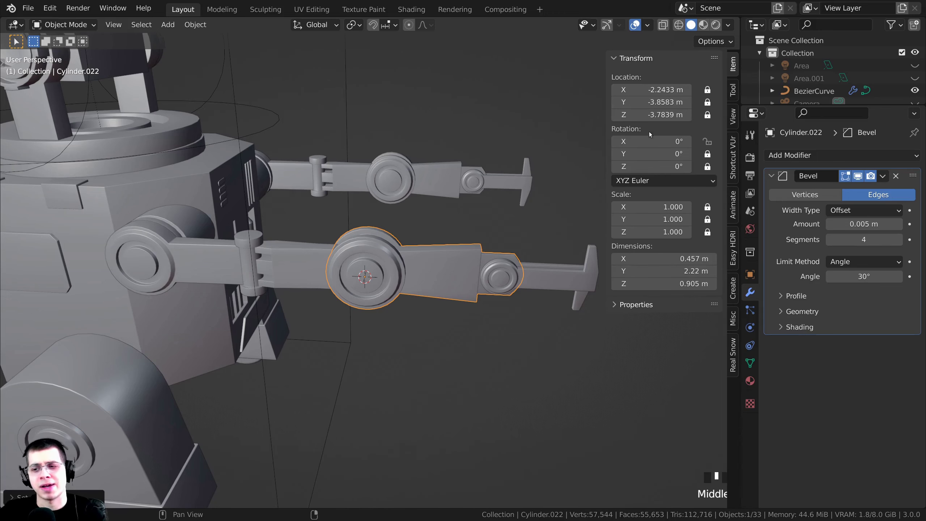
middle_click_drag(478, 259, 483, 264, "shift")
key("r")
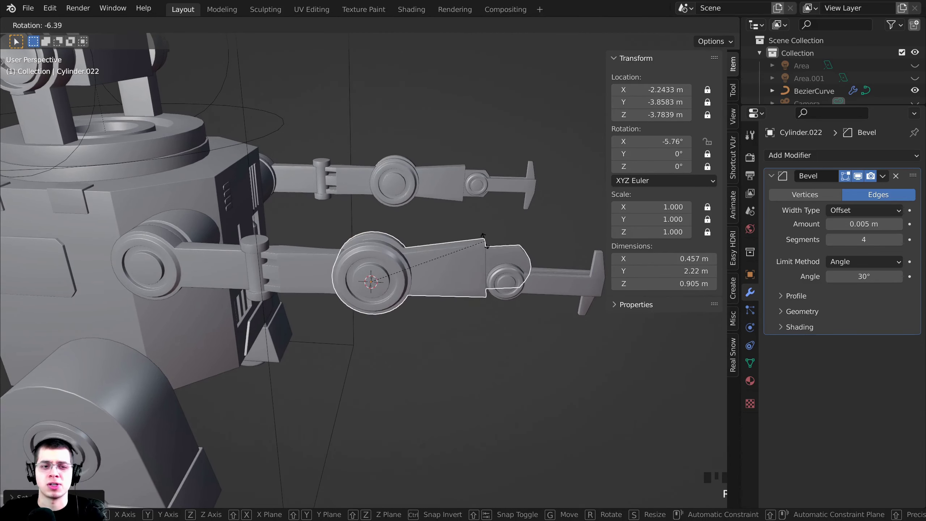
right_click(484, 244)
- Select the left arm's hinge segment and check it together with the right arm's matching segment
middle_click_drag(376, 229, 393, 225, "shift")
right_click(389, 165)
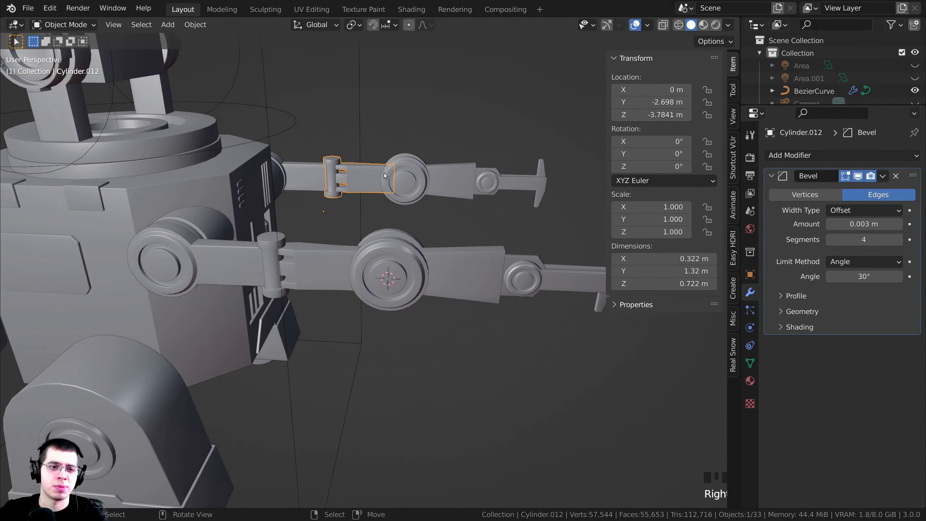
middle_click_drag(389, 165, 412, 206)
middle_click_drag(412, 206, 470, 237, "shift")
middle_click_drag(470, 237, 377, 210)
scroll(398, 251, "up", 2)
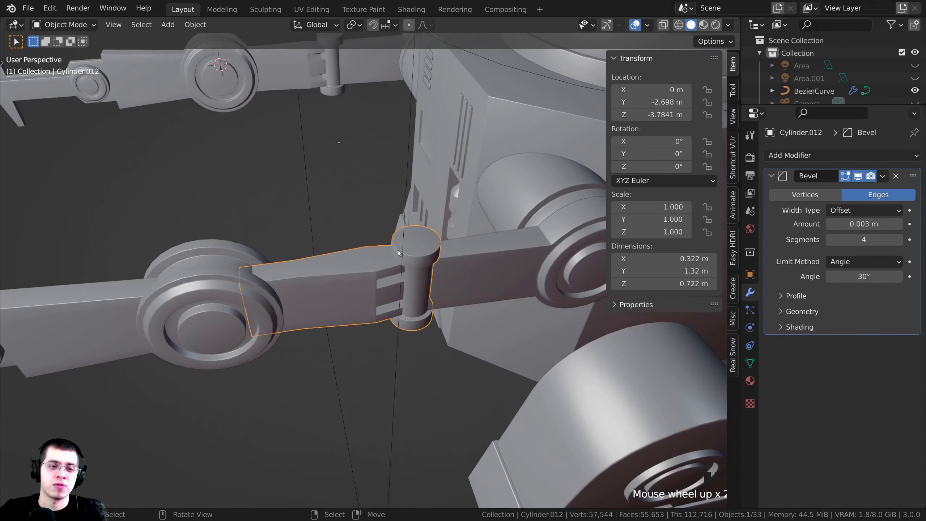
middle_click_drag(398, 251, 464, 246)
right_click(344, 76, "shift")
right_click(347, 282, "shift")
scroll(407, 280, "down", 3)
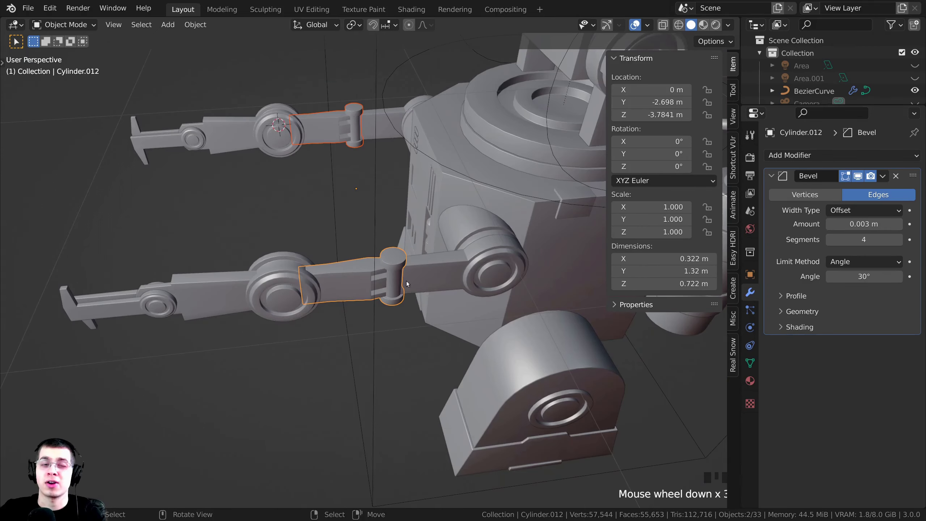
- Test-rotate the left arm's hinge segment about global Z and cancel the rotation
key("r")
key("z")
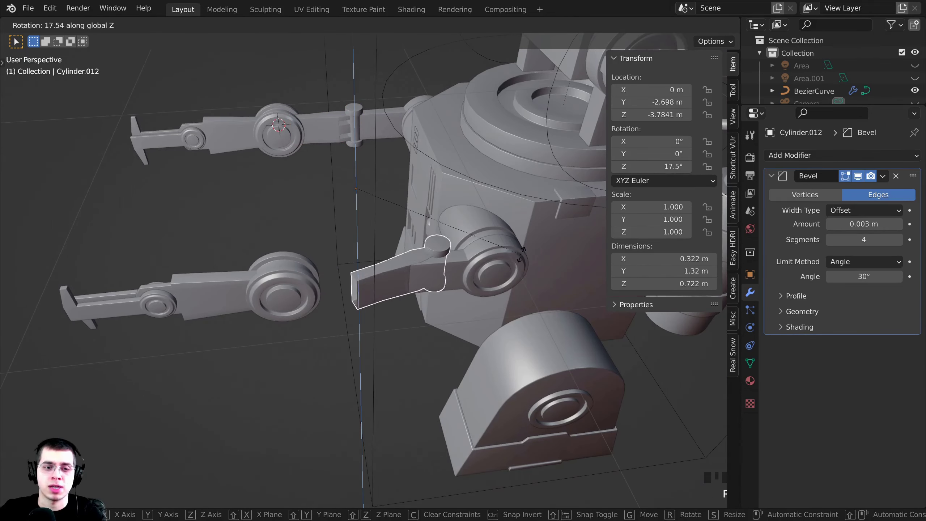
key("Escape")
- Select the two end faces of the left hinge pin in Edit Mode and snap the 3D cursor midway between them
scroll(464, 297, "up", 3)
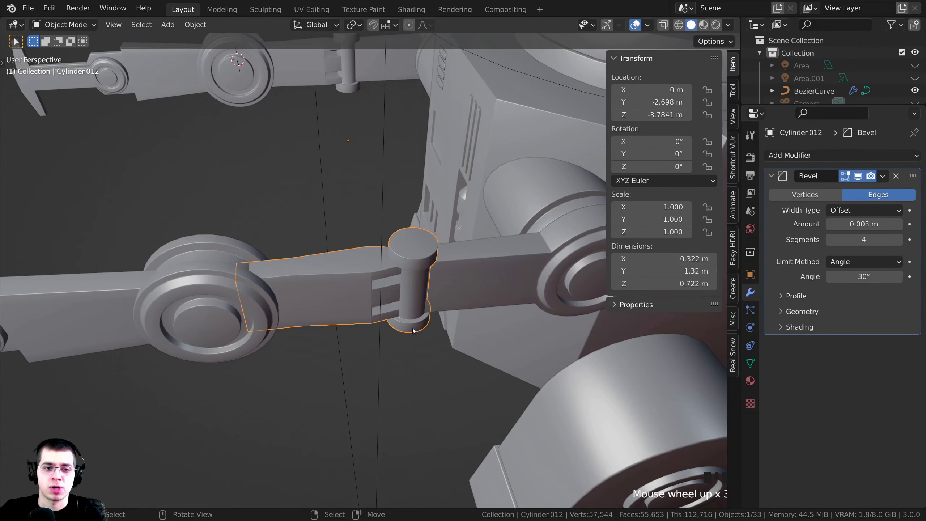
scroll(410, 363, "up", 1)
scroll(428, 221, "down", 2)
middle_click_drag(429, 221, 335, 254, "shift")
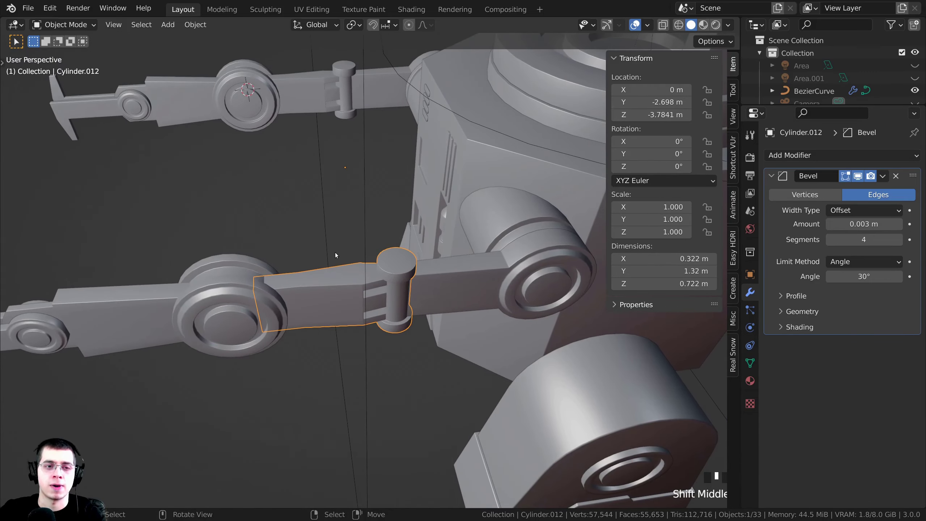
key("Tab")
scroll(361, 259, "up", 2)
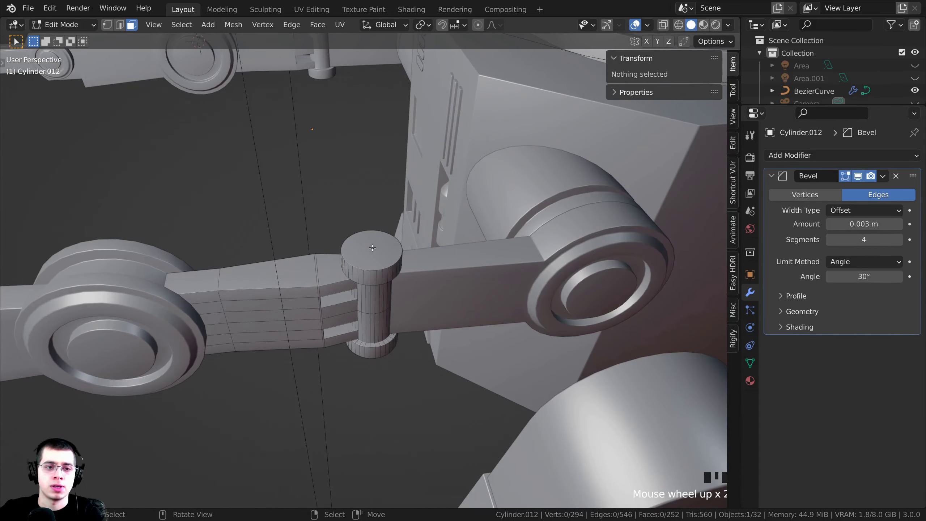
left_click(373, 248)
middle_click_drag(372, 249, 374, 275)
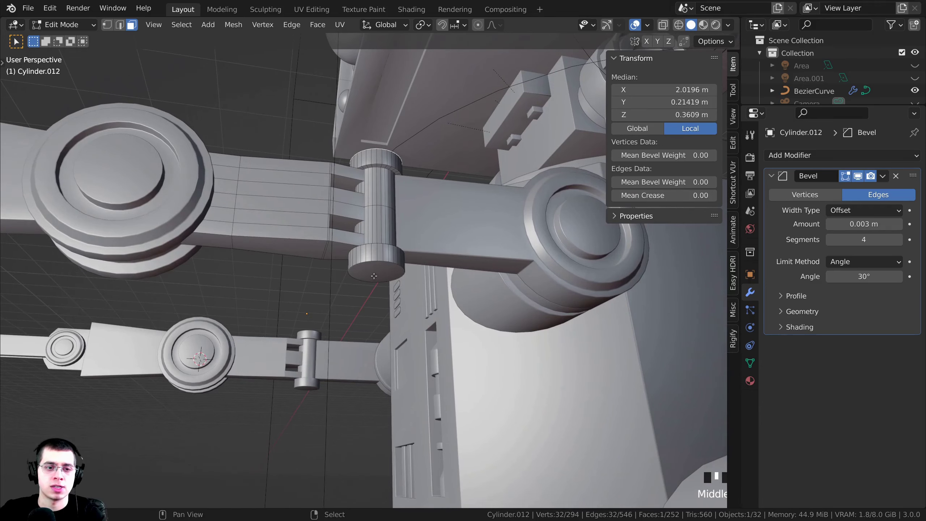
left_click(374, 276, "shift")
middle_click_drag(381, 209, 378, 242)
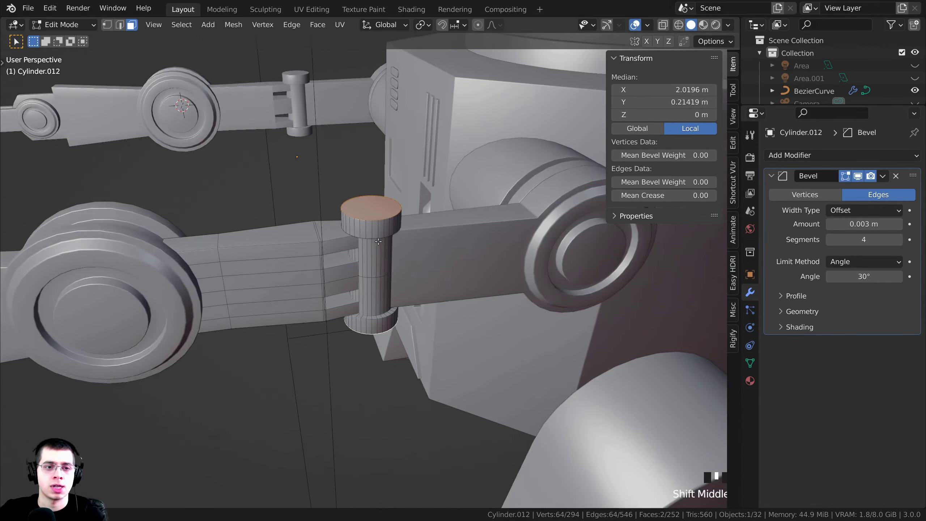
scroll(378, 242, "up", 2)
key("shift+s")
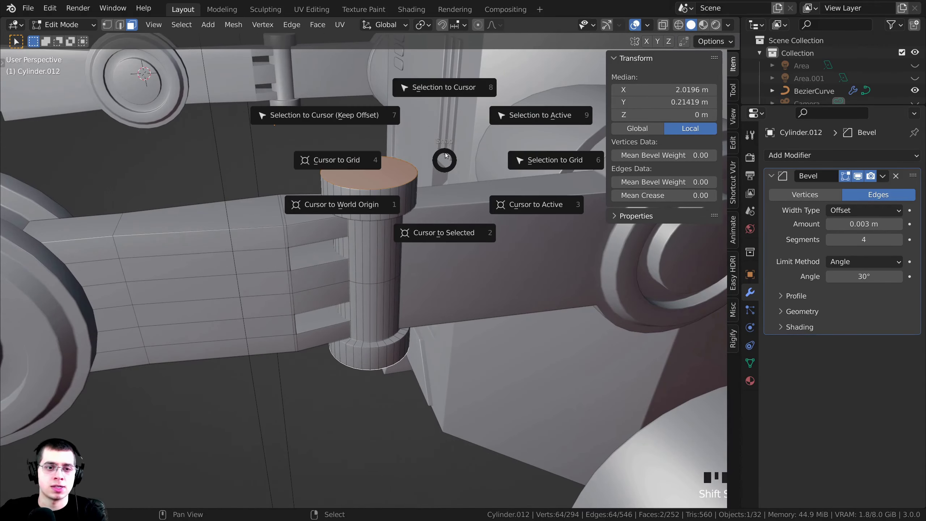
left_click(437, 223)
middle_click_drag(412, 269, 371, 248)
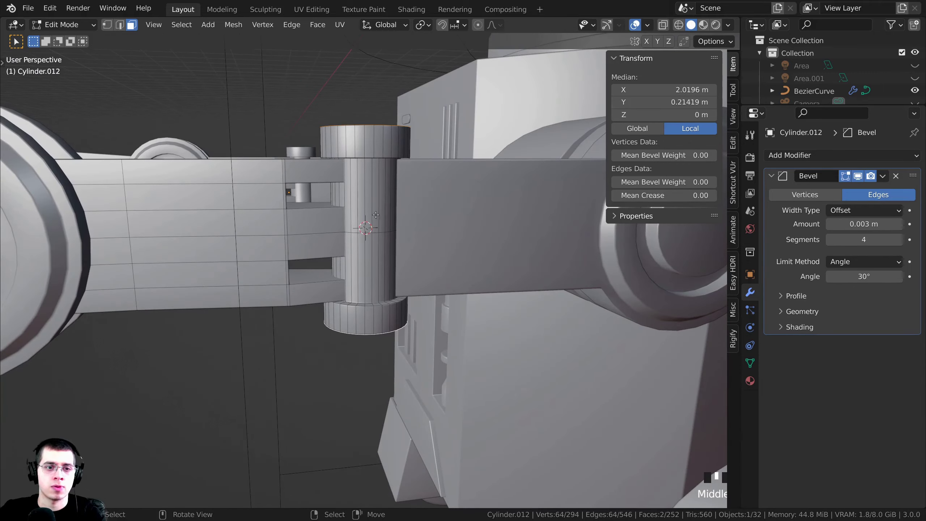
middle_click_drag(375, 215, 385, 259, "shift")
- Set the left hinge segment's origin to the 3D cursor in Object Mode and test-rotate it about Z, cancelling the rotation
key("Tab")
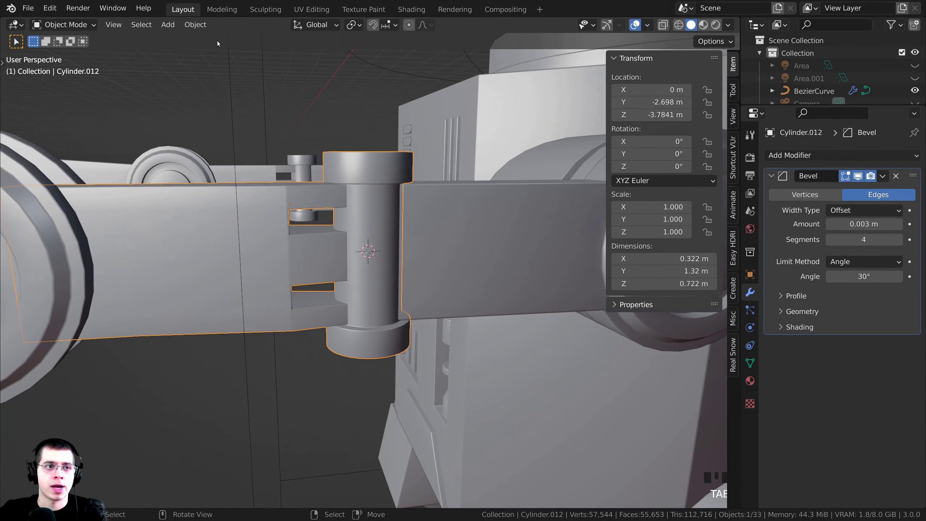
left_click(196, 25)
mouse_move(219, 52)
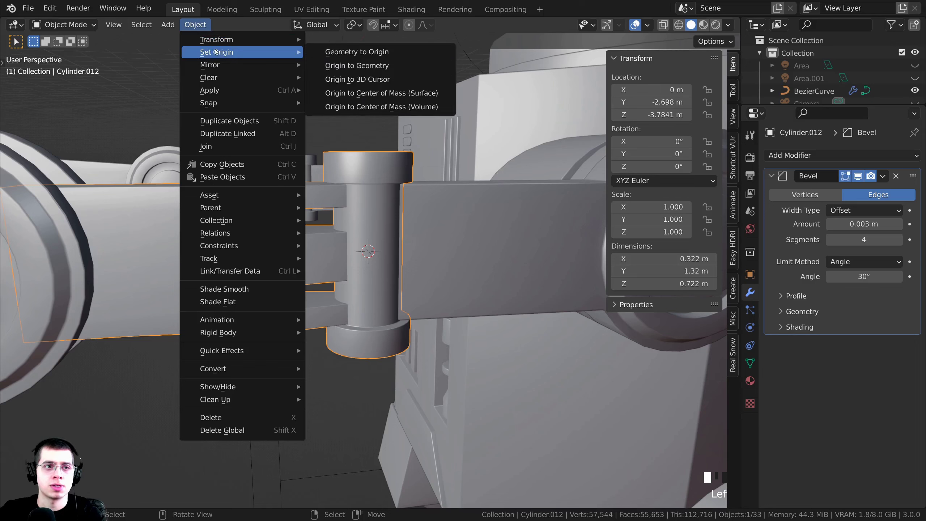
left_click(350, 79)
scroll(425, 223, "down", 4)
middle_click_drag(426, 223, 426, 269)
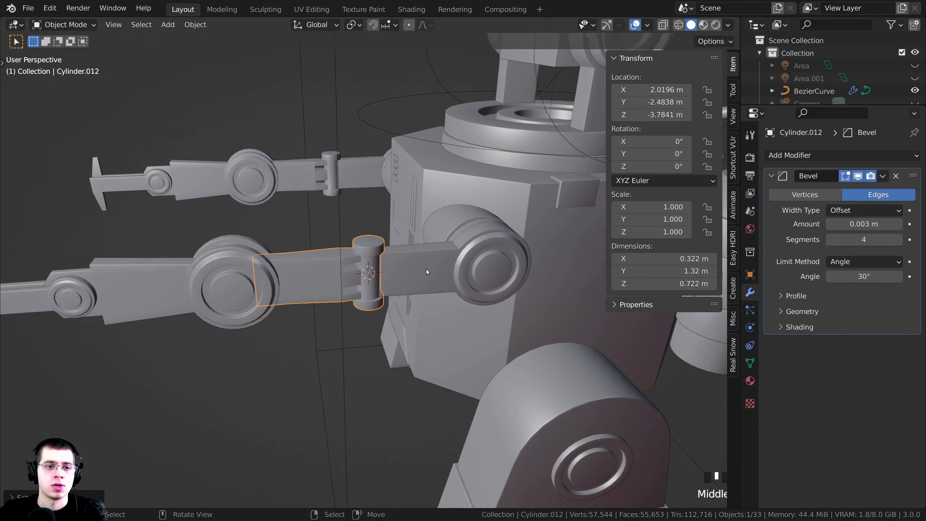
key("r")
key("z")
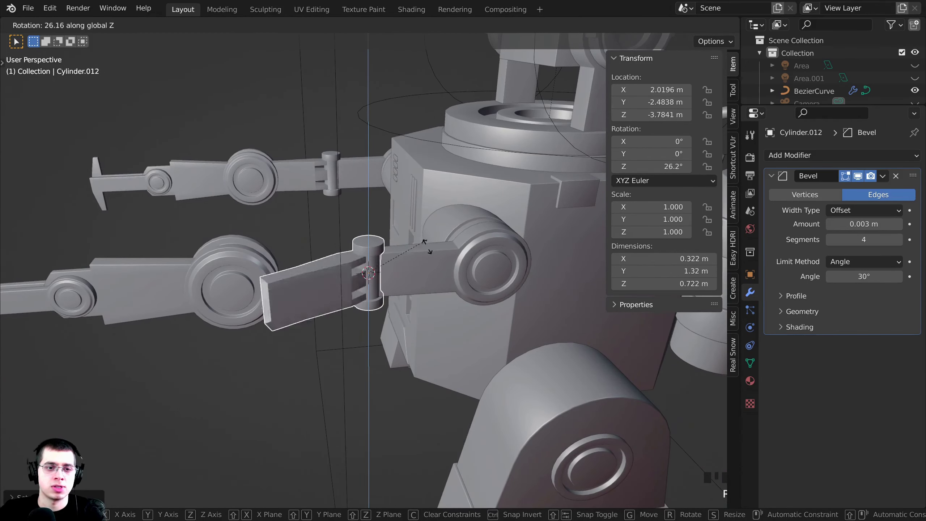
right_click(431, 200)
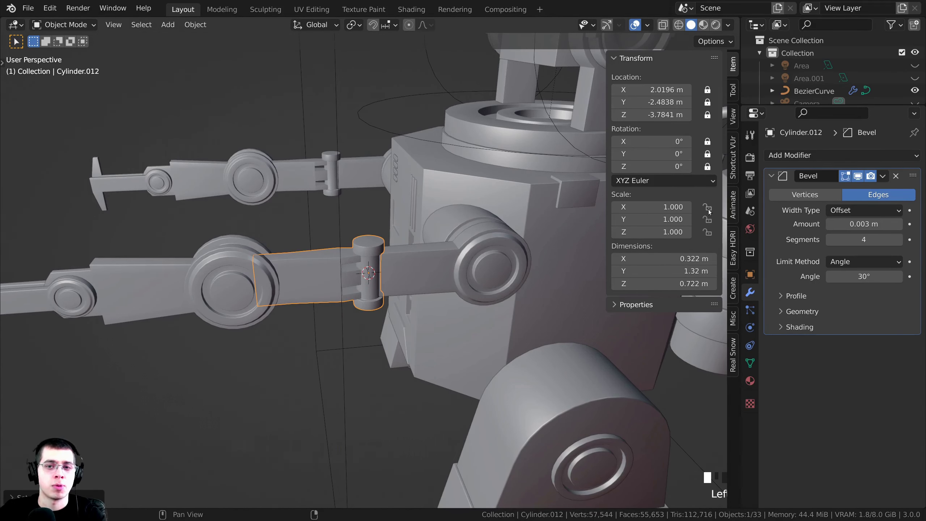
- Lock every transform of the left hinge segment except Z rotation and test-rotate it, cancelling the rotation
middle_click_drag(532, 183, 419, 173)
key("r")
key("z")
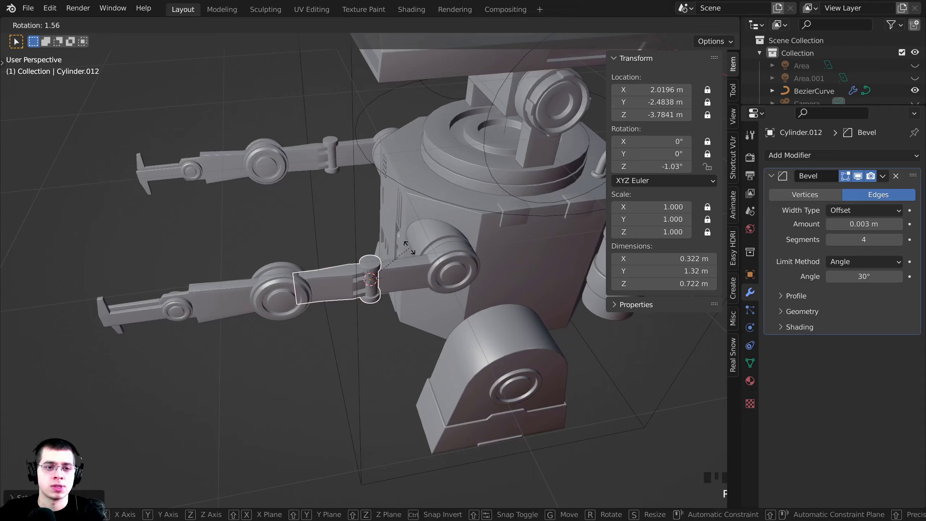
right_click(406, 173)
key("r")
right_click(397, 329)
- Select both end faces of the right arm's hinge pin in Edit Mode and snap the 3D cursor to their midpoint
middle_click_drag(371, 306, 406, 363, "shift")
left_click(345, 204)
middle_click_drag(346, 205, 569, 222)
middle_click_drag(419, 285, 408, 234, "shift")
scroll(378, 239, "up", 4)
key("Tab")
left_click(247, 214)
middle_click_drag(248, 214, 314, 162)
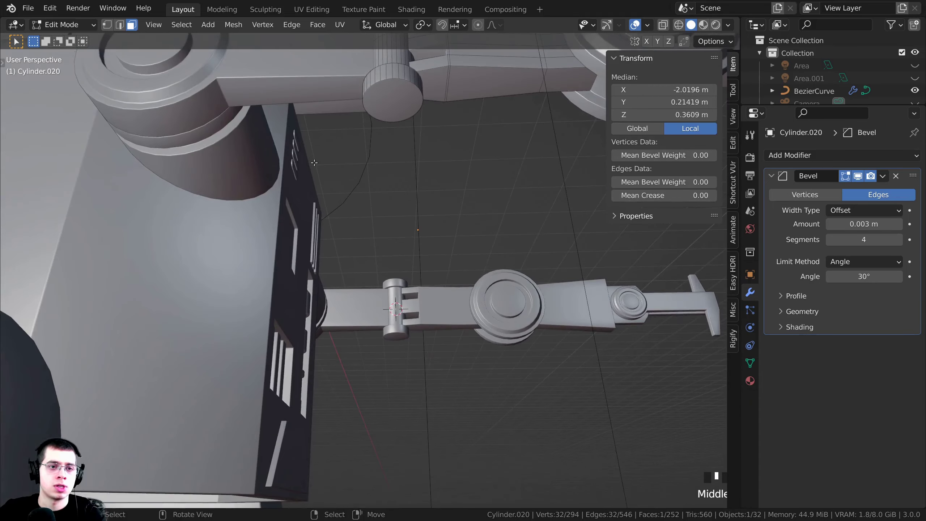
left_click(379, 113, "shift")
middle_click_drag(378, 112, 387, 222, "shift")
key("shift+s")
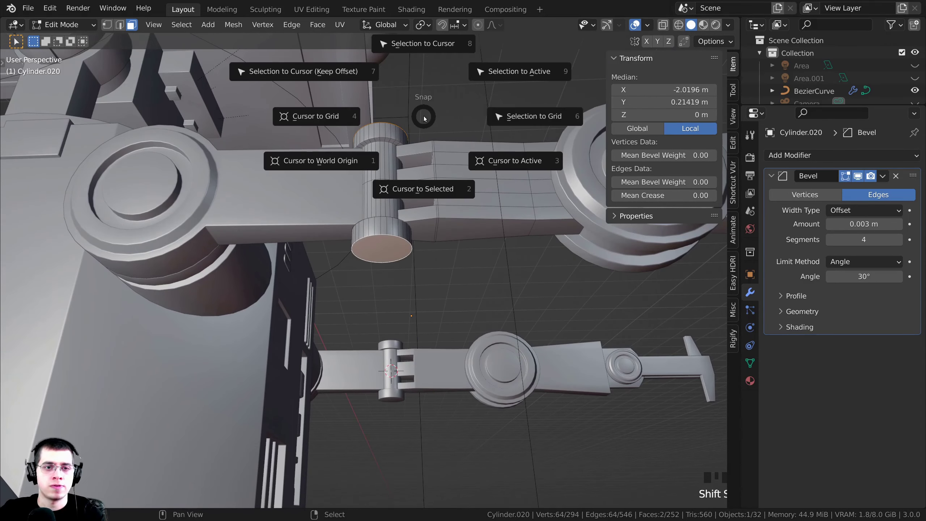
left_click(405, 192)
middle_click_drag(270, 36, 268, 78, "shift")
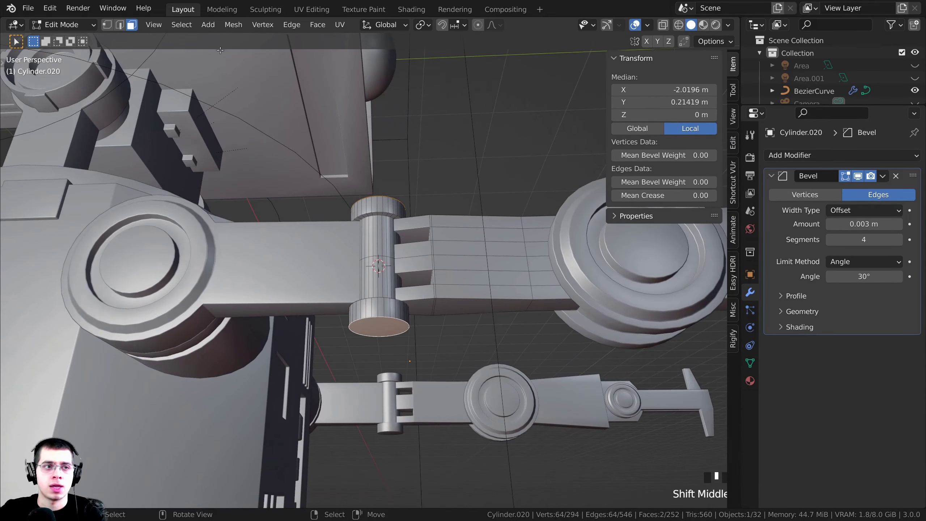
- Set the right hinge segment's origin to the 3D cursor in Object Mode
key("Tab")
left_click(196, 24)
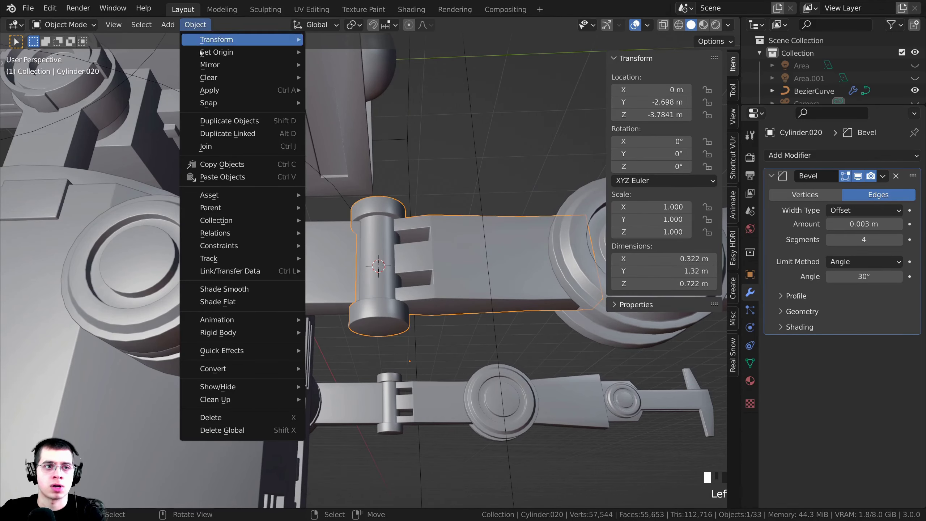
mouse_move(255, 55)
left_click(372, 80)
scroll(431, 246, "down", 5)
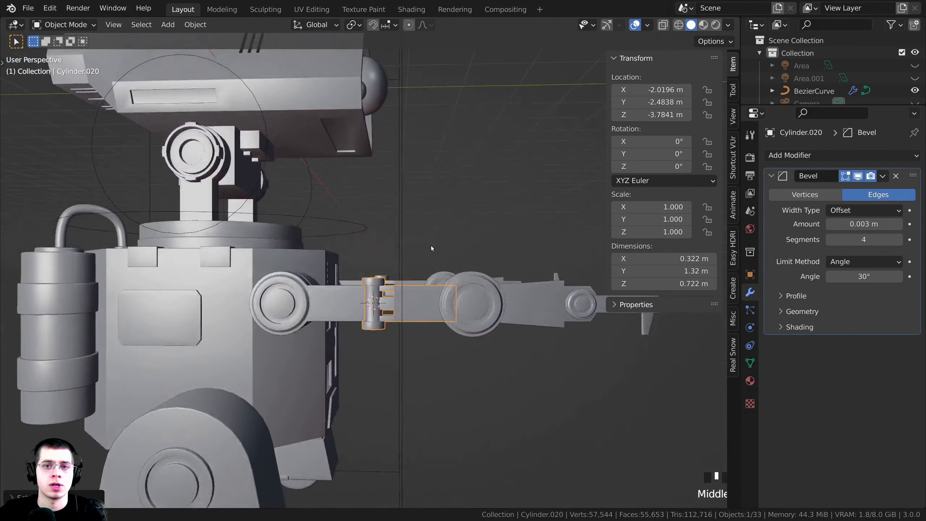
- Lock every transform of the right hinge segment except Z rotation and test-rotate it, cancelling the rotation
middle_click_drag(432, 246, 691, 128, "shift")
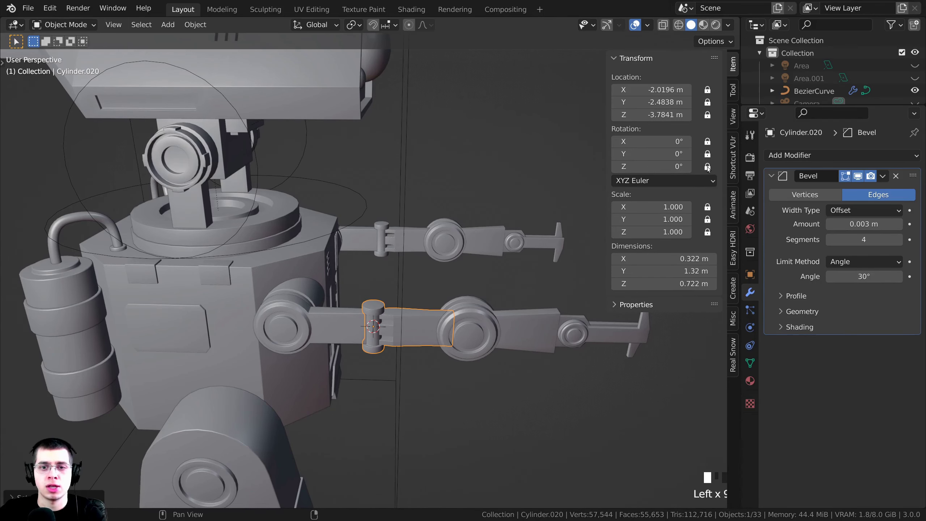
middle_click_drag(292, 244, 285, 259)
scroll(292, 255, "down", 1)
key("r")
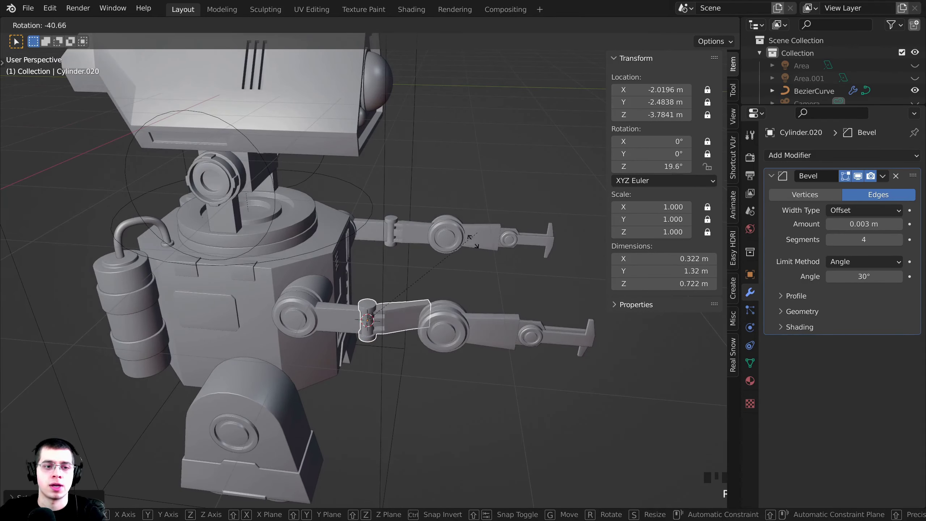
right_click(408, 312)
- Select the right upper arm with its shoulder disc and test-rotate it, cancelling the rotation
middle_click_drag(408, 313, 409, 230, "shift")
right_click(381, 256)
scroll(409, 230, "up", 2)
middle_click_drag(409, 230, 424, 234, "shift")
key("r")
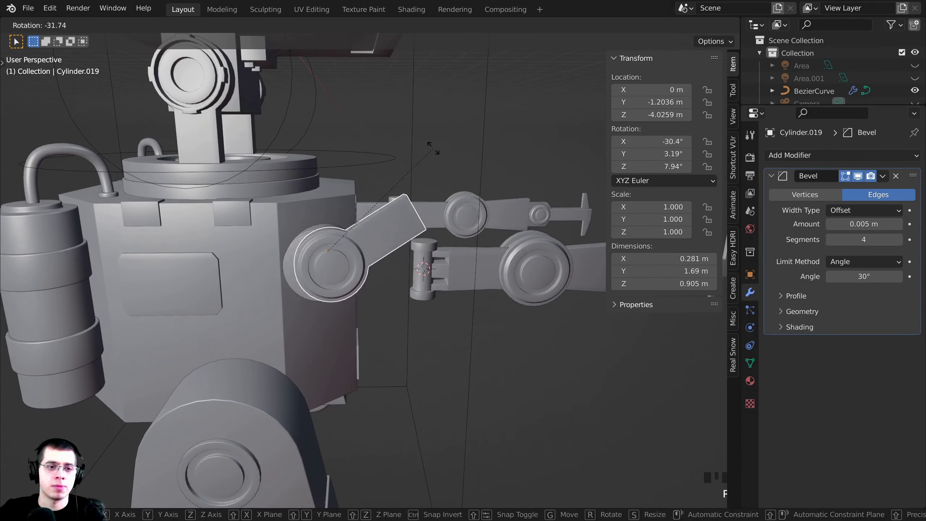
right_click(416, 223)
- Snap the 3D cursor to the round centre face of the right shoulder disc in Edit Mode
middle_click_drag(309, 255, 318, 233, "shift")
scroll(298, 187, "up", 3)
key("Tab")
middle_click_drag(318, 234, 366, 219, "shift")
right_click(369, 226)
scroll(369, 226, "up", 2)
key("shift+s")
left_click(422, 386)
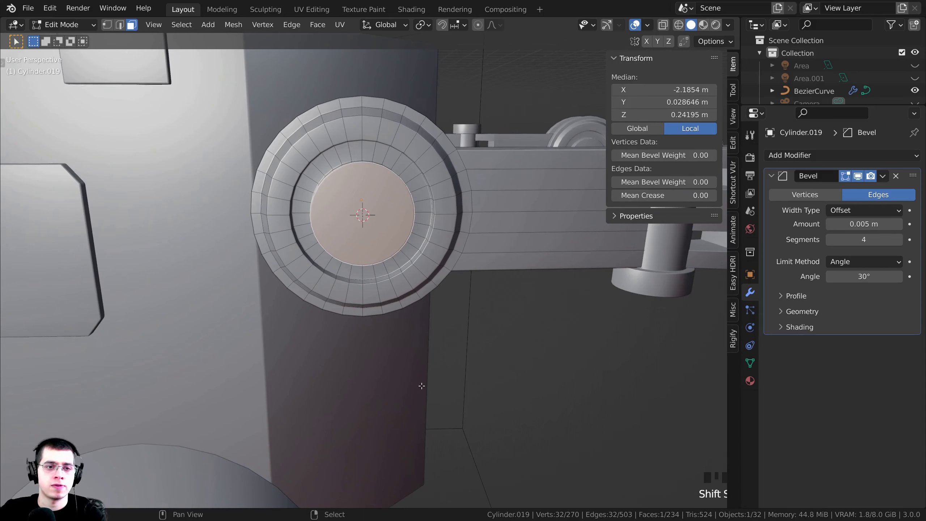
middle_click_drag(417, 174, 417, 203, "shift")
- Set the right upper arm's origin to the 3D cursor in Object Mode
key("Tab")
left_click(195, 25)
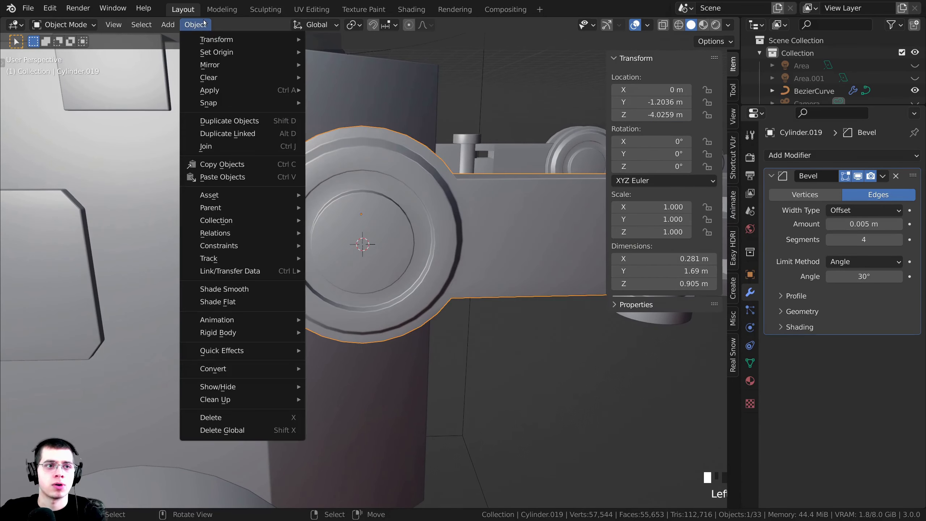
mouse_move(204, 53)
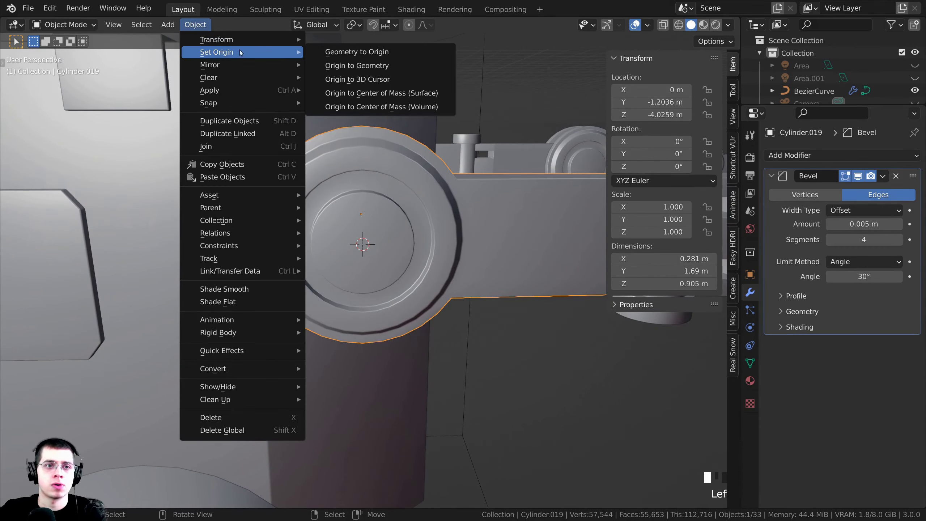
- Set the origin of the negative-X arm's shoulder segment to the 3D cursor and test its rotation
left_click(364, 80)
middle_click_drag(363, 83, 413, 177)
key("r")
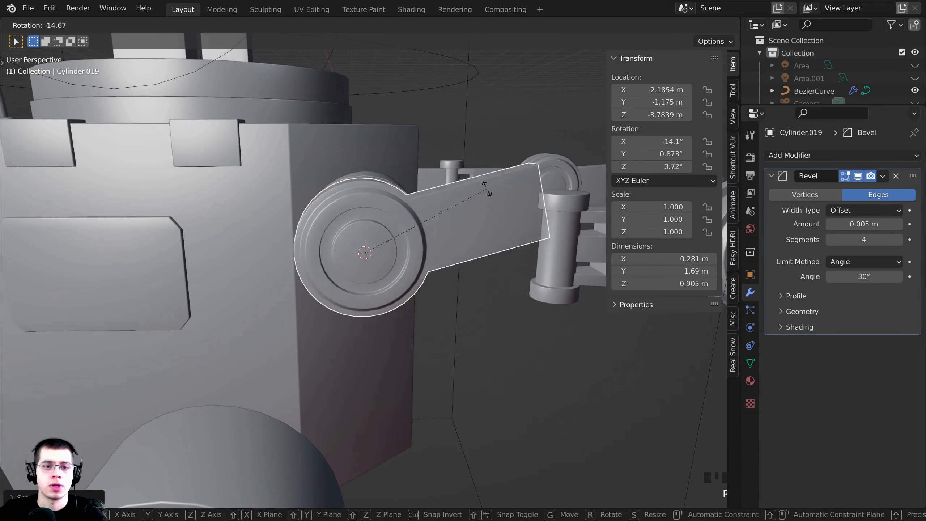
right_click(474, 139)
- Lock all location, rotation and scale channels of the shoulder segment and try rotating it about X
left_click_drag(707, 89, 705, 167)
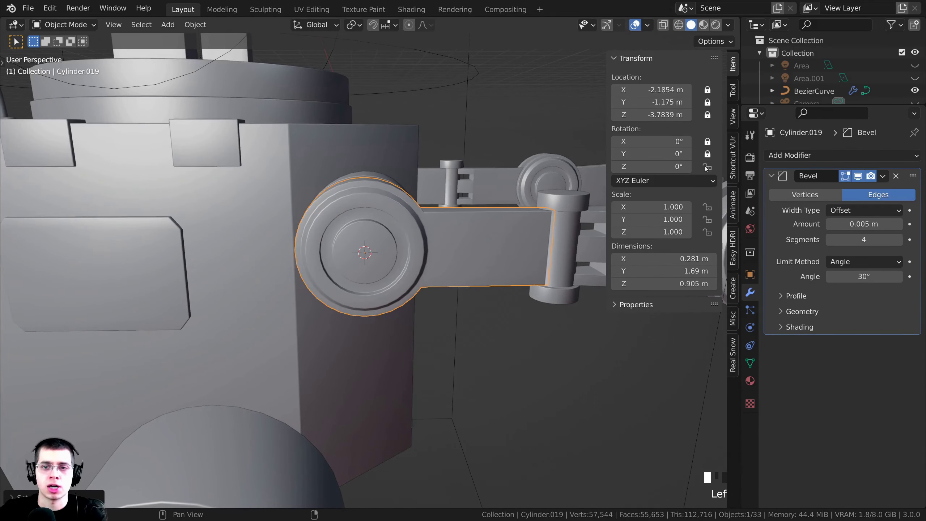
left_click_drag(707, 232, 707, 233)
key("r")
key("x")
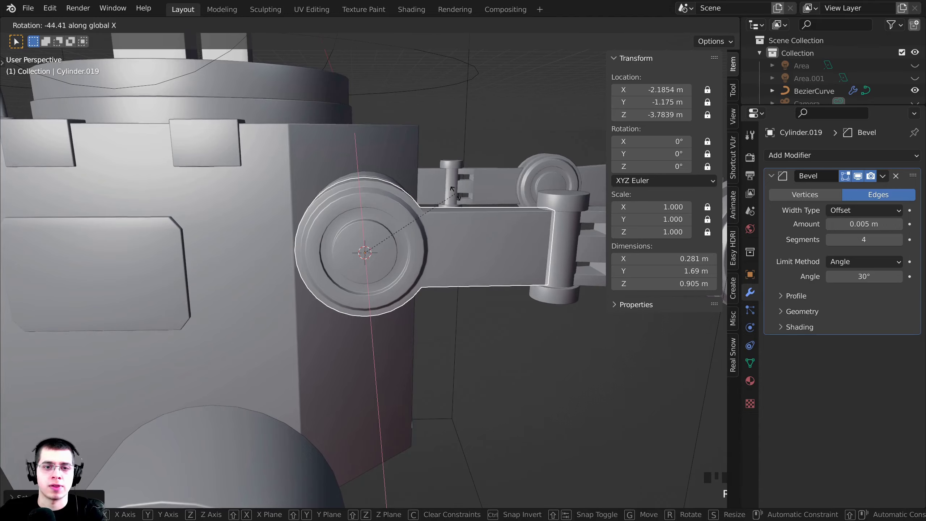
right_click(456, 193)
- Unlock only the X rotation of the shoulder segment and test rotating it about that axis
left_click(707, 142)
key("r")
key("x")
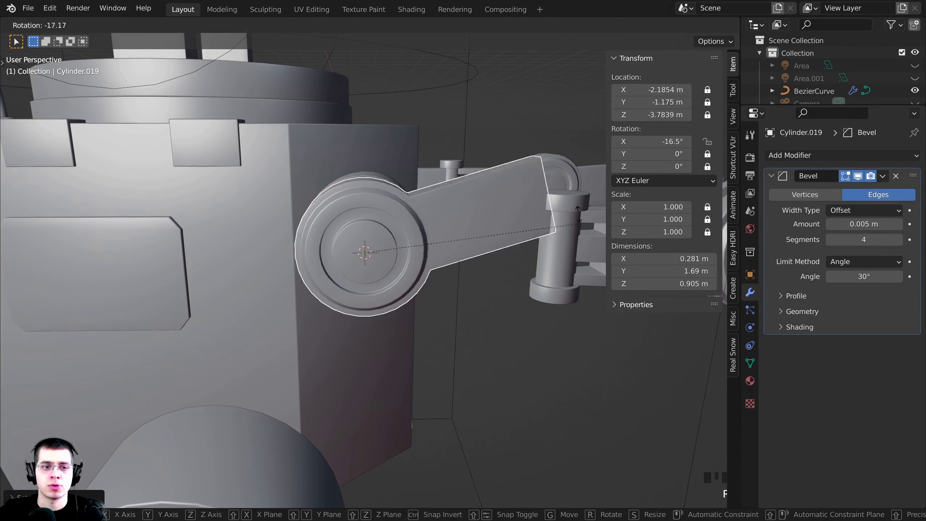
right_click(533, 306)
- Snap the 3D cursor to the central circular face of the opposite arm's shoulder segment
scroll(454, 325, "down", 4)
middle_click_drag(454, 325, 331, 258)
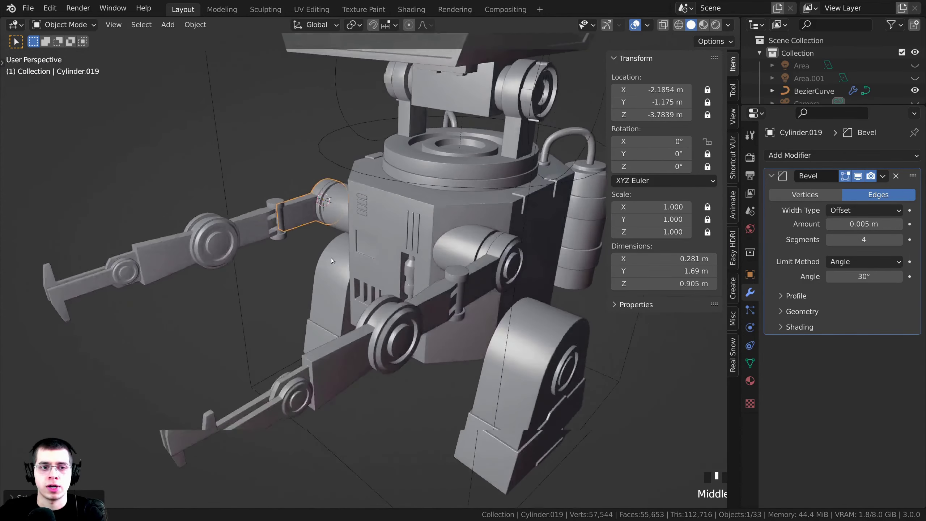
scroll(388, 300, "up", 3)
left_click(388, 300)
middle_click_drag(388, 299, 427, 242)
scroll(427, 242, "up", 1)
key("Tab")
right_click(455, 302)
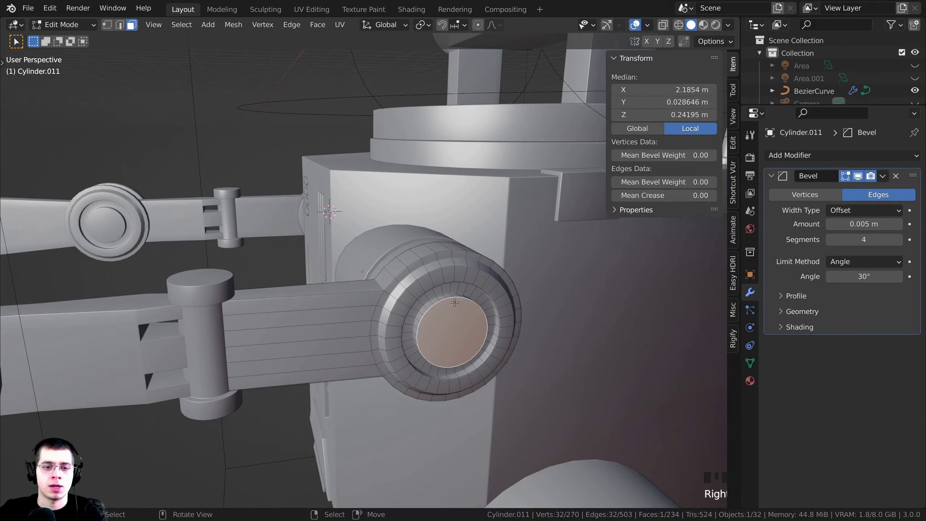
middle_click_drag(455, 302, 429, 256)
key("shift+s")
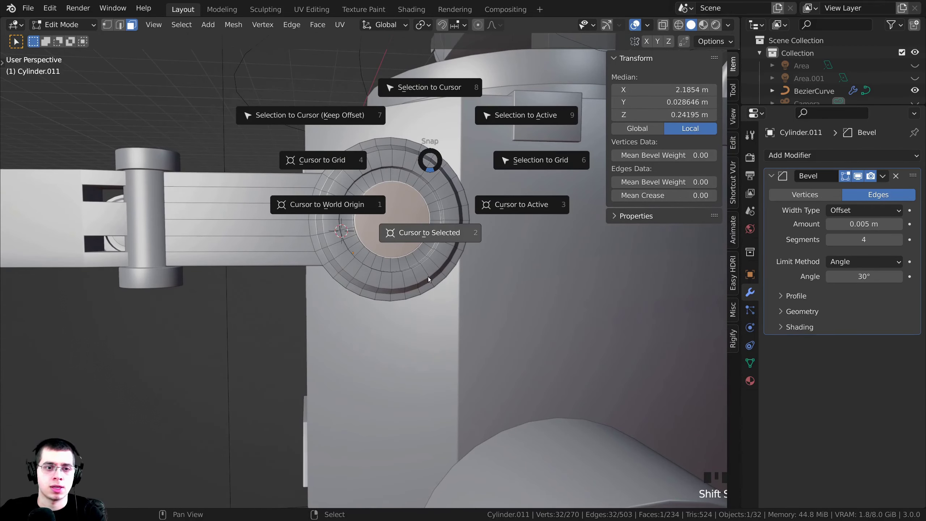
left_click(428, 277)
- Return to Object Mode and set the positive-X shoulder segment's origin to the 3D cursor
key("Tab")
left_click(196, 26)
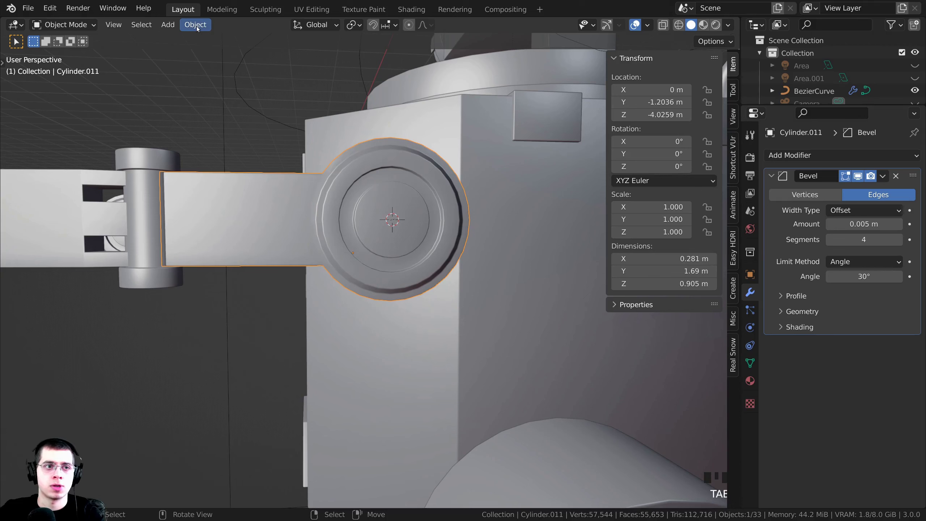
mouse_move(217, 52)
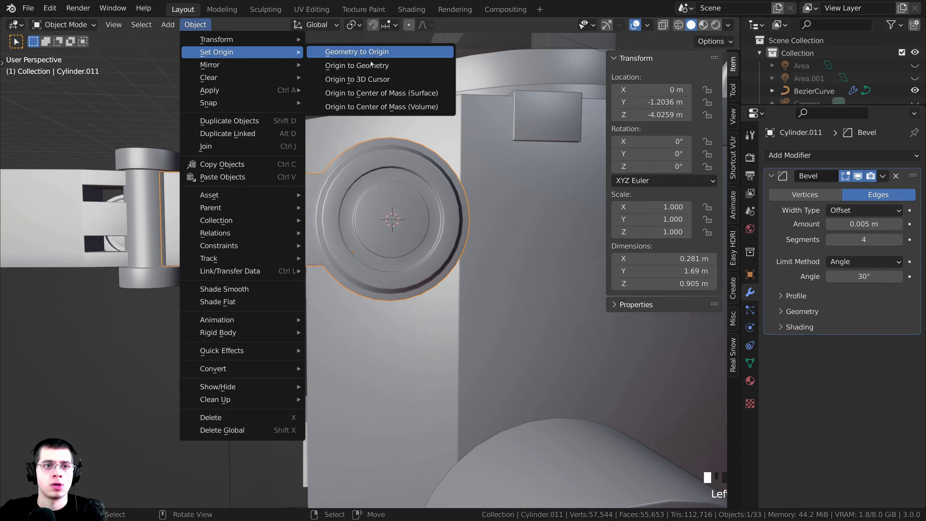
left_click(367, 80)
- Lock the segment's location, scale and Y and Z rotation, leaving X rotation free, test the rotation and save the file
left_click_drag(707, 89, 708, 102)
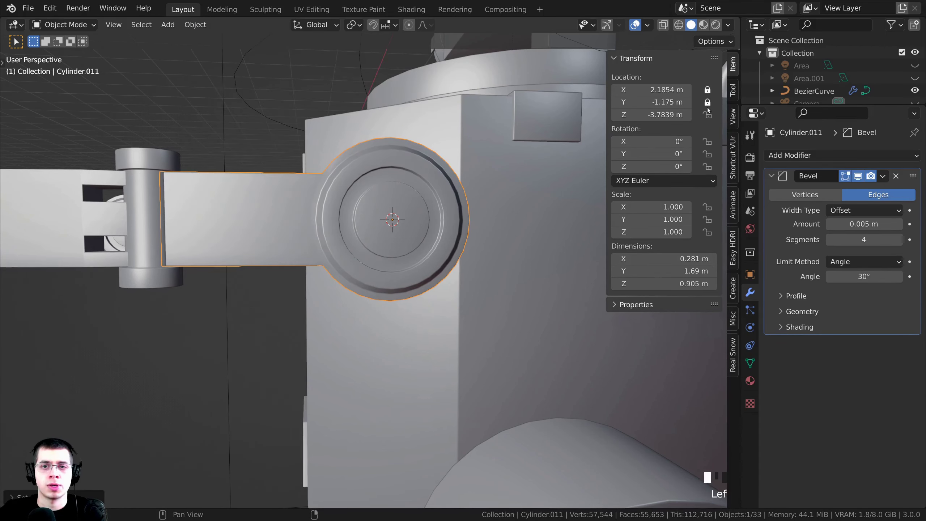
left_click(707, 141)
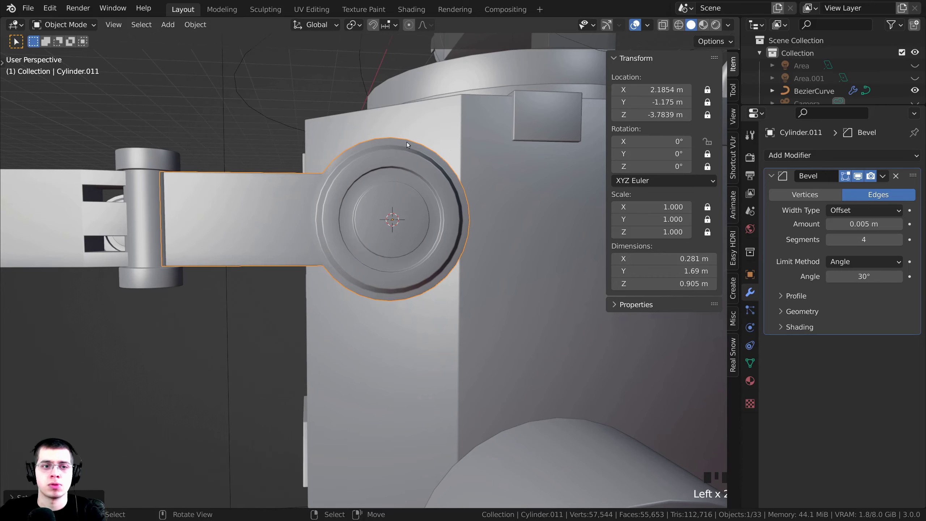
key("r")
right_click(443, 219)
scroll(375, 246, "down", 5)
key("ctrl+s")
- Parent both claw pieces of the positive-X arm to its forearm segment using Object (Keep Transform)
middle_click_drag(374, 247, 242, 255, "shift")
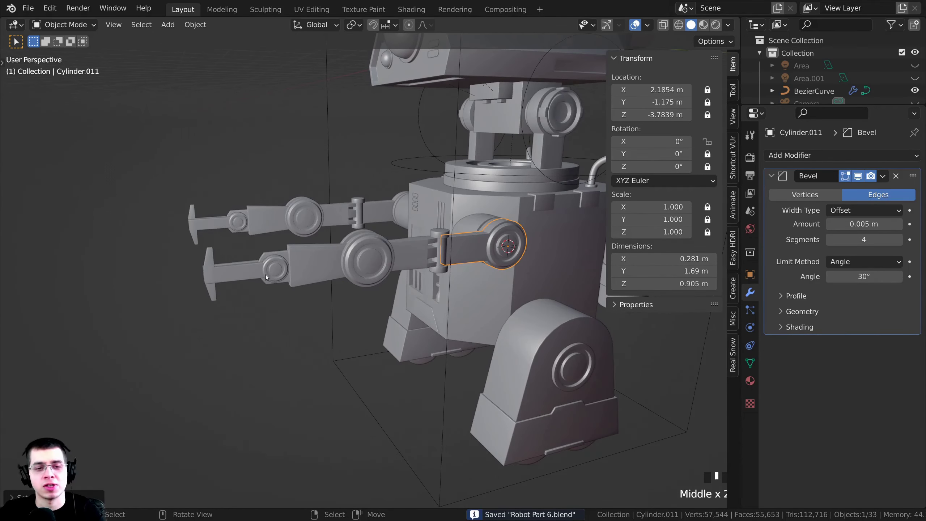
scroll(327, 320, "up", 2)
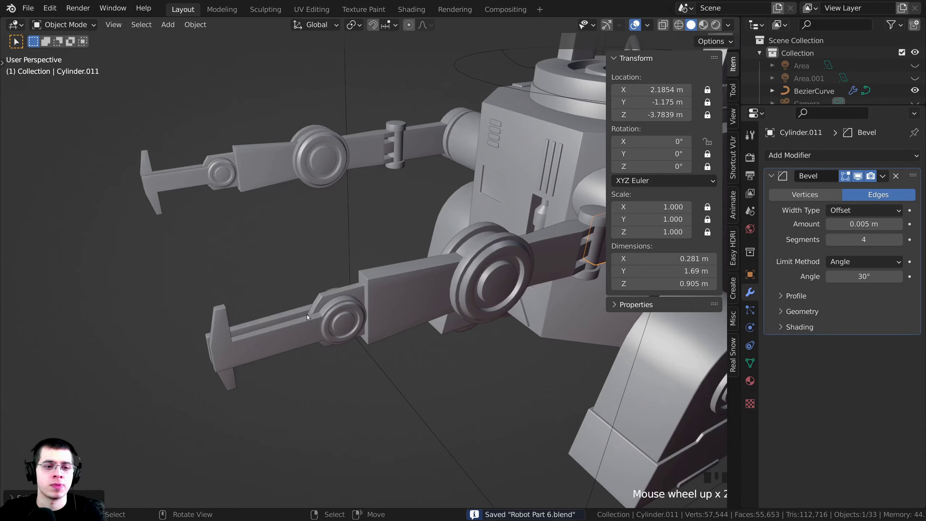
right_click(283, 327)
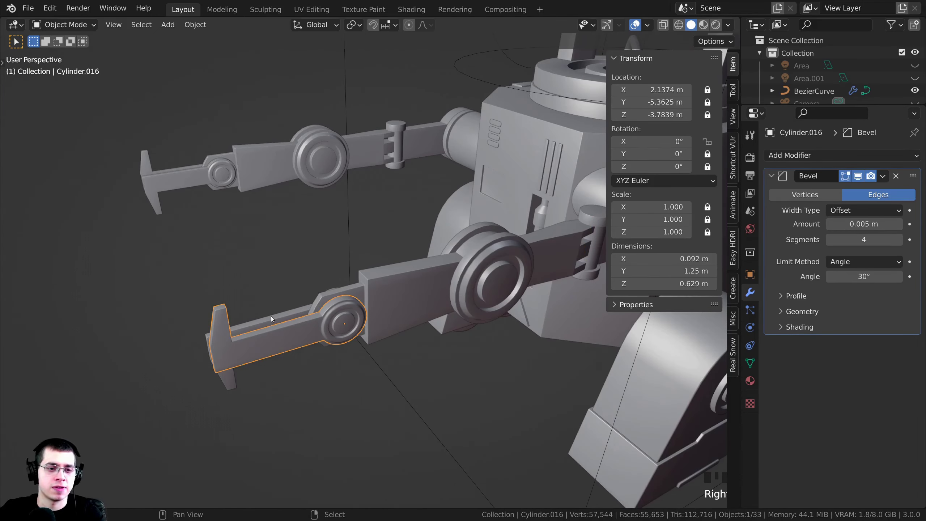
right_click(271, 316, "shift")
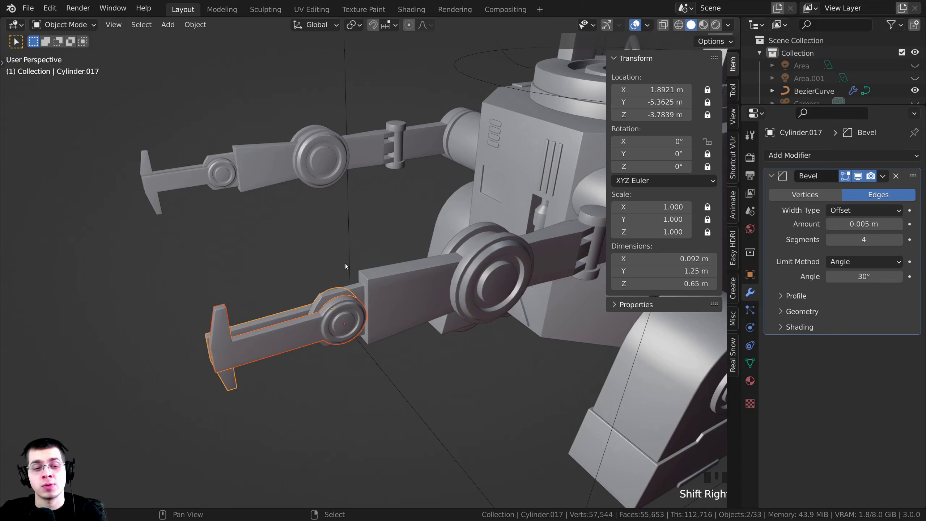
right_click(389, 297, "shift")
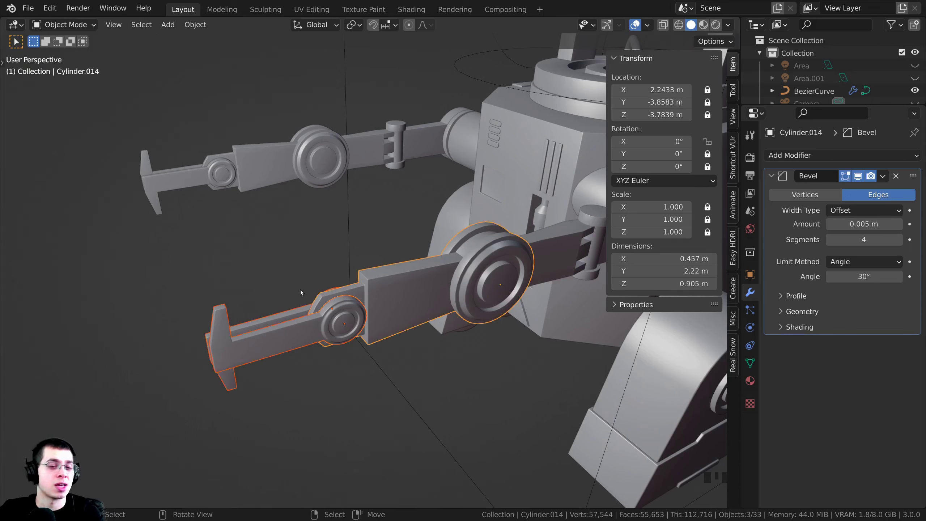
middle_click_drag(292, 319, 394, 278)
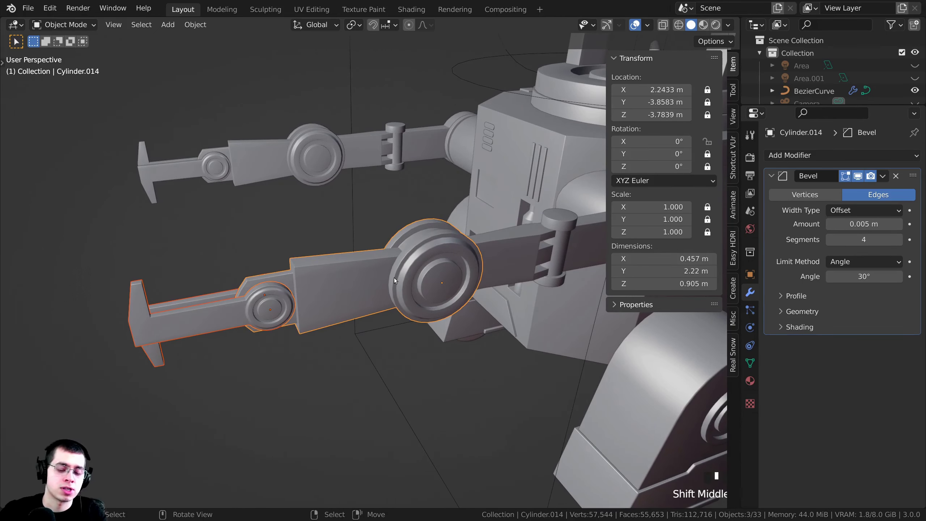
key("ctrl+p")
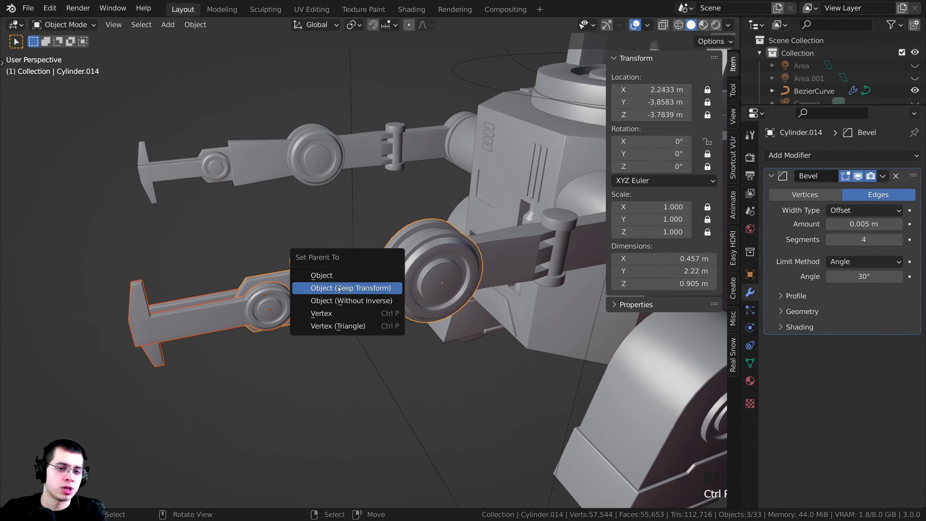
left_click(332, 288)
- Rotate the forearm segment upward about X to test that the claws follow it
middle_click_drag(346, 286, 340, 273)
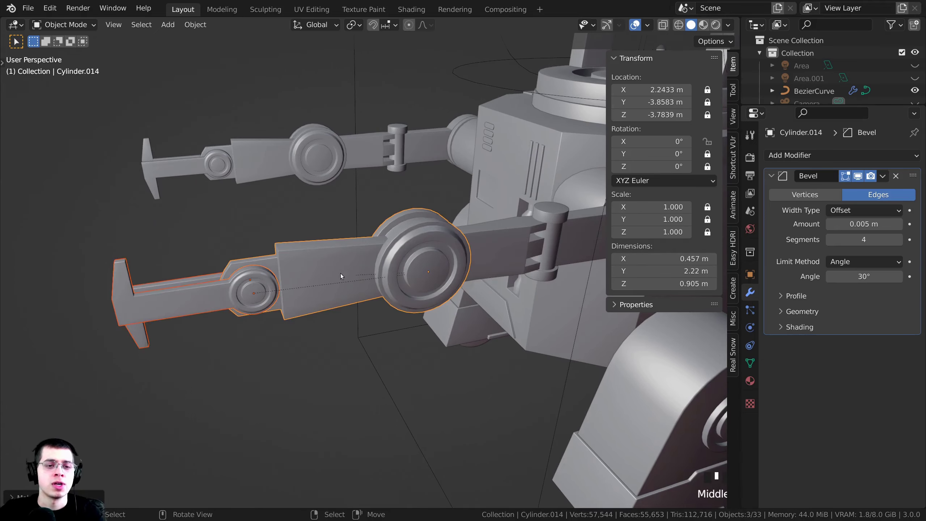
key("r")
left_click(483, 327)
scroll(474, 311, "down", 3)
middle_click_drag(471, 292, 438, 247)
middle_click_drag(438, 247, 451, 249, "shift")
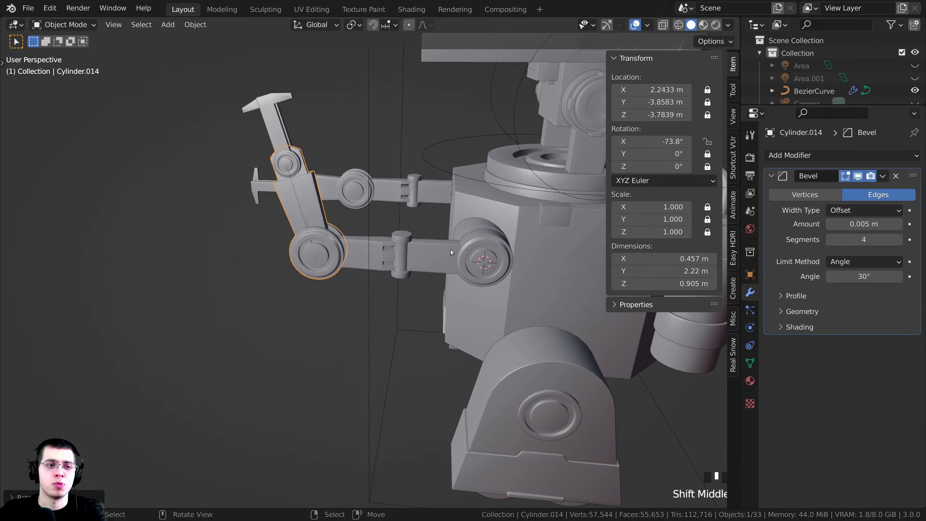
key("r")
left_click(325, 210)
- Test the claw by rotating one piece to 52° and the other to -63.5° about X
middle_click_drag(281, 144, 325, 213, "shift")
left_click(324, 208)
key("r")
left_click(342, 182)
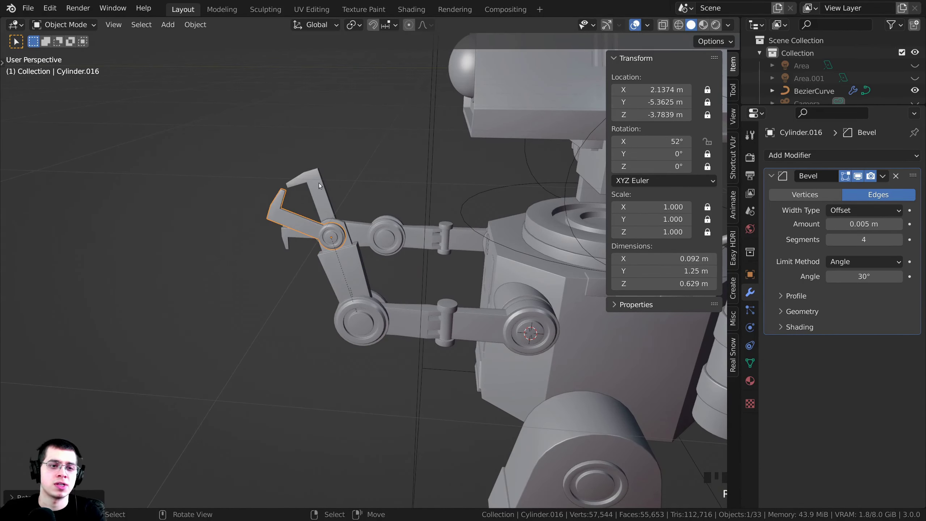
left_click(319, 182)
key("r")
left_click(378, 207)
middle_click_drag(357, 263, 359, 217, "shift")
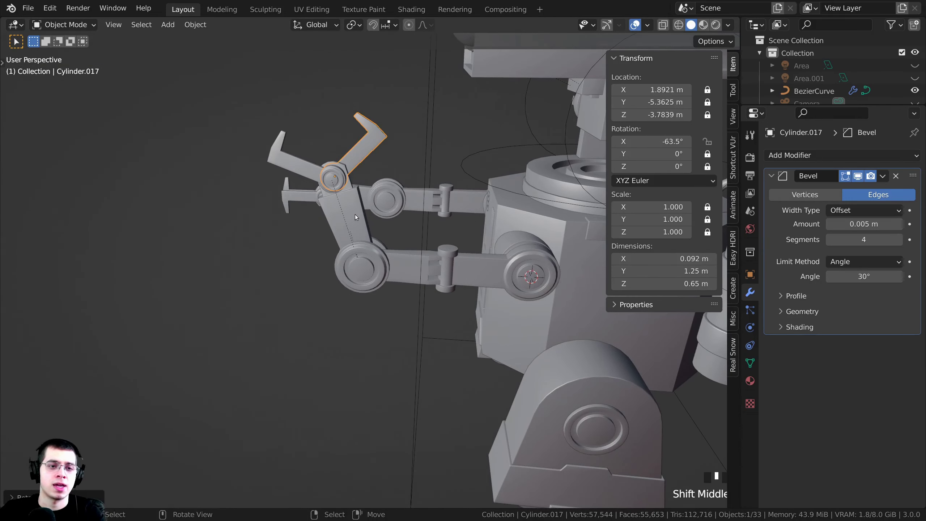
- Clear the rotation of the forearm and both claw pieces, then deselect everything
left_click(324, 182)
right_click(319, 177, "shift")
right_click(355, 164, "shift")
middle_click_drag(397, 176, 410, 203, "shift")
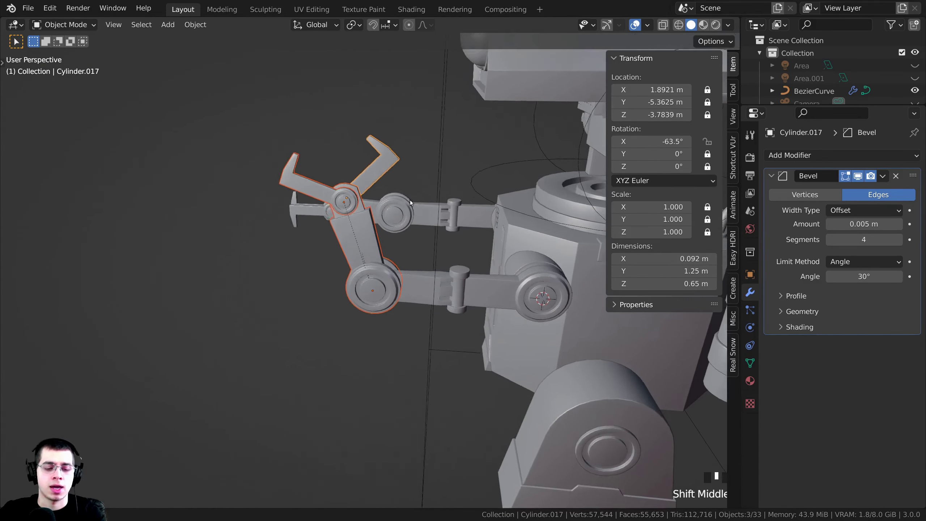
scroll(411, 204, "up", 1)
key("alt+r")
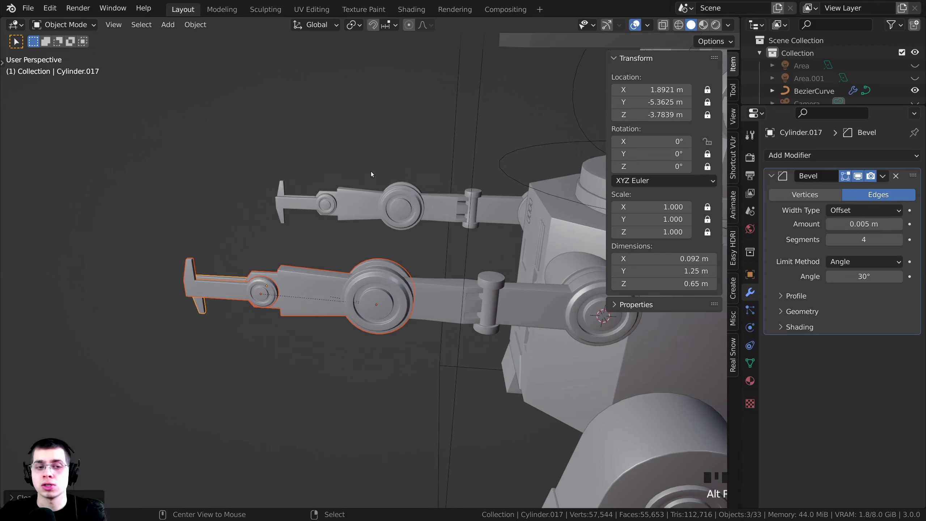
key("alt+a")
- Parent the forearm to the hinged middle arm segment with Object (Keep Transform) and test the hinge's Z rotation
middle_click_drag(463, 259, 385, 273, "shift")
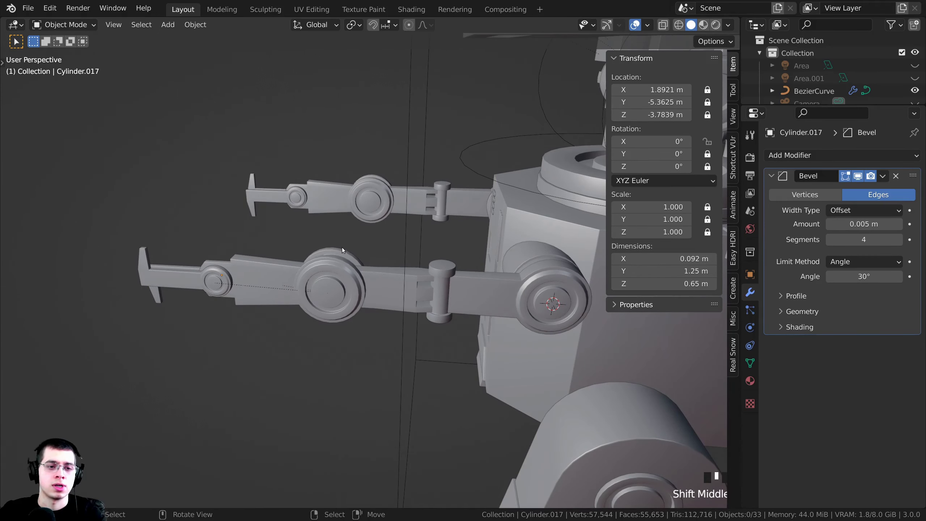
right_click(300, 260)
scroll(343, 300, "up", 1)
right_click(401, 282, "shift")
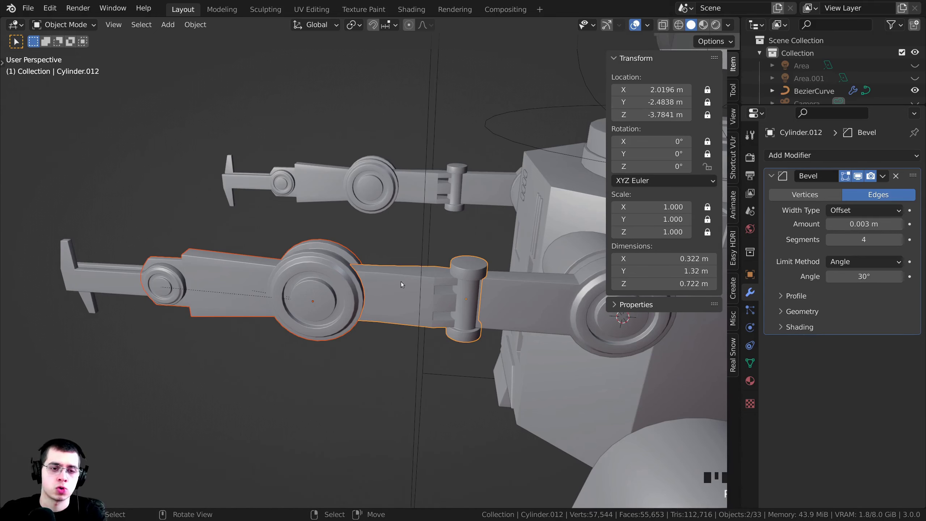
key("ctrl+p")
left_click(403, 283)
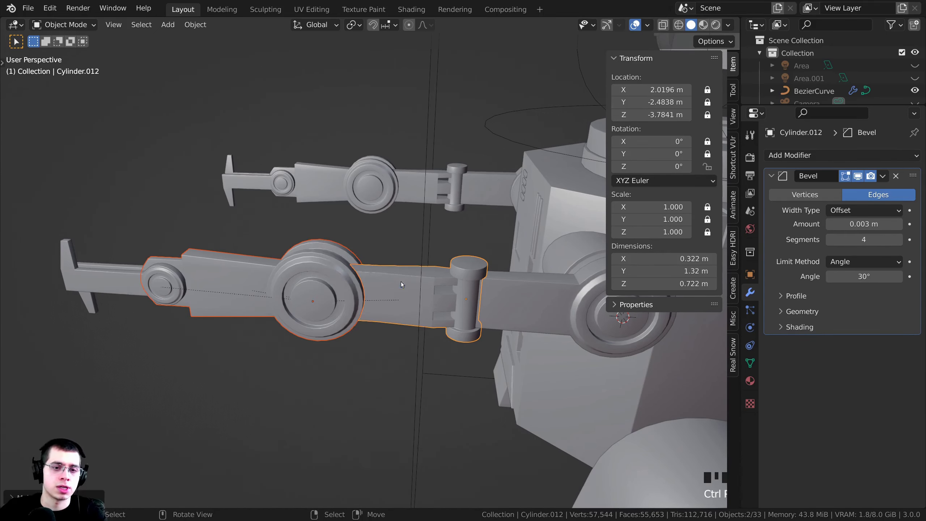
middle_click_drag(401, 281, 374, 282, "shift")
key("r")
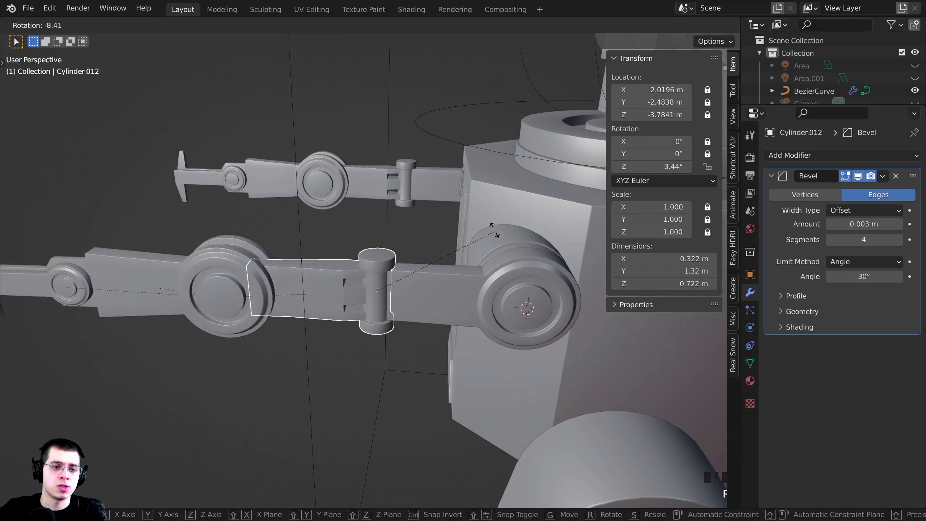
key("Escape")
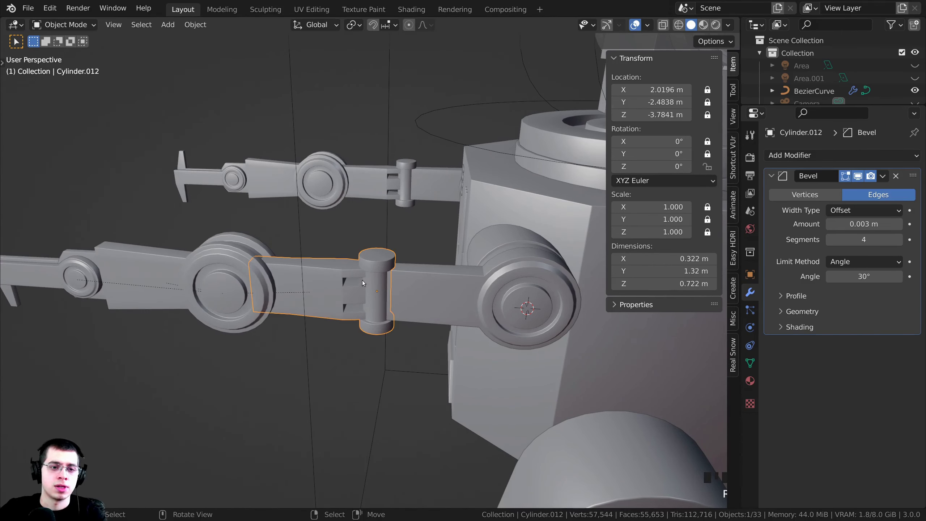
- Parent the hinged middle segment to the shoulder segment using Object (Keep Transform)
right_click(458, 284, "shift")
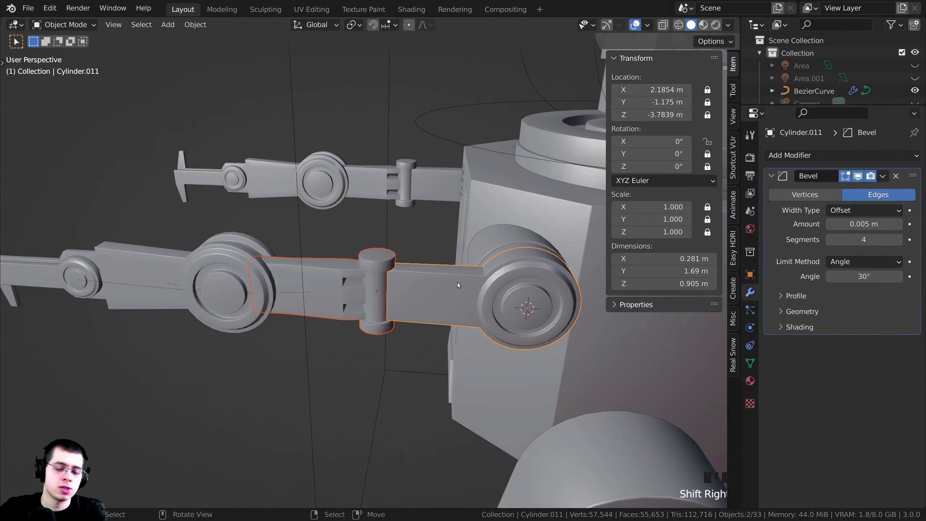
key("ctrl+p")
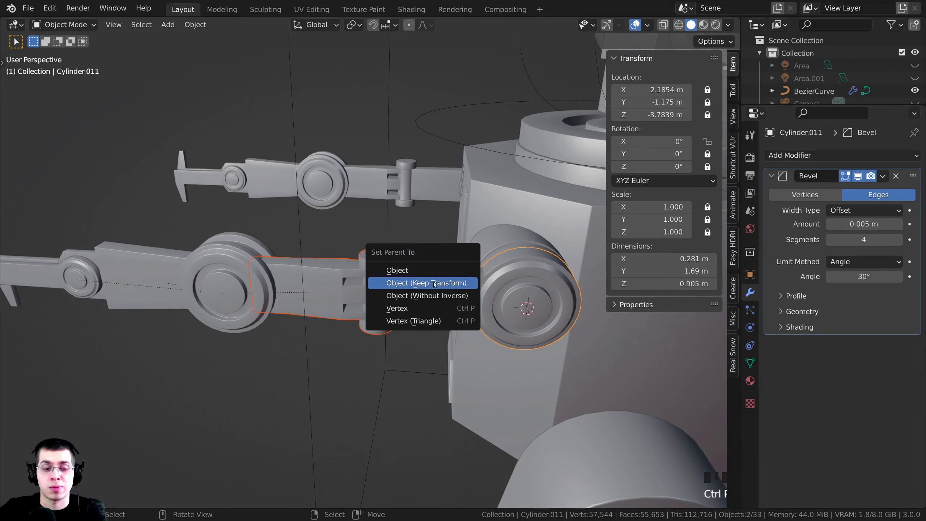
left_click(438, 285)
- Rotate the shoulder segment about X to swing the whole positive-X arm upward
right_click(454, 287)
scroll(454, 287, "down", 2)
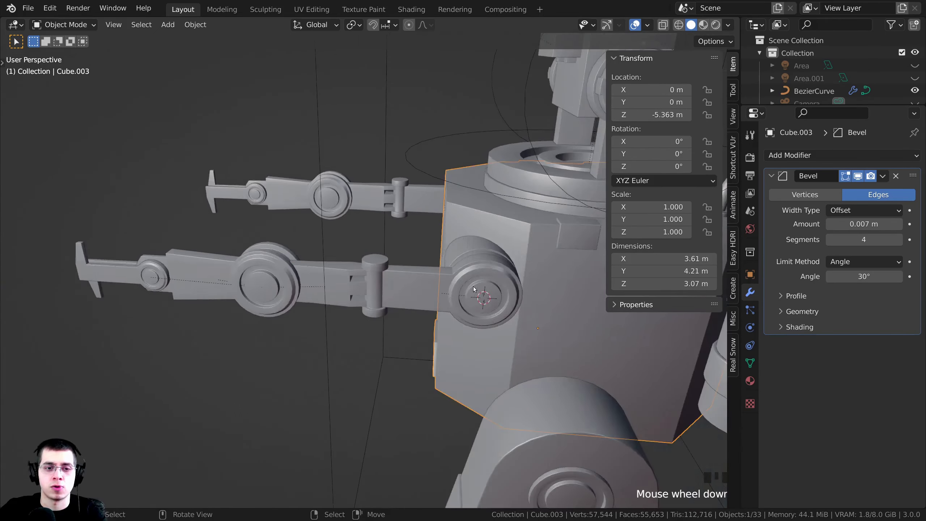
right_click(459, 259)
middle_click_drag(454, 287, 452, 237)
middle_click_drag(452, 237, 450, 249, "shift")
key("r")
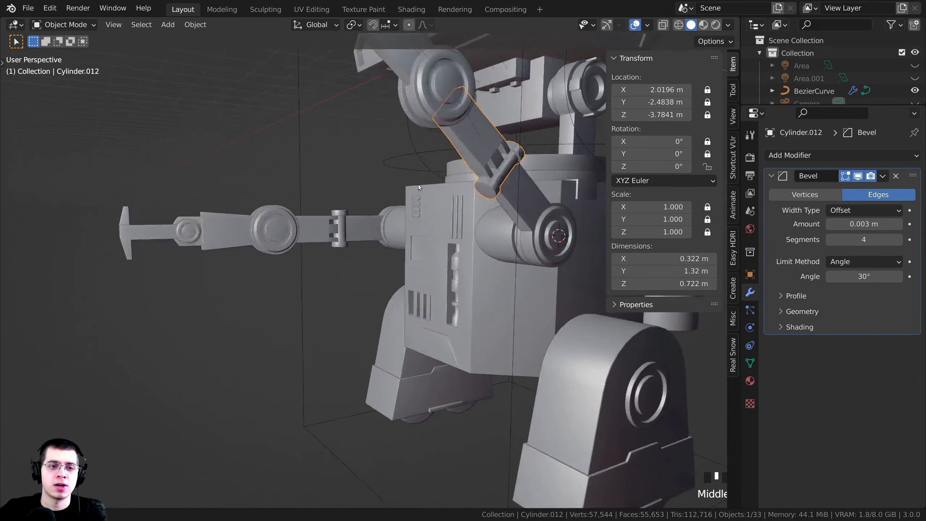
- Rotate the hinged middle segment about Z to swing the raised arm outward
middle_click_drag(418, 183, 471, 175)
middle_click_drag(470, 175, 503, 182, "shift")
key("r")
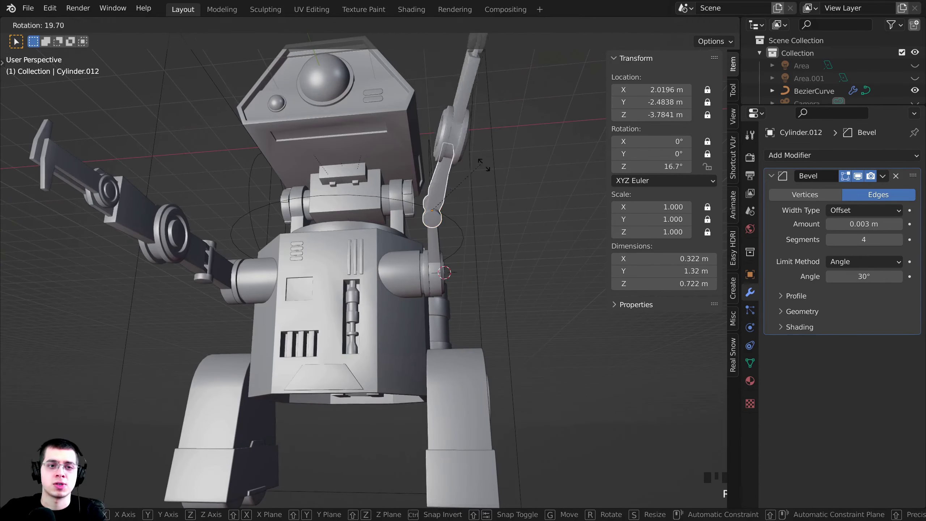
left_click(474, 147)
- Rotate the raised positive-X arm's forearm and both of its claw fingers about X to test the pose
middle_click_drag(473, 147, 484, 192, "shift")
right_click(483, 192)
key("r")
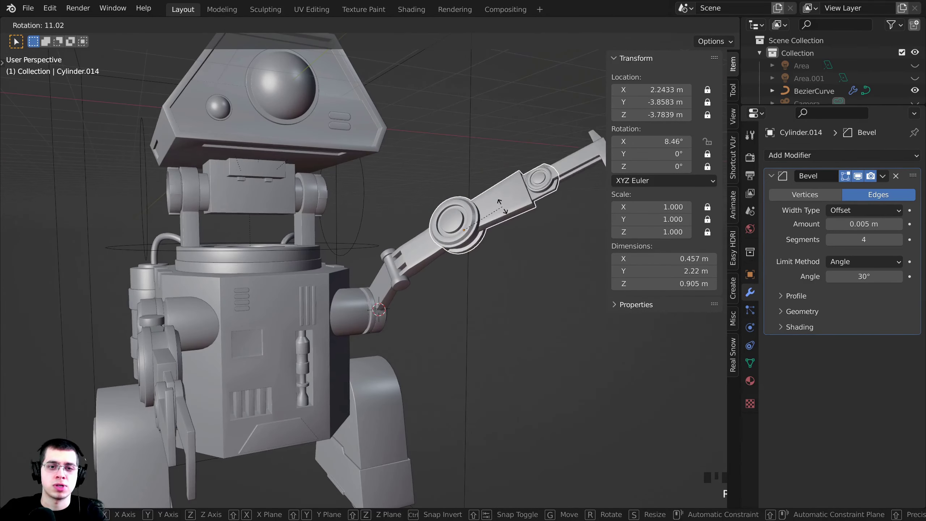
left_click(493, 199)
key("r")
left_click(500, 179)
right_click(546, 146)
key("r")
left_click(555, 134)
right_click(567, 146)
key("r")
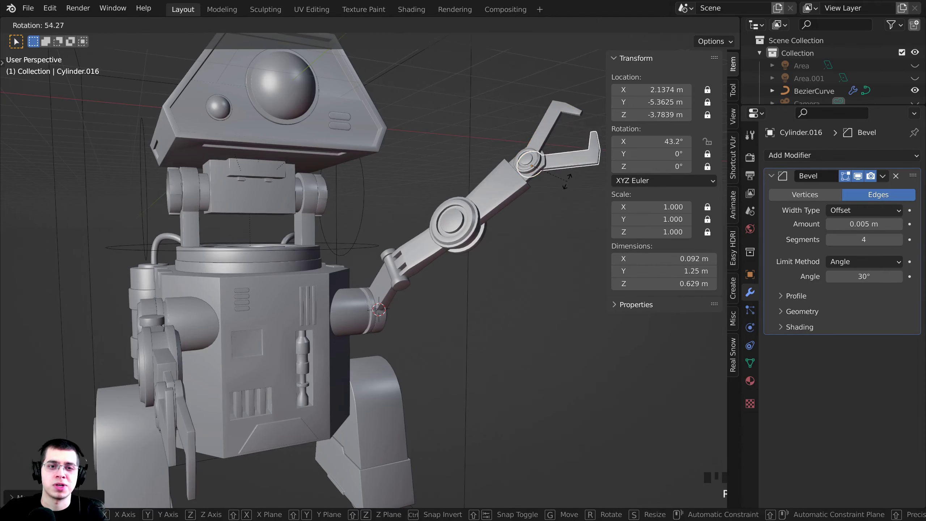
left_click(563, 186)
- Undo the test rotations of the positive-X arm back to its straight pose
middle_click_drag(499, 192, 379, 223)
key("ctrl+z")
key("ctrl+z")
key("ctrl+z")
key("ctrl+z")
key("ctrl+z")
key("ctrl+z")
key("ctrl+z")
key("ctrl+z")
key("ctrl+z")
key("ctrl+z")
key("ctrl+z")
key("ctrl+z")
key("ctrl+z")
- Parent the positive-X shoulder segment to the mirrored shoulder cylinder using Object (Keep Transform)
middle_click_drag(379, 223, 412, 259, "shift")
scroll(405, 255, "up", 4)
right_click(390, 250)
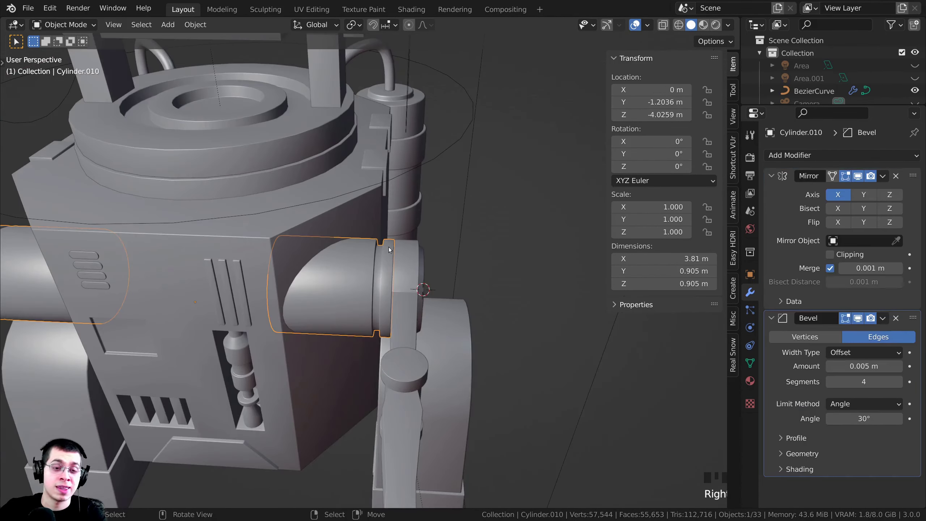
scroll(398, 257, "down", 2)
key("g")
right_click(369, 245)
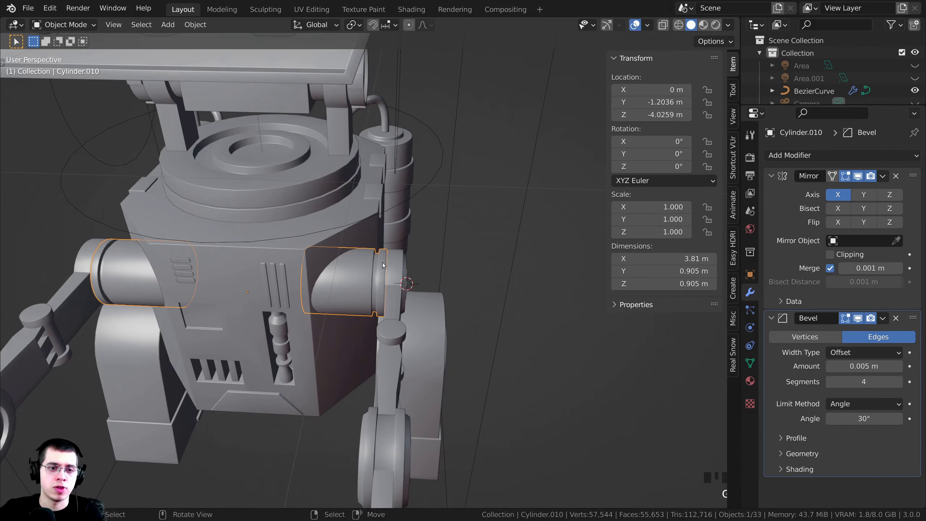
scroll(408, 252, "up", 2)
right_click(408, 251)
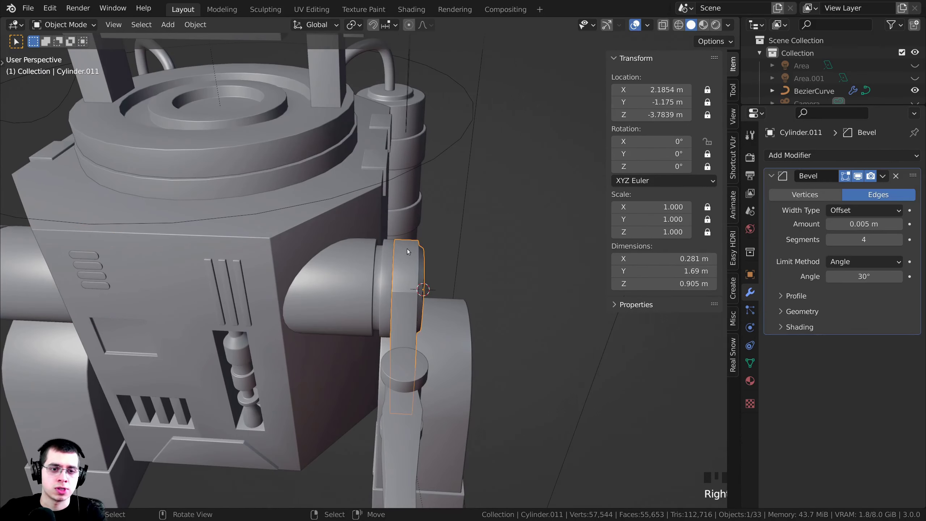
right_click(342, 272, "shift")
key("ctrl+p")
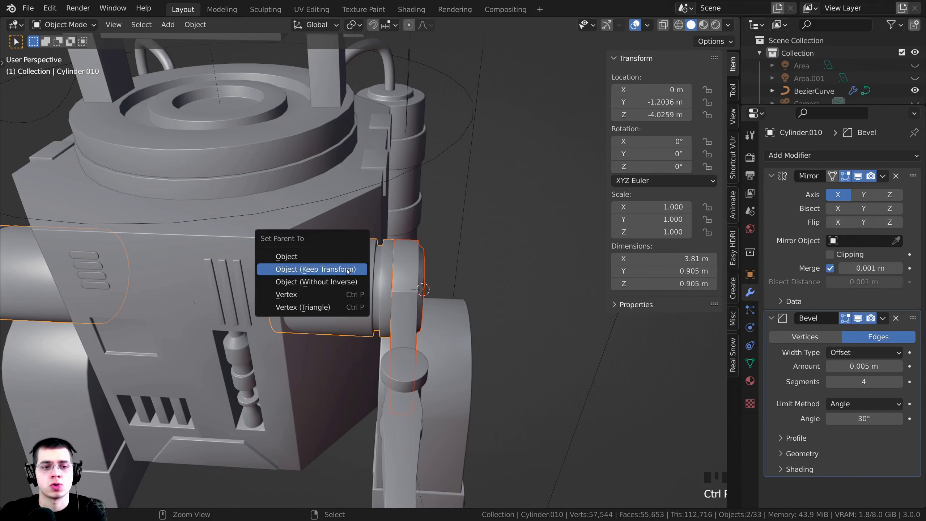
left_click(302, 270)
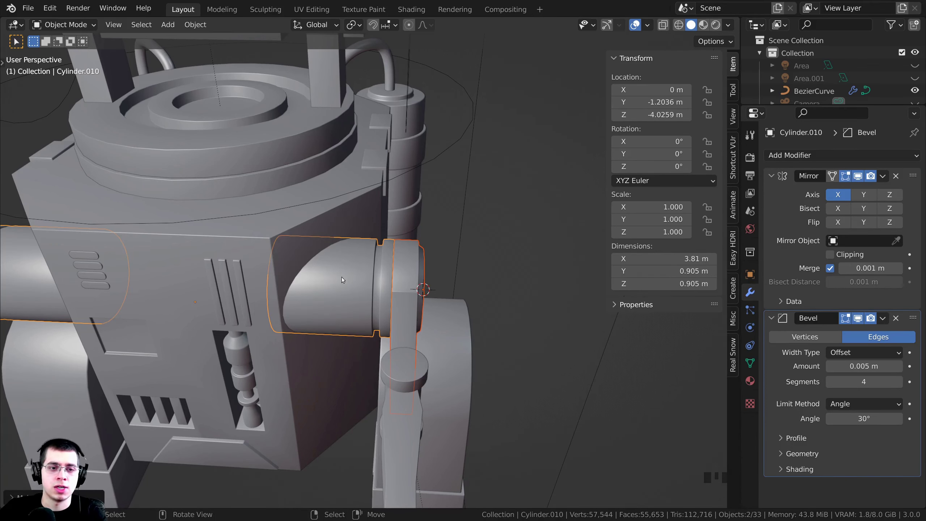
- Try moving the mirrored shoulder cylinder to test whether the positive-X arm follows it
middle_click_drag(342, 276, 530, 247, "shift")
right_click(445, 253)
right_click(444, 254)
scroll(444, 255, "down", 4)
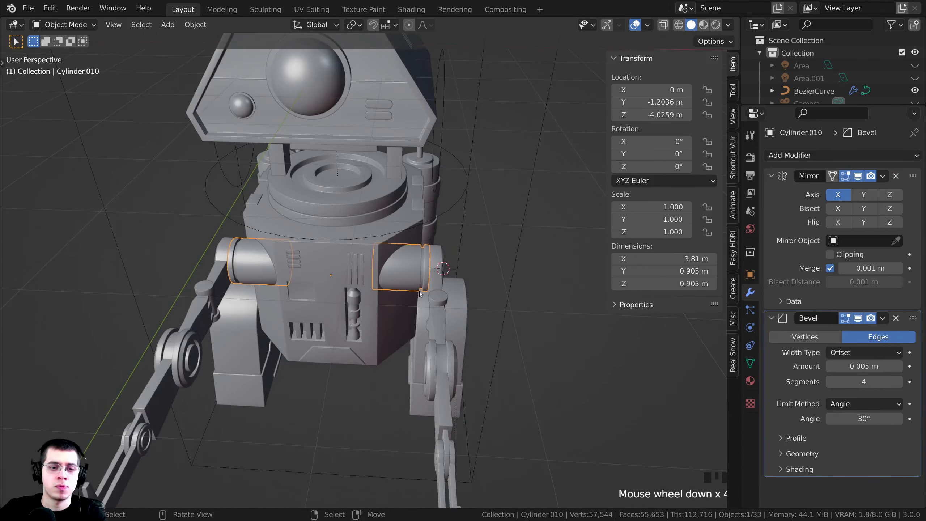
key("g")
right_click(444, 262)
- Parent both claw fingers of the negative-X arm to its forearm using Object (Keep Transform)
middle_click_drag(247, 288, 374, 246, "shift")
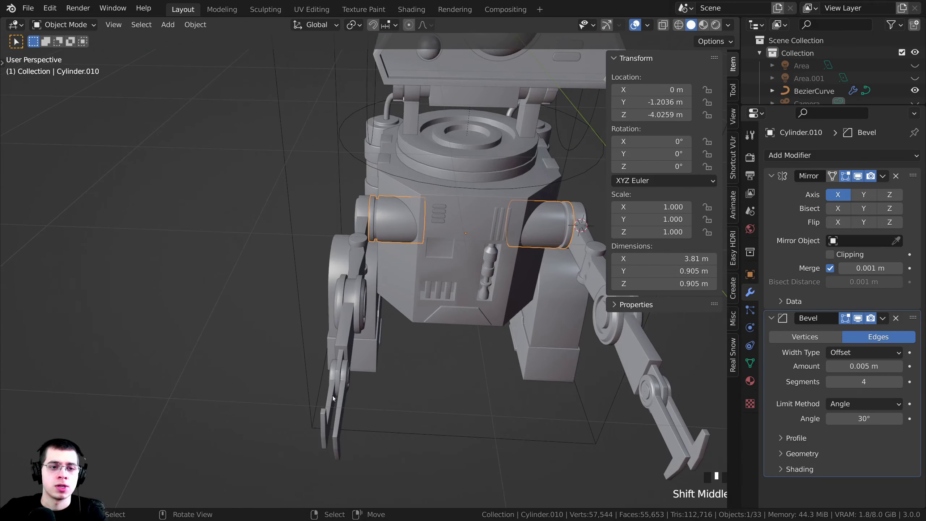
middle_click_drag(392, 297, 455, 274)
scroll(460, 328, "up", 4)
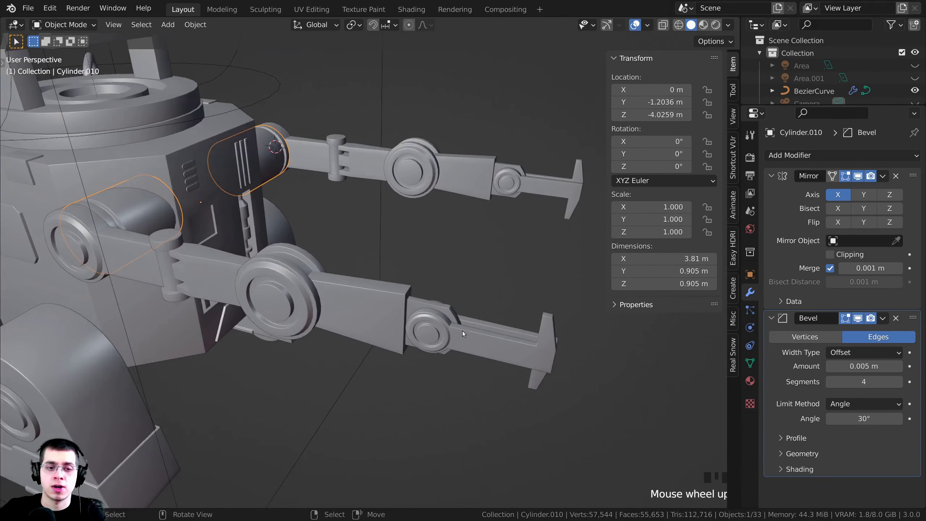
right_click(475, 334)
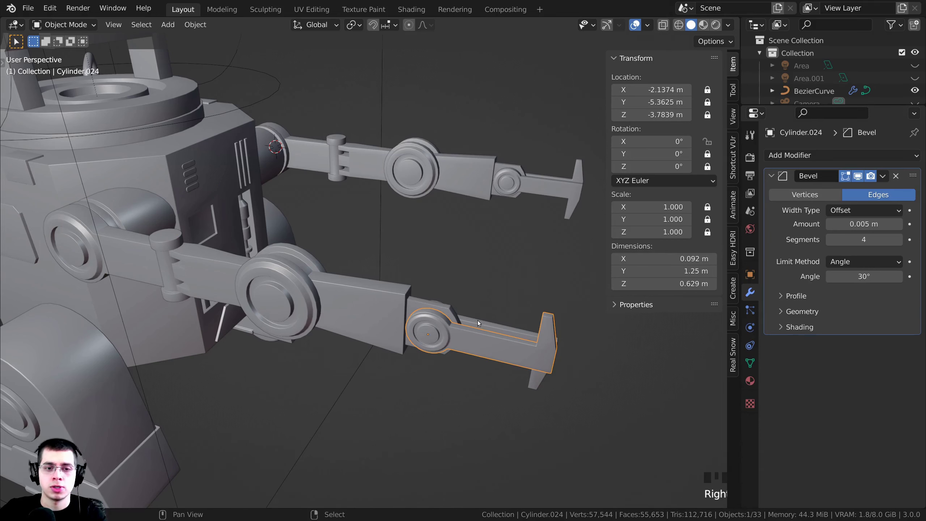
right_click(477, 319, "shift")
right_click(351, 296, "shift")
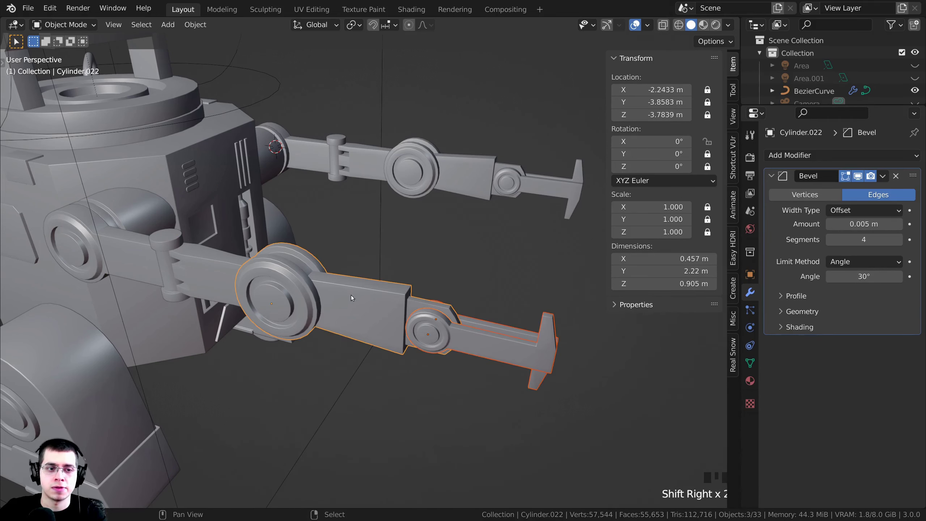
key("ctrl+p")
left_click(361, 292)
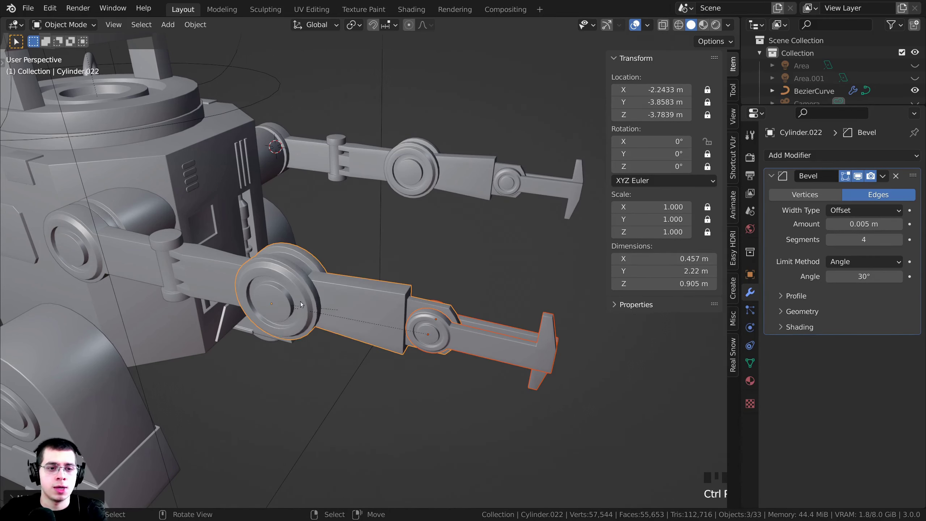
- Parent the negative-X forearm to its hinged middle segment using Object (Keep Transform)
middle_click_drag(361, 295, 493, 309, "shift")
right_click(499, 309)
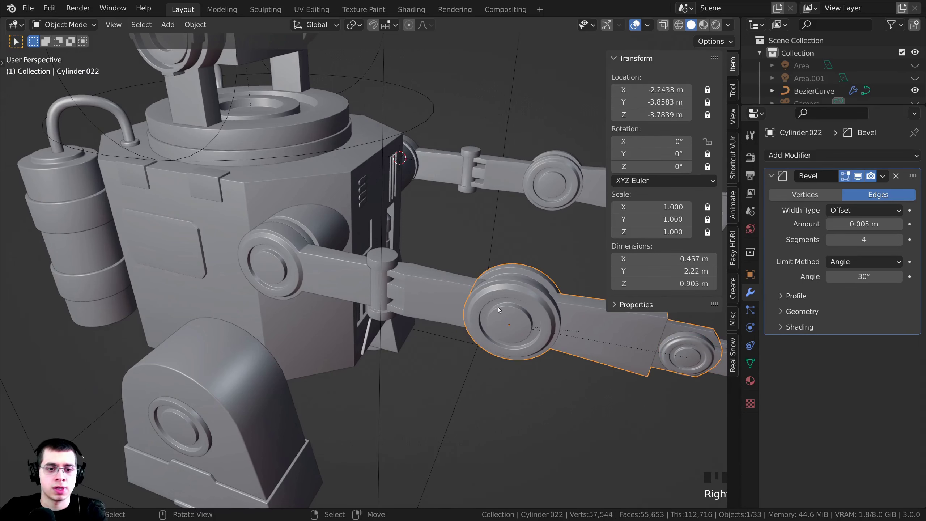
right_click(419, 290, "shift")
key("ctrl+p")
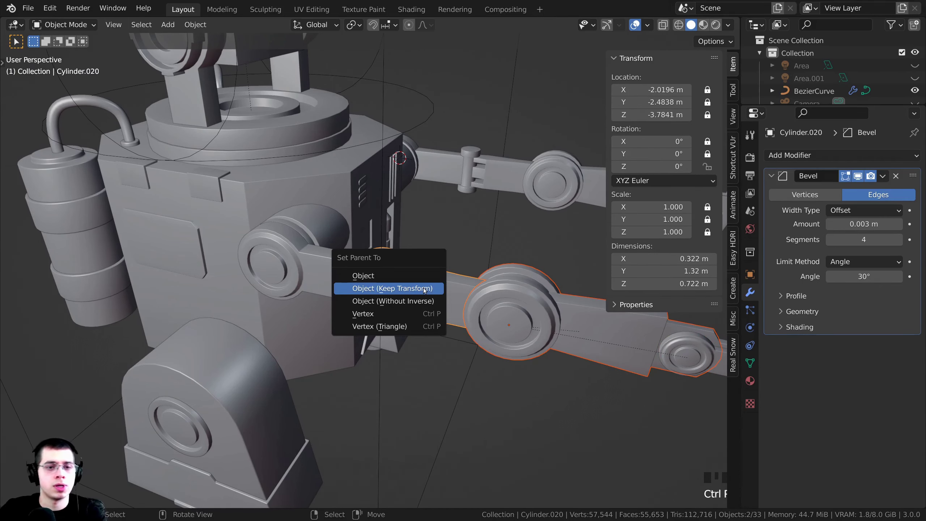
left_click(423, 289)
- Parent the negative-X hinged middle segment to its shoulder segment using Object (Keep Transform)
middle_click_drag(423, 289, 435, 318, "shift")
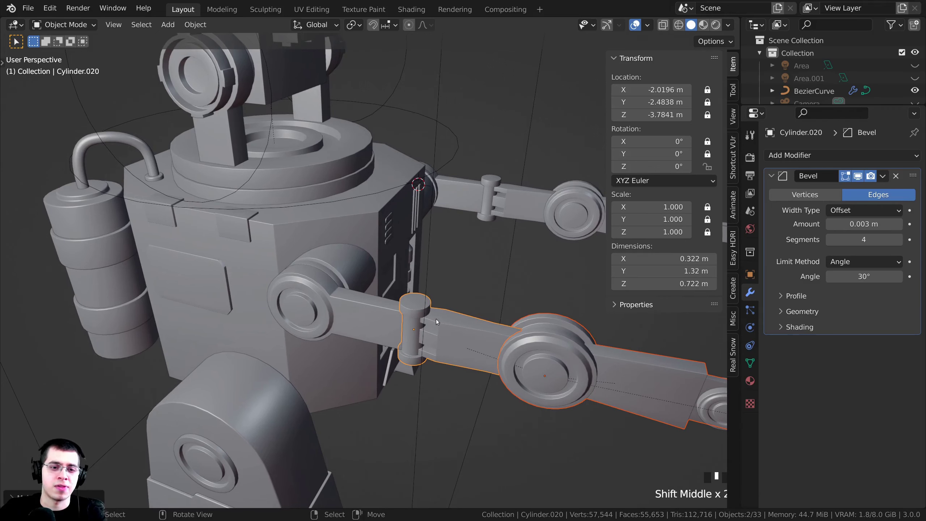
right_click(451, 336)
scroll(412, 323, "up", 1)
right_click(366, 310, "shift")
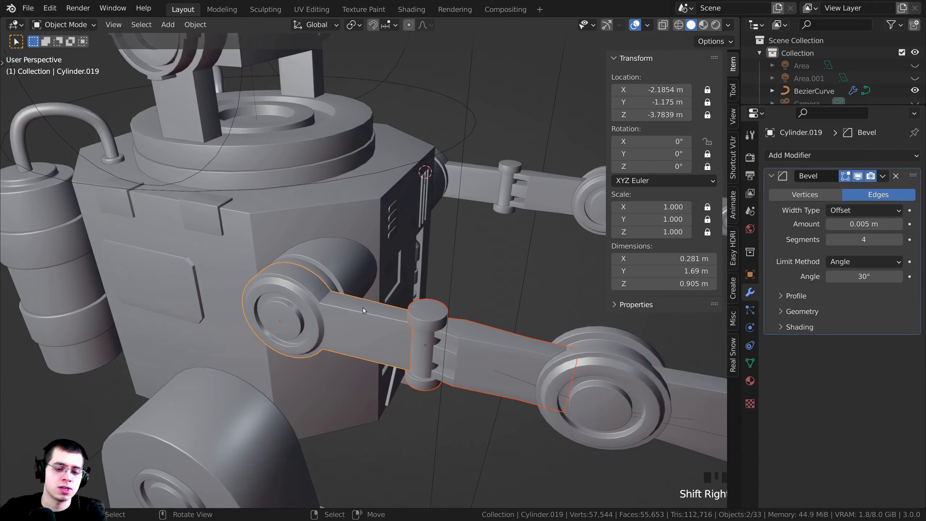
key("ctrl+p")
left_click(365, 308)
- Parent the negative-X shoulder segment to the mirrored shoulder cylinder with Object (Keep Transform) and test moving the cylinder
middle_click_drag(347, 303, 342, 316, "shift")
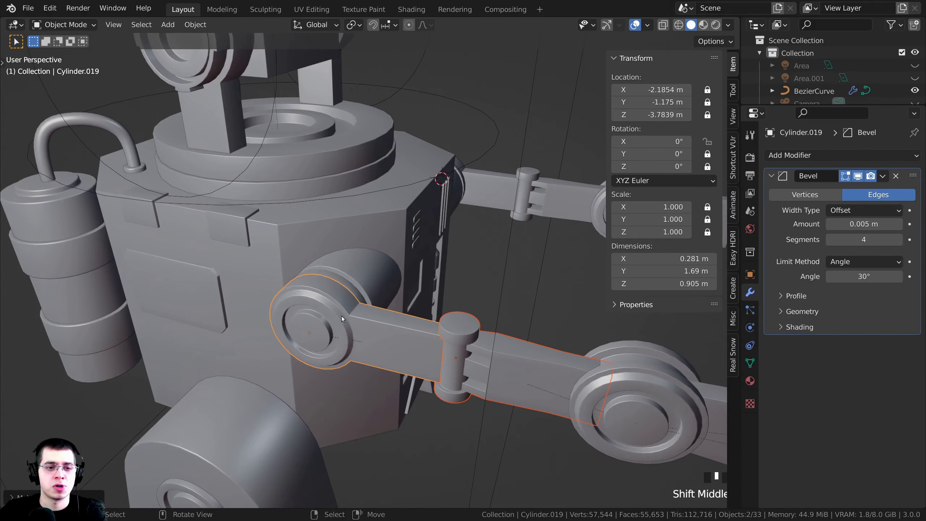
right_click(322, 309)
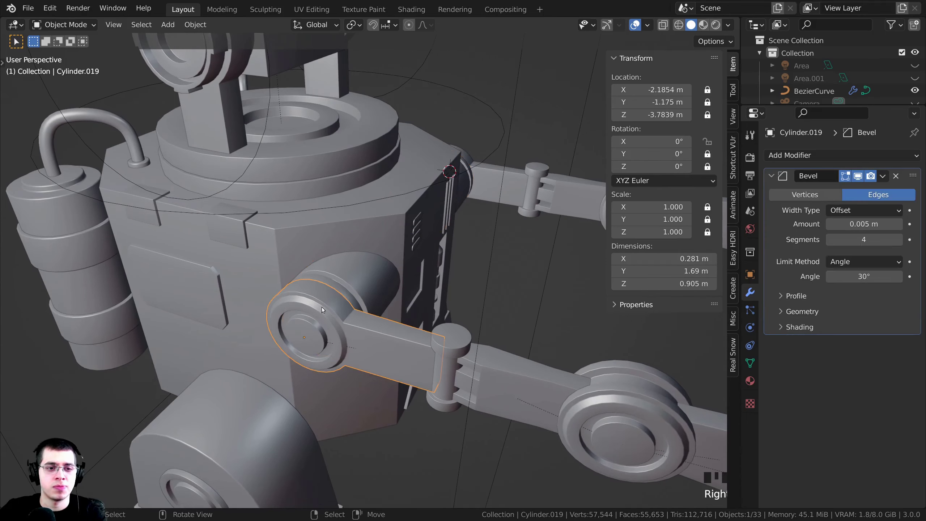
right_click(346, 273, "shift")
key("ctrl+p")
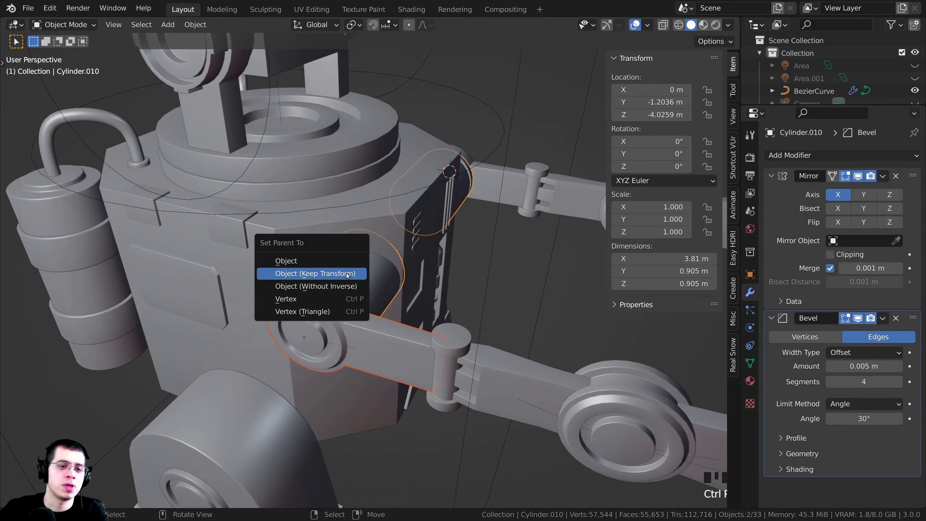
left_click(346, 273)
scroll(353, 261, "down", 5)
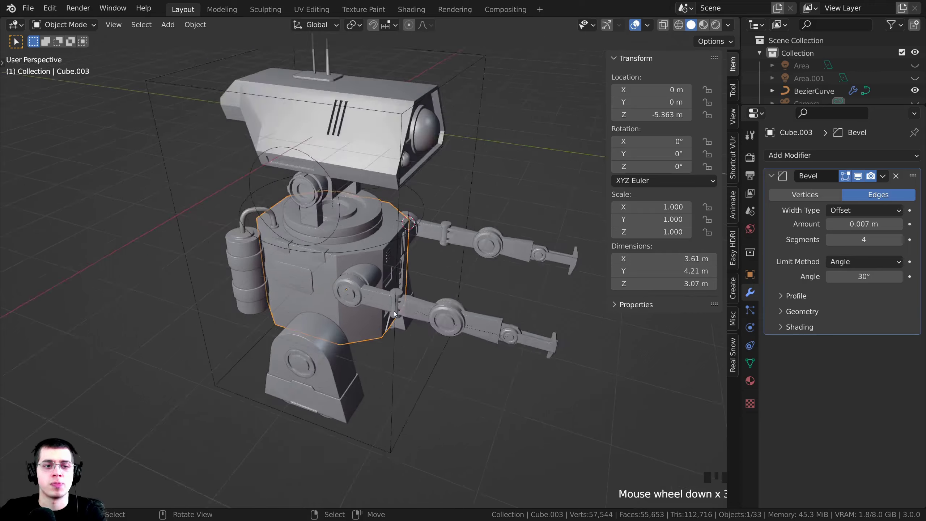
key("g")
key("Escape")
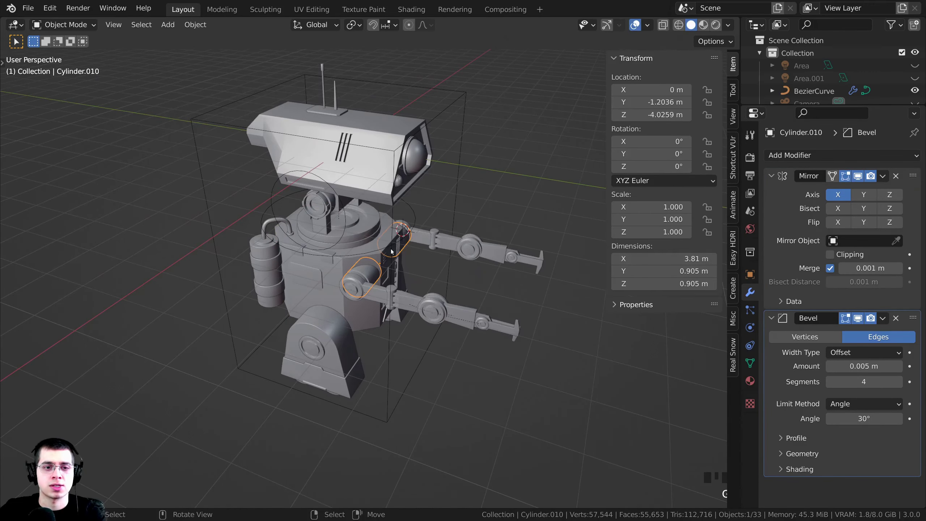
- Rotate the negative-X shoulder segment about X to raise the arm, and swing its hinged middle segment about Z
middle_click_drag(423, 278, 346, 225, "shift")
scroll(311, 321, "up", 3)
right_click(312, 321)
key("r")
left_click(420, 192)
right_click(372, 252)
key("r")
left_click(343, 181)
middle_click_drag(340, 180, 215, 219)
key("r")
left_click(304, 204)
- Rotate the negative-X forearm about X and spread its two claw fingers apart
right_click(305, 207)
key("r")
left_click(293, 189)
right_click(213, 219)
key("r")
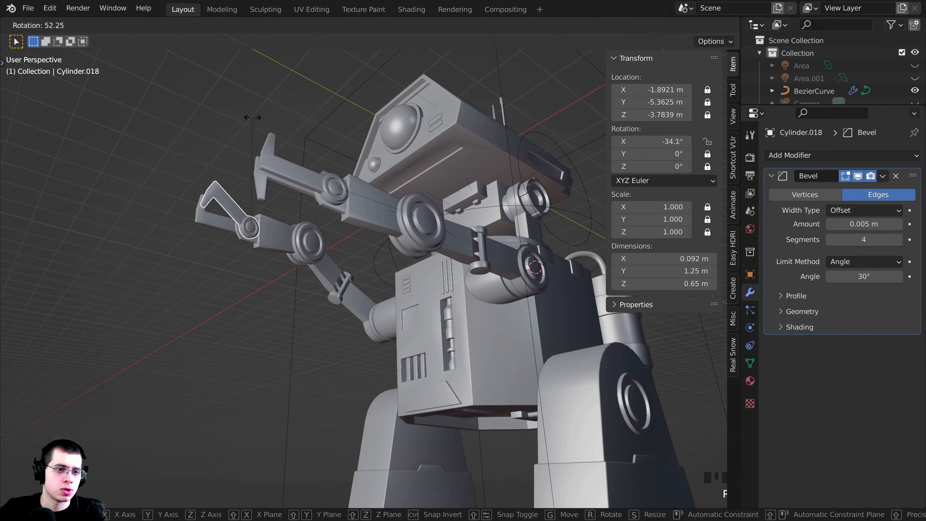
left_click(210, 215)
right_click(216, 221)
key("r")
left_click(227, 199)
- Clear the rotation of both claw fingers, the forearm, the hinged segment and the shoulder segment of the negative-X arm
middle_click_drag(280, 289, 450, 229)
right_click(450, 225, "shift")
right_click(479, 227, "shift")
right_click(344, 249, "shift")
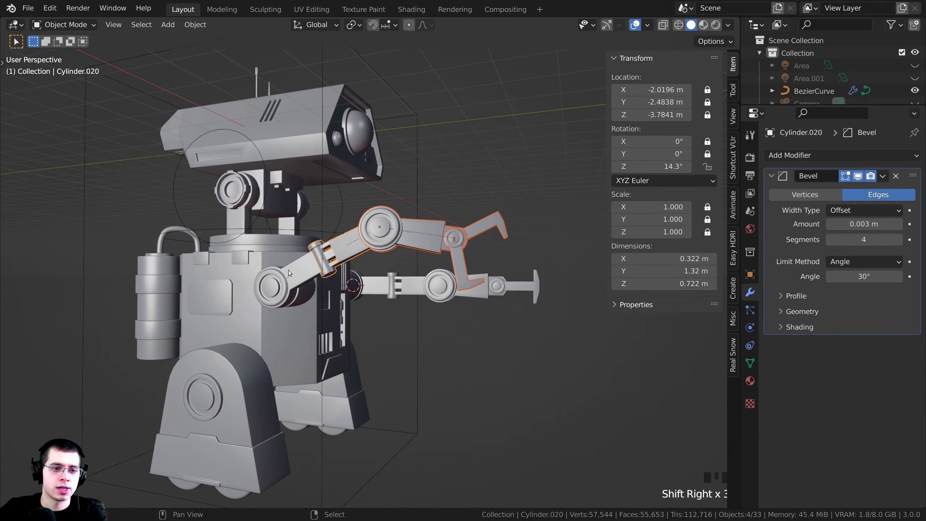
right_click(290, 270, "shift")
middle_click_drag(339, 287, 341, 293)
key("alt+r")
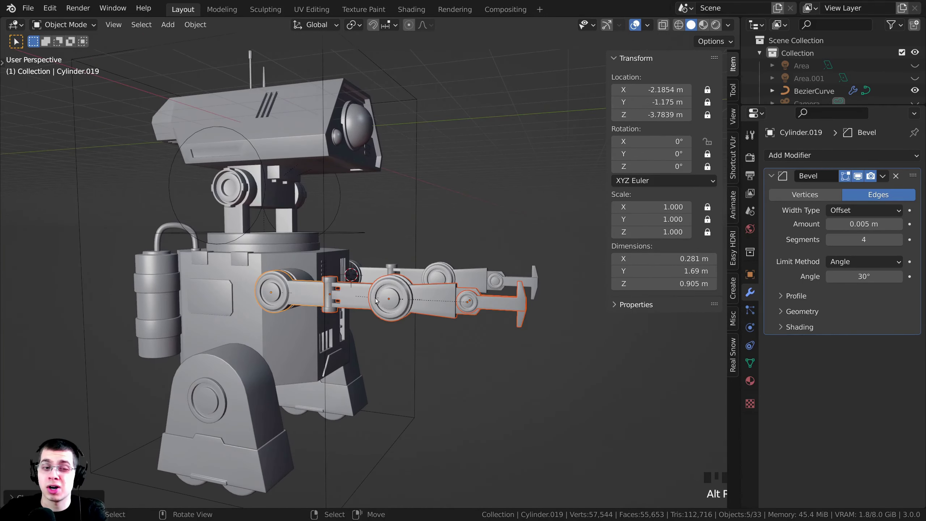
- Try rotating only the robot's body to test whether the arms follow it
key("alt+a")
middle_click_drag(437, 361, 496, 236, "shift")
right_click(377, 288)
key("r")
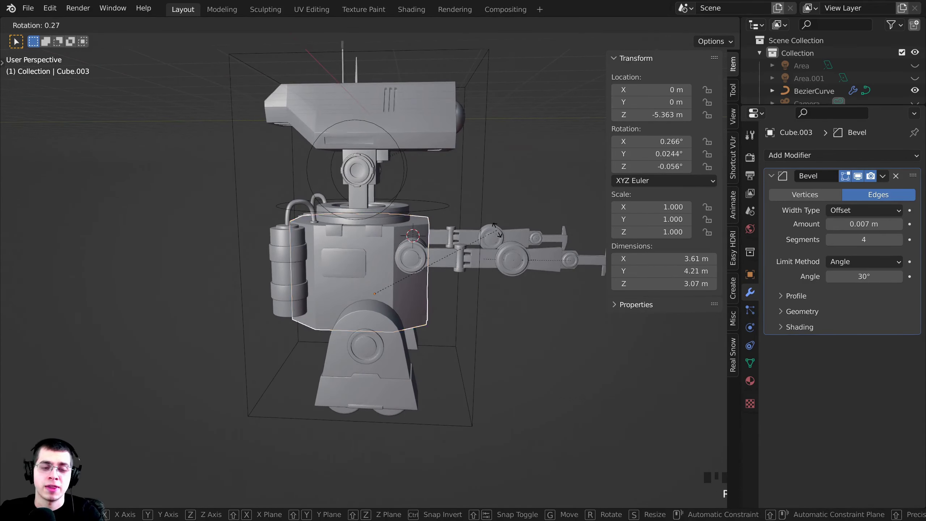
key("Escape")
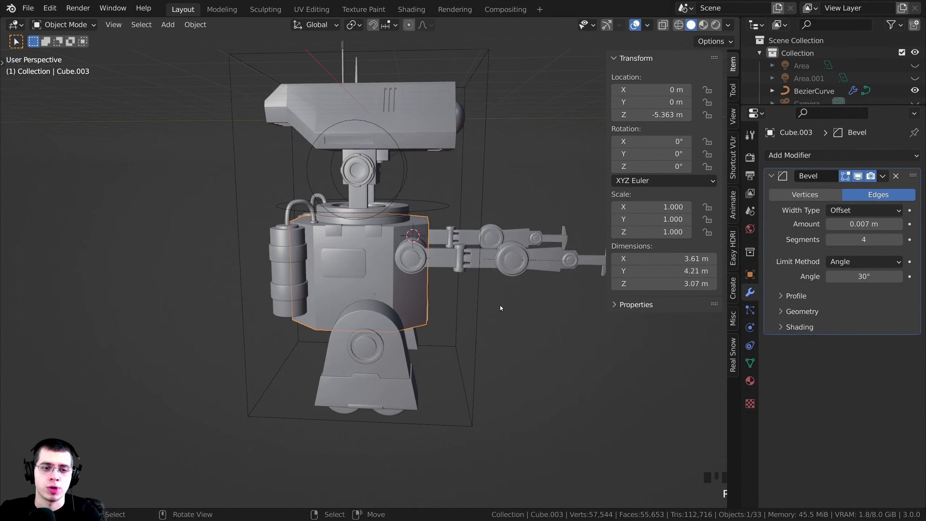
- Parent the mirrored shoulder cylinder to the robot's body with Object (Keep Transform) and test the body's rotation
middle_click_drag(500, 305, 390, 303, "shift")
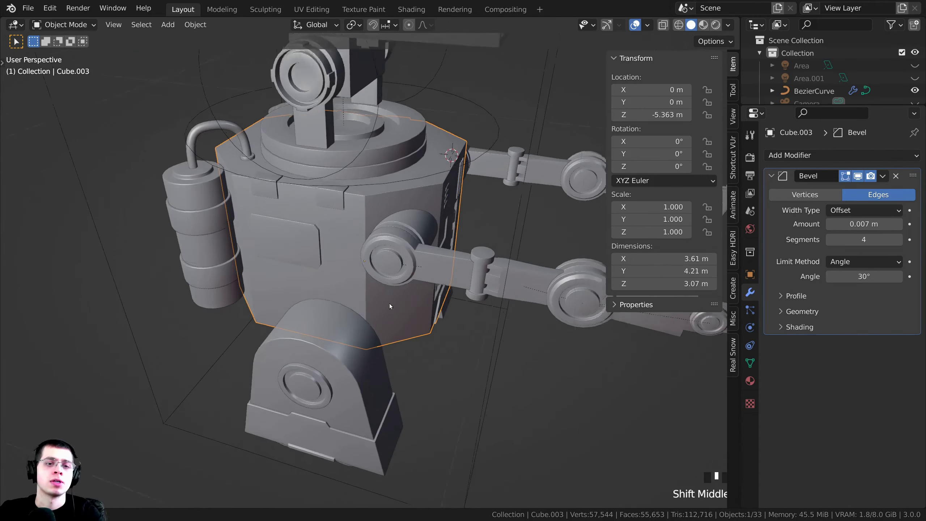
scroll(390, 303, "up", 3)
right_click(408, 292)
key("g")
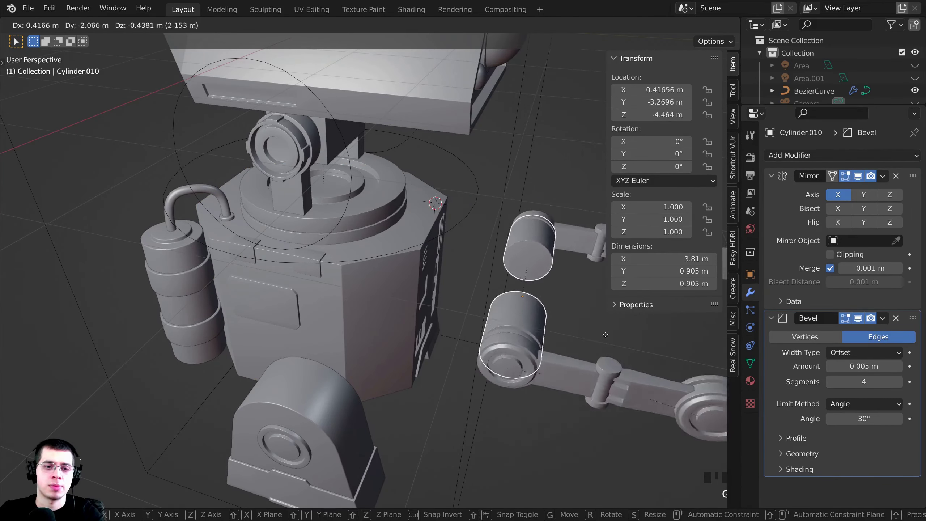
key("Escape")
scroll(433, 296, "up", 2)
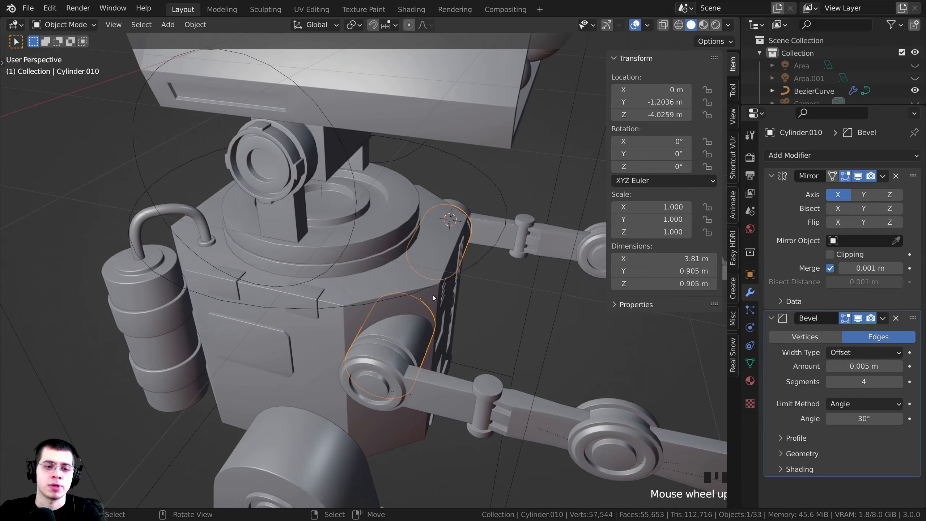
right_click(323, 323, "shift")
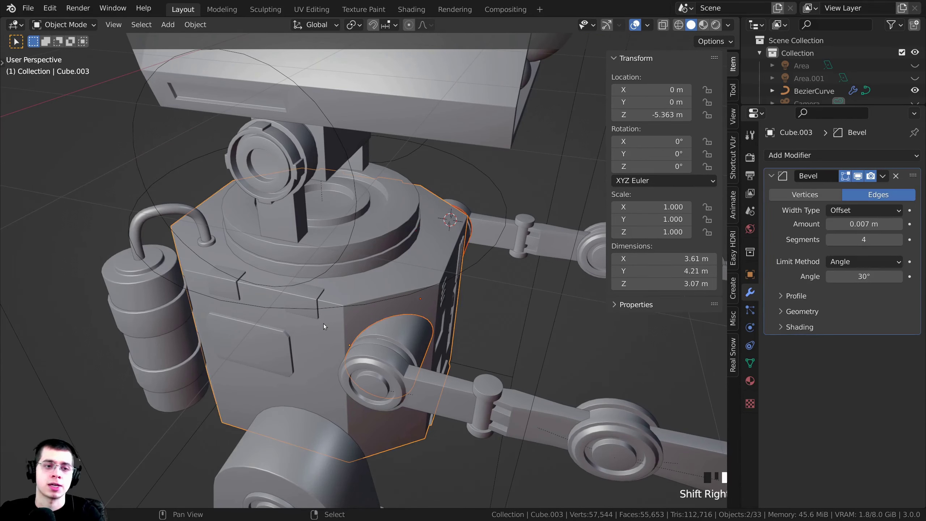
key("ctrl+p")
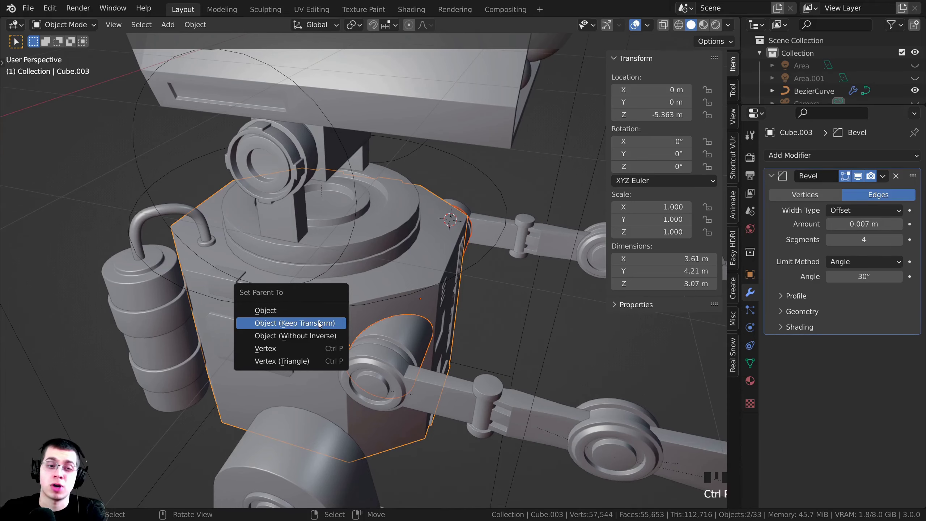
left_click(320, 323)
scroll(320, 324, "down", 4)
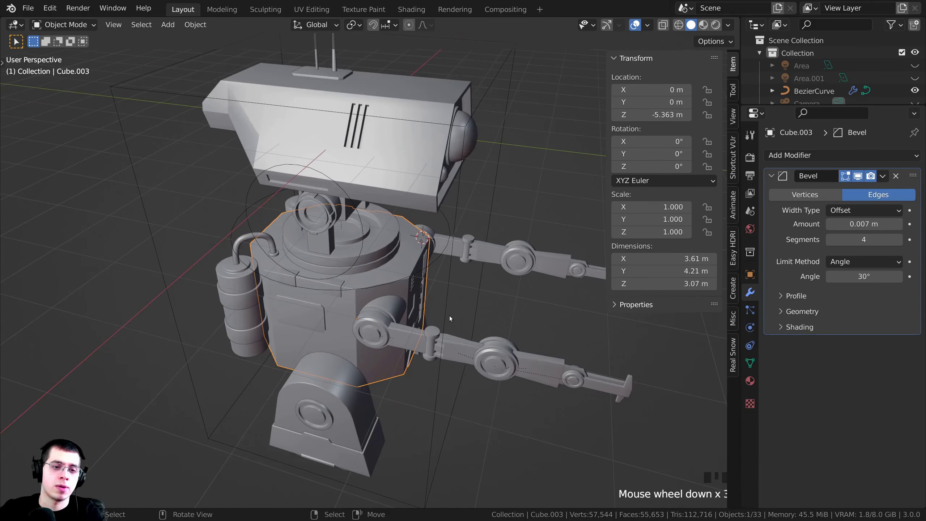
key("r")
right_click(484, 339)
- Select the small vent detail on the body's front and examine the body's details and rear tanks
middle_click_drag(484, 340, 326, 308)
scroll(434, 324, "up", 3)
key("r")
right_click(433, 314)
left_click(433, 315)
middle_click_drag(253, 315, 305, 301)
middle_click_drag(164, 268, 324, 230, "shift")
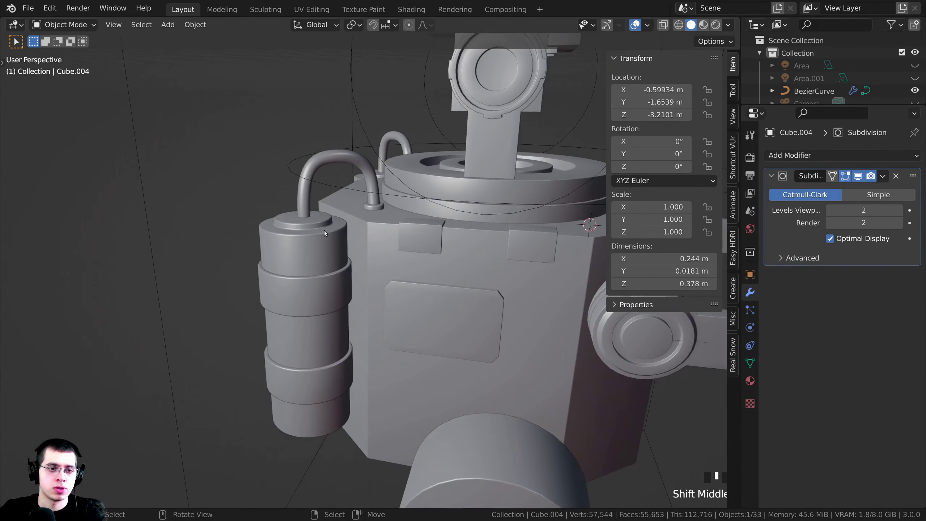
middle_click_drag(390, 277, 358, 297)
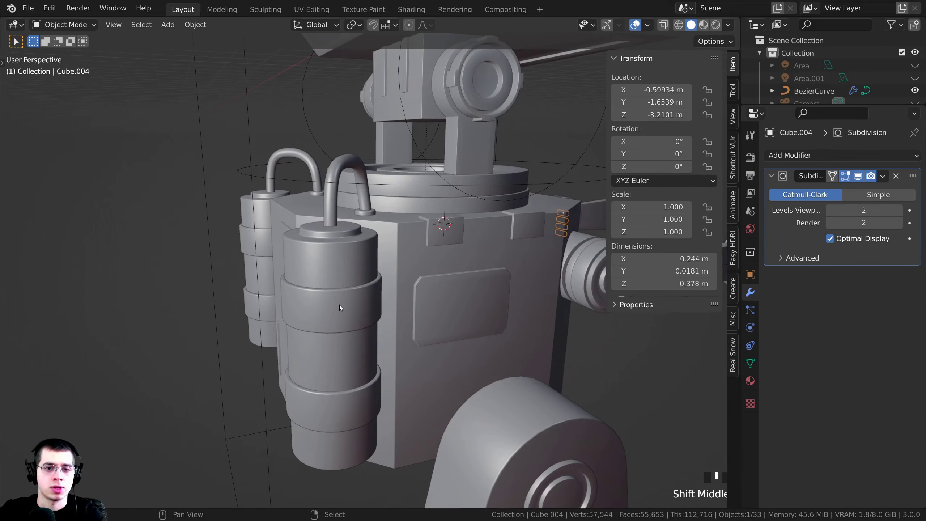
- Add the rear tanks, their fittings and the connecting pipes to the vent selection and test moving them together
right_click(339, 277, "shift")
right_click(337, 268, "shift")
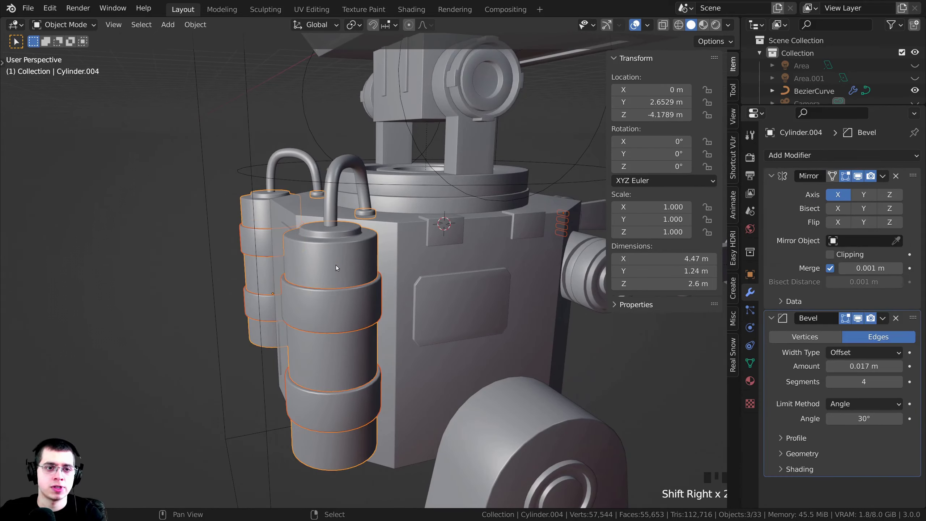
right_click(327, 198, "shift")
scroll(403, 347, "down", 3)
key("g")
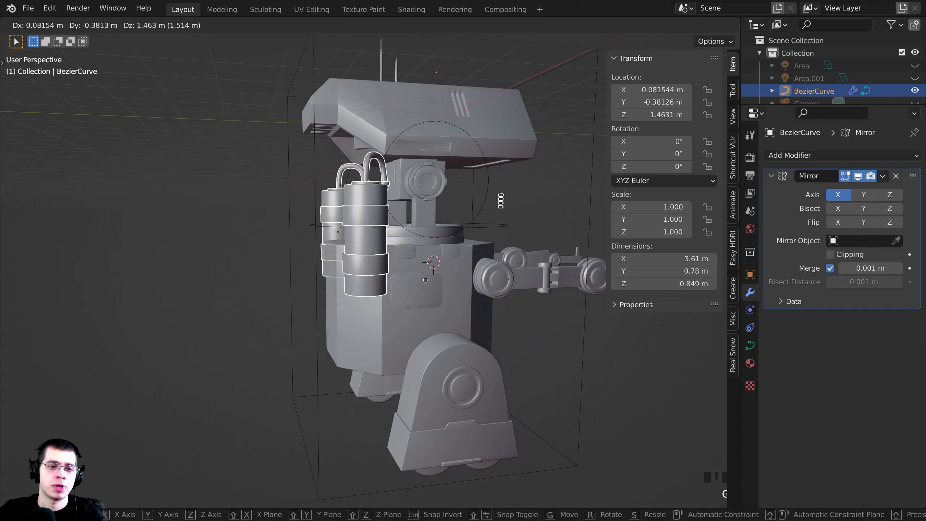
right_click(408, 270)
- Parent the selected vent, tanks and pipes to the robot's body with Object (Keep Transform) and test the body's rotation
middle_click_drag(409, 271, 368, 280)
middle_click_drag(369, 280, 377, 303, "shift")
scroll(398, 285, "up", 1)
right_click(400, 288, "shift")
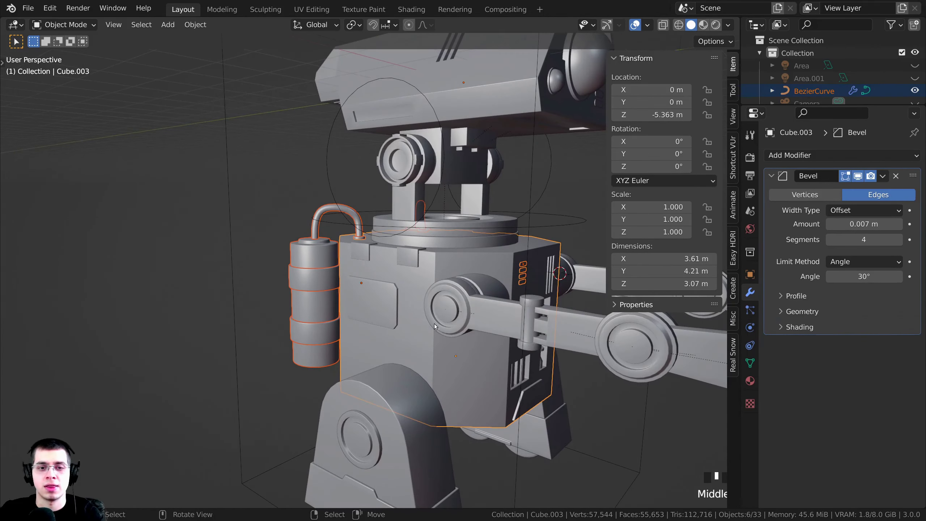
key("ctrl+p")
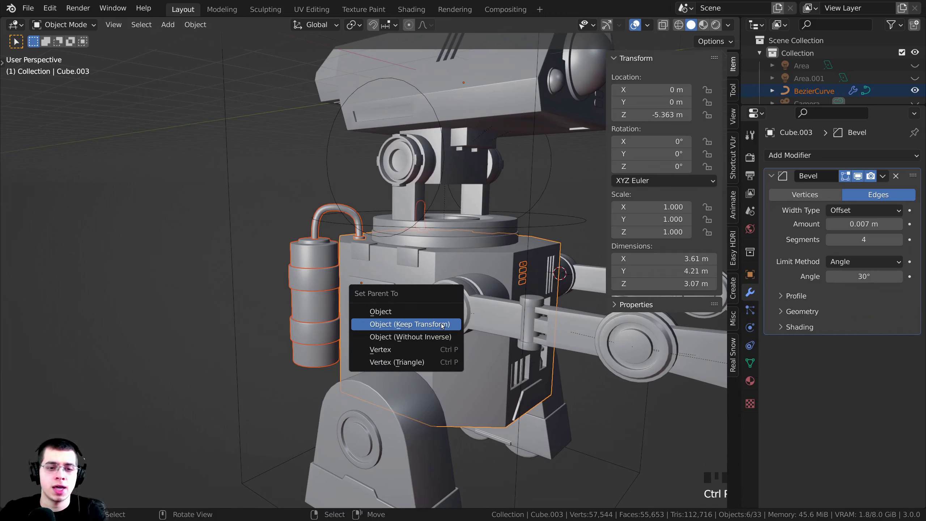
left_click(389, 325)
middle_click_drag(390, 324, 474, 314)
key("r")
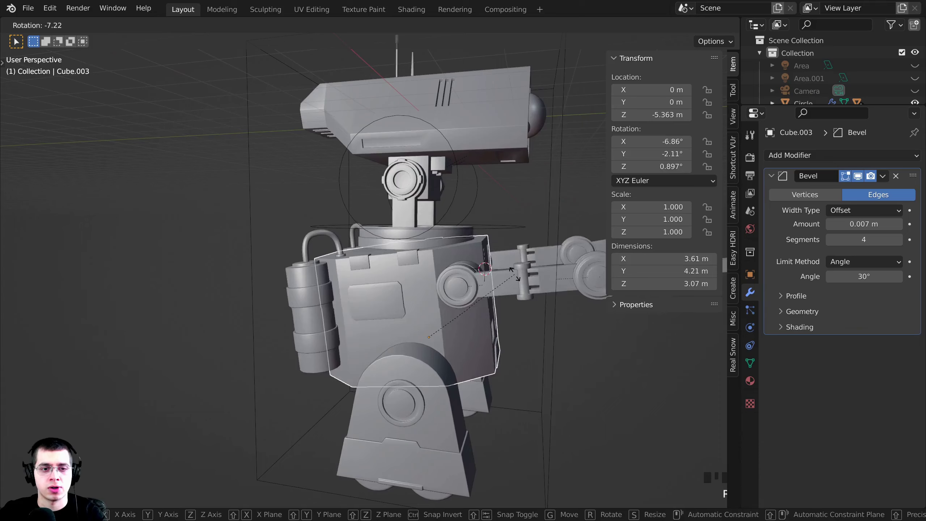
right_click(497, 267)
- Check the two neck rings on top of the body and test rotating the upper ring with the head
middle_click_drag(497, 267, 416, 288, "shift")
scroll(488, 278, "up", 3)
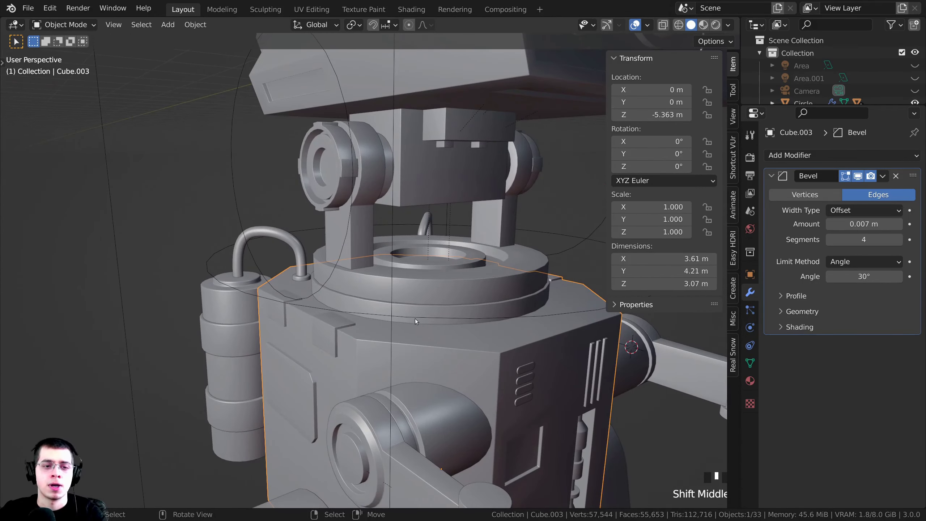
right_click(394, 326)
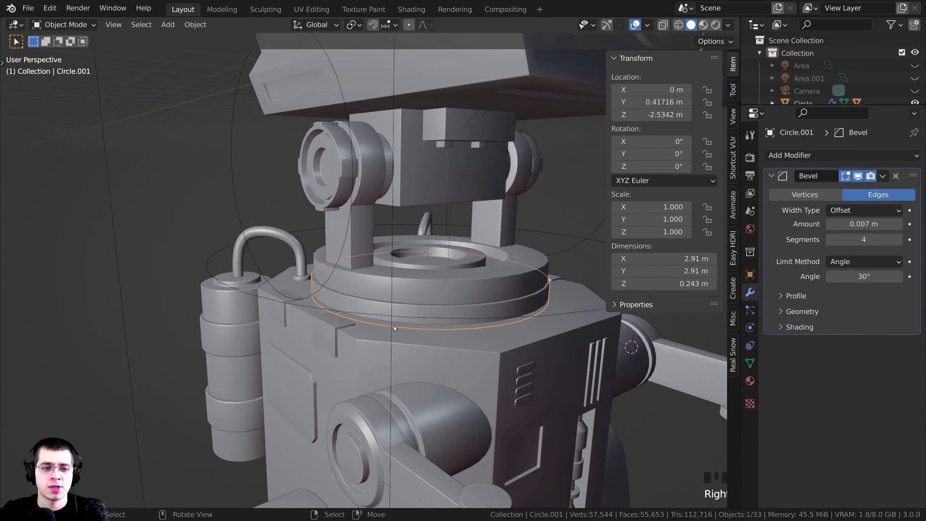
right_click(424, 284)
scroll(424, 284, "down", 5)
key("r")
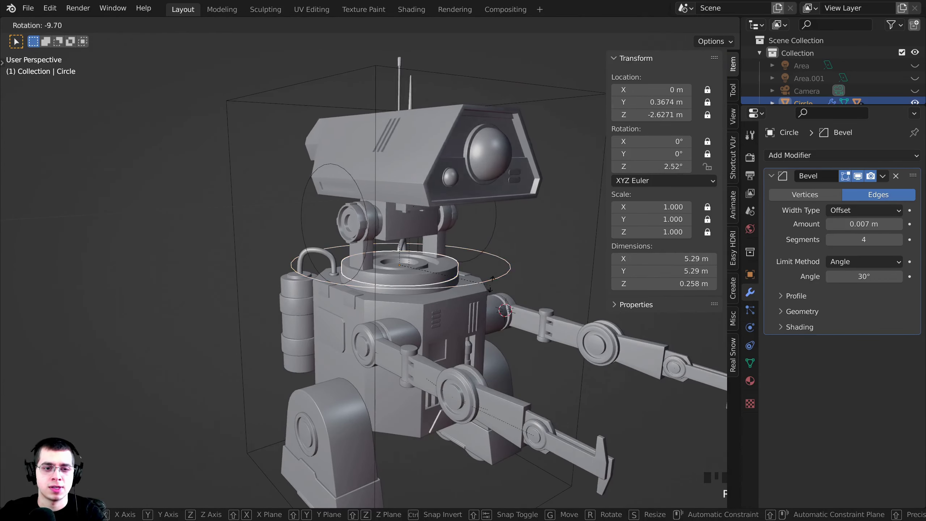
right_click(458, 307)
- Parent the upper neck ring to the lower ring with Object (Keep Transform) and test moving the lower ring
scroll(425, 276, "up", 3)
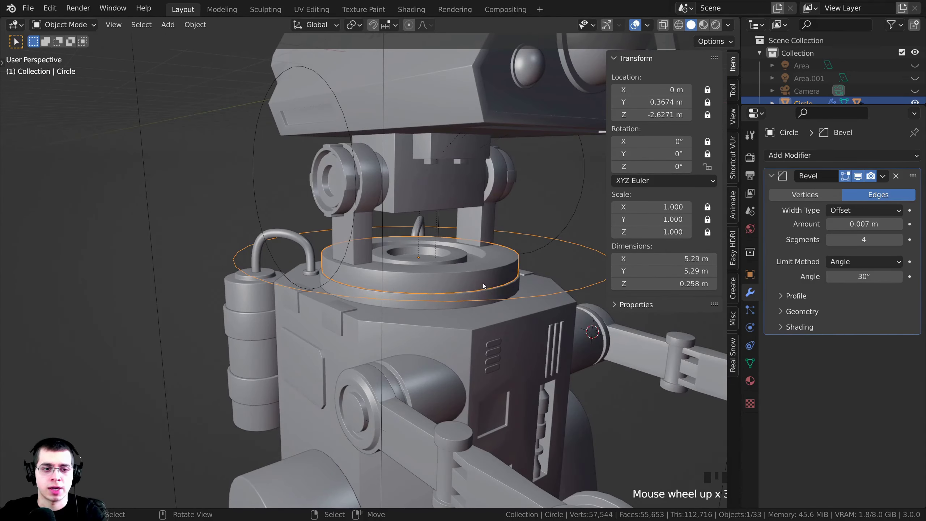
middle_click_drag(483, 286, 432, 288, "shift")
scroll(432, 288, "up", 2)
right_click(401, 315, "shift")
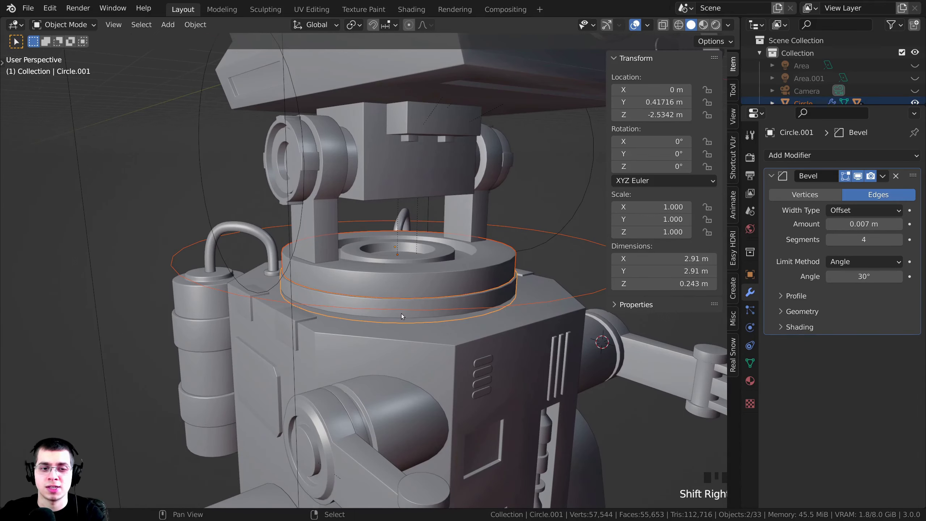
key("ctrl+p")
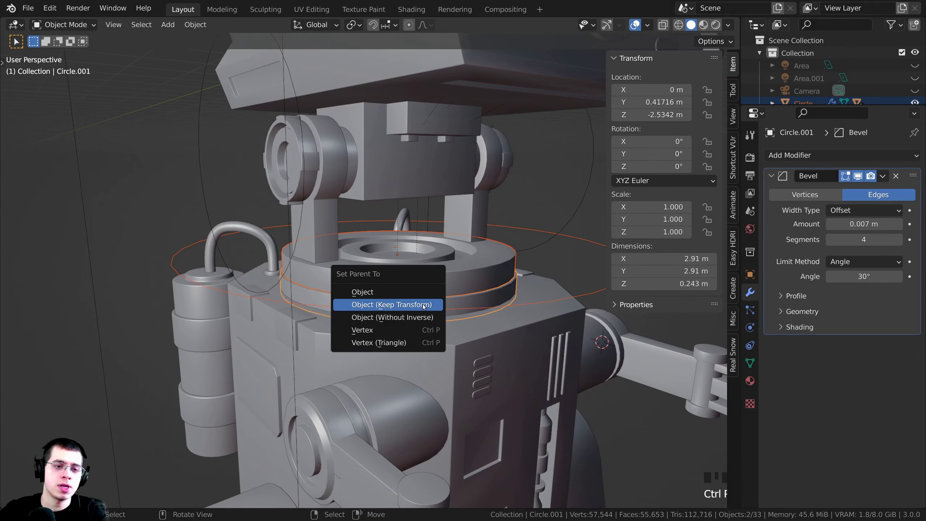
left_click(406, 305)
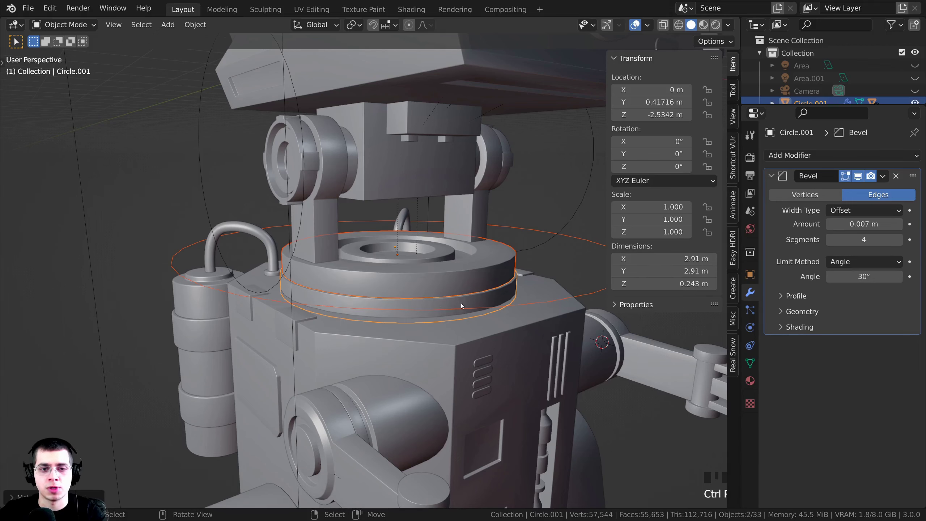
right_click(474, 301)
key("g")
key("g")
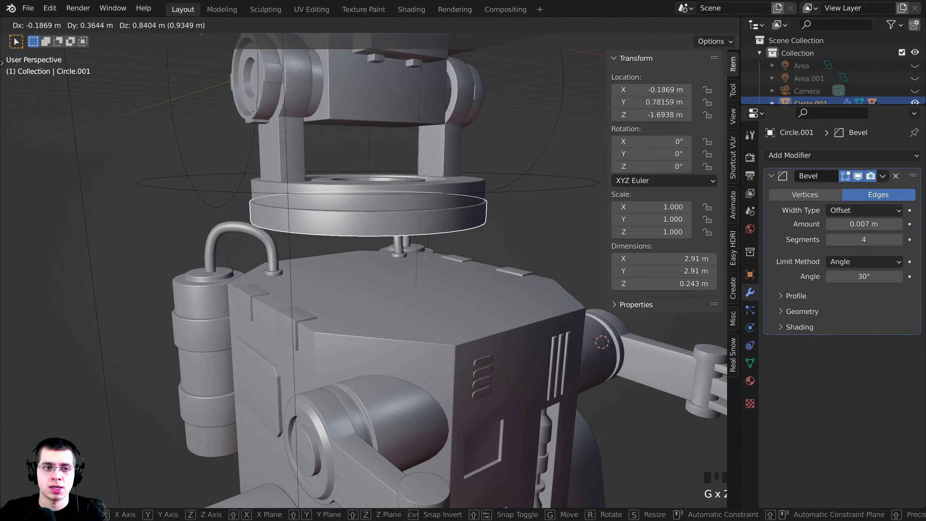
right_click(462, 274)
- Parent the lower neck ring to the robot's body with Object (Keep Transform) and save the file
middle_click_drag(462, 275, 412, 229, "shift")
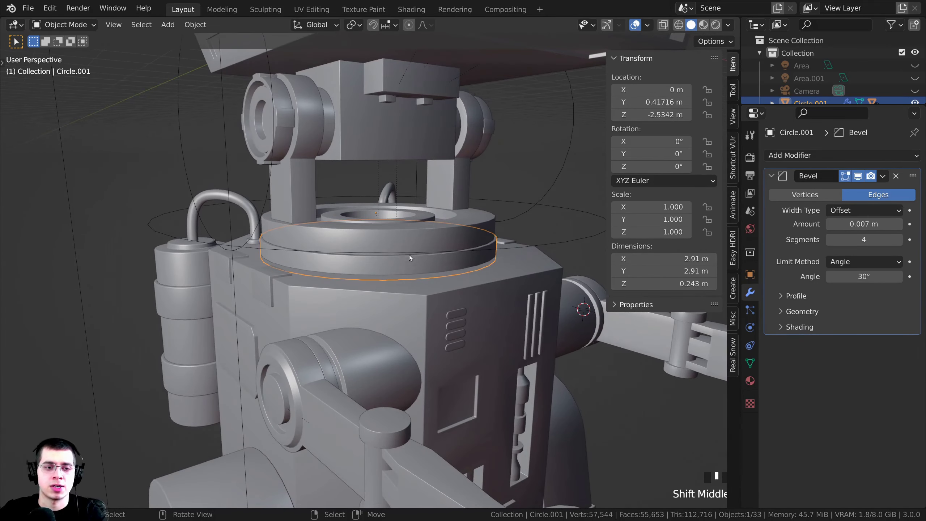
right_click(421, 303, "shift")
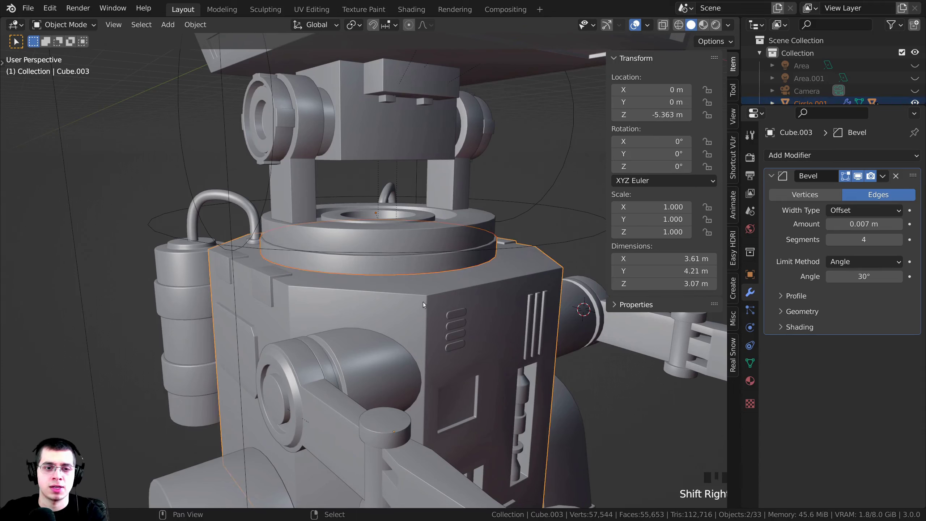
key("ctrl+p")
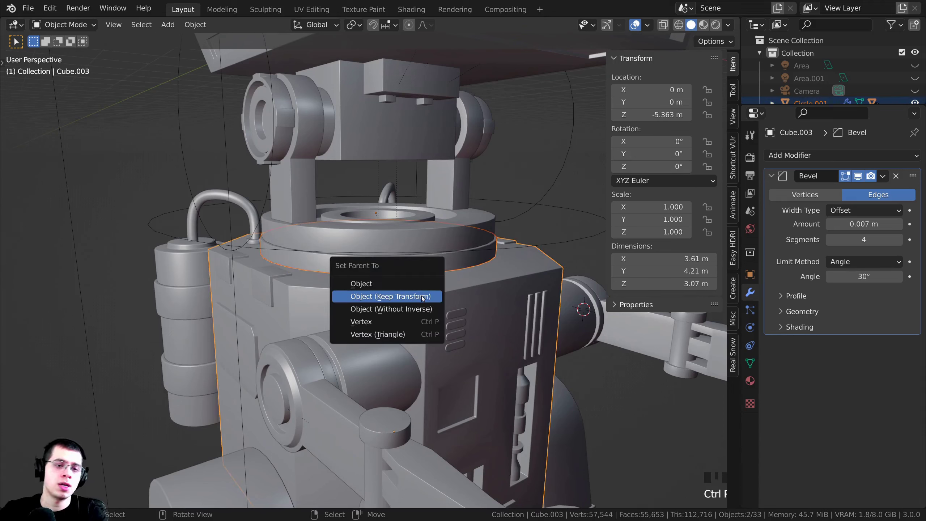
left_click(411, 297)
scroll(420, 304, "down", 2)
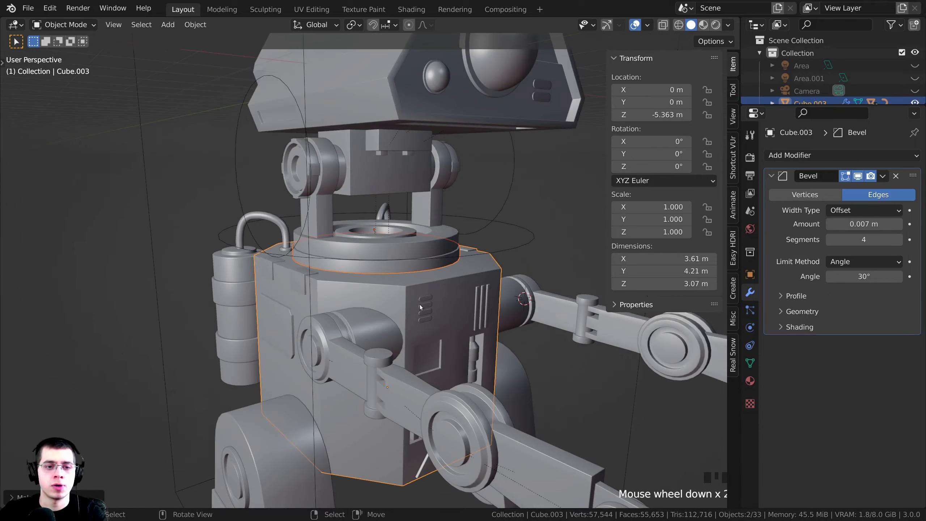
key("ctrl+s")
- Test rotating the body, including a free trackball rotation, to check that the head, arms and tanks follow it
middle_click_drag(414, 306, 438, 310)
middle_click_drag(438, 310, 444, 297, "shift")
right_click(444, 296)
scroll(444, 296, "down", 2)
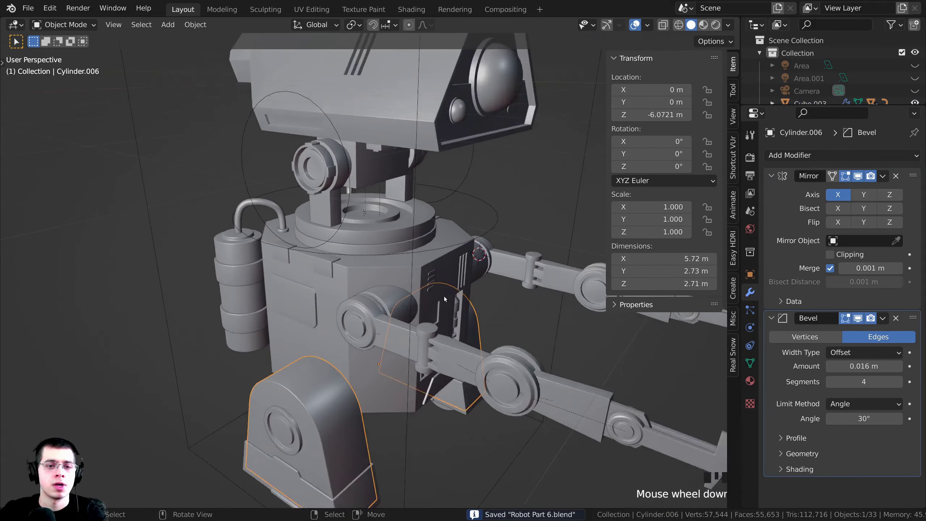
right_click(425, 266)
key("r")
scroll(438, 288, "down", 3)
key("r")
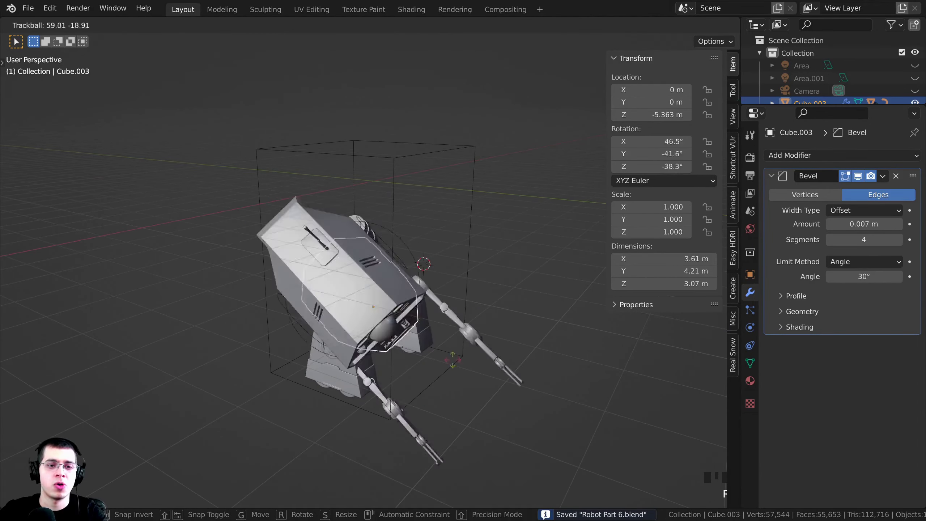
right_click(459, 316)
middle_click_drag(459, 316, 487, 288)
middle_click_drag(486, 289, 463, 204, "shift")
scroll(489, 267, "up", 2)
key("r")
right_click(521, 300)
- Examine how the legs sit against the body from several angles, selecting the body, the leg and its round cap in turn
middle_click_drag(368, 361, 299, 268, "shift")
scroll(389, 301, "up", 3)
right_click(390, 302)
scroll(348, 319, "up", 2)
scroll(402, 241, "up", 3)
right_click(420, 229)
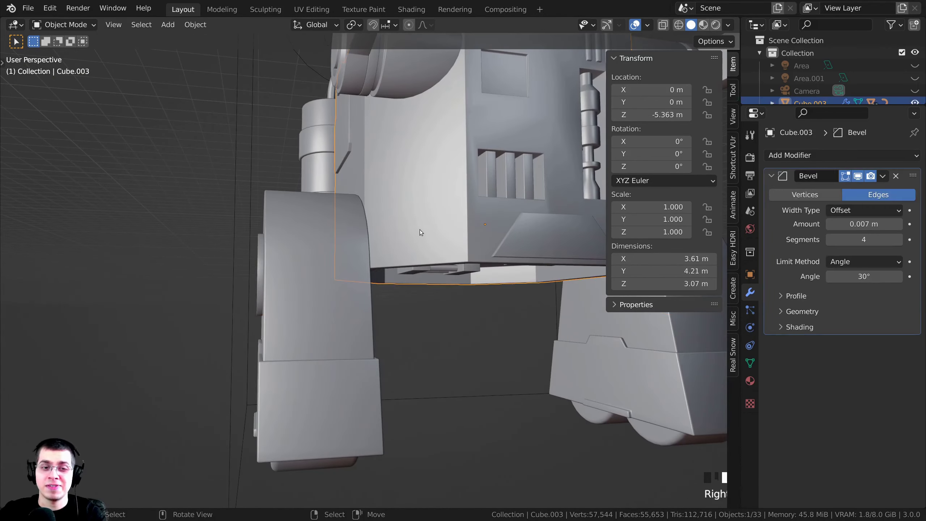
middle_click_drag(420, 229, 485, 263)
key("r")
key("Escape")
right_click(328, 280)
middle_click_drag(327, 283, 228, 263)
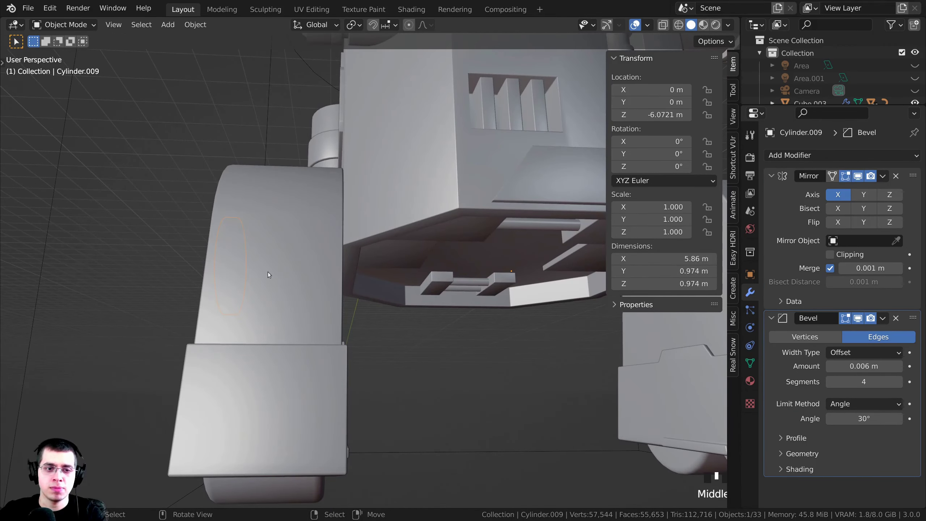
middle_click_drag(289, 274, 359, 268)
scroll(410, 378, "up", 2)
right_click(383, 291)
scroll(375, 284, "down", 2)
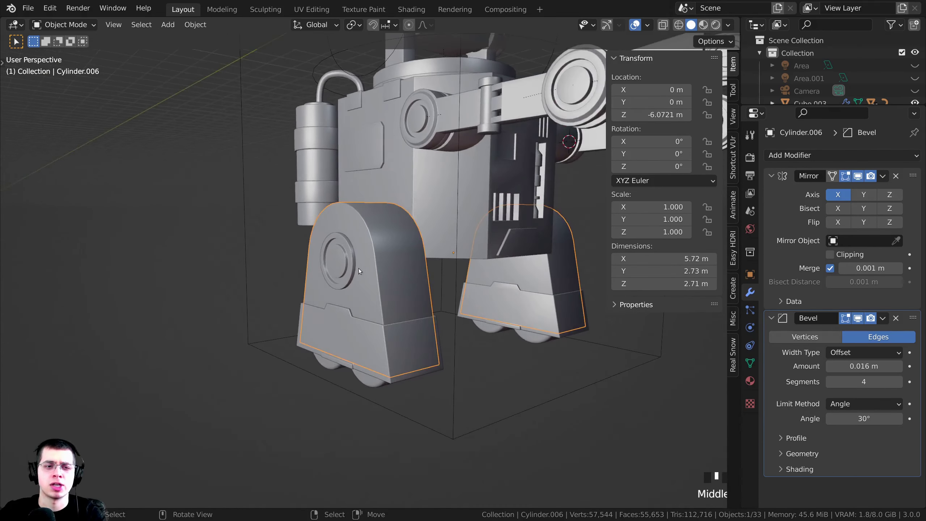
scroll(350, 268, "up", 2)
scroll(335, 266, "down", 1)
- Select the legs' round caps, upper parts, lower covers and wheels together and test moving them as a group
right_click(335, 266)
right_click(370, 268, "shift")
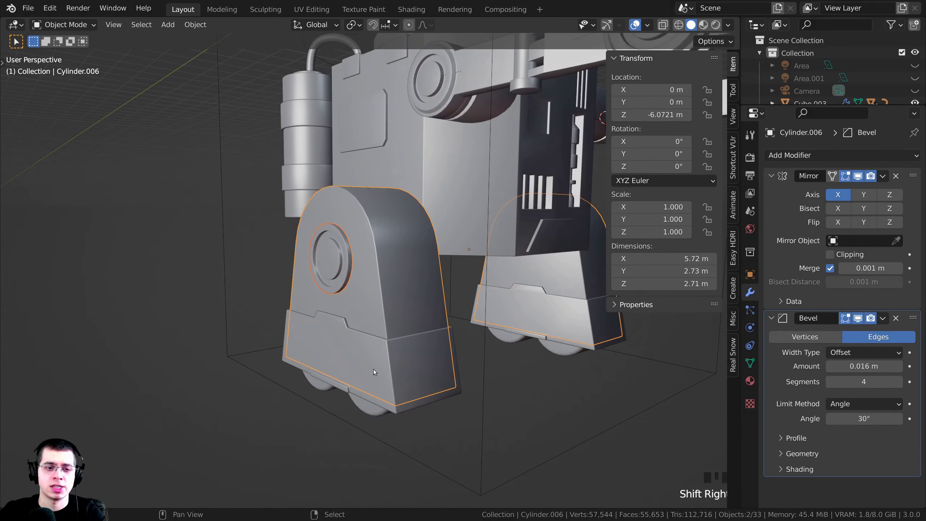
right_click(373, 369, "shift")
right_click(366, 408, "shift")
middle_click_drag(366, 408, 345, 278)
scroll(351, 310, "up", 2)
scroll(346, 278, "up", 2)
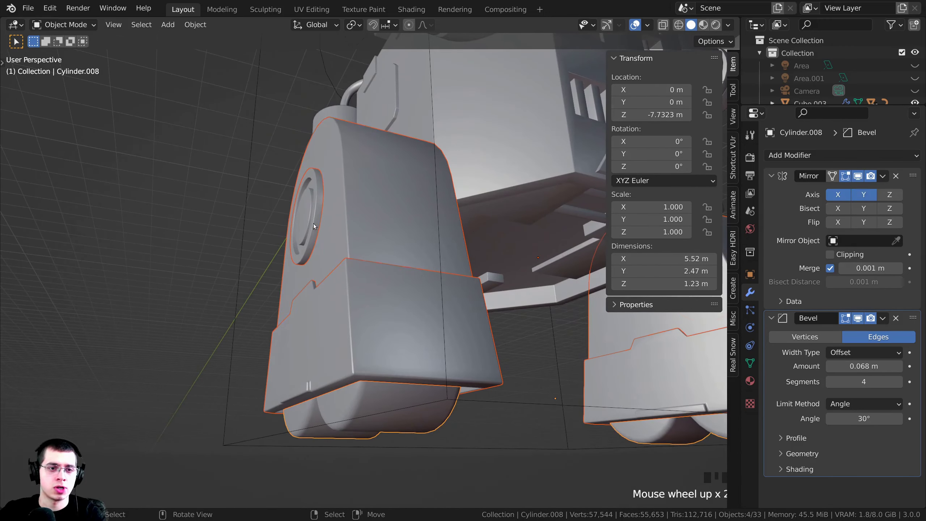
right_click(313, 223)
right_click(367, 213, "shift")
right_click(370, 375, "shift")
right_click(375, 405, "shift")
key("g")
right_click(375, 359)
- Move the selected leg parts up about 0.363 m along the Z axis in front view
scroll(374, 359, "down", 4)
middle_click_drag(374, 359, 356, 354)
key("KP_1")
scroll(417, 308, "up", 4)
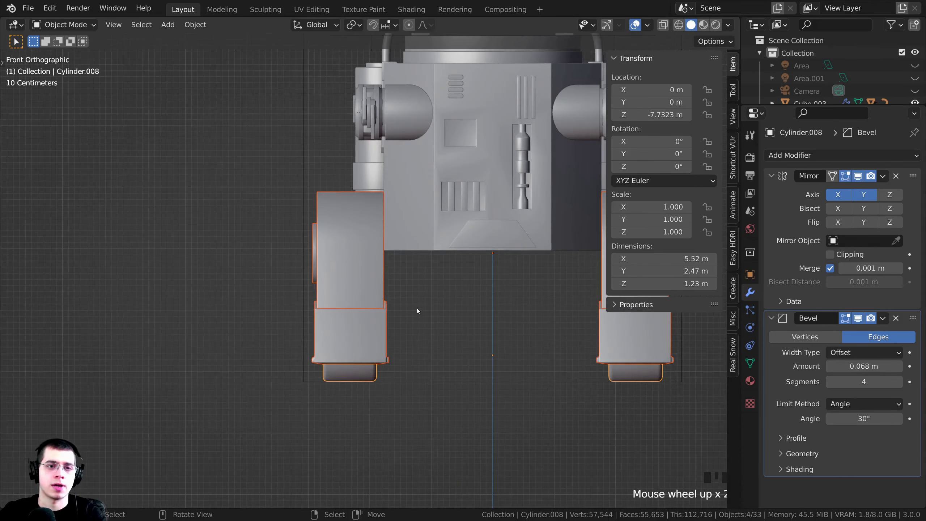
key("g")
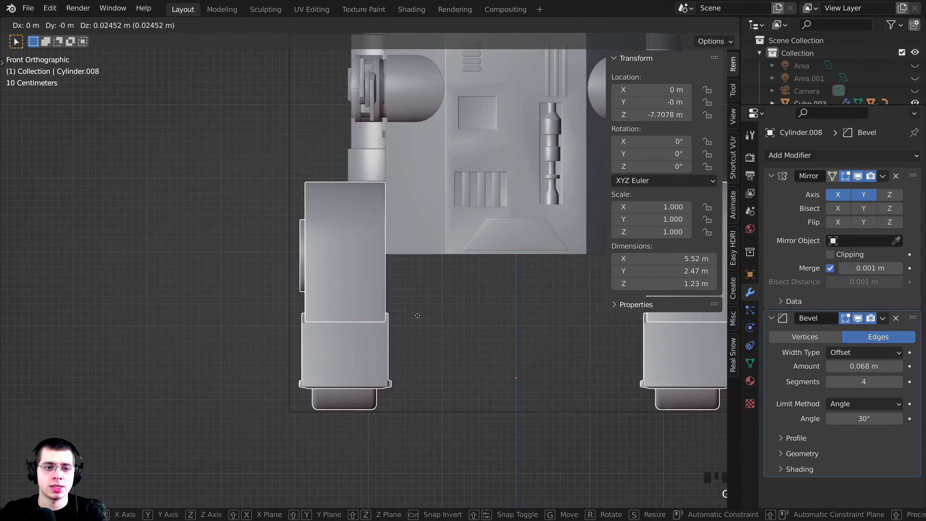
key("z")
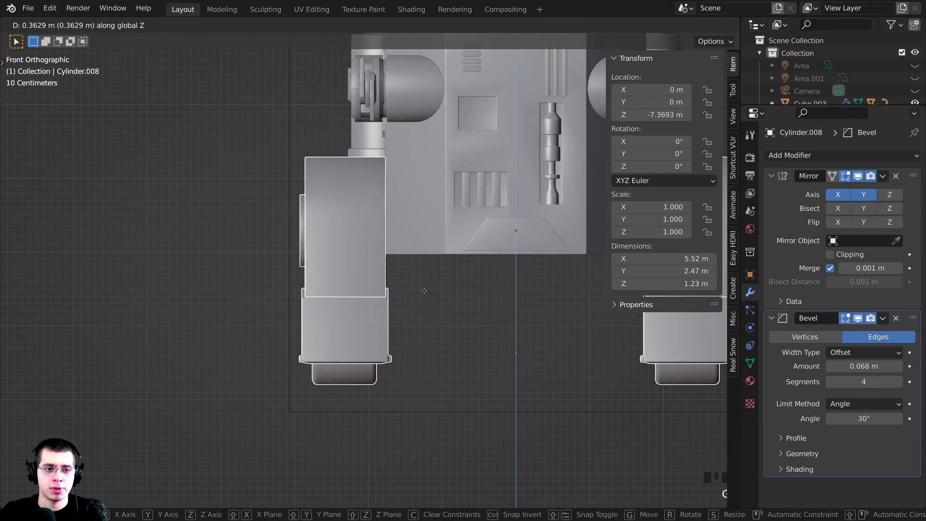
left_click(343, 215)
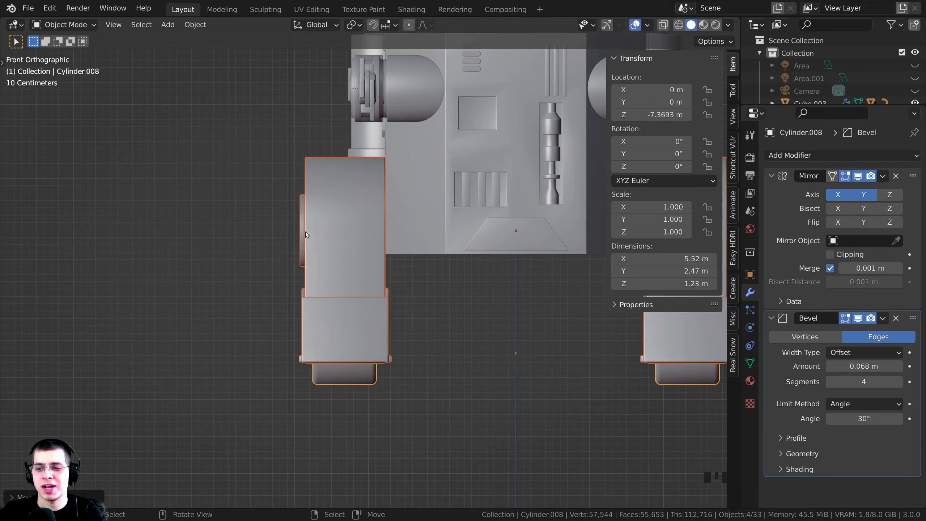
- Select the robot's body and test its rotation between the raised legs
scroll(278, 267, "down", 3)
left_click(277, 267)
middle_click_drag(277, 268, 450, 241)
left_click(437, 224)
key("r")
right_click(445, 253)
key("r")
right_click(392, 288)
- Select the round caps on the legs' outer sides and apply their Mirror modifier
middle_click_drag(387, 289, 438, 286, "shift")
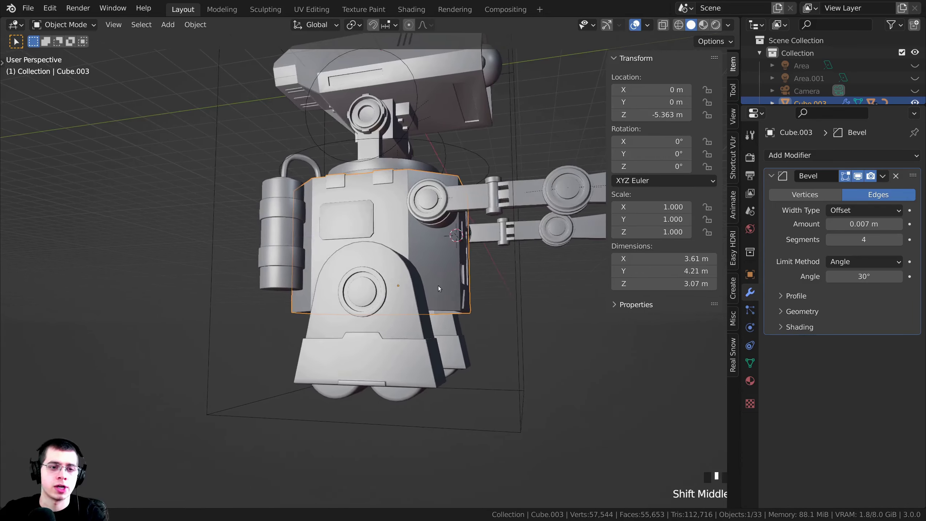
scroll(378, 301, "up", 2)
left_click(367, 294)
scroll(366, 294, "down", 2)
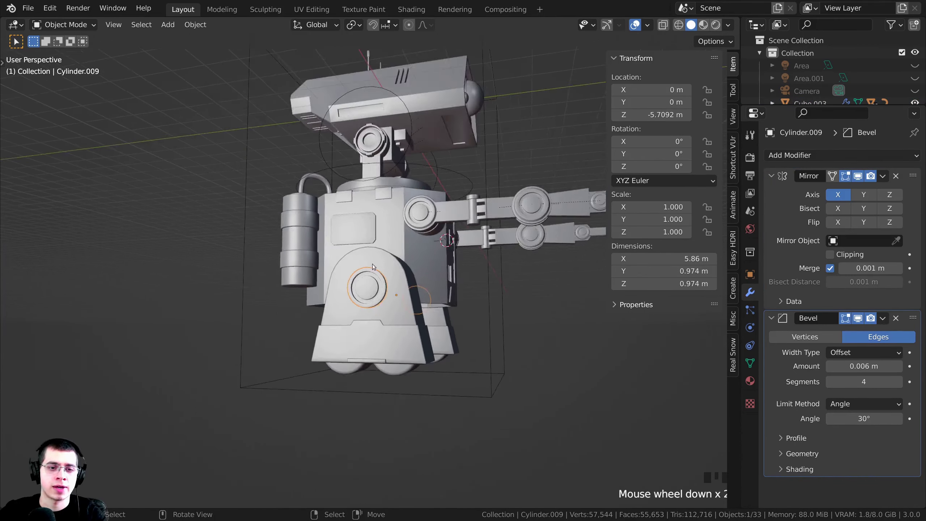
middle_click_drag(372, 263, 314, 306)
middle_click_drag(565, 288, 420, 292)
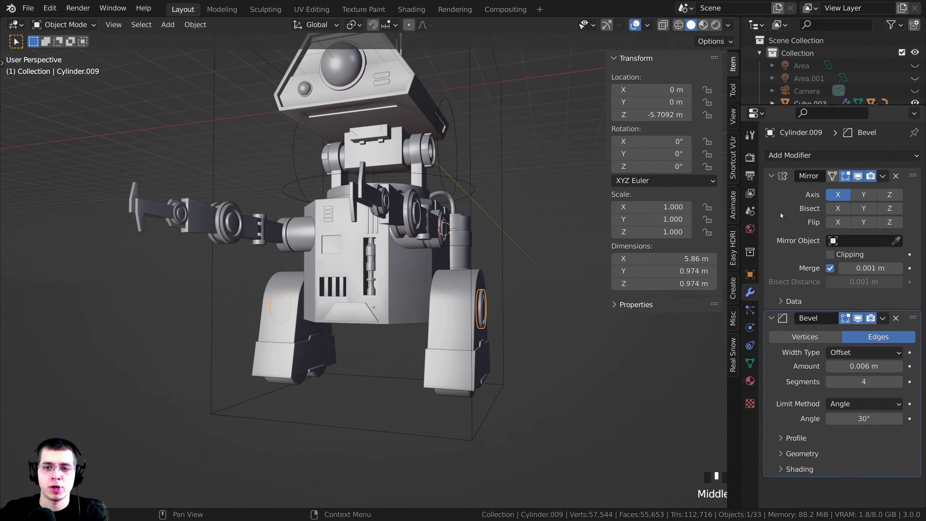
left_click(797, 195)
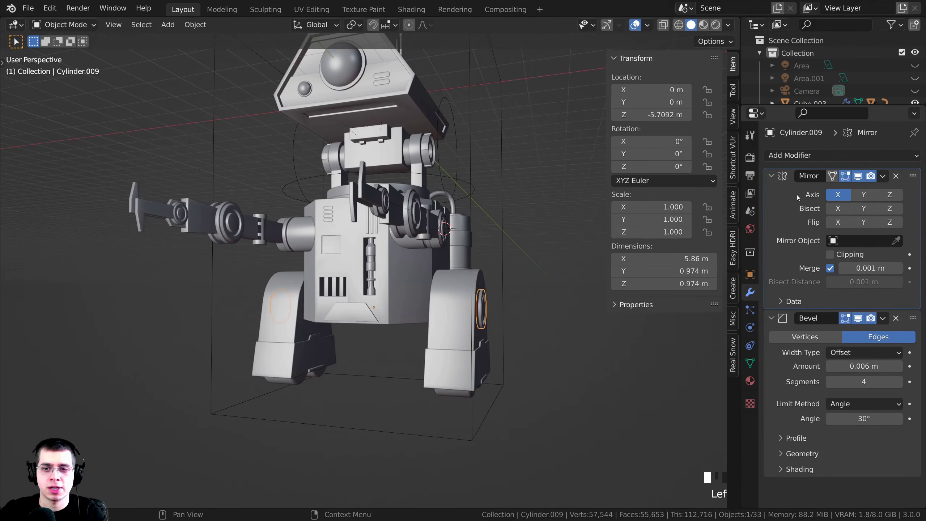
key("ctrl+a")
- Enter Edit Mode on the leg caps and inspect the mesh on both sides of the robot
middle_click_drag(495, 333, 525, 334)
key("Tab")
middle_click_drag(204, 330, 283, 330)
key("a")
key("a")
key("a")
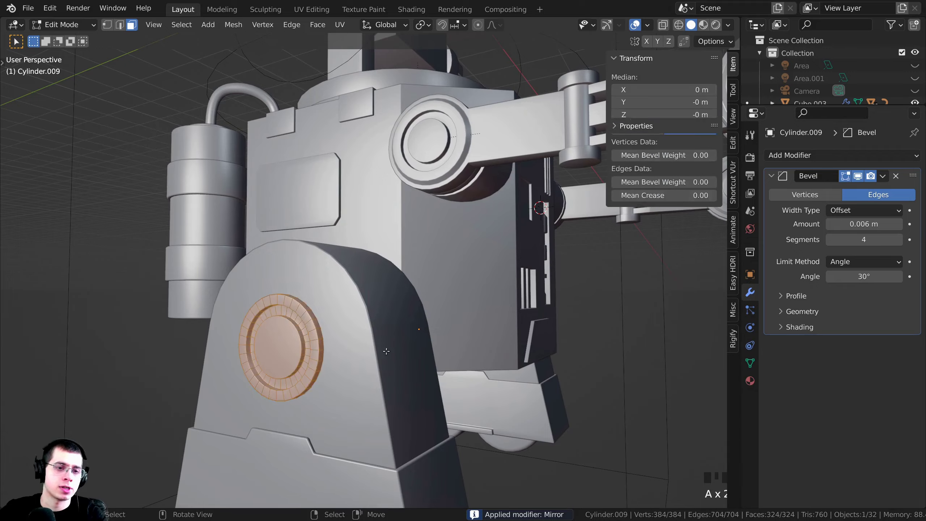
scroll(528, 334, "down", 4)
middle_click_drag(529, 333, 398, 353)
middle_click_drag(467, 312, 303, 328)
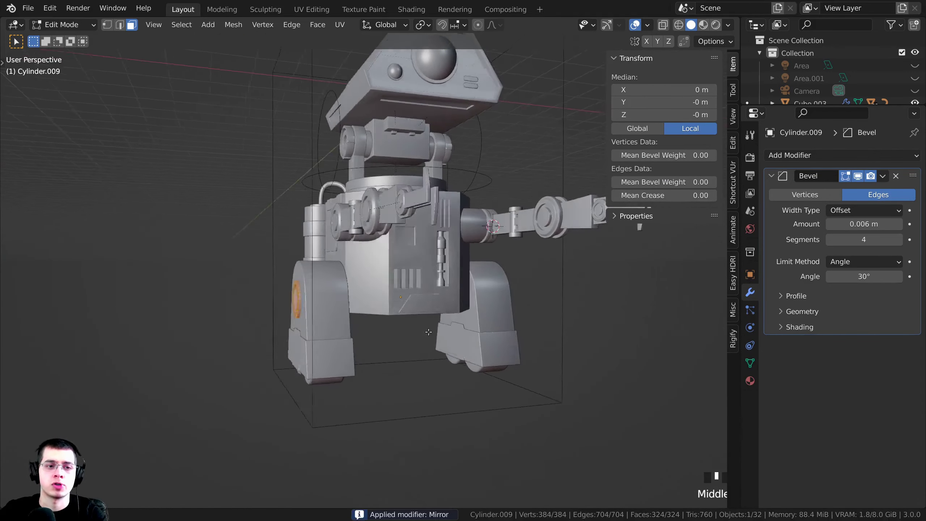
- Select the central round face of the outer cap on each of the two legs
scroll(300, 328, "up", 6)
right_click(302, 322)
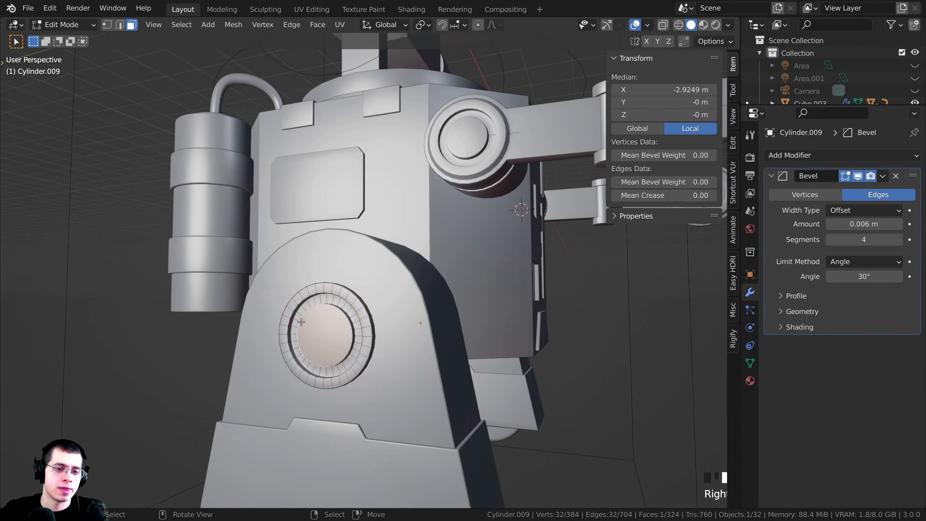
scroll(608, 347, "down", 6)
middle_click_drag(608, 346, 543, 307)
scroll(432, 309, "up", 3)
right_click(431, 305, "shift")
scroll(430, 305, "down", 3)
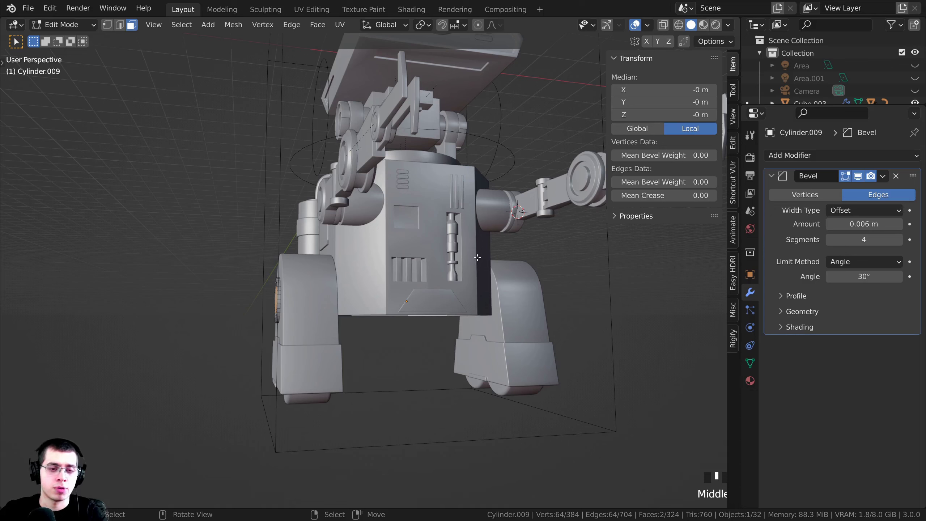
- Snap the 3D cursor to the two selected cap faces and return to Object Mode
key("shift+s")
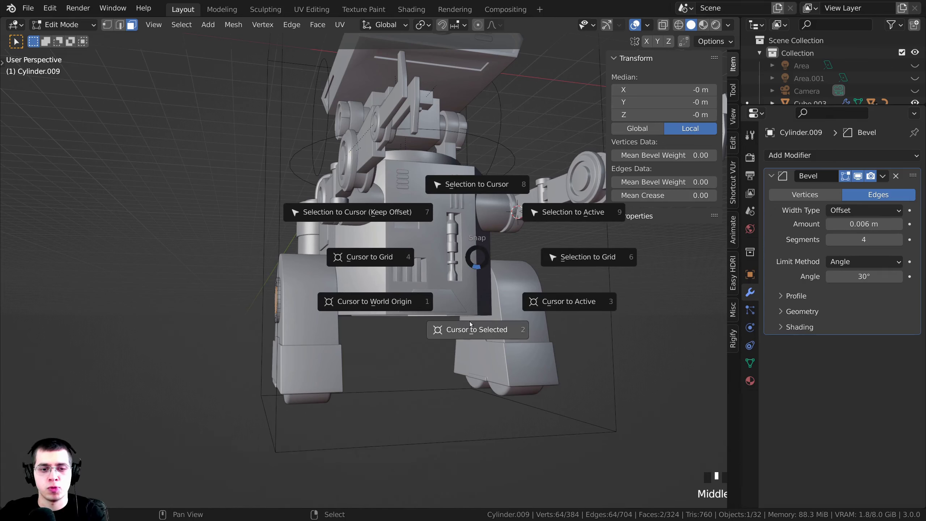
left_click(463, 332)
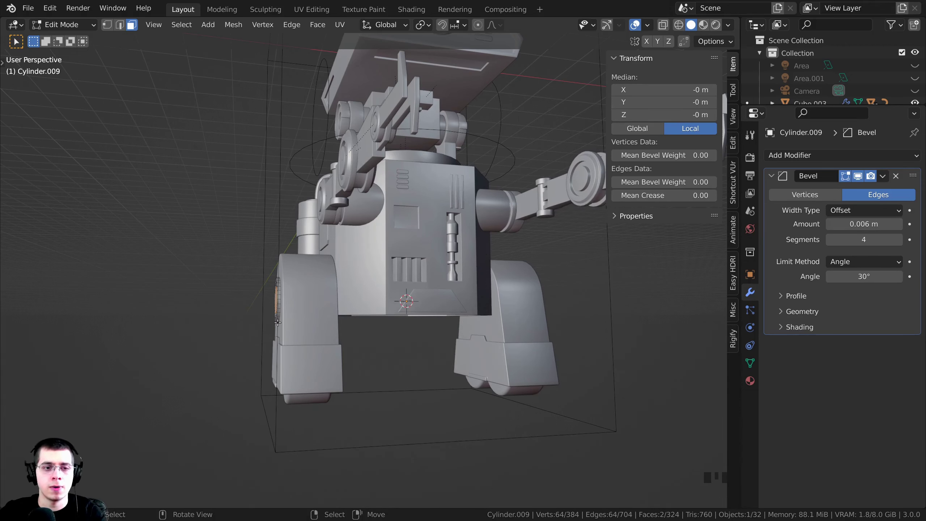
middle_click_drag(463, 332, 428, 298)
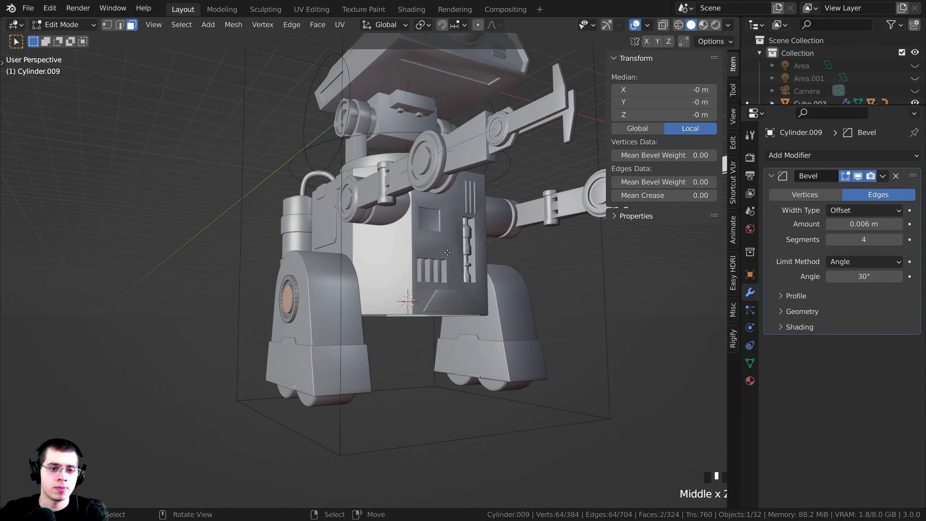
key("Tab")
scroll(433, 250, "up", 3)
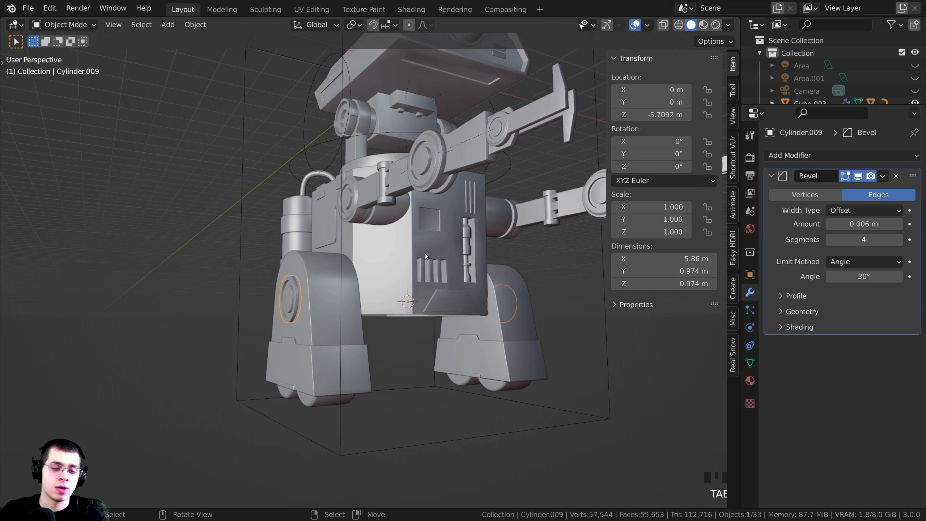
- Select the robot's body and set its origin to the 3D cursor between the legs
right_click(415, 300)
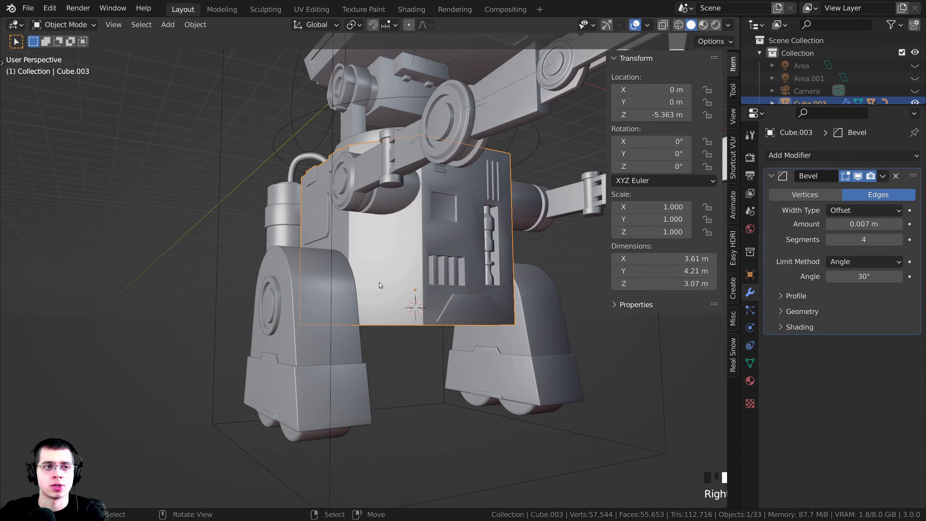
left_click(193, 25)
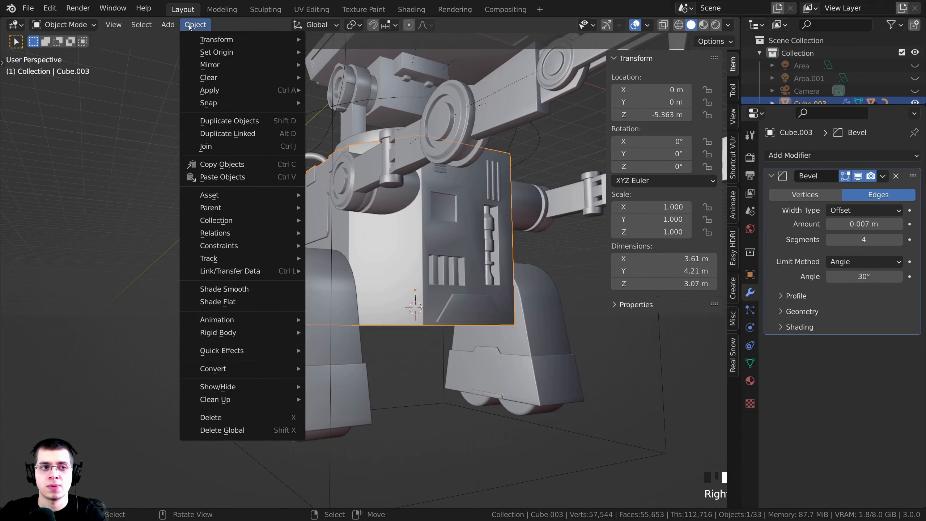
mouse_move(195, 51)
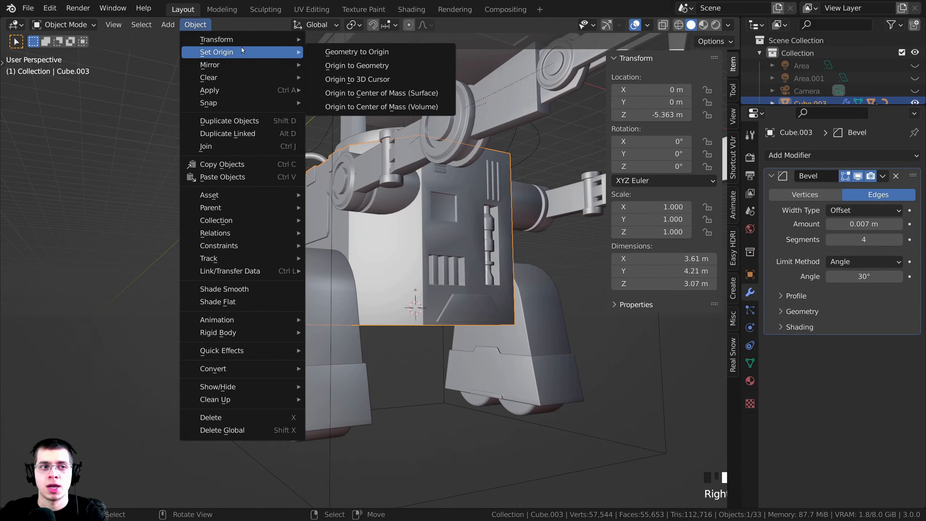
left_click(358, 80)
scroll(416, 195, "down", 3)
middle_click_drag(415, 196, 485, 225)
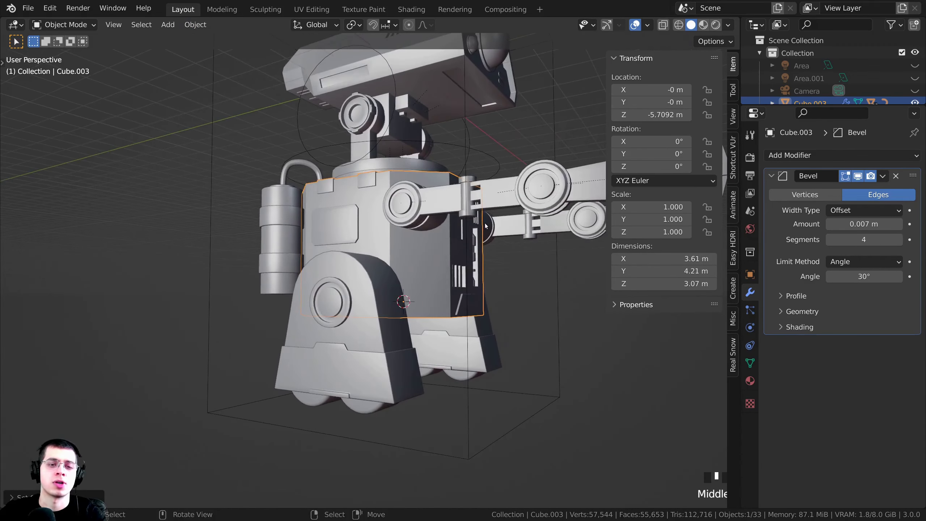
- Test rotating the body around the X axis at its new origin, cancelling each rotation
key("r")
key("x")
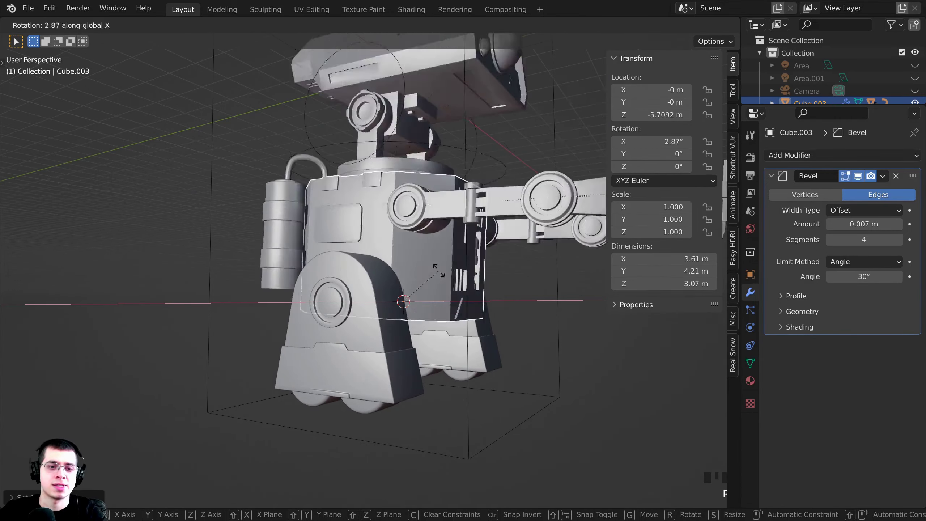
key("Escape")
scroll(403, 335, "up", 3)
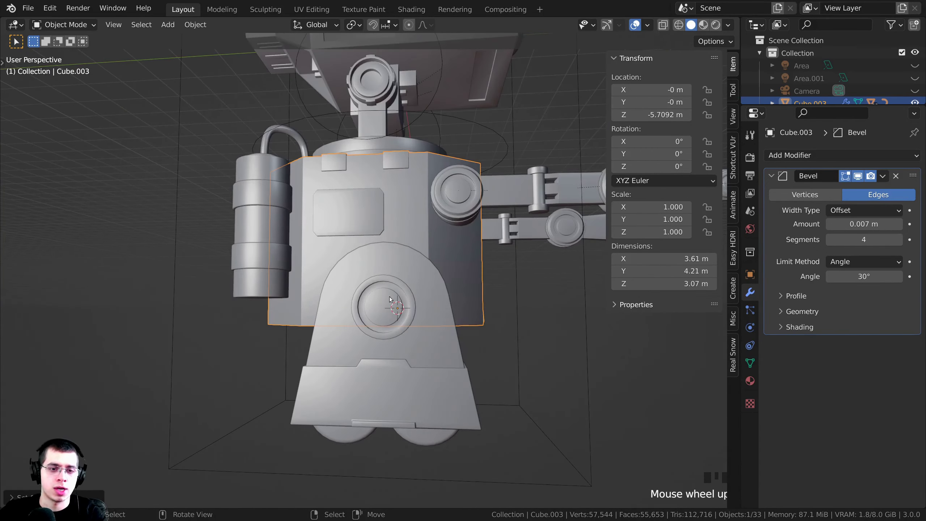
scroll(386, 316, "down", 2)
middle_click_drag(461, 306, 477, 233)
key("r")
key("x")
right_click(465, 251)
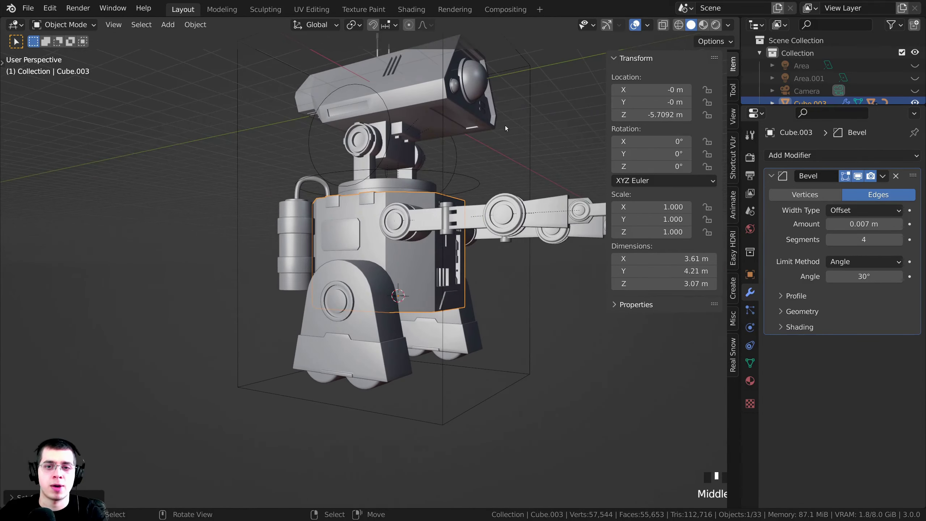
- Lock the body's location, scale and Y and Z rotation, leaving only X rotation free, and test its rotation
left_click_drag(707, 90, 708, 116)
left_click_drag(709, 226, 707, 233)
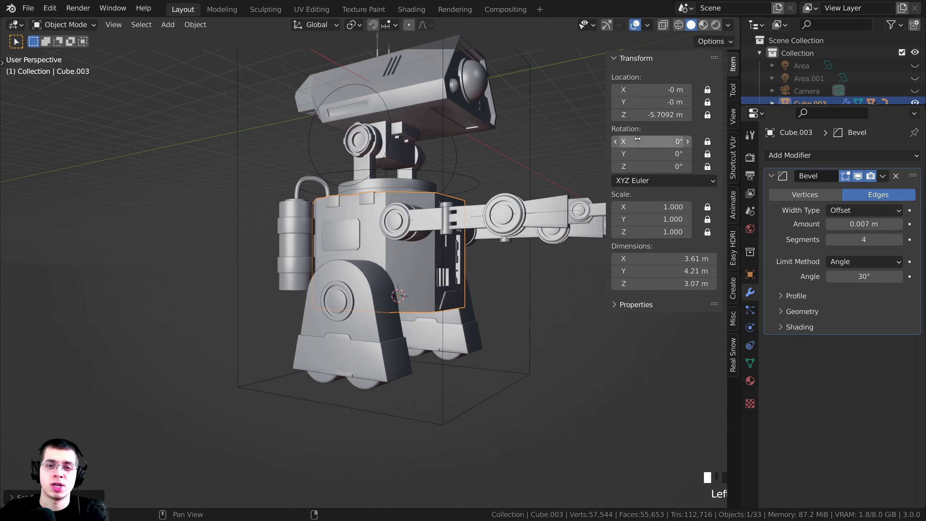
left_click(707, 141)
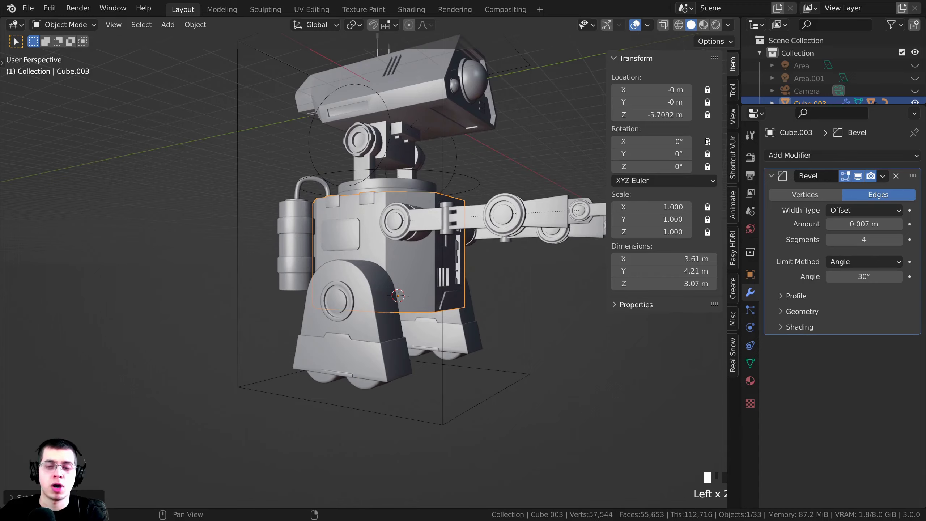
scroll(474, 277, "down", 2)
middle_click_drag(474, 277, 485, 281)
key("r")
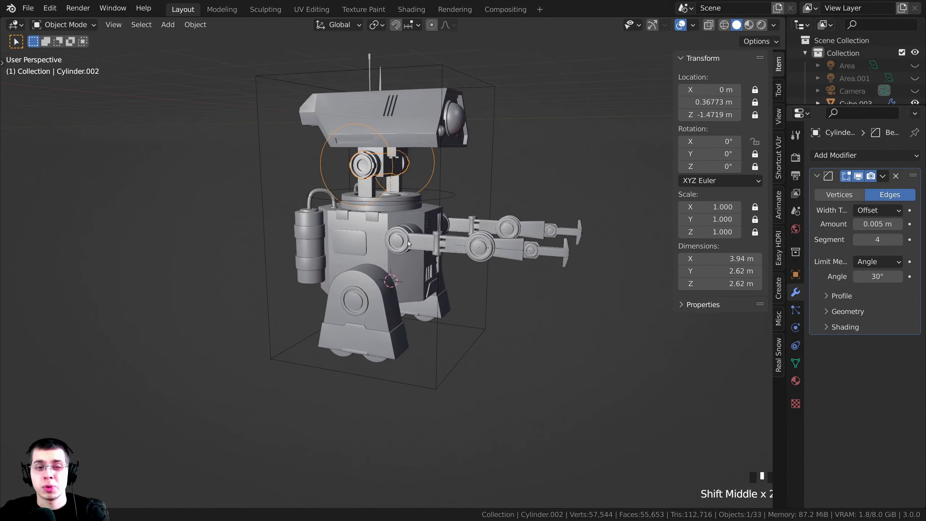
- Select the wireframe control box around the robot and test moving it, cancelling each move
middle_click_drag(403, 311, 399, 294, "shift")
left_click(401, 294)
scroll(419, 274, "up", 2)
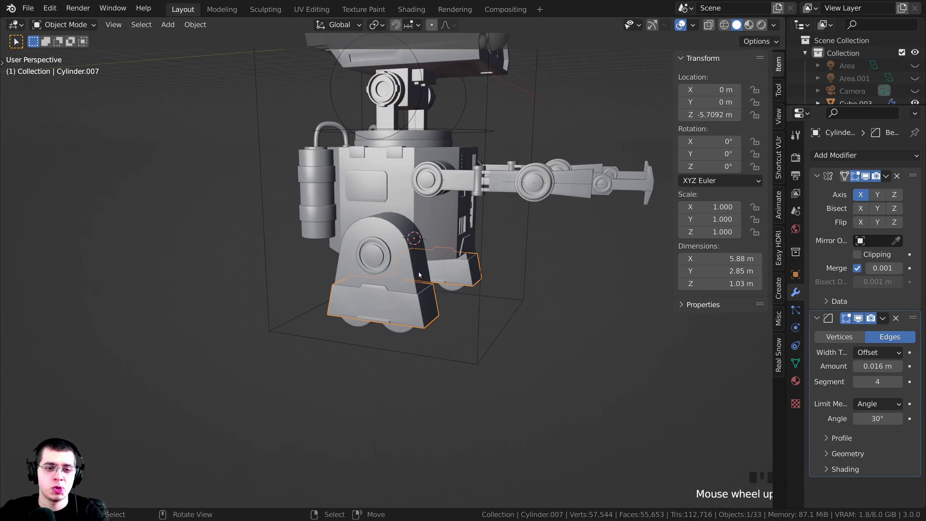
left_click(477, 361)
scroll(477, 360, "down", 2)
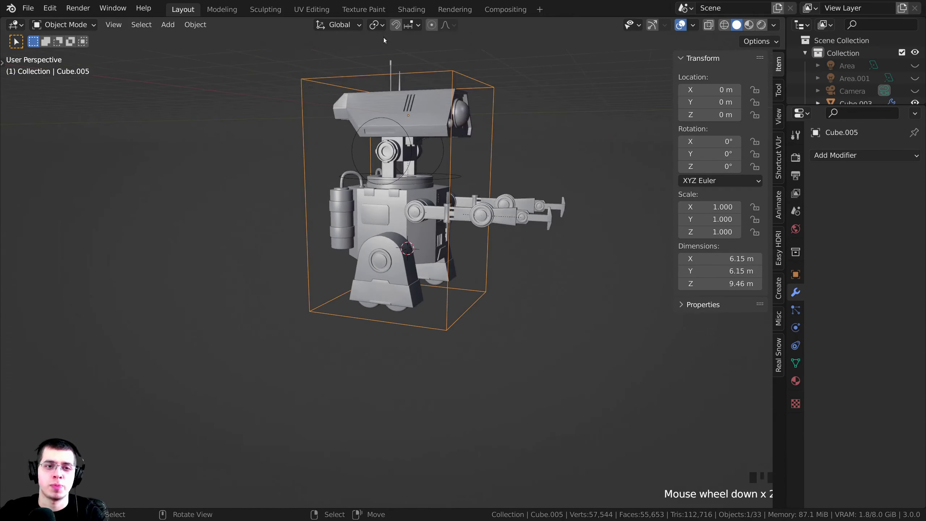
key("g")
right_click(382, 261)
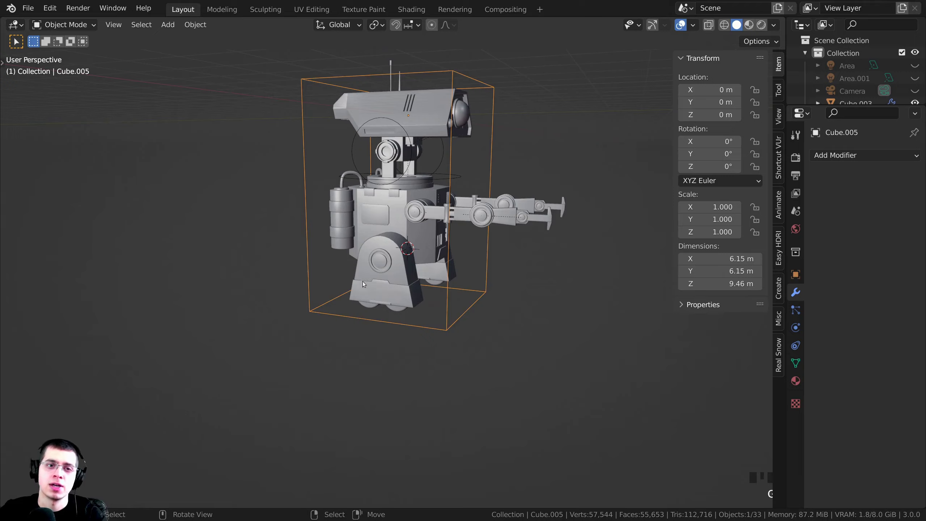
key("g")
right_click(406, 296)
- Select the round caps on the legs and examine both legs from the front and below
middle_click_drag(403, 299, 567, 251, "shift")
scroll(406, 295, "up", 2)
scroll(405, 287, "up", 2)
left_click(328, 252)
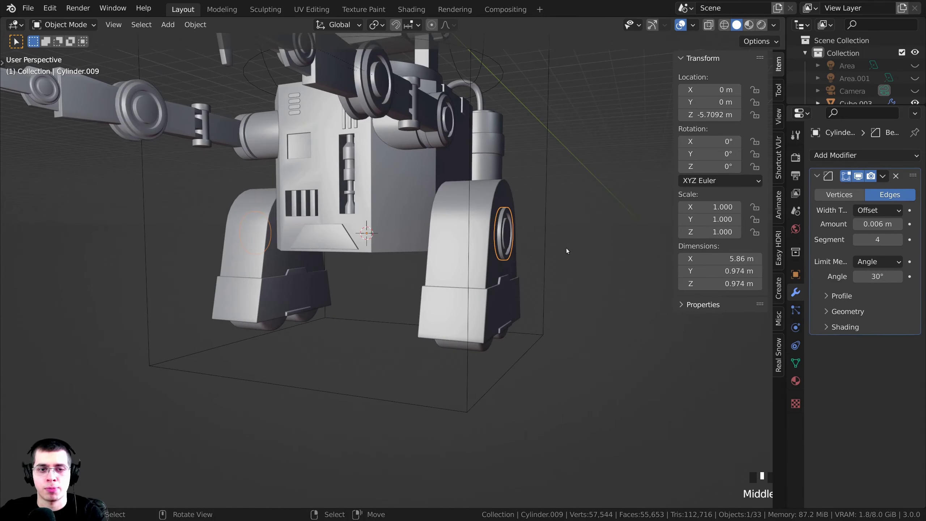
middle_click_drag(331, 283, 254, 136)
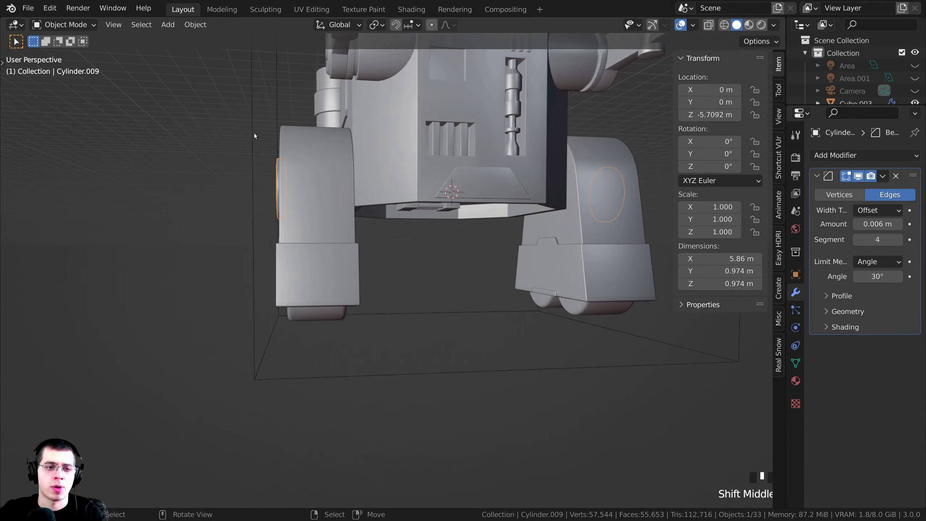
- Select the legs' rounded upper parts, apply their Mirror modifier and check the resulting mesh in Edit Mode
middle_click_drag(303, 307, 363, 294, "shift")
scroll(321, 196, "up", 3)
left_click(321, 195)
middle_click_drag(321, 196, 441, 199)
left_click_drag(784, 208, 715, 208)
scroll(462, 284, "down", 2)
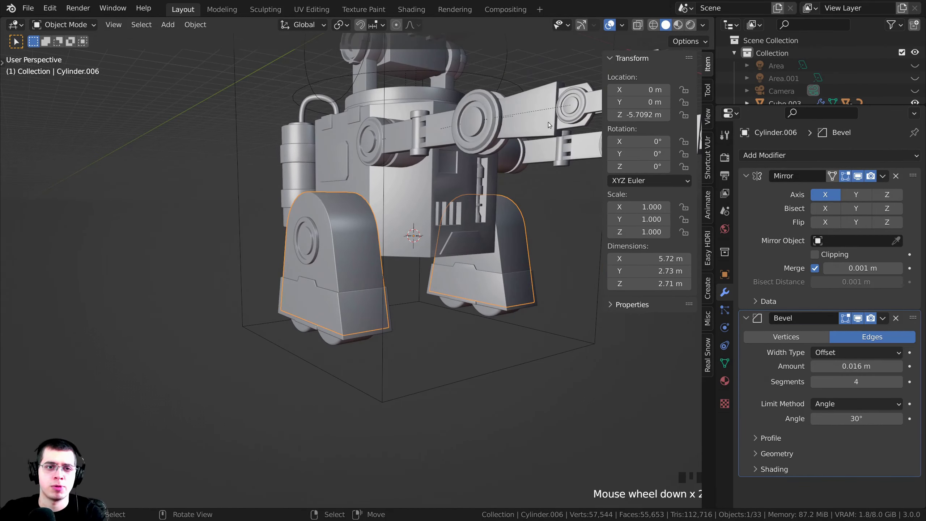
middle_click_drag(548, 122, 417, 163, "shift")
scroll(417, 163, "up", 2, "shift")
left_click(781, 204)
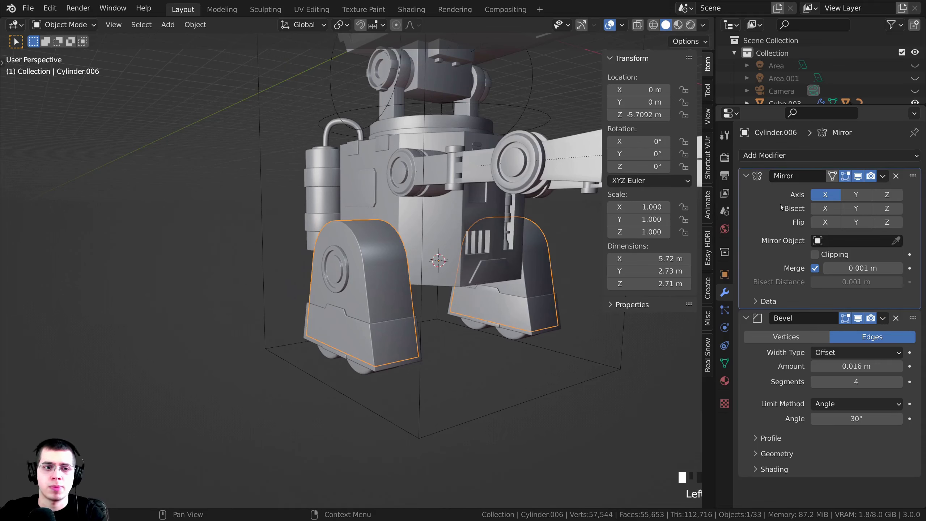
key("ctrl+a")
scroll(502, 283, "down", 2)
middle_click_drag(498, 285, 483, 272)
key("Tab")
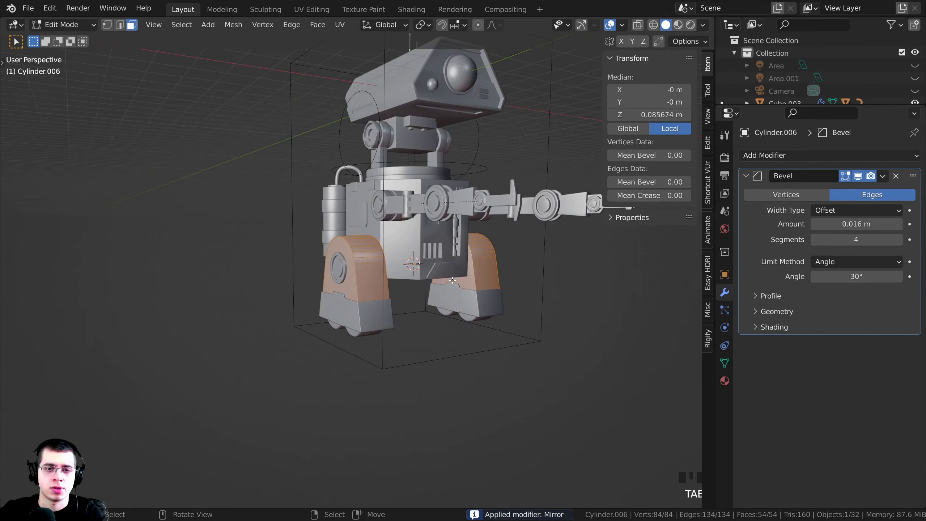
key("Tab")
- Select the leg caps again and check their mesh in Edit Mode
scroll(380, 279, "up", 3)
right_click(340, 268)
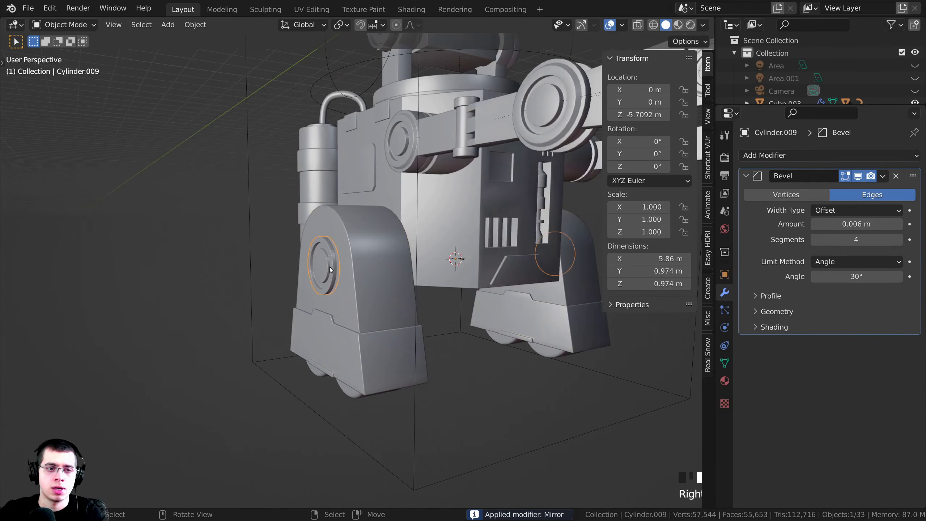
scroll(394, 272, "down", 5)
middle_click_drag(419, 272, 346, 275)
key("Tab")
scroll(394, 277, "up", 2)
middle_click_drag(424, 267, 367, 302)
key("Tab")
- Select the legs' lower covers and apply their Mirror modifier
scroll(379, 289, "up", 2)
right_click(375, 307)
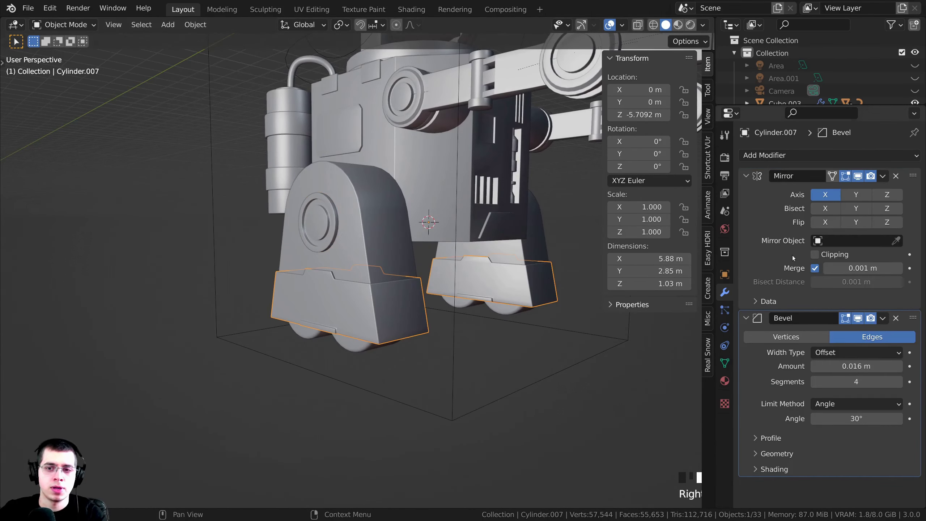
left_click(784, 249)
left_click(751, 215)
key("ctrl+a")
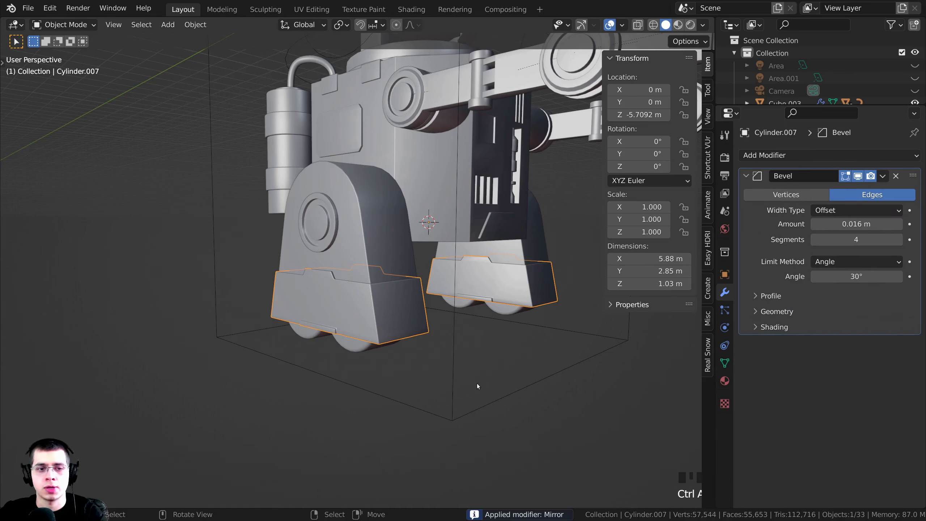
- Select the wheels under the legs, apply their Mirror modifier and check the mesh in Edit Mode
middle_click_drag(477, 384, 368, 248)
right_click(350, 256)
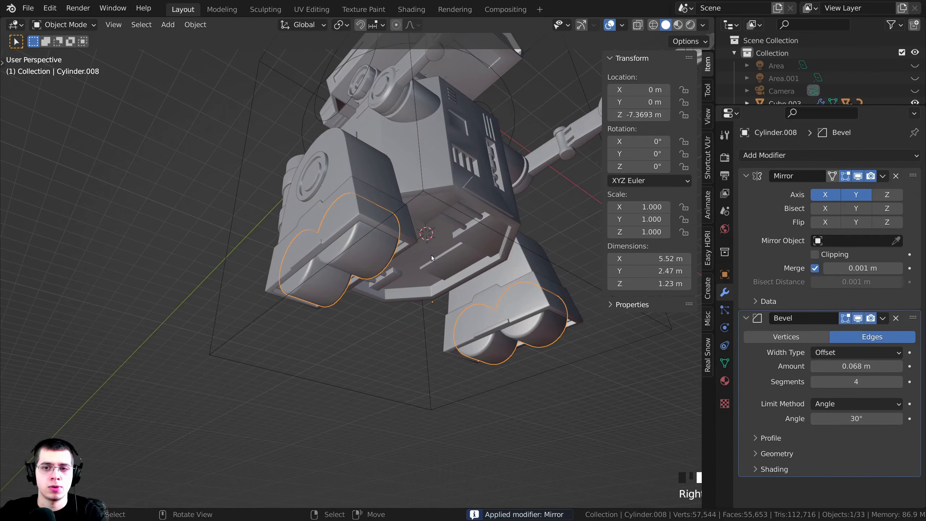
left_click(759, 210)
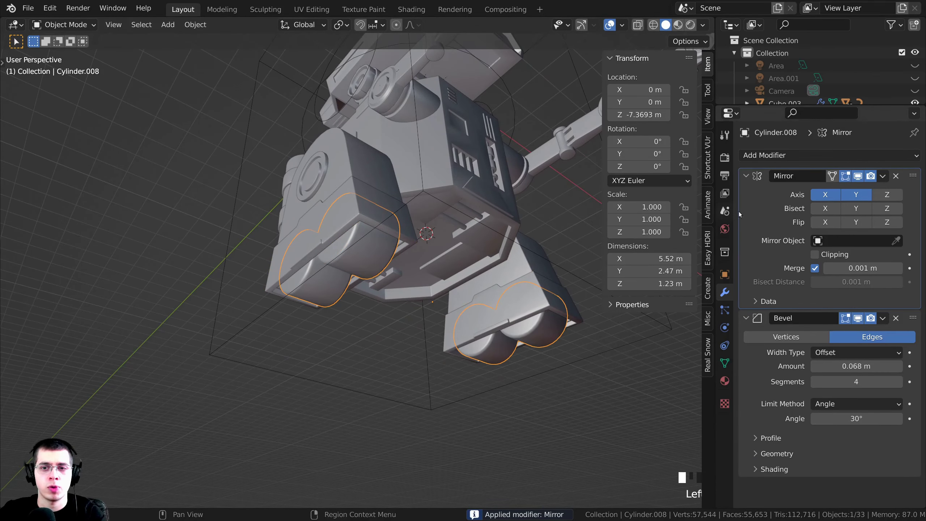
key("ctrl+a")
key("Tab")
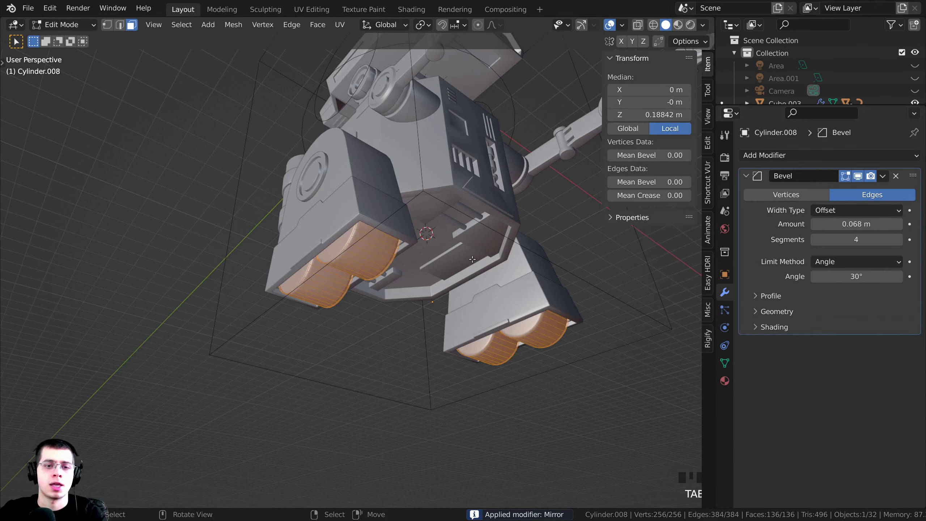
key("Tab")
- Add the lower covers, upper leg parts and round caps to the wheel selection, with the caps active
scroll(351, 277, "up", 2)
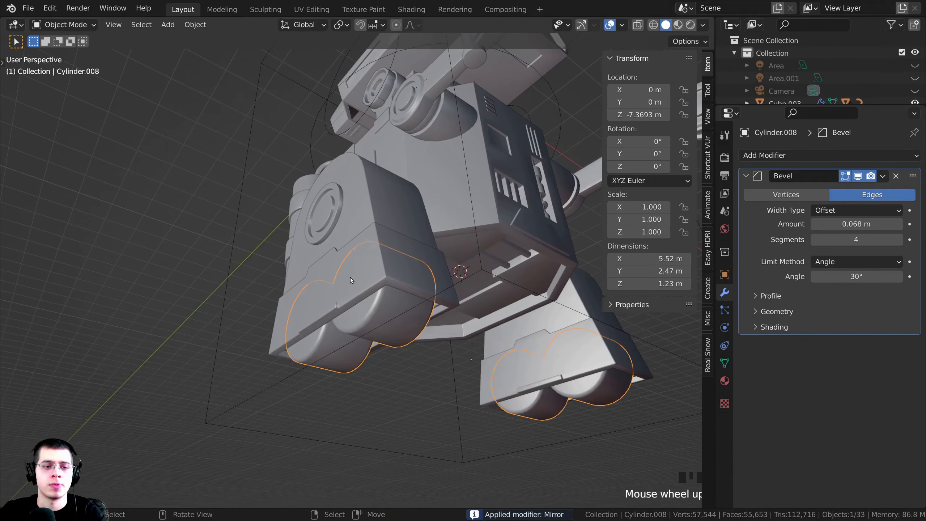
right_click(359, 252)
right_click(364, 196, "shift")
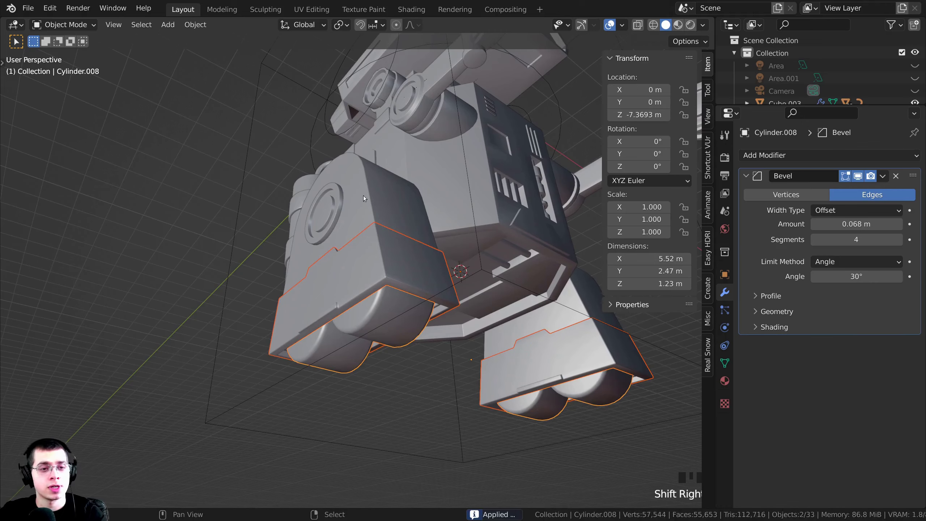
right_click(356, 180, "shift")
right_click(326, 202, "shift")
middle_click_drag(326, 201, 344, 274)
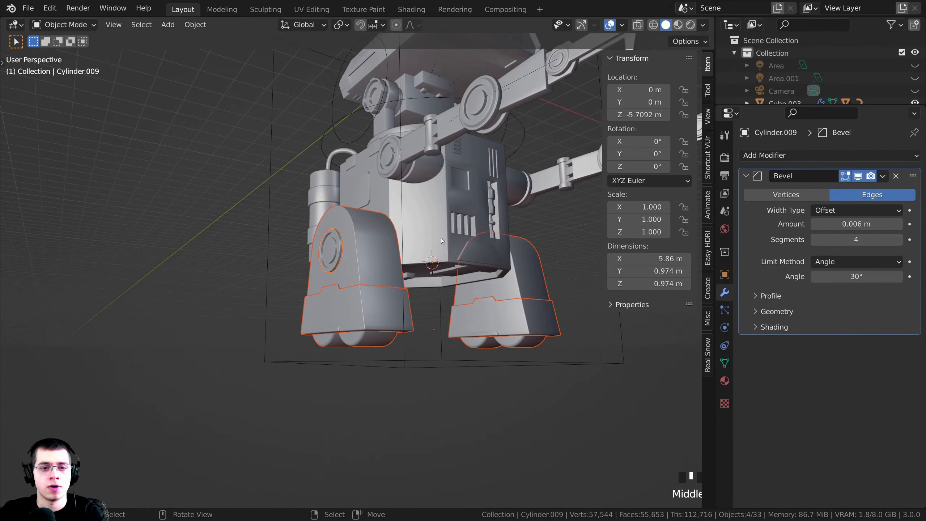
- In Edit Mode with wireframe shading, clear the selection and select all geometry of just the leg on the body's minus X side
middle_click_drag(442, 237, 365, 239)
scroll(374, 238, "up", 2)
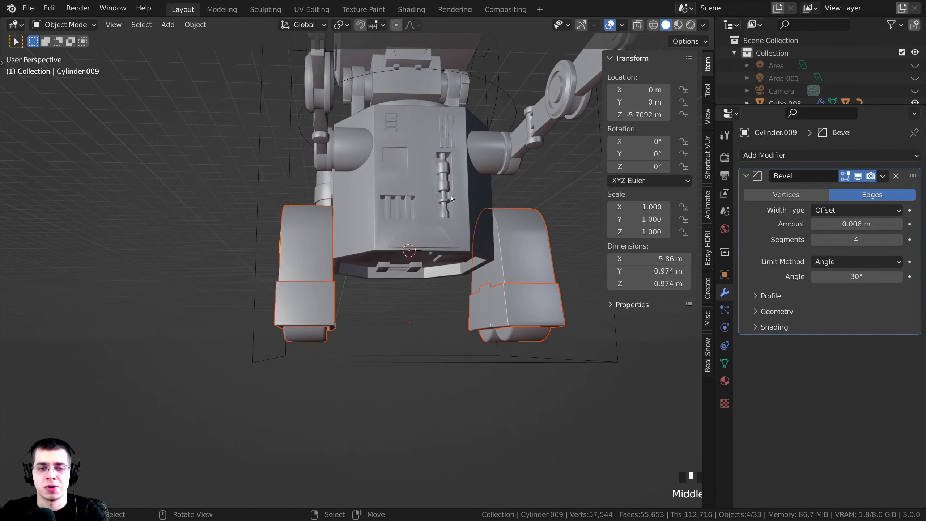
scroll(450, 197, "down", 1)
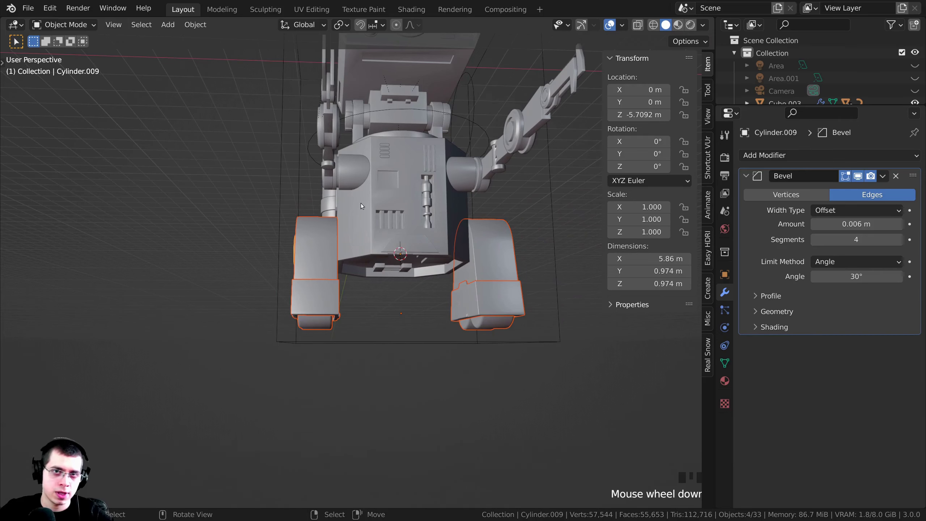
middle_click_drag(360, 205, 388, 216)
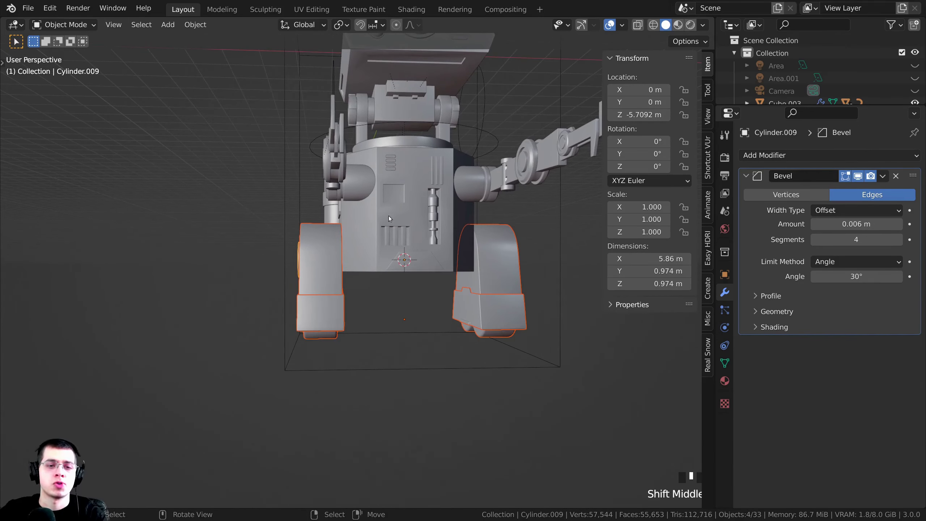
key("Tab")
scroll(365, 222, "up", 1)
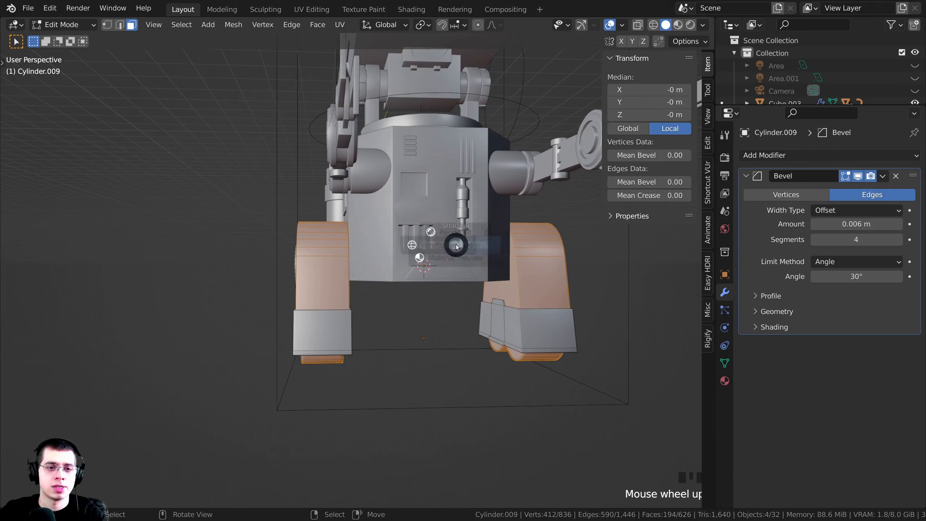
key("z")
left_click(315, 243)
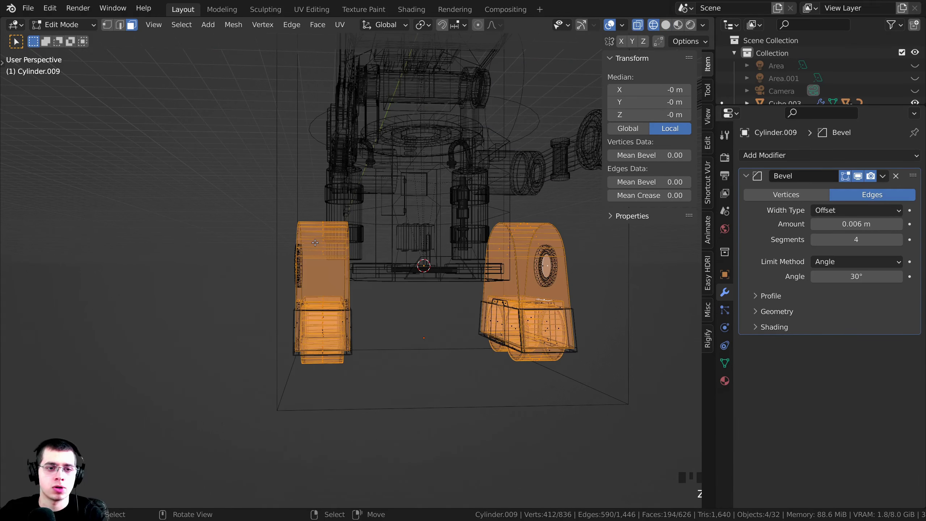
key("alt+a")
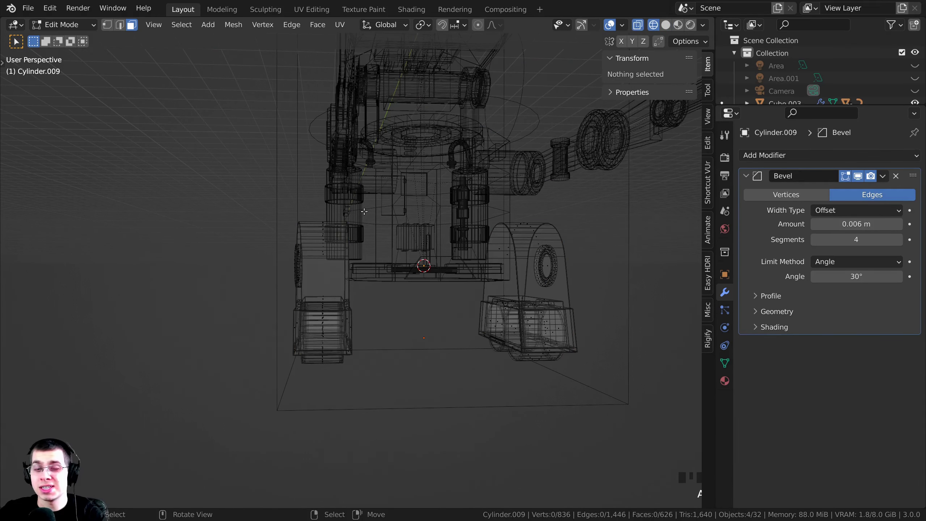
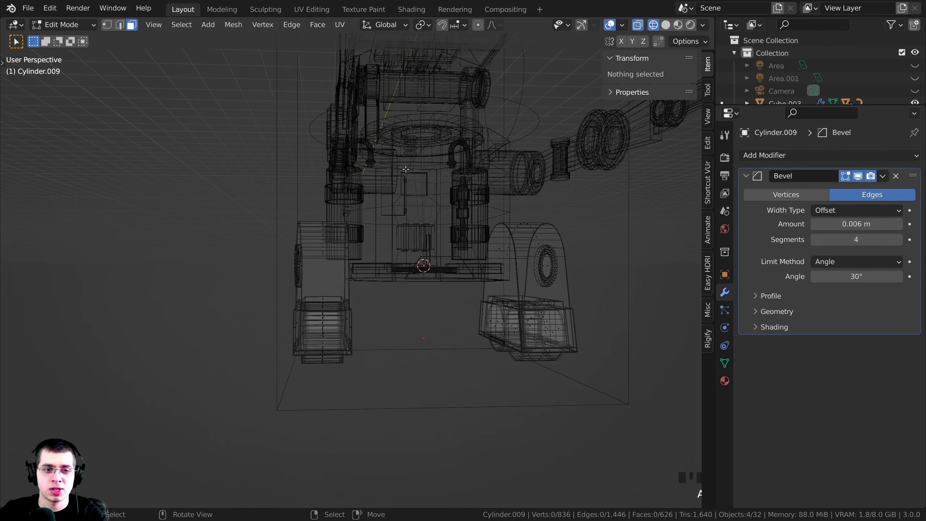
left_click_drag(406, 169, 223, 411)
middle_click_drag(415, 351, 415, 299)
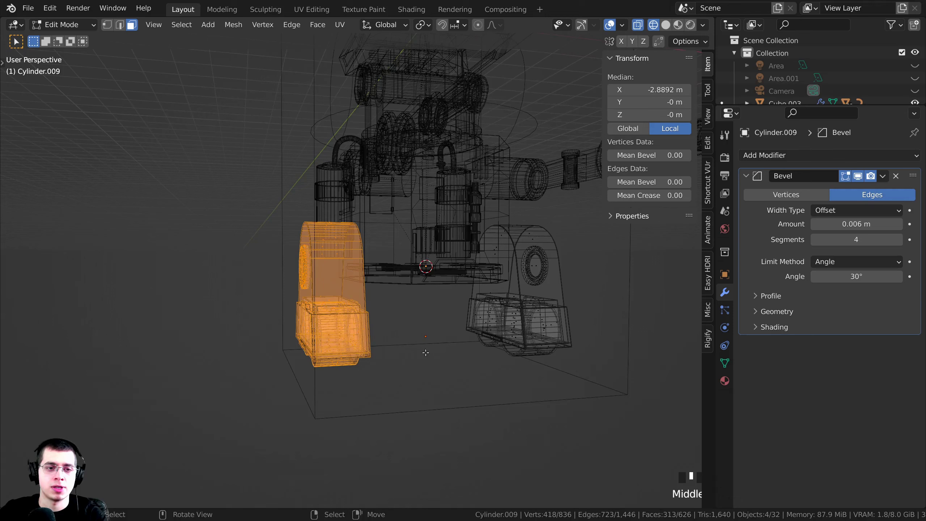
- Separate the selected leg geometry into its own objects and return to Object Mode with solid shading
scroll(415, 299, "up", 2)
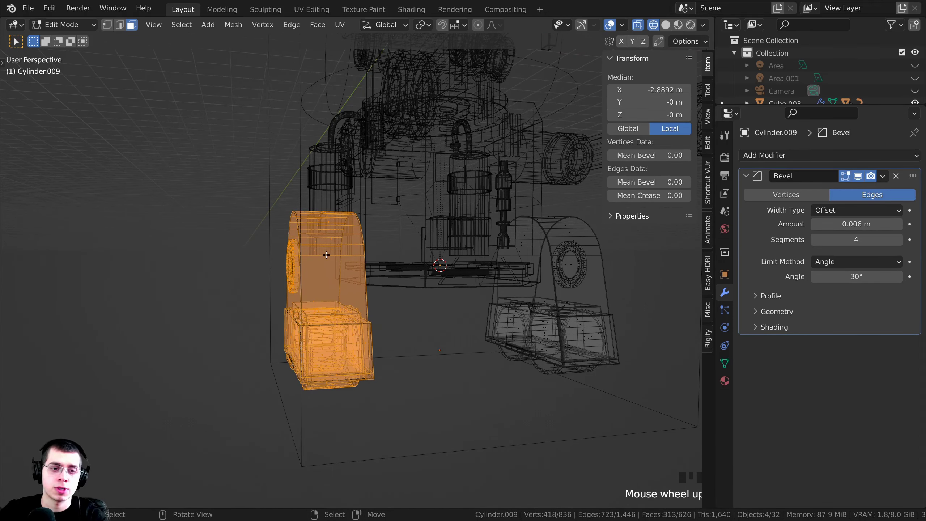
key("p")
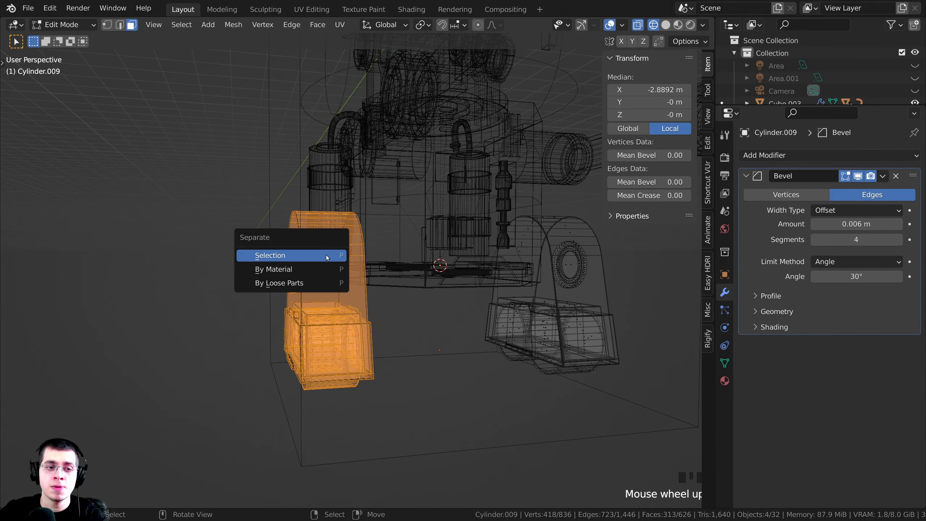
left_click(301, 256)
key("z")
key("Tab")
- Try rotating the separated upper leg part freely to test that it moves on its own
right_click(337, 286)
middle_click_drag(339, 287, 368, 288)
key("r")
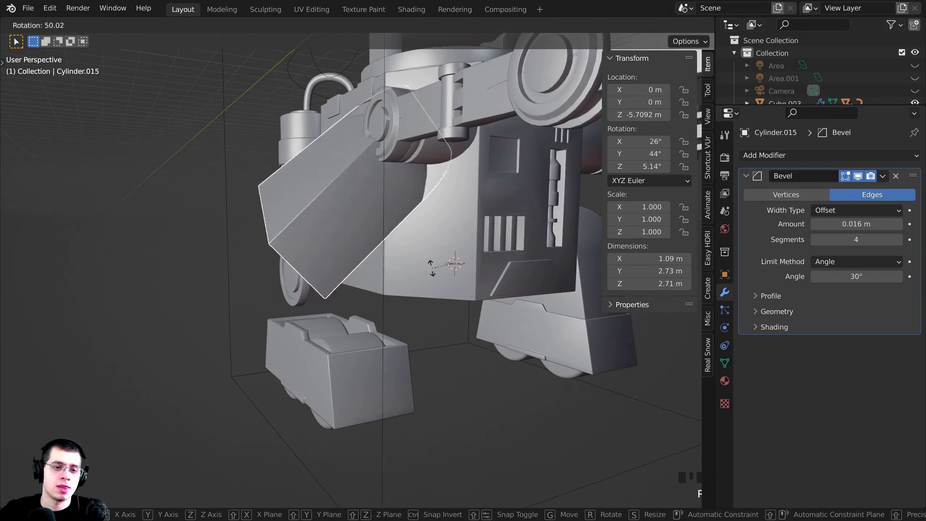
right_click(428, 277)
right_click(396, 356)
key("r")
right_click(392, 358)
- Compare the Bevel modifier settings of the separated leg's round cap, upper part and lower cover
scroll(392, 369, "down", 1)
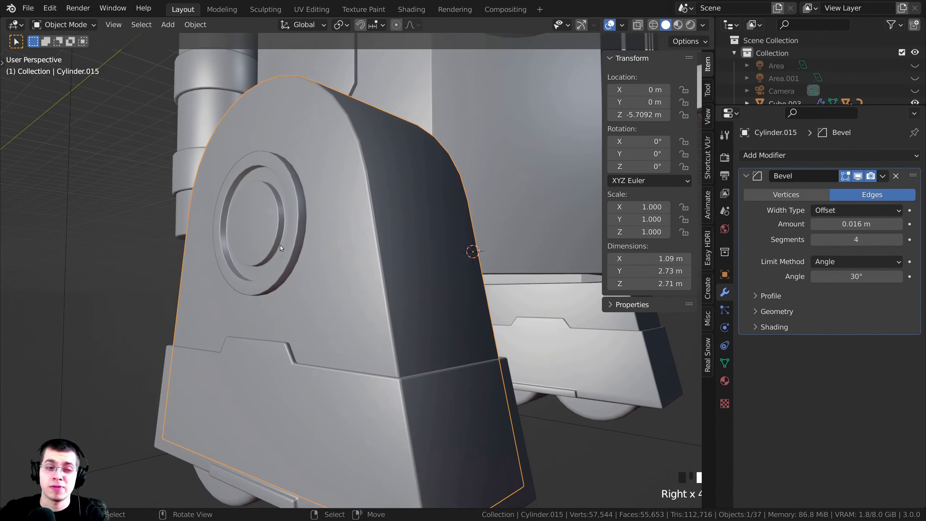
right_click(281, 245)
right_click(320, 448)
right_click(346, 318)
right_click(299, 297)
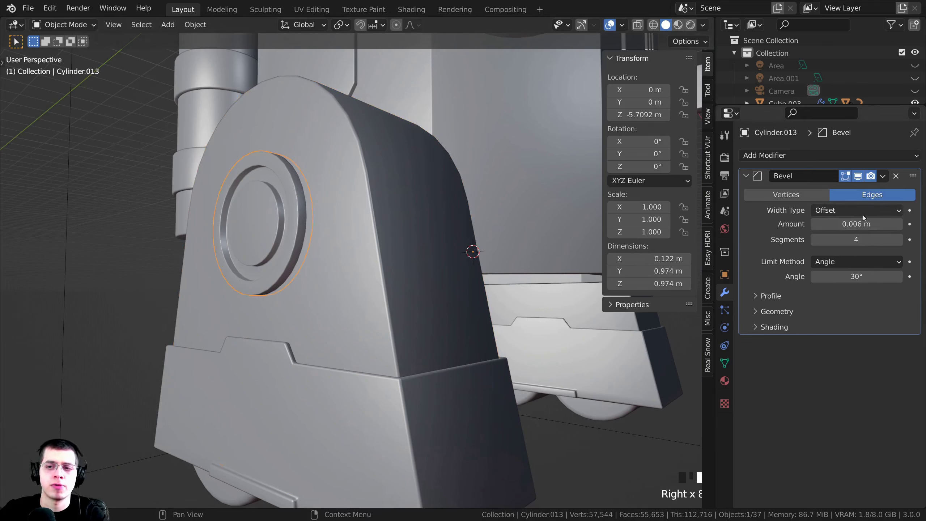
left_click(836, 225)
left_click(800, 401)
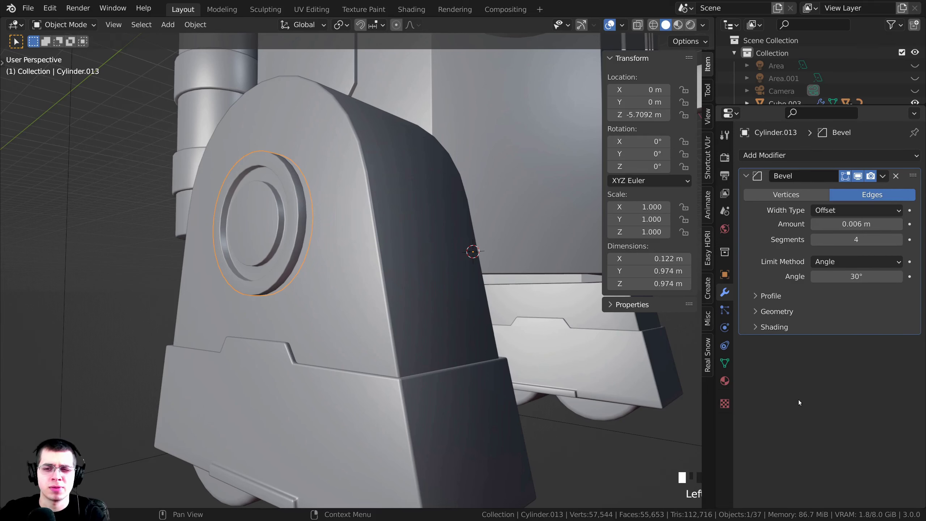
scroll(353, 357, "down", 1)
right_click(348, 258)
right_click(360, 398)
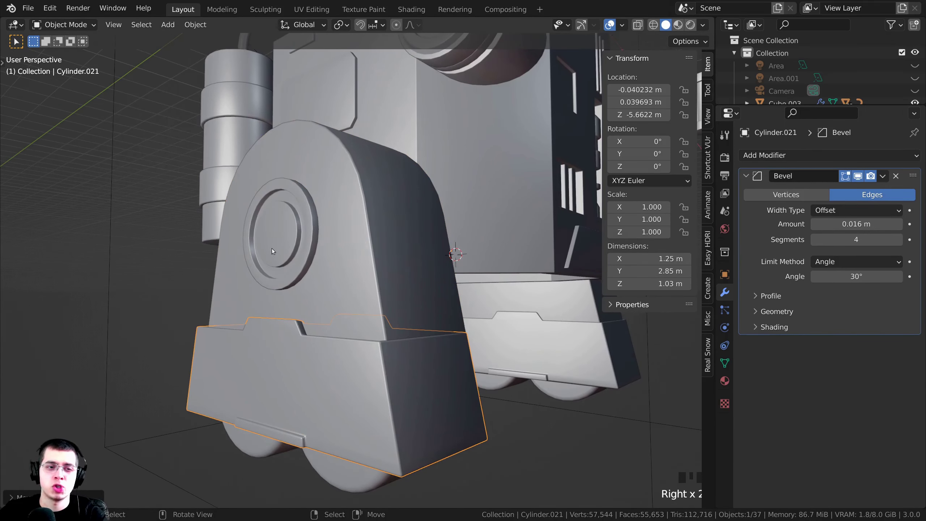
right_click(286, 241)
right_click(384, 218)
right_click(399, 380)
right_click(289, 247)
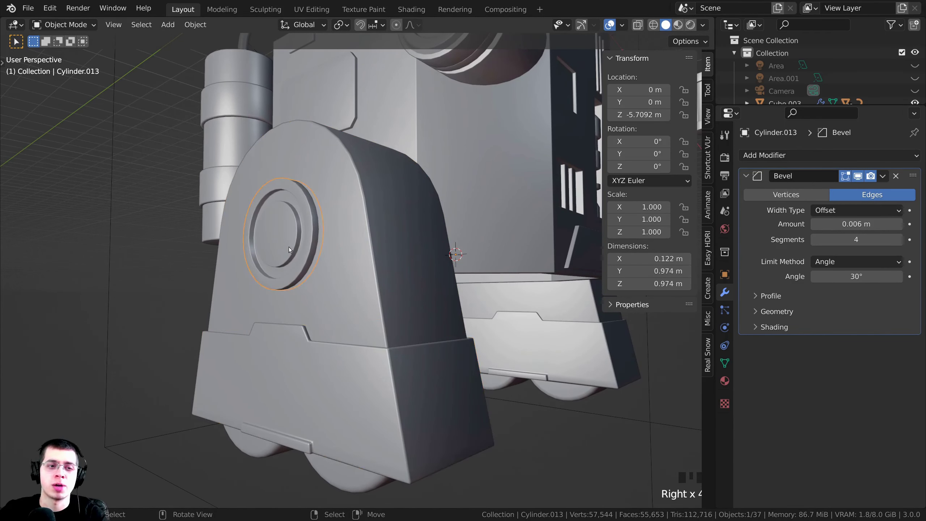
- Join the separated leg's upper part and lower cover into its round cap, keeping the cap as the active object
right_click(366, 253)
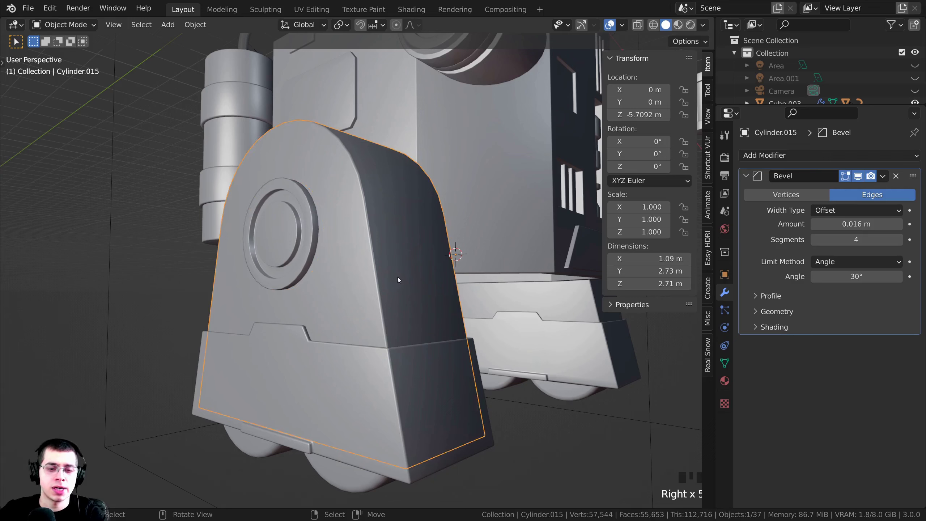
right_click(413, 376, "shift")
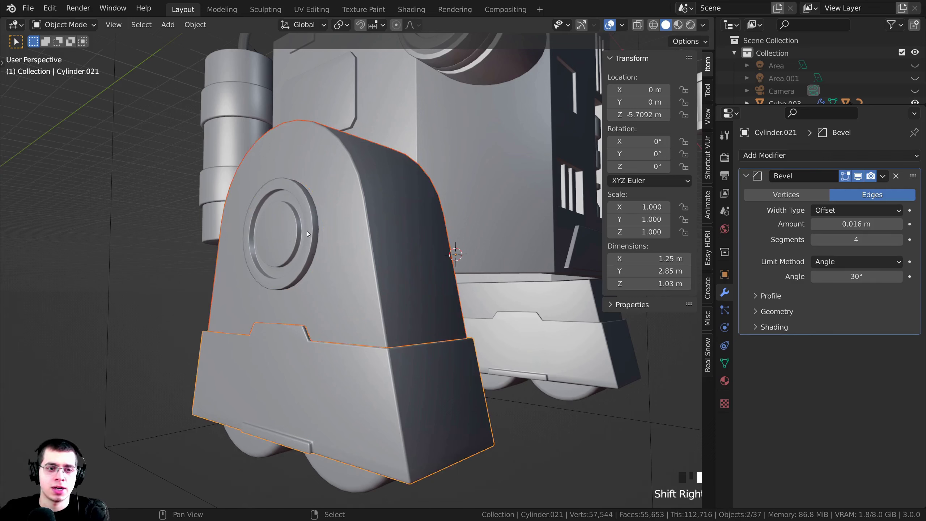
right_click(253, 227, "shift")
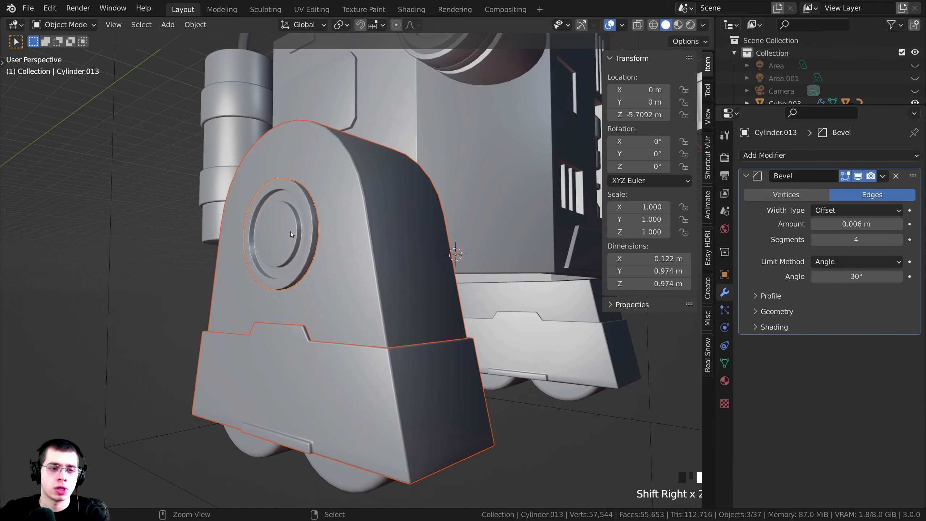
key("ctrl+j")
- Inspect the joined leg's materials and bevels in Material Preview and Rendered shading, then return to solid shading
key("z")
left_click(414, 322)
middle_click_drag(449, 360, 453, 354)
key("z")
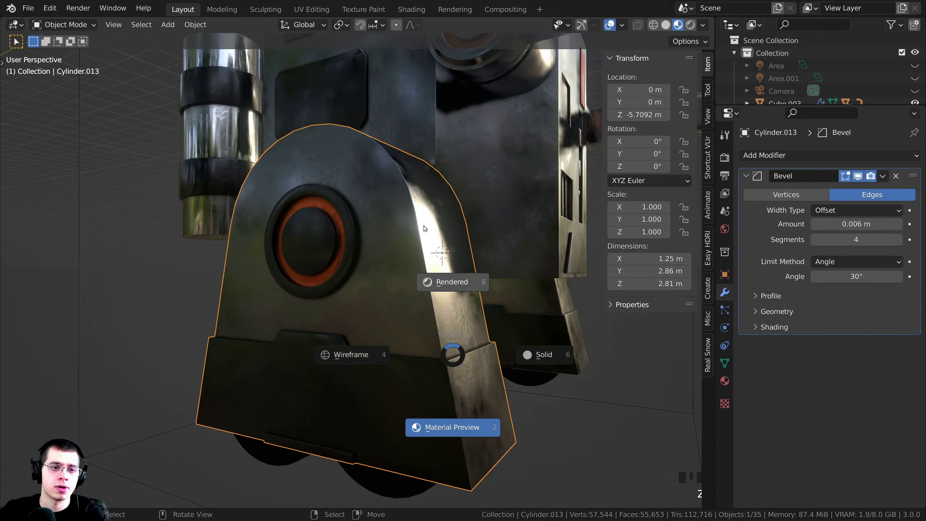
left_click(453, 281)
middle_click_drag(420, 245, 387, 239)
scroll(394, 241, "down", 3)
key("r")
right_click(466, 238)
key("z")
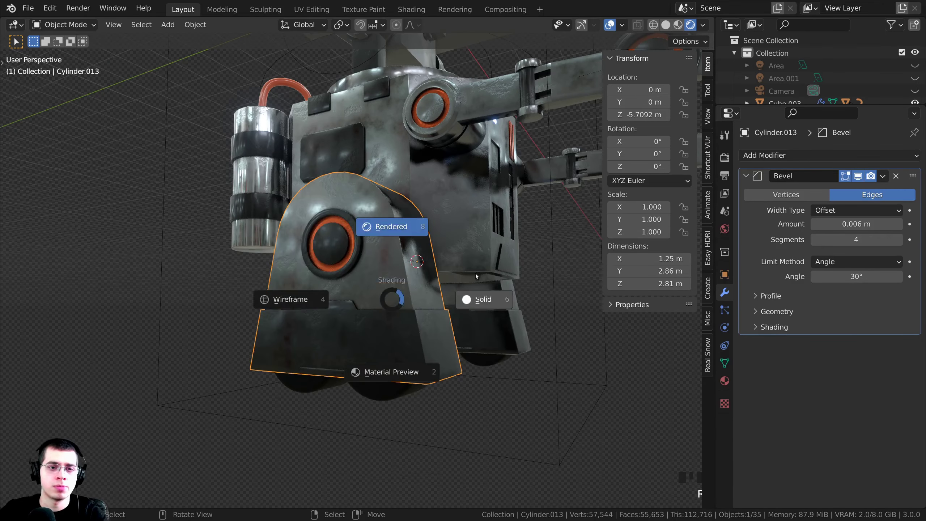
left_click(481, 300)
- Set the joined leg's Bevel amount to 0.009 m
scroll(450, 286, "up", 3)
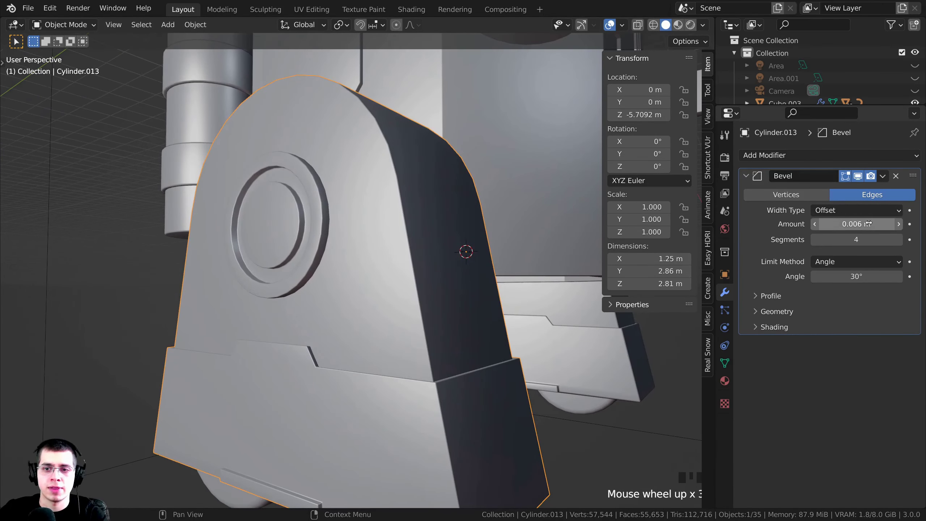
mouse_move(872, 224)
left_mouse_down("shift")
mouse_move(886, 224)
mouse_move(871, 224)
left_mouse_up("shift")
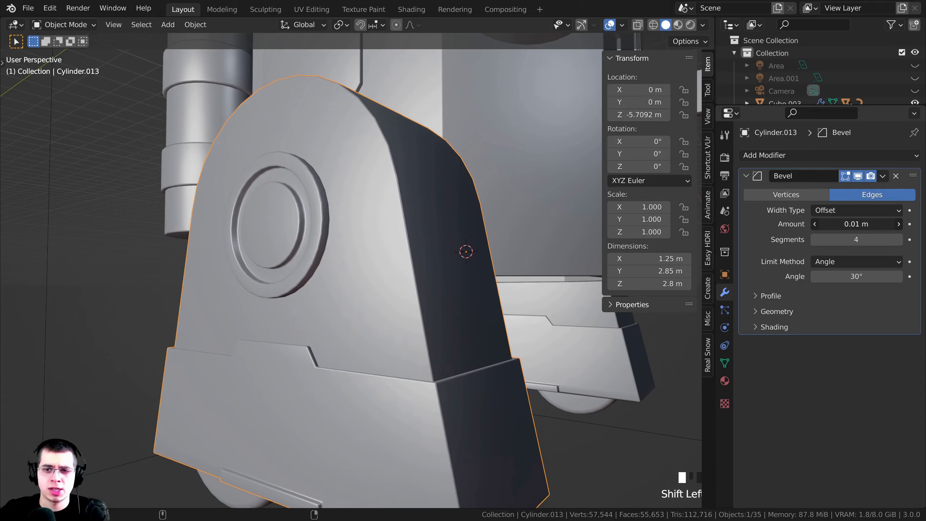
scroll(401, 317, "up", 2)
scroll(392, 320, "down", 2)
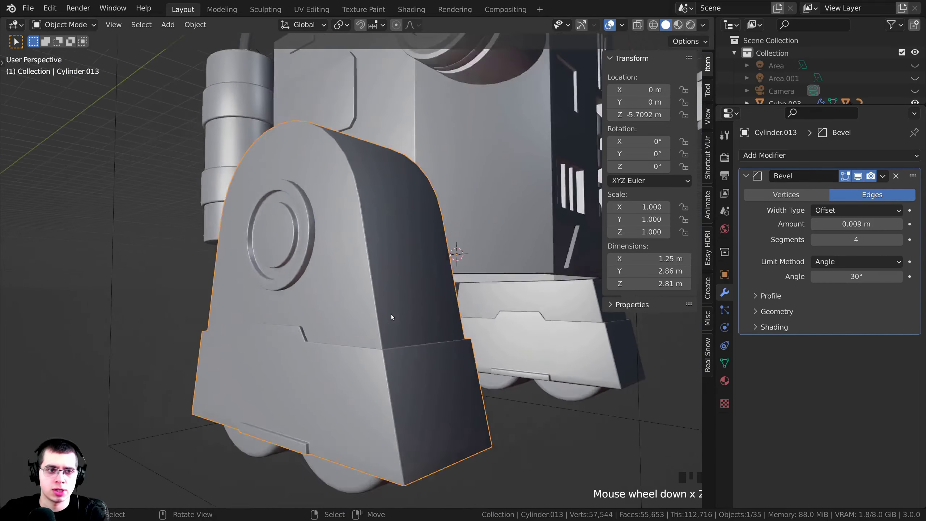
- Check the adjusted bevel in Material Preview, try moving the joined leg, and return to solid shading
mouse_move(391, 314)
middle_mouse_down()
mouse_move(480, 316)
mouse_move(446, 294)
middle_mouse_up()
key("z")
left_click(417, 379)
middle_click_drag(417, 380, 396, 375)
key("g")
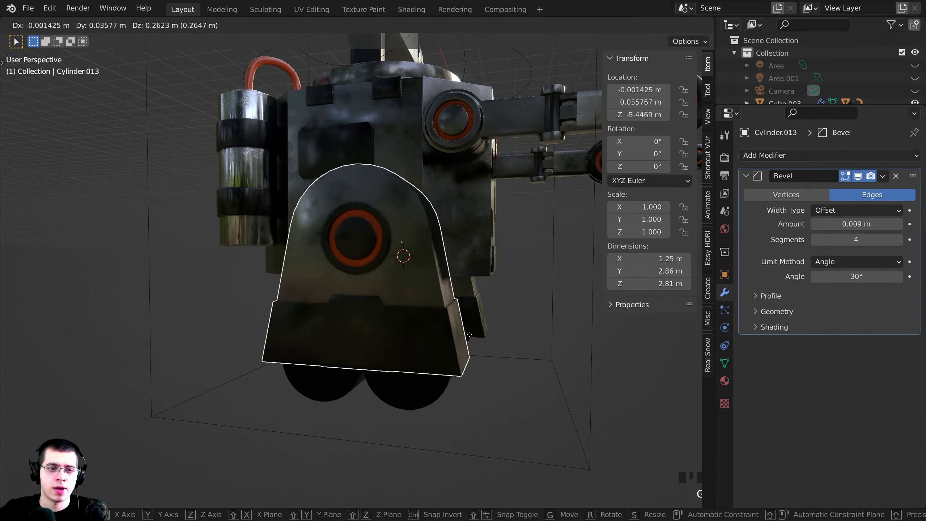
right_click(406, 350)
key("z")
left_click(456, 324)
middle_click_drag(456, 324, 406, 326)
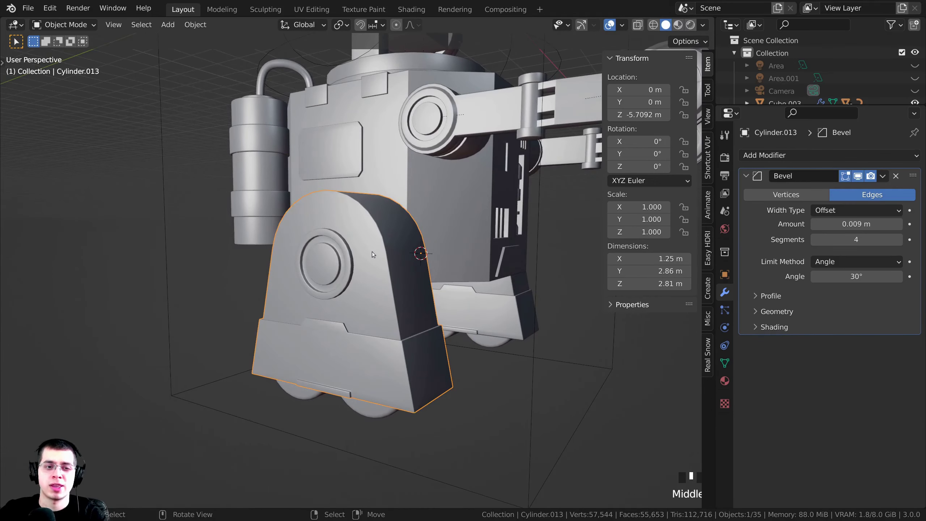
- Select the centre face of the leg's round cap in Edit Mode and snap the 3D cursor to it
key("Tab")
scroll(372, 255, "up", 2)
left_click(297, 259)
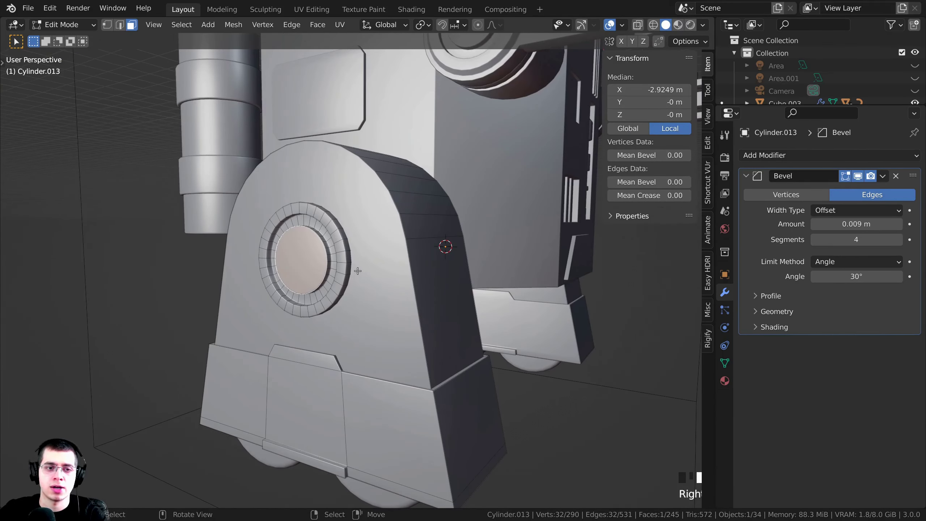
middle_click_drag(357, 270, 387, 306)
scroll(343, 258, "up", 3)
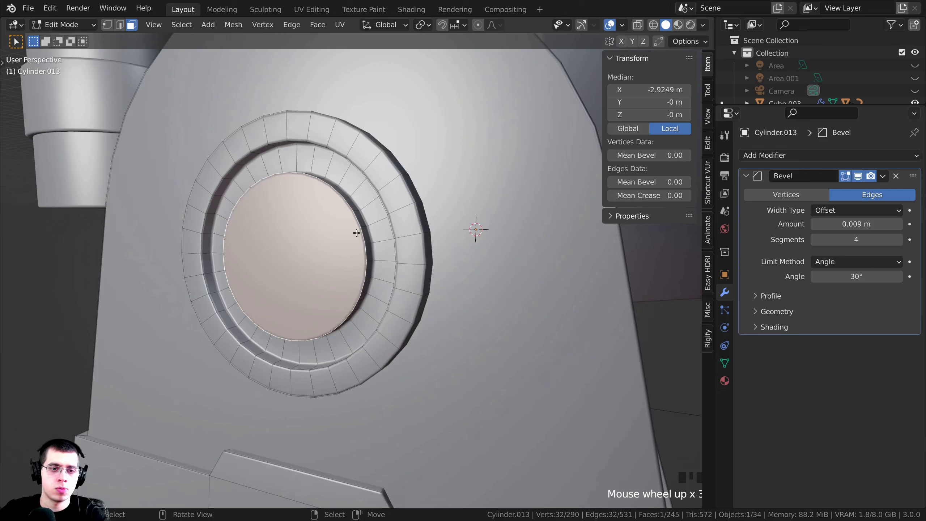
key("a")
right_click(324, 245)
scroll(372, 272, "down", 5)
middle_click_drag(417, 299, 428, 201)
key("shift+s")
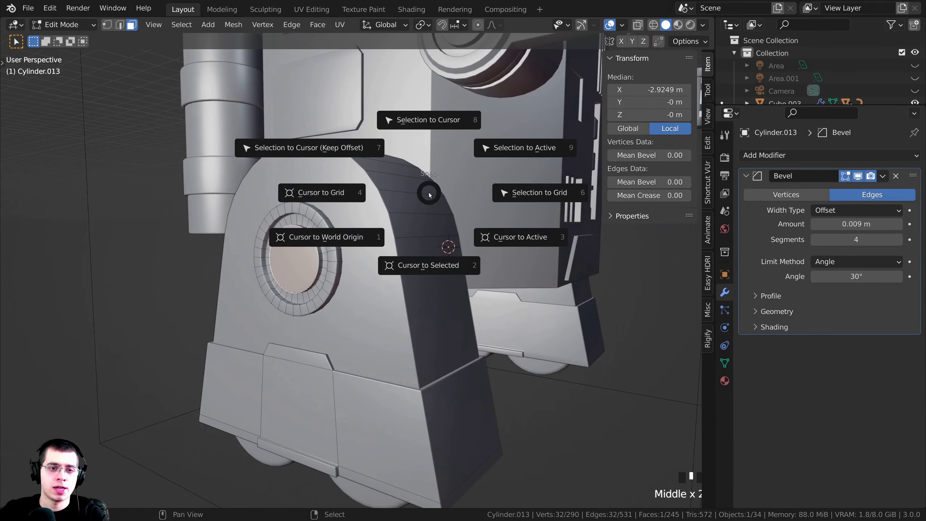
left_click(432, 263)
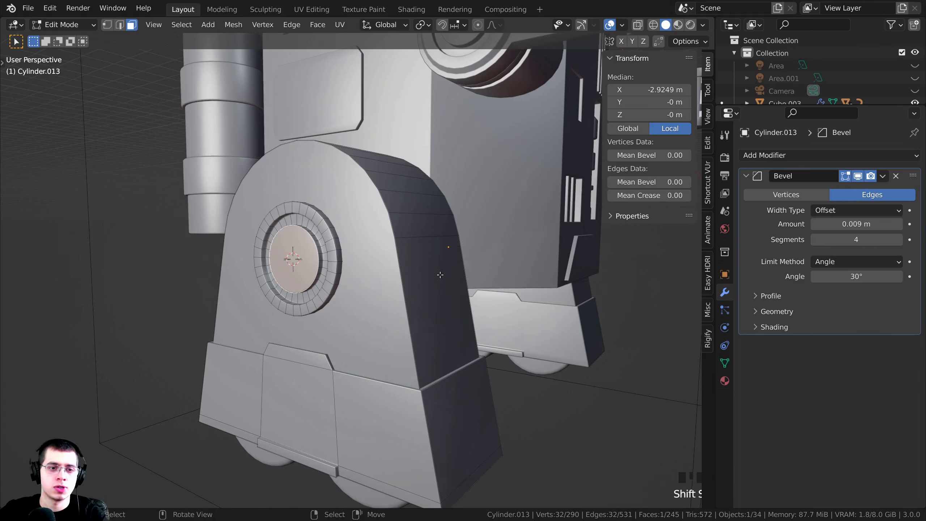
- Set the joined leg's origin to the 3D cursor in Object Mode
key("Tab")
scroll(302, 199, "down", 4)
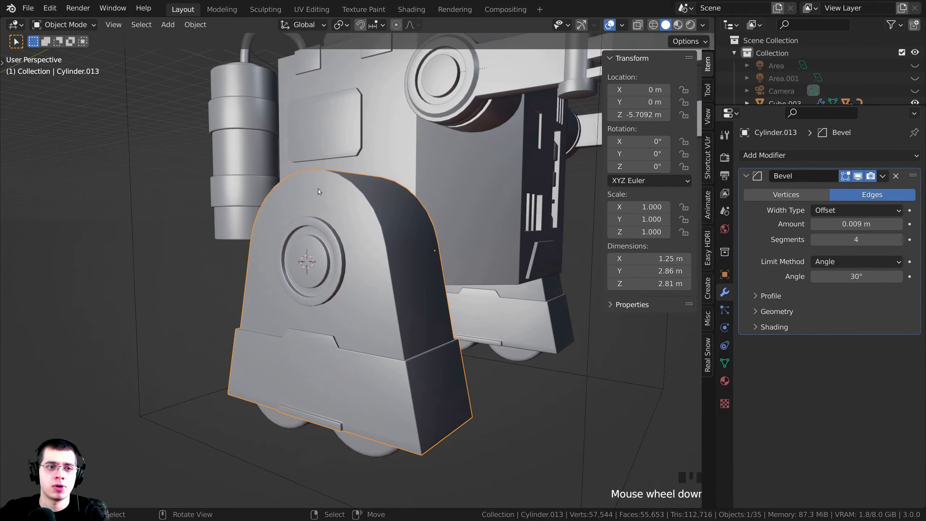
left_click(197, 25)
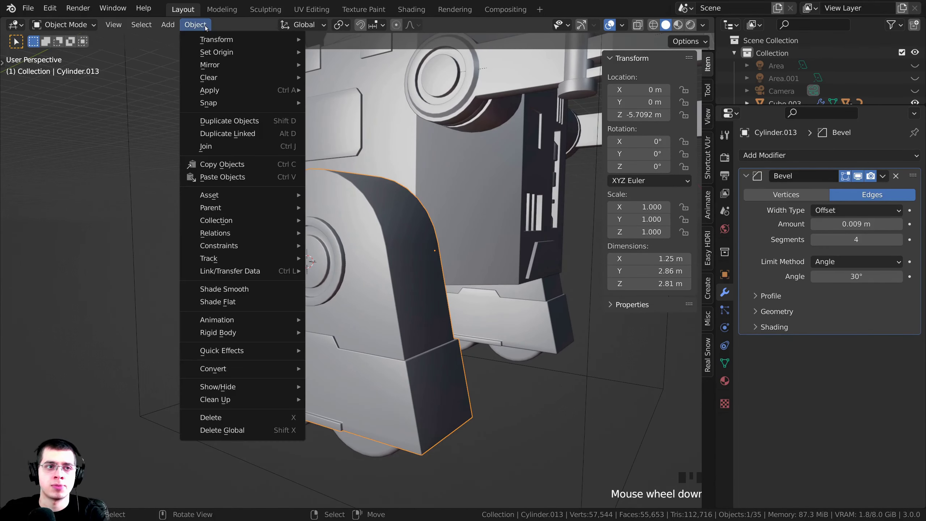
mouse_move(210, 53)
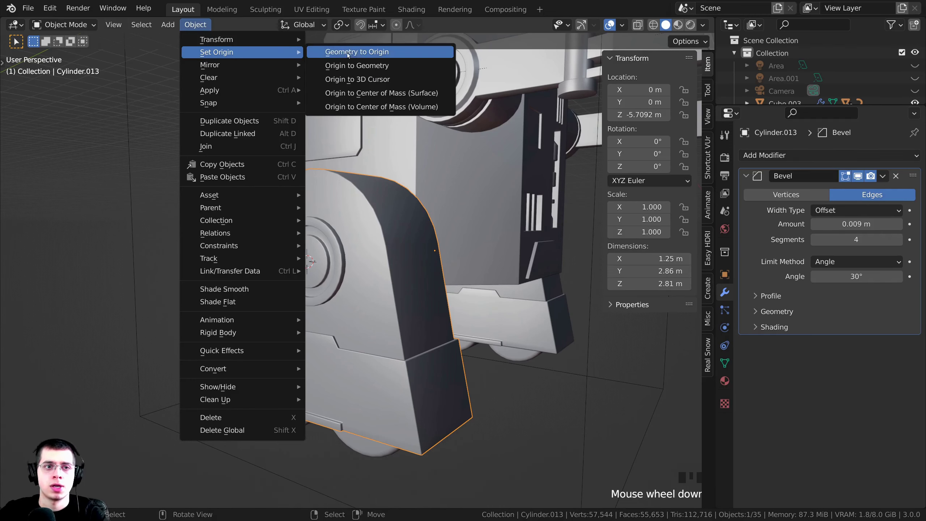
left_click(377, 80)
scroll(402, 175, "down", 3)
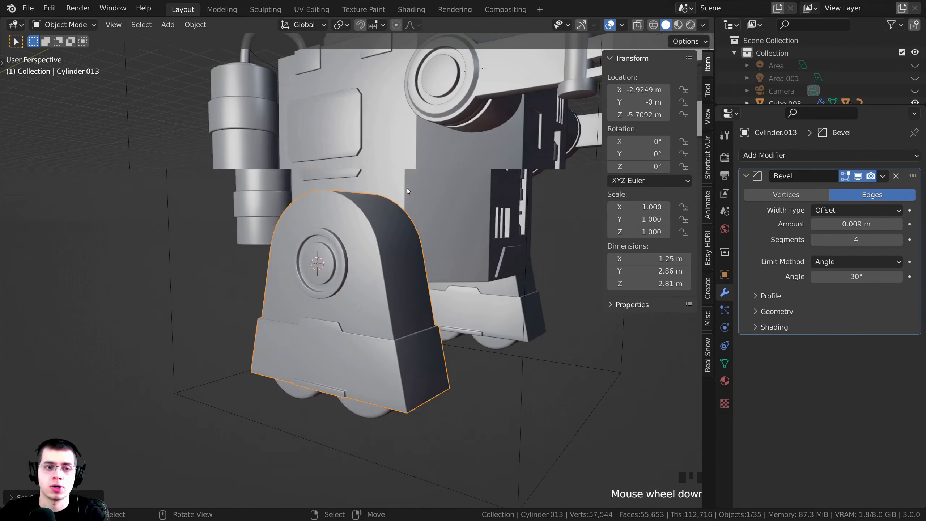
- Try rotating the joined leg about the global X axis
middle_click_drag(407, 188, 436, 196)
key("r")
key("x")
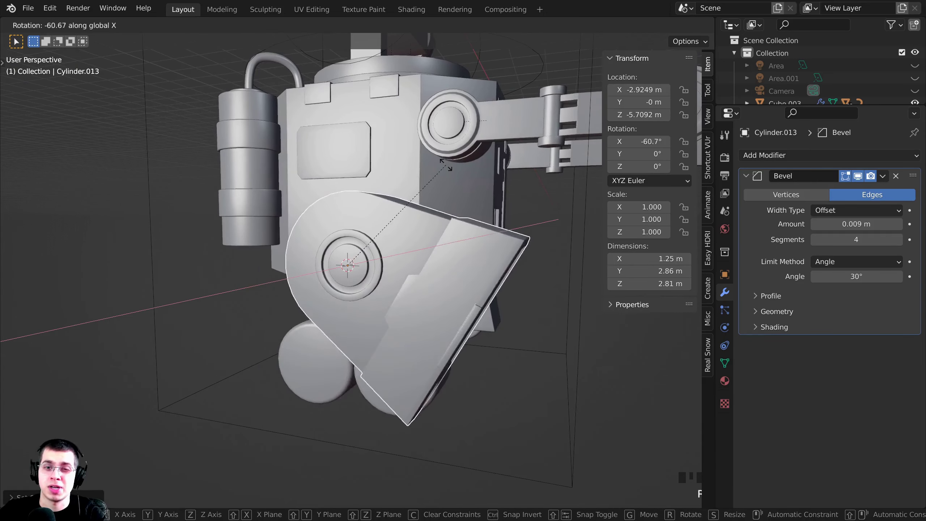
key("Escape")
- Lock the joined leg's location, scale, and Y and Z rotation, and test its remaining X rotation
left_click_drag(685, 153, 685, 232)
left_click_drag(685, 89, 684, 115)
key("r")
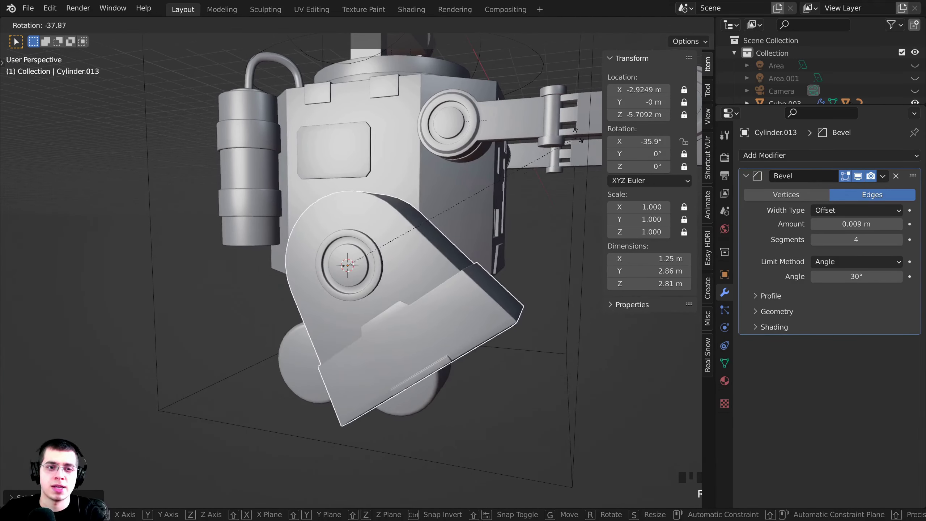
key("Escape")
key("r")
key("Escape")
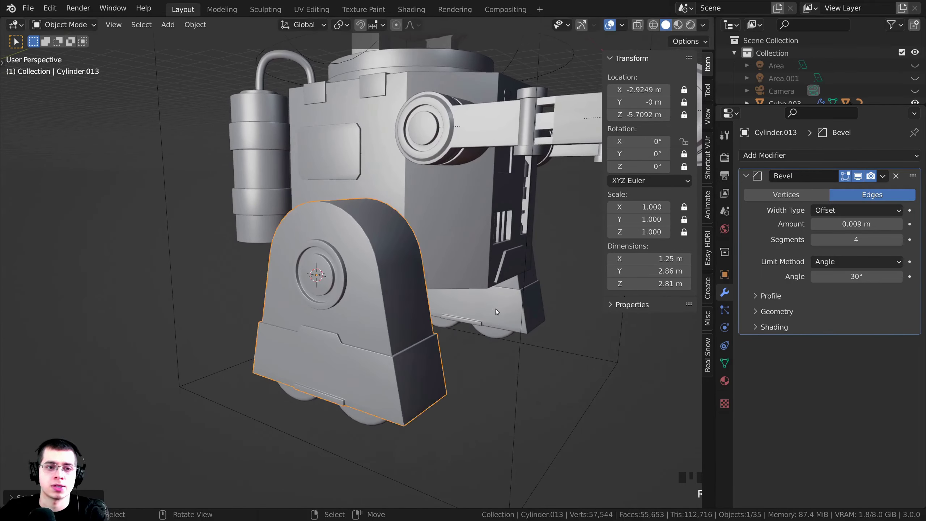
- Join the opposite leg's upper body, lower shell and round cap into one object, with the cap as the active object
middle_click_drag(495, 309, 323, 269, "shift")
scroll(405, 275, "up", 3)
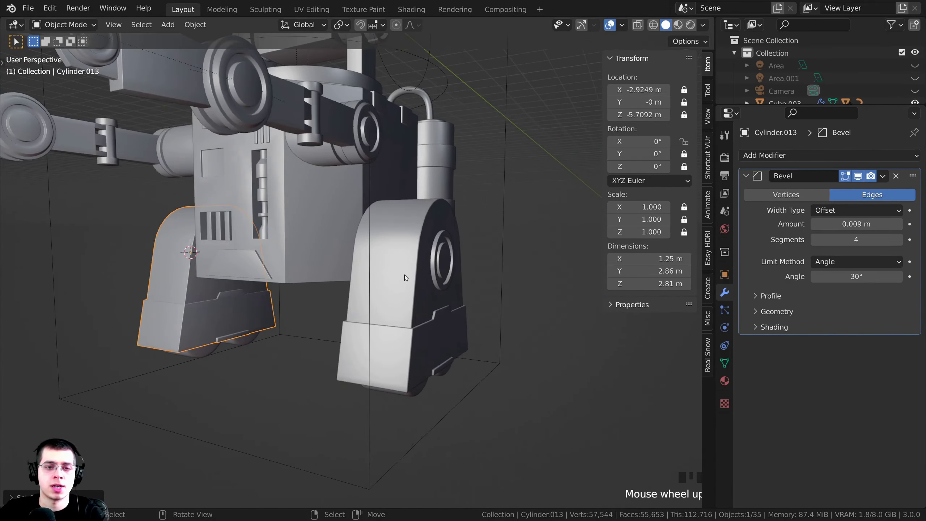
middle_click_drag(405, 275, 364, 267)
right_click(432, 266)
right_click(379, 310)
right_click(429, 263)
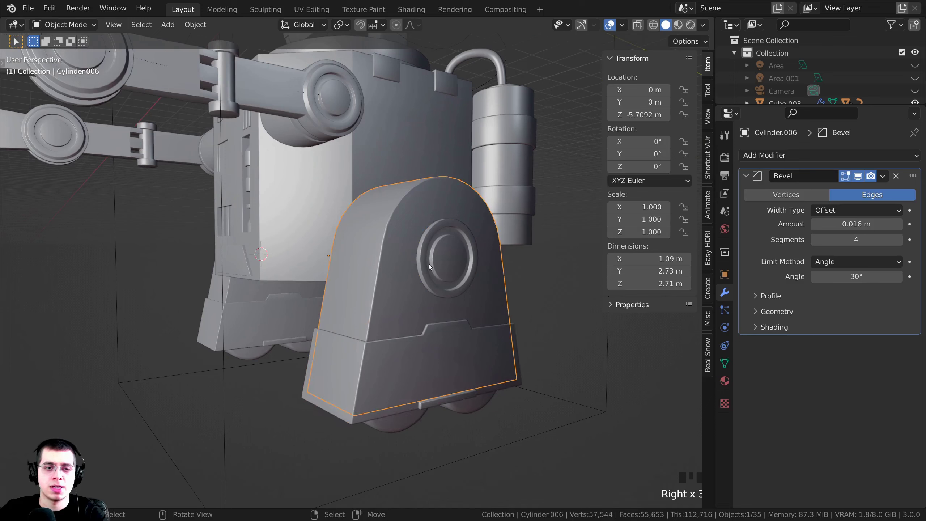
right_click(424, 353)
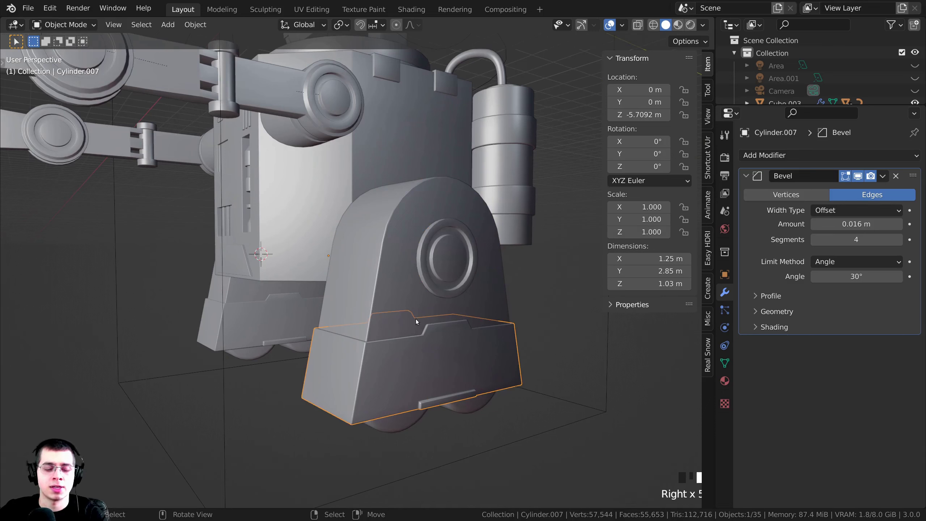
right_click(384, 294, "shift")
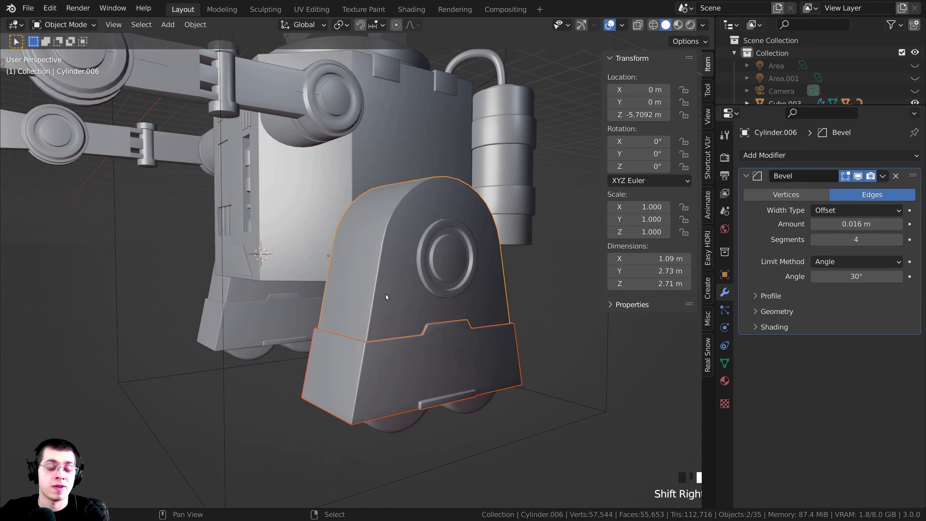
right_click(445, 260, "shift")
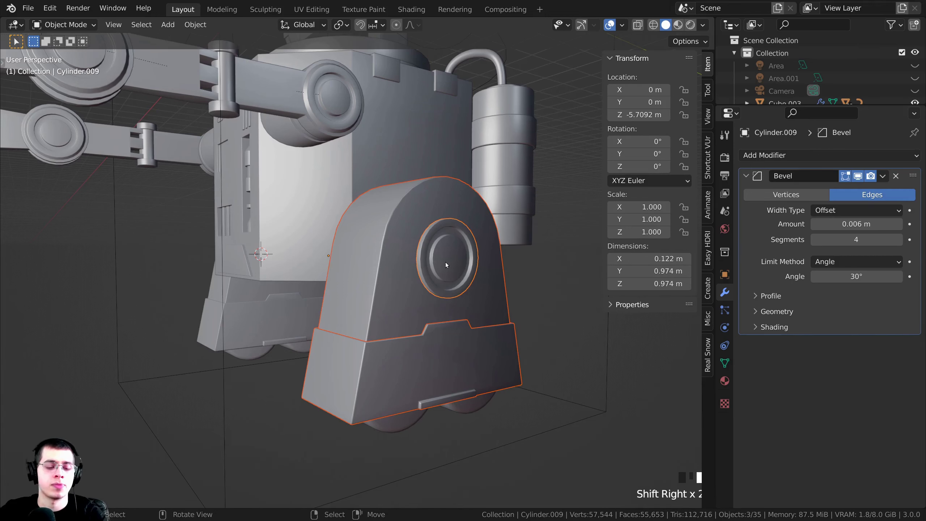
key("ctrl+j")
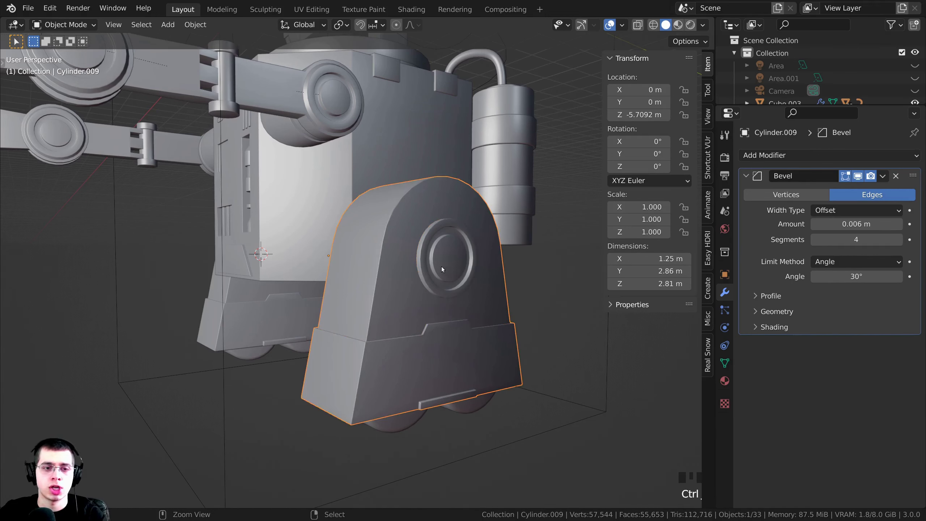
- Set the first joined leg's Bevel amount to 0.01 m
middle_click_drag(423, 279, 277, 280)
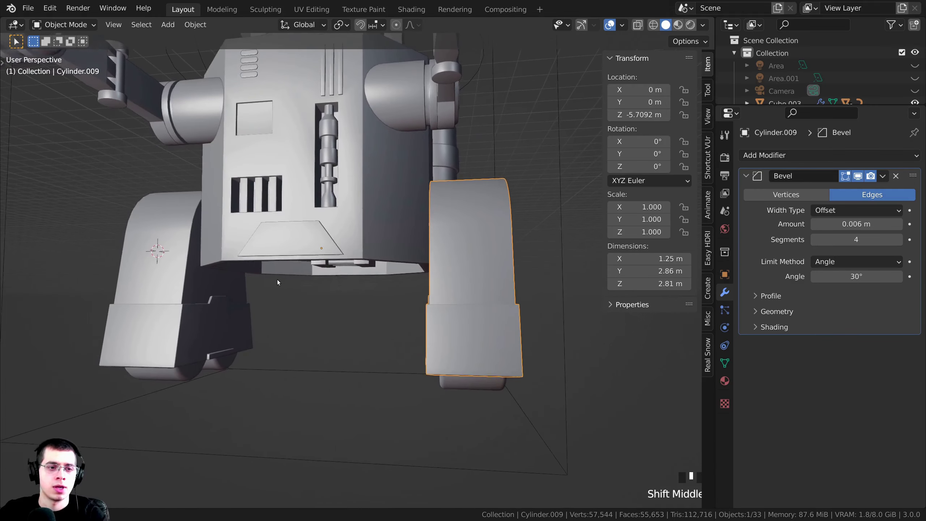
right_click(179, 274)
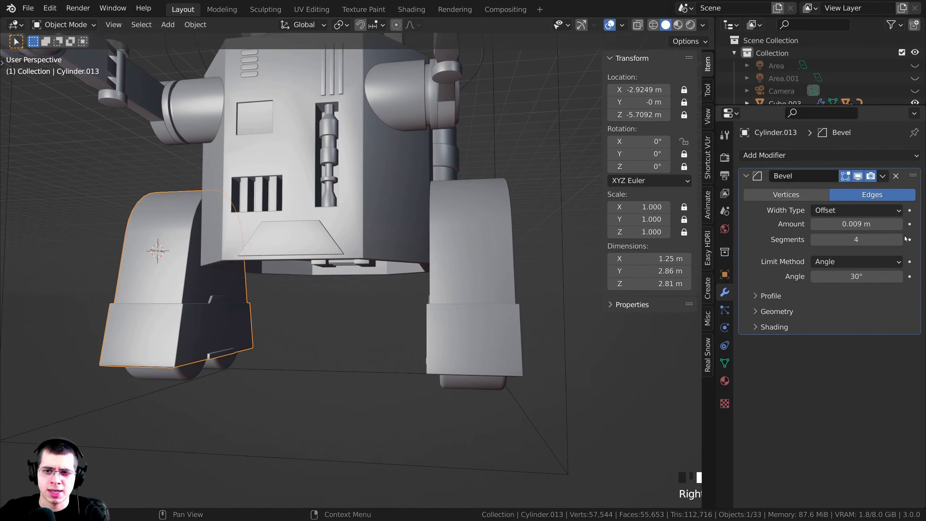
left_click(854, 224)
left_click(853, 224)
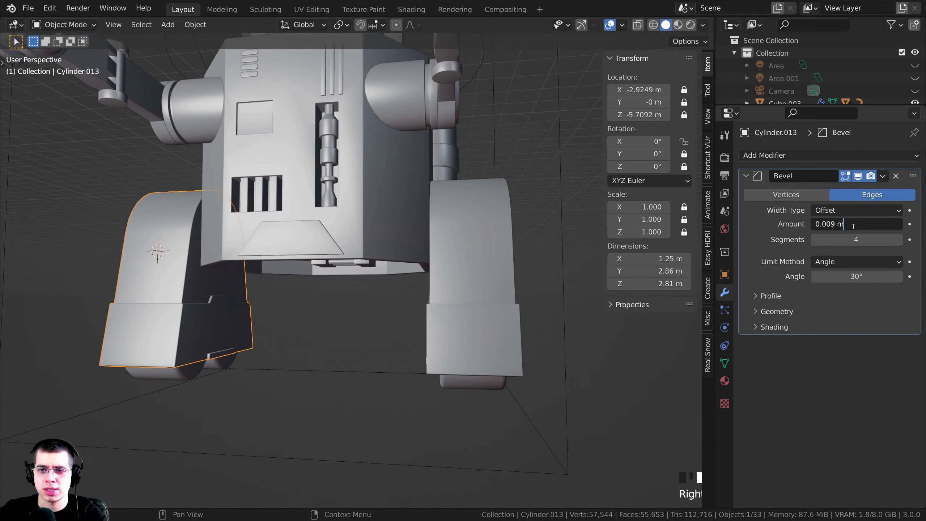
type("1")
key("Return")
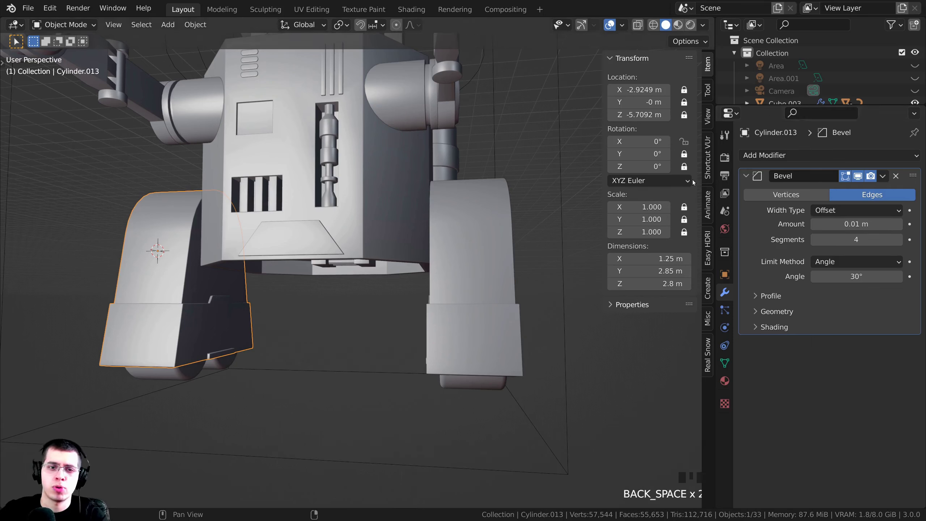
- Set the newly joined opposite leg's Bevel amount to 0.01 m and compare the modifier settings of both legs
left_click(476, 236)
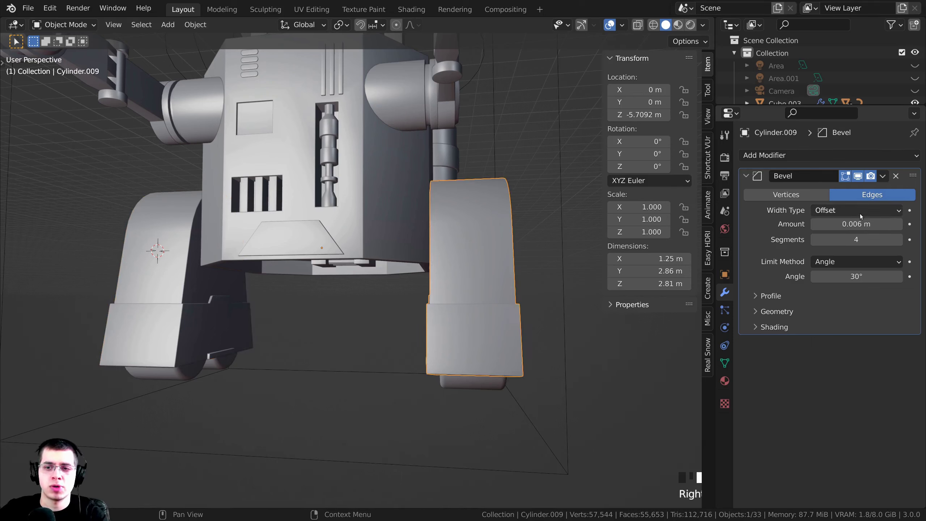
left_click(859, 224)
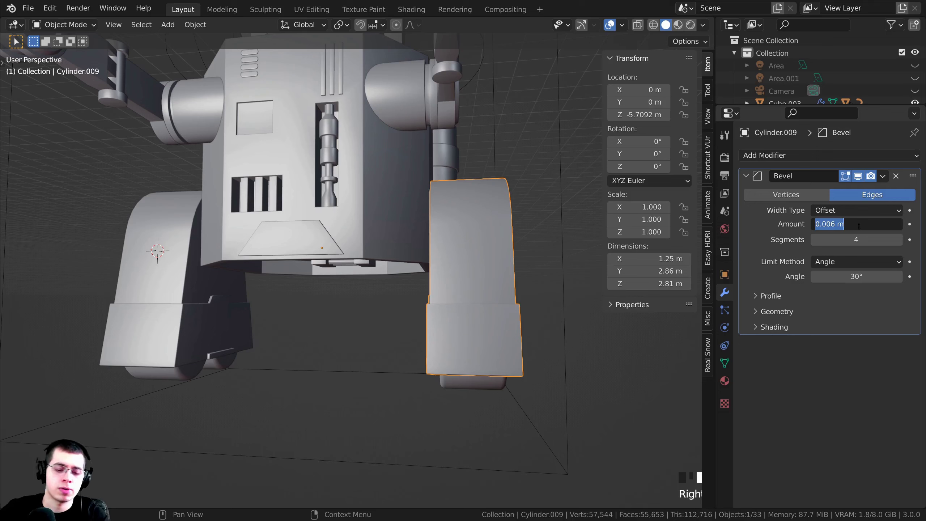
type(".01")
key("Return")
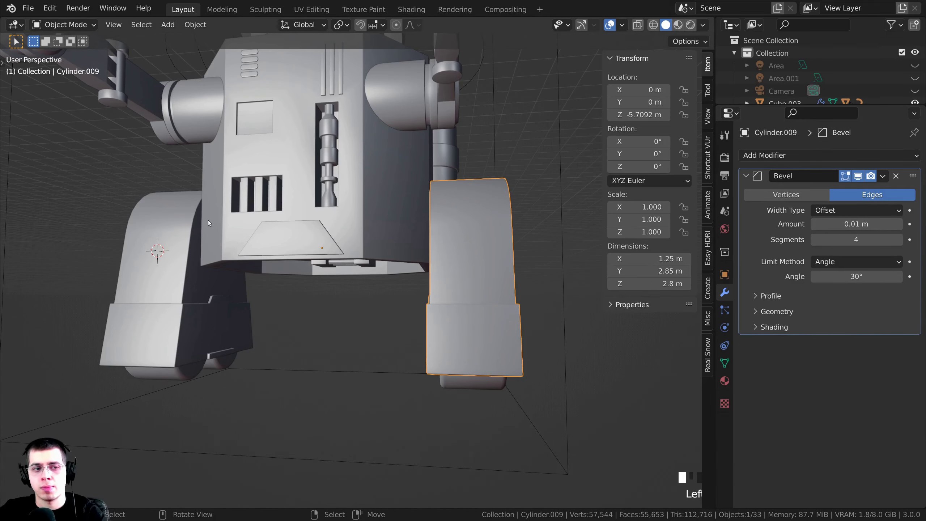
right_click(179, 223)
right_click(467, 236)
right_click(182, 243)
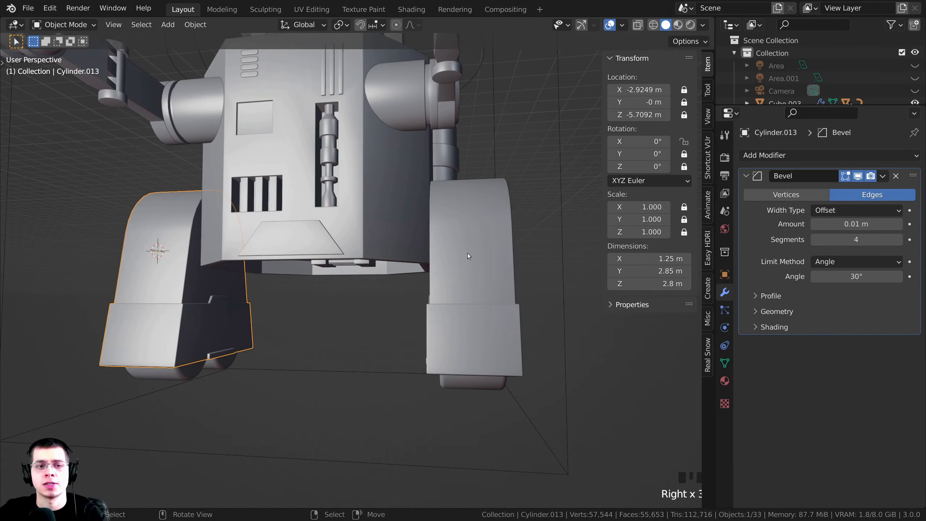
- Select the centre face of the opposite leg's round cap in Edit Mode and snap the 3D cursor to it
right_click(464, 252)
middle_click_drag(464, 252, 383, 247)
middle_click_drag(383, 247, 466, 217, "shift")
middle_click_drag(467, 217, 441, 202)
scroll(441, 203, "up", 2)
key("Tab")
scroll(456, 212, "up", 3)
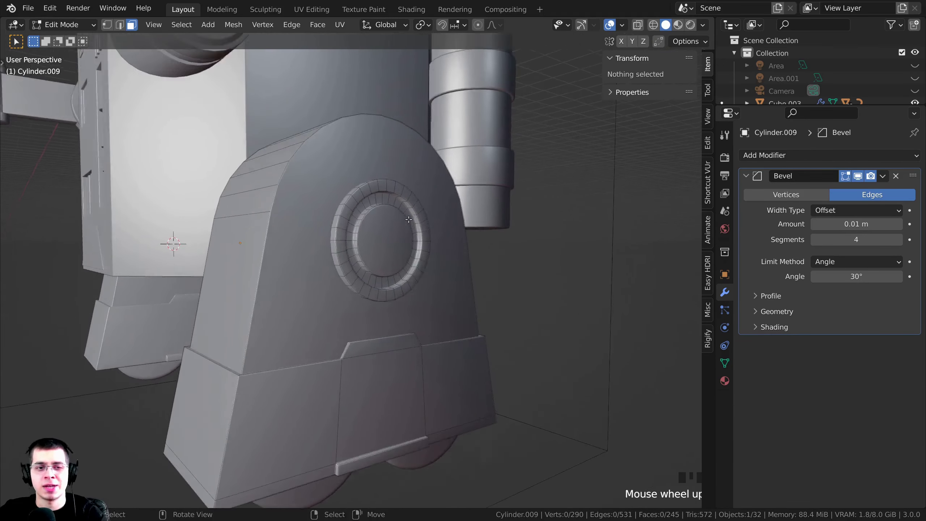
right_click(388, 221)
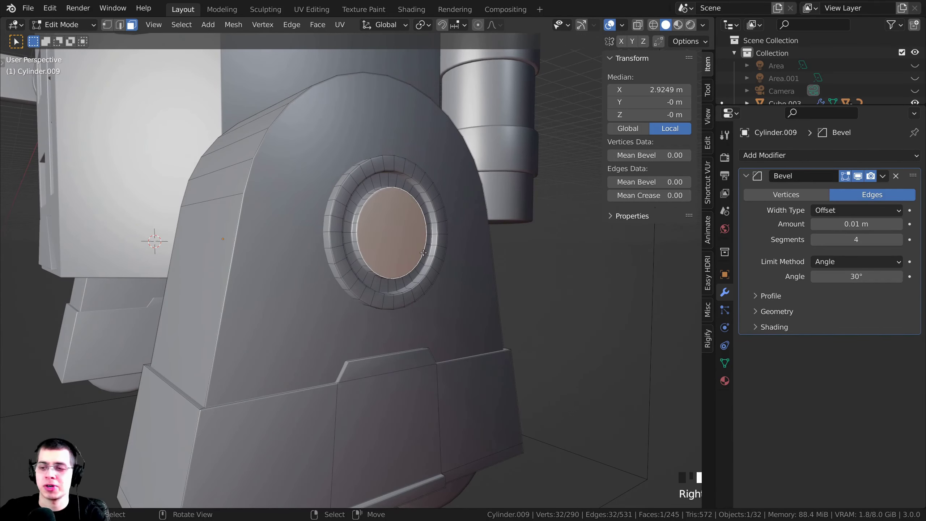
middle_click_drag(424, 240, 483, 157)
key("shift+s")
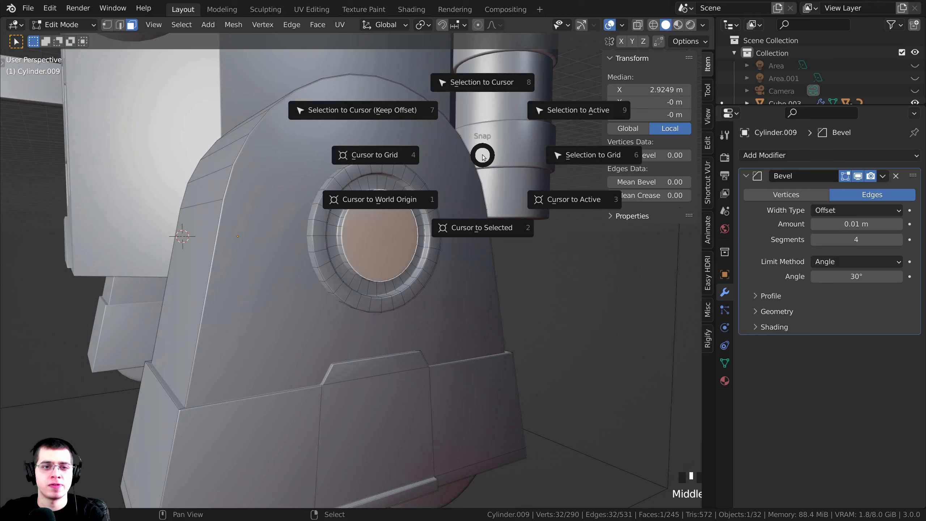
left_click(483, 222)
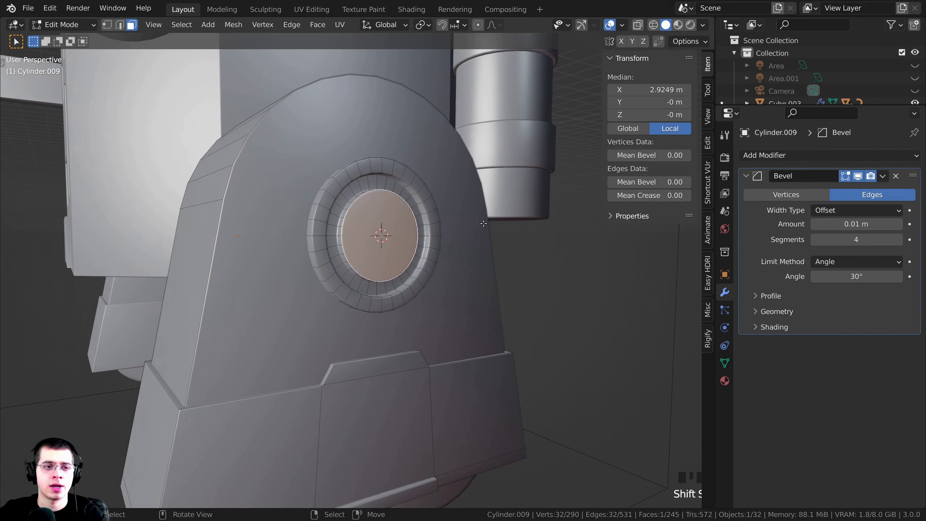
- Return to Object Mode and set the opposite leg's origin to the 3D cursor
key("Tab")
left_click(187, 25)
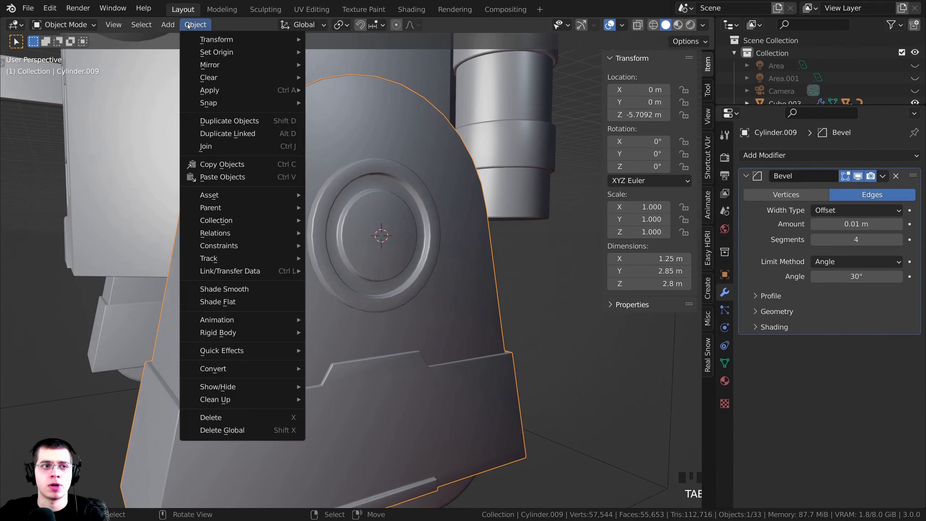
mouse_move(256, 51)
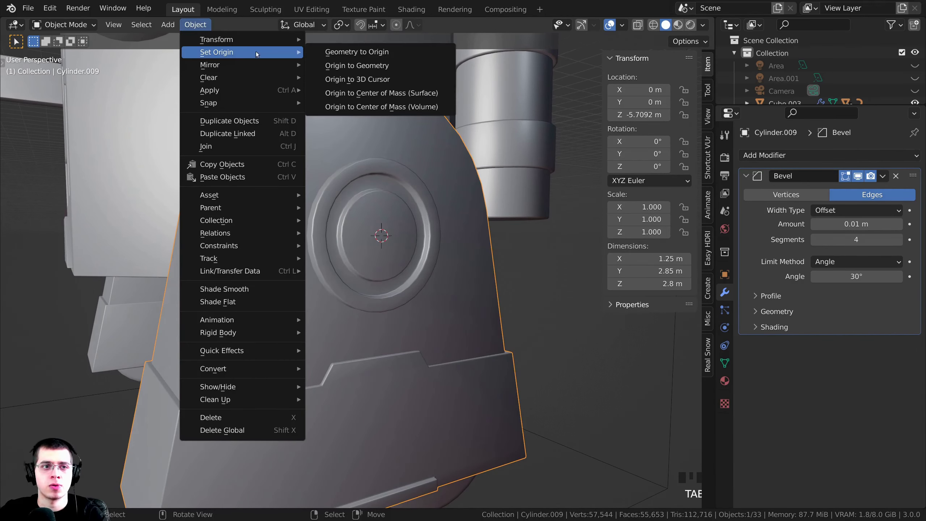
left_click(353, 79)
scroll(502, 265, "down", 4)
middle_click_drag(502, 265, 507, 265)
- Lock all of the opposite leg's transforms except X rotation and test rotating it about its cap
left_click_drag(684, 89, 683, 147)
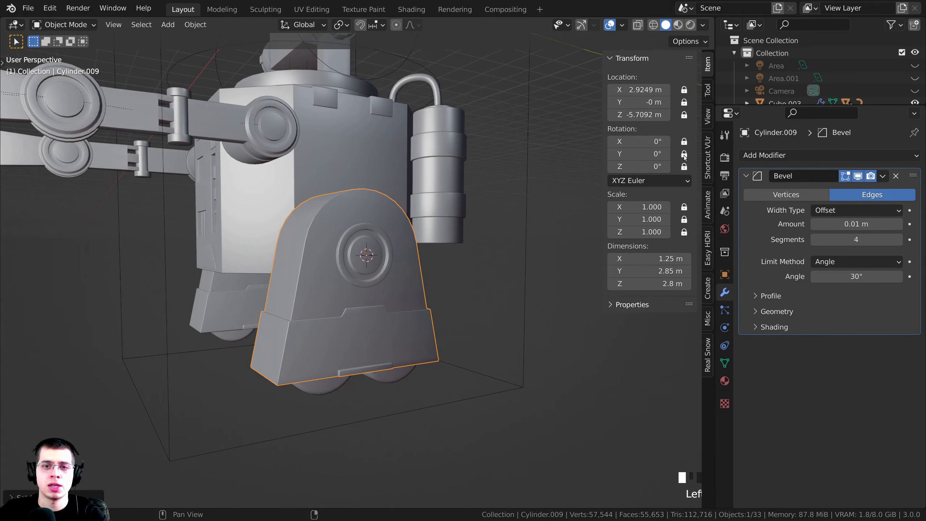
left_click(684, 142)
middle_click_drag(517, 174, 509, 167)
key("r")
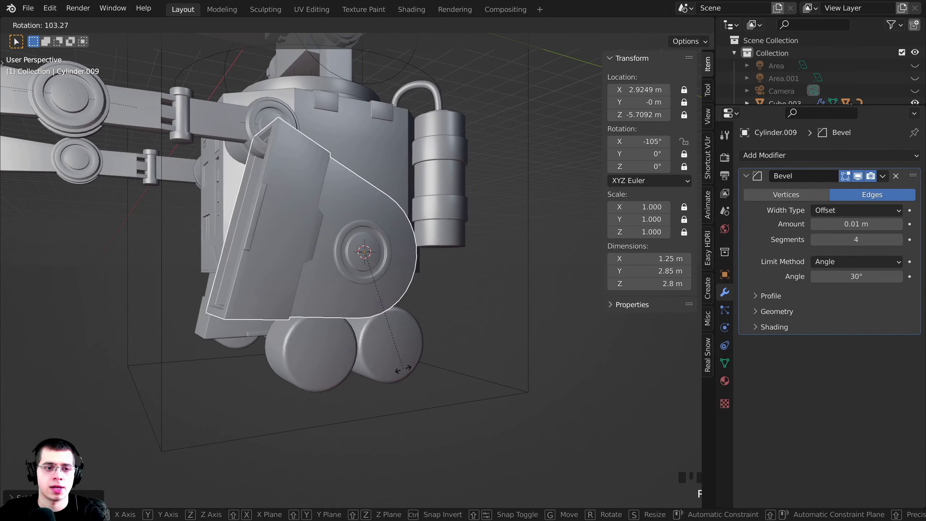
right_click(250, 334)
- Select the pair of wheels under the opposite leg and try rotating them, freely and about the global X axis
middle_click_drag(251, 332, 381, 333, "shift")
right_click(330, 307)
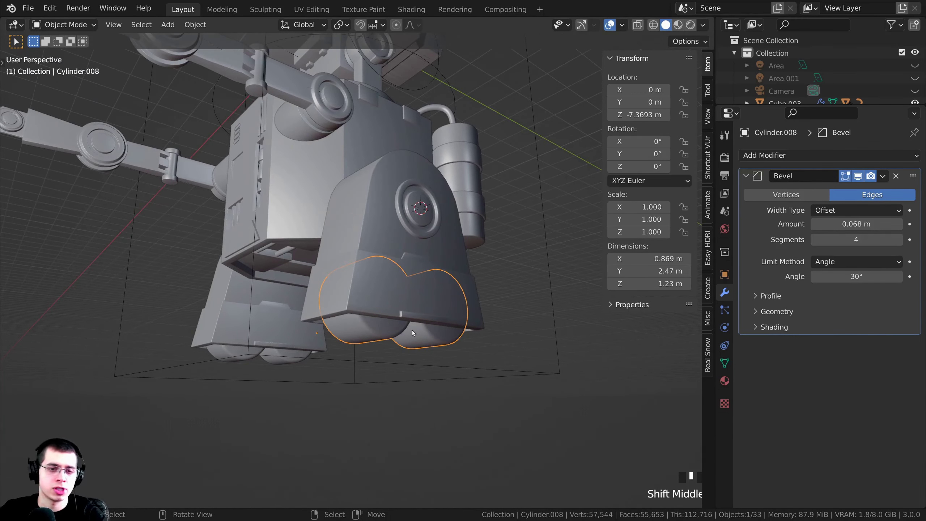
scroll(411, 293, "up", 1)
key("r")
right_click(505, 289)
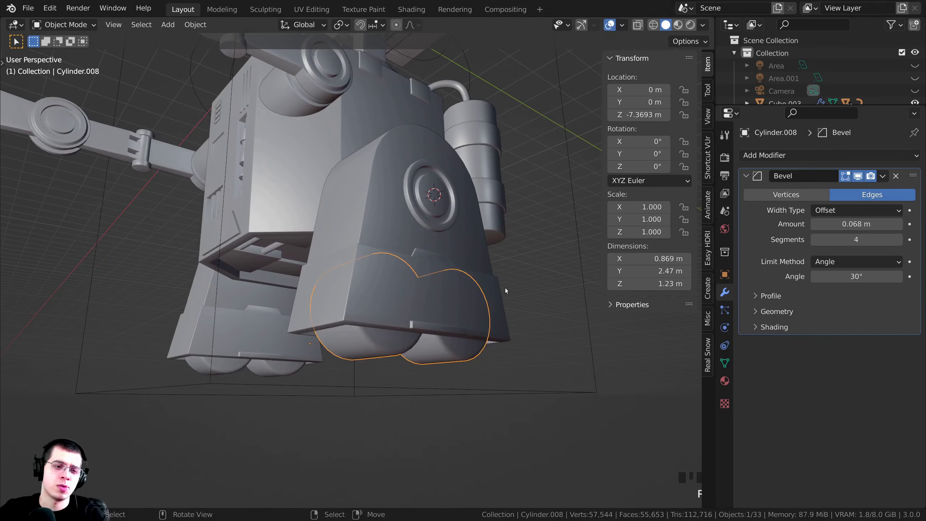
middle_click_drag(402, 352, 395, 322)
middle_click_drag(399, 328, 474, 321)
key("r")
key("x")
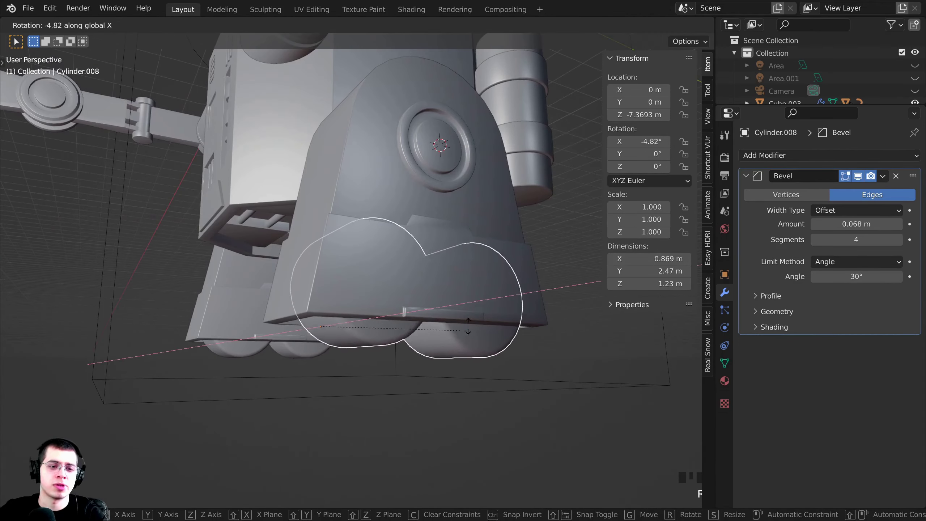
right_click(484, 315)
scroll(374, 345, "up", 1)
middle_click_drag(336, 346, 340, 309, "shift")
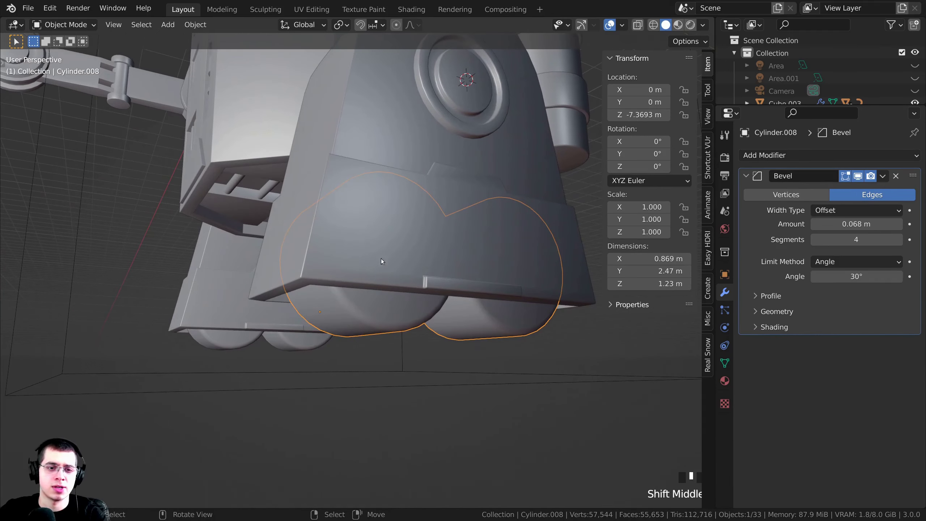
- Lock the location, rotation and scale of the wheel pairs under both legs on all axes
left_click_drag(684, 89, 687, 231)
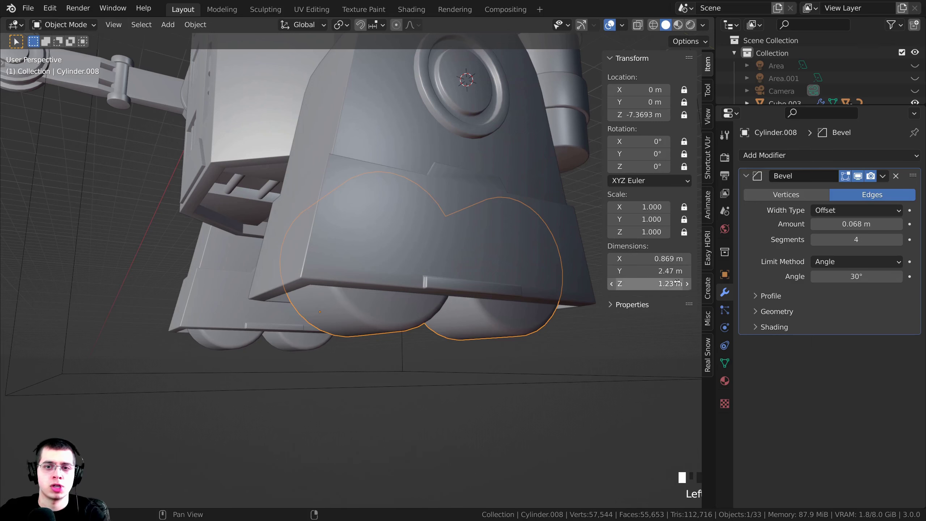
scroll(245, 276, "down", 2)
middle_click_drag(245, 276, 361, 233)
right_click(260, 307)
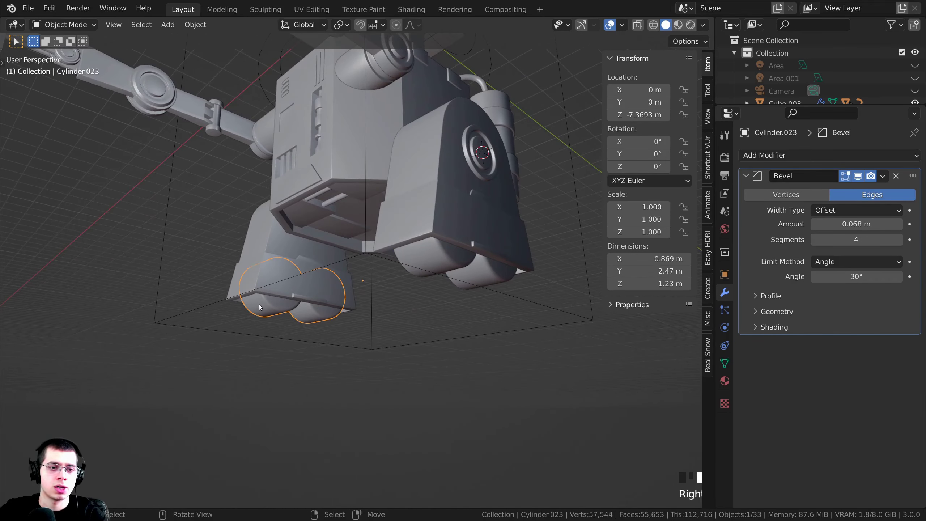
left_click_drag(686, 90, 685, 233)
middle_click_drag(248, 330, 291, 334, "shift")
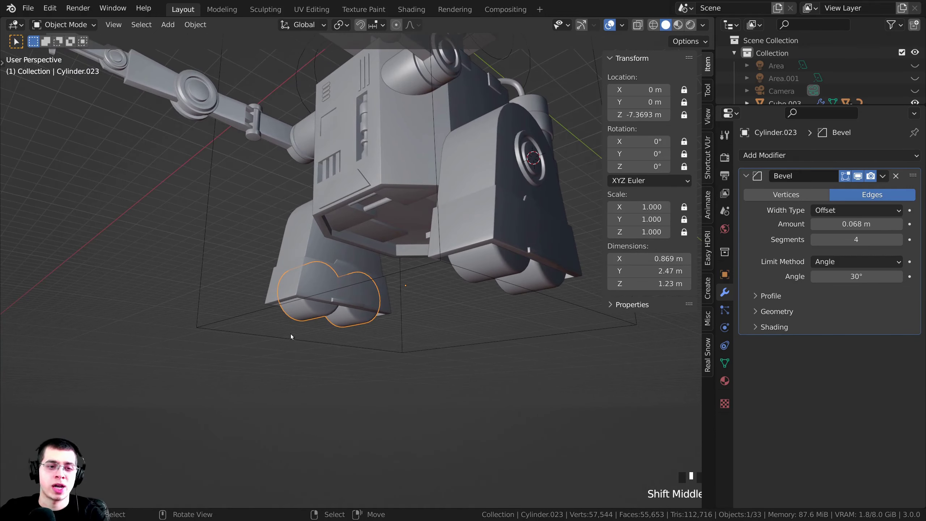
- Check the transform locks on both legs and select the wheels under the opposite leg
right_click(299, 246)
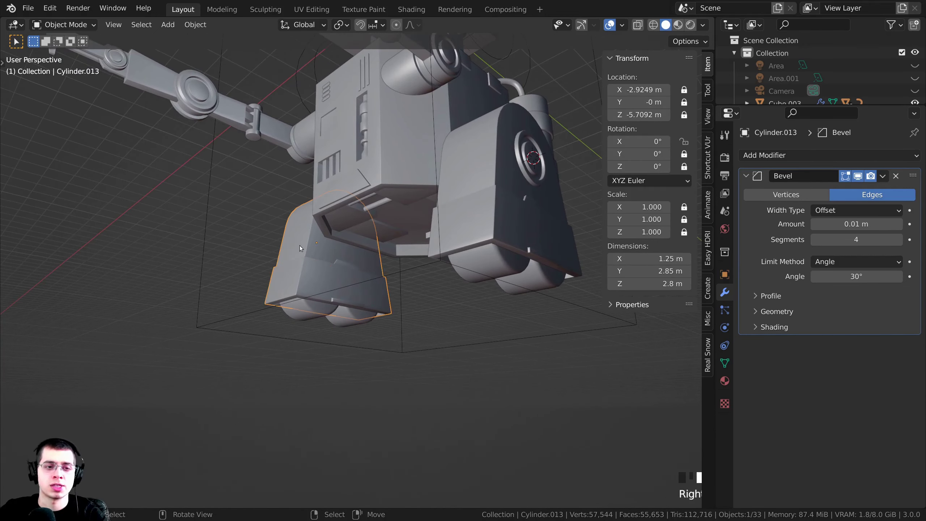
right_click(467, 262)
right_click(461, 220)
middle_click_drag(462, 220, 410, 242, "shift")
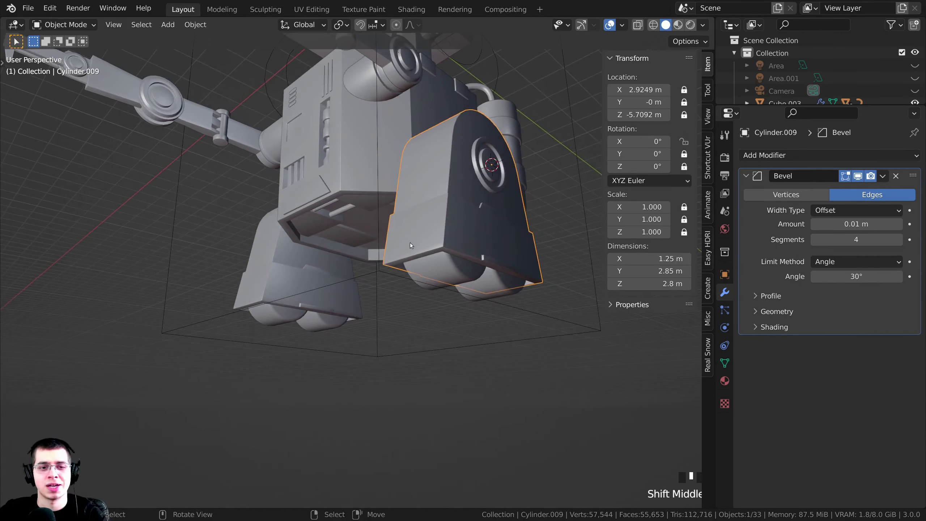
right_click(435, 269)
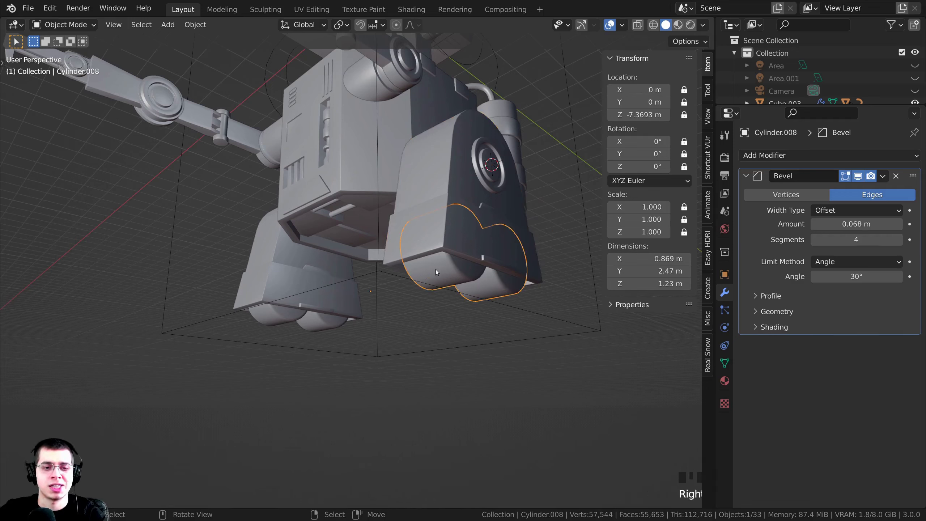
- Parent the selected wheels to their leg with Object (Keep Transform) and test rotating that leg
right_click(433, 182, "shift")
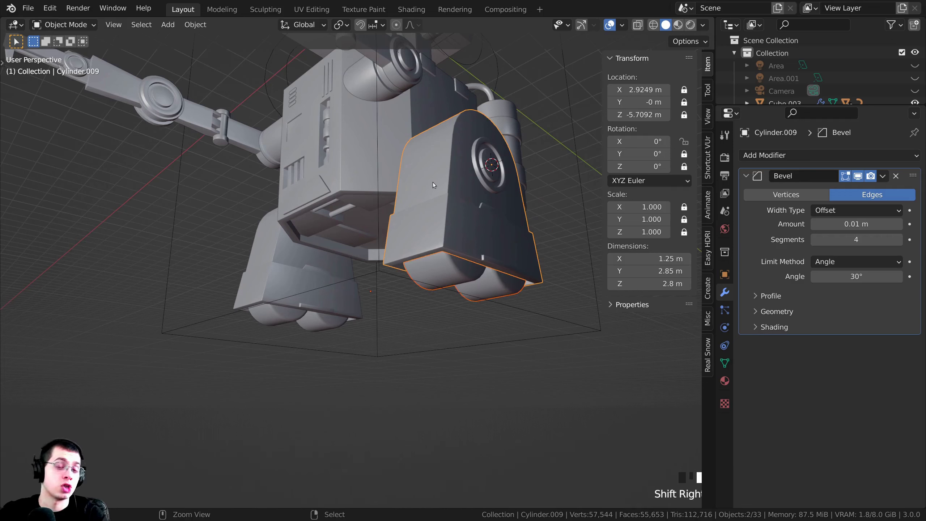
key("ctrl+p")
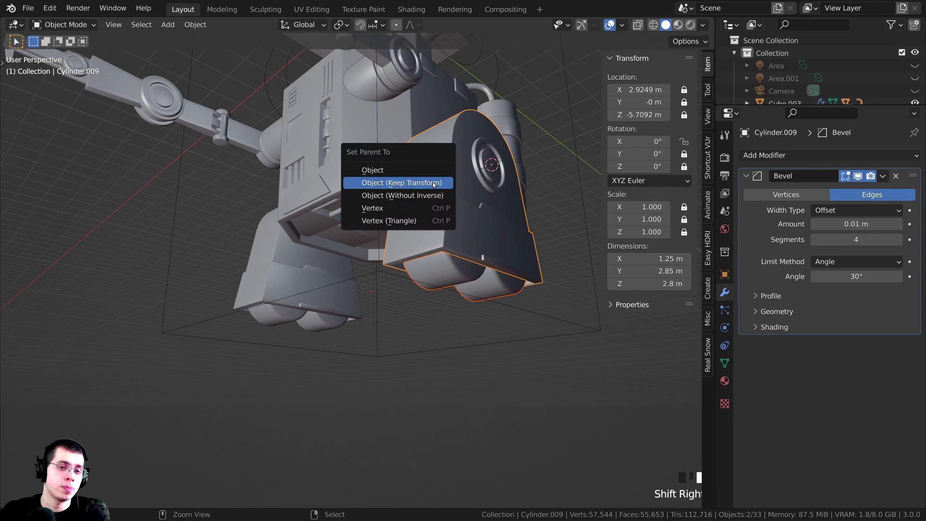
left_click(397, 184)
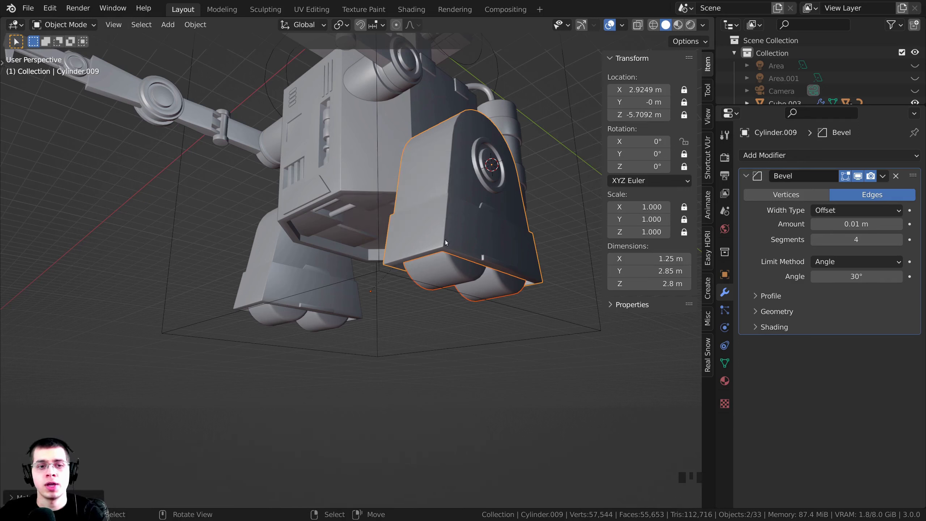
right_click(443, 265)
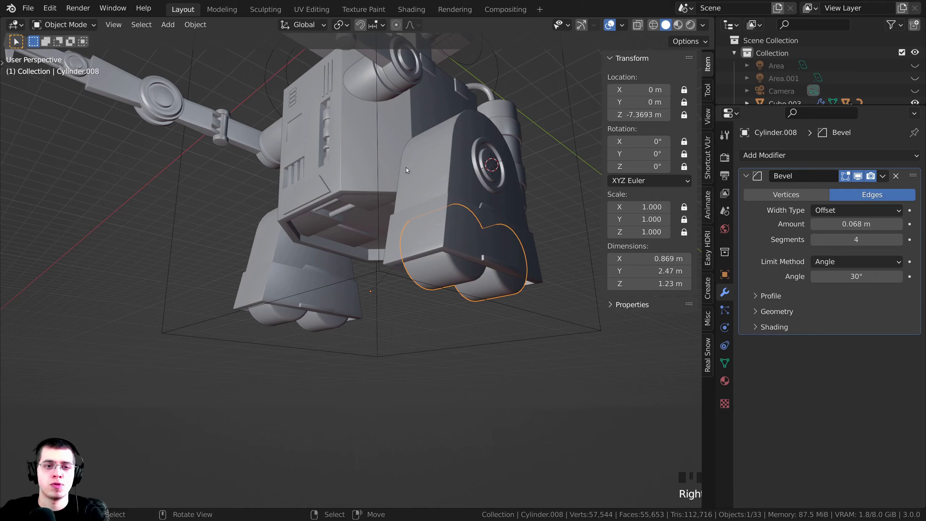
right_click(430, 168)
middle_click_drag(430, 168, 401, 275)
key("r")
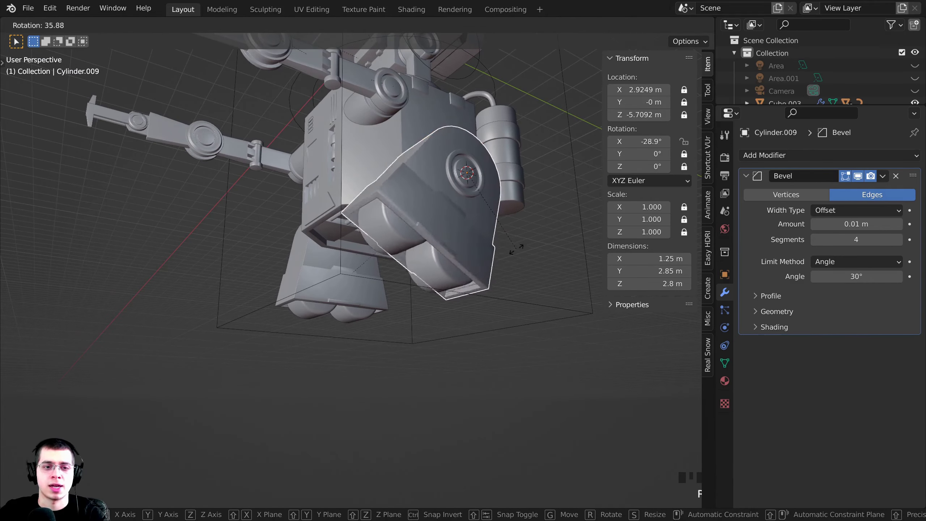
right_click(441, 264)
- Select the leg on the robot's other side and test rotating it about its cap
middle_click_drag(298, 298, 416, 299)
middle_click_drag(314, 204, 408, 296, "shift")
right_click(408, 297)
key("r")
right_click(436, 247)
middle_click_drag(436, 248, 398, 265, "shift")
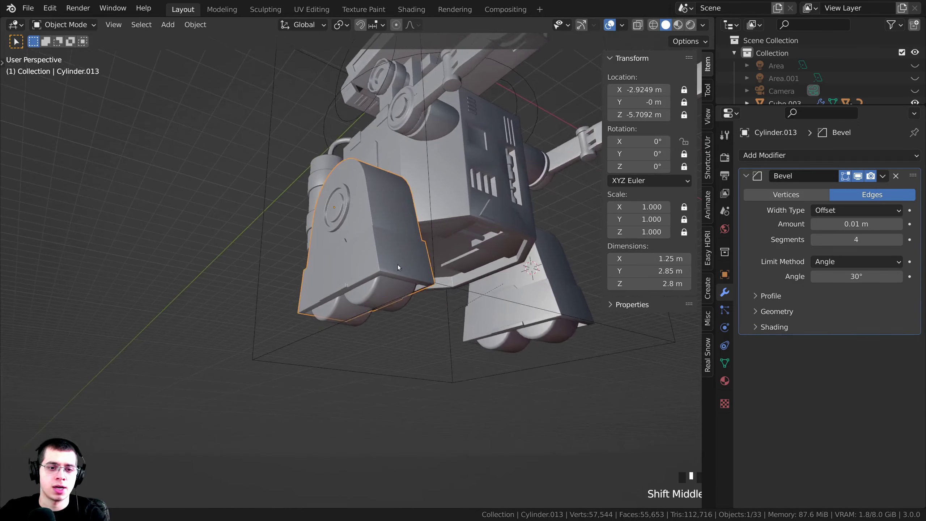
- Parent the other leg's wheels to that leg with Object (Keep Transform)
scroll(395, 296, "up", 2)
right_click(381, 296)
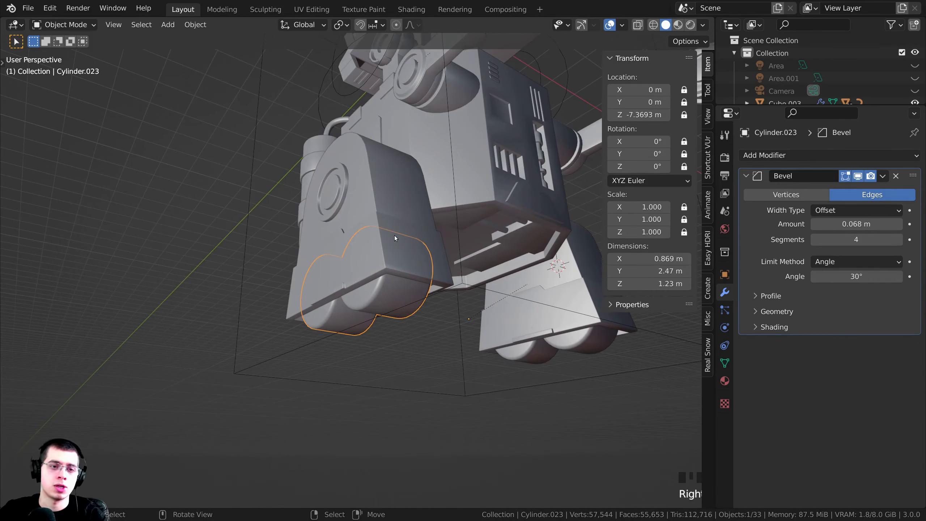
right_click(426, 227, "shift")
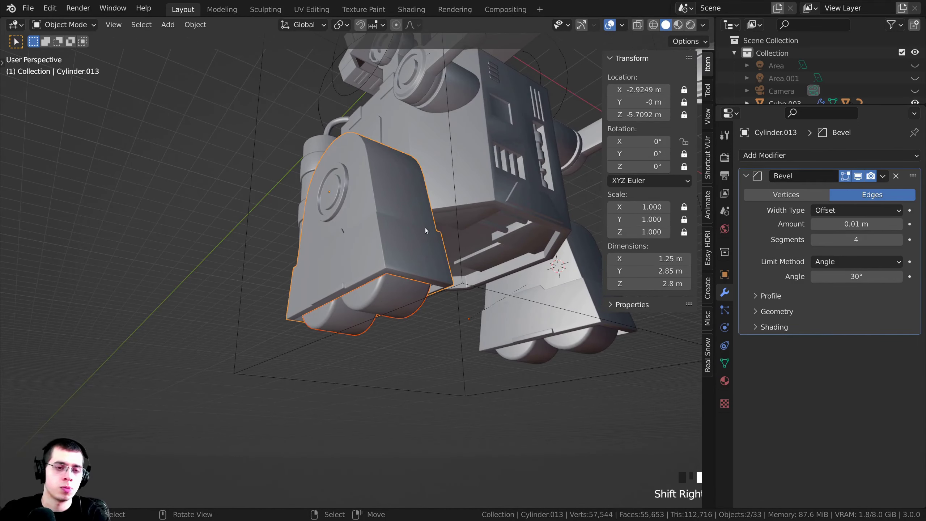
key("ctrl+p")
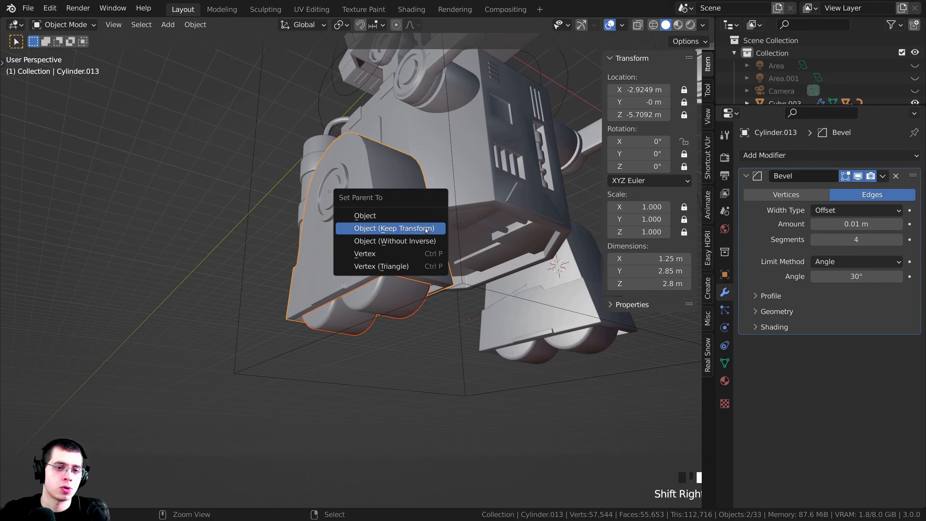
left_click(382, 228)
right_click(447, 199)
- Rotate each leg in turn about its cap to test that the wheels follow
scroll(443, 208, "down", 3)
middle_click_drag(439, 216, 405, 246)
right_click(355, 250)
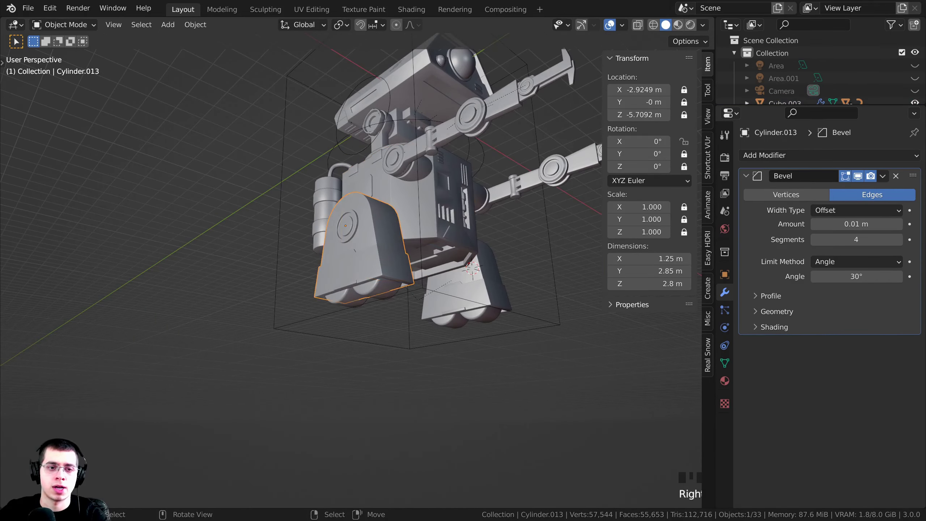
key("r")
left_click(397, 253)
right_click(497, 297)
key("r")
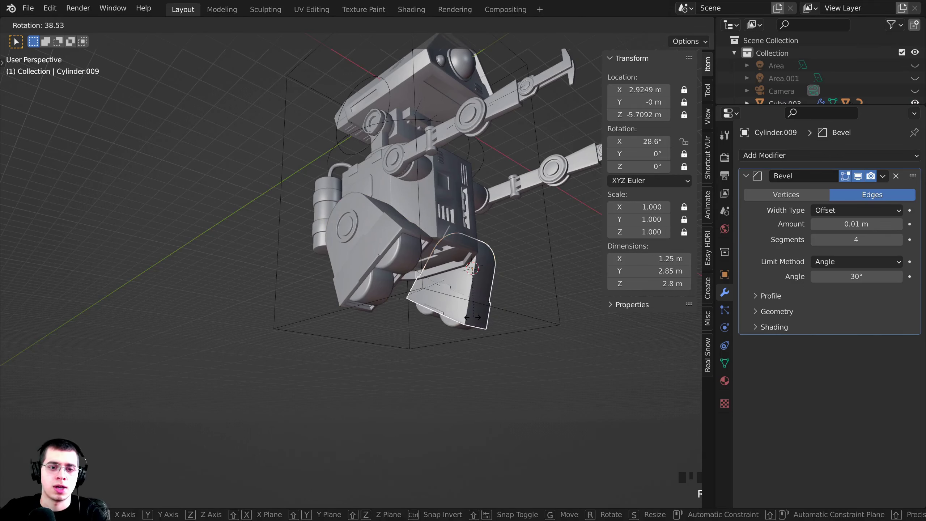
left_click(472, 316)
- Select both legs, clear their rotation and deselect them
left_click(335, 217, "shift")
middle_click_drag(336, 217, 413, 259)
key("alt+r")
left_click(564, 234)
- View the whole robot from the front and save the file
scroll(401, 252, "down", 3)
middle_click_drag(370, 234, 377, 279, "shift")
middle_click_drag(377, 275, 352, 265)
middle_click_drag(438, 254, 416, 218)
key("ctrl+s")
scroll(403, 281, "down", 1)
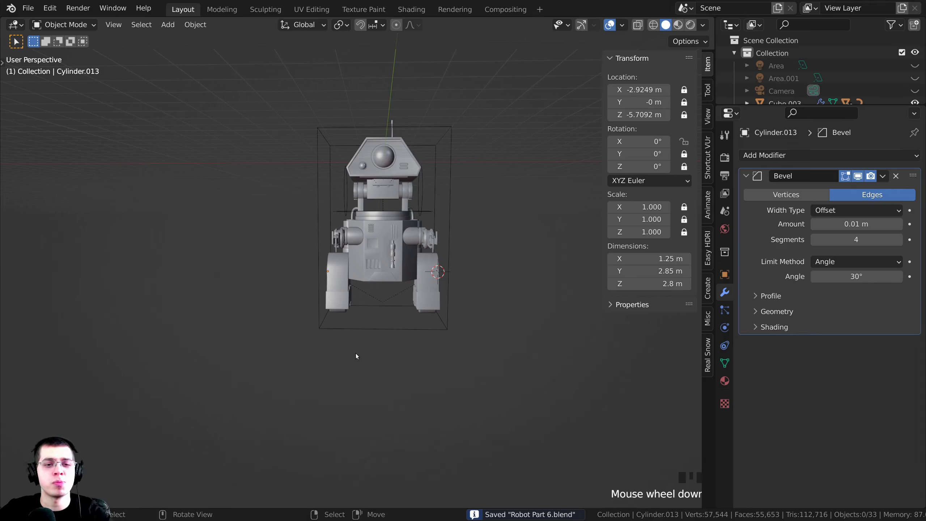
- Select the wireframe box around the robot and test moving it on its own, cancelling the move
scroll(374, 335, "up", 1)
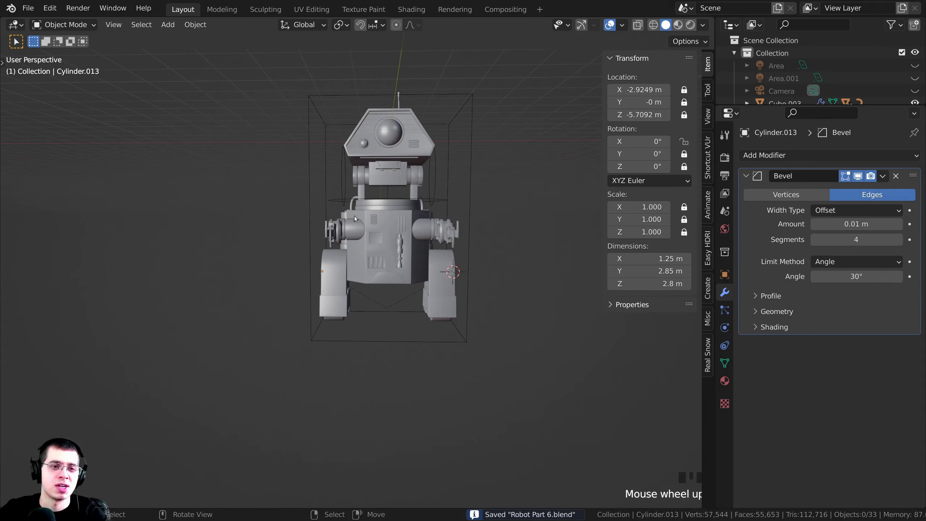
left_click(308, 176)
key("g")
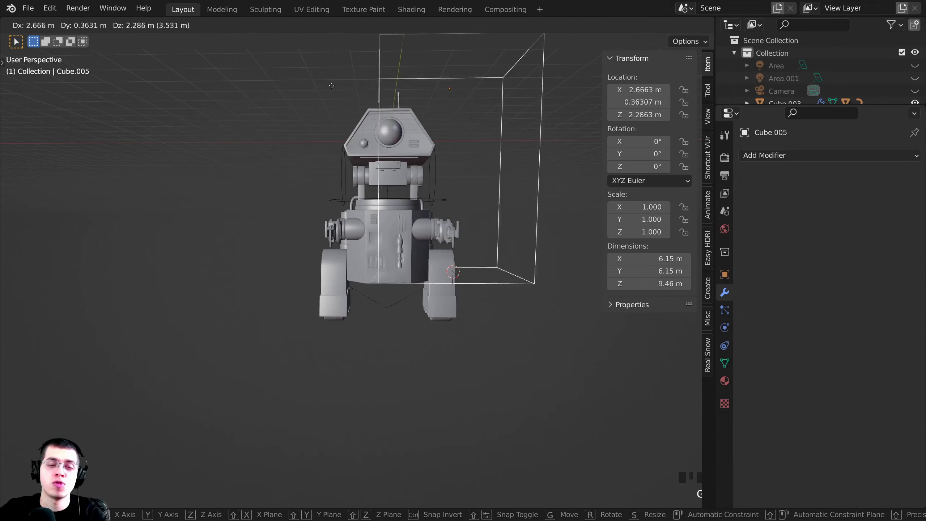
right_click(321, 237)
middle_click_drag(429, 142, 404, 156, "shift")
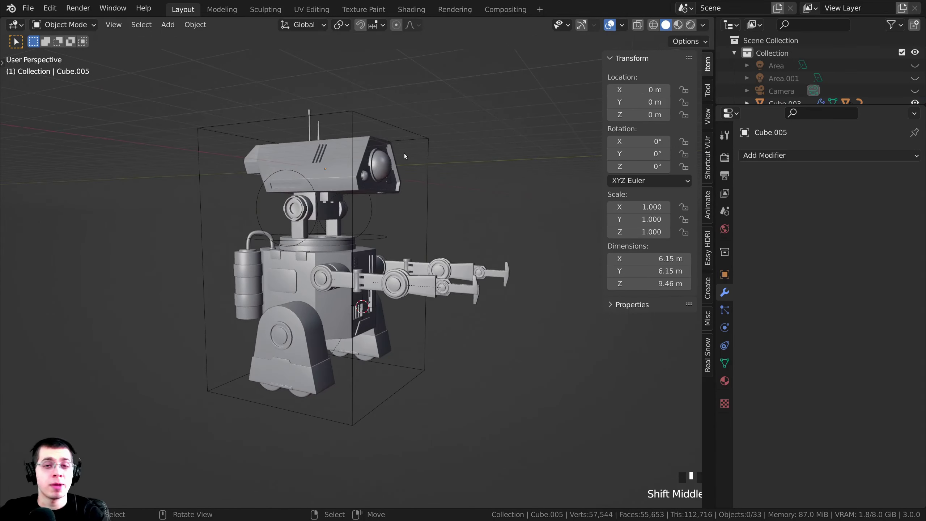
- Select every object with the wireframe box active and parent them all to it with Object (Keep Transform)
key("a")
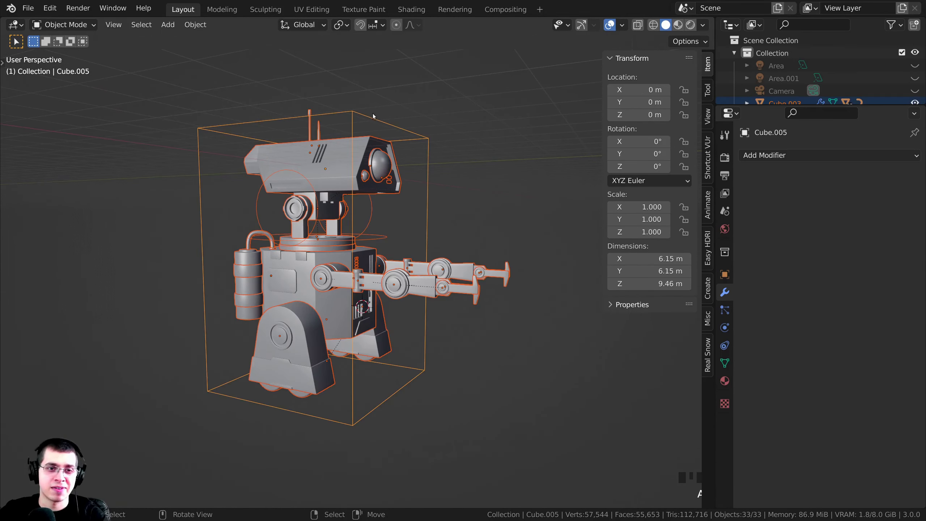
right_click(359, 111, "shift")
right_click(364, 117, "shift")
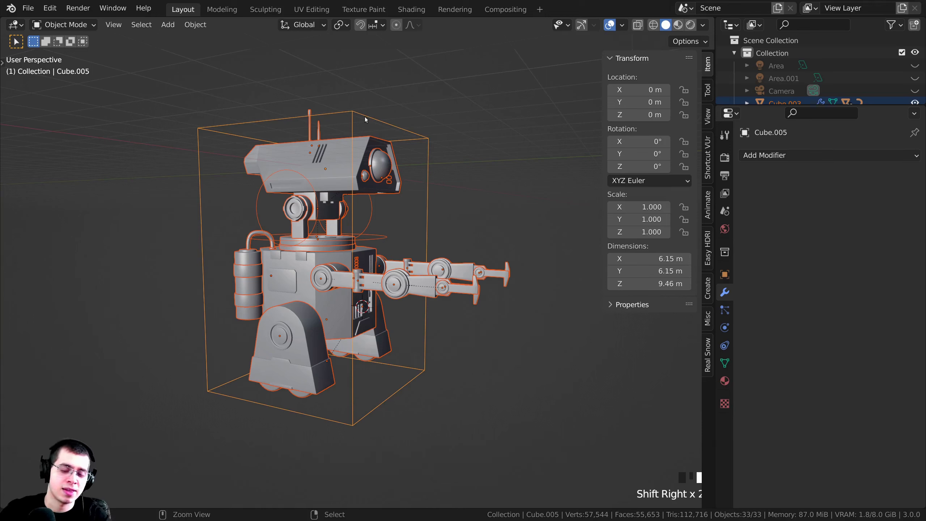
key("ctrl+p")
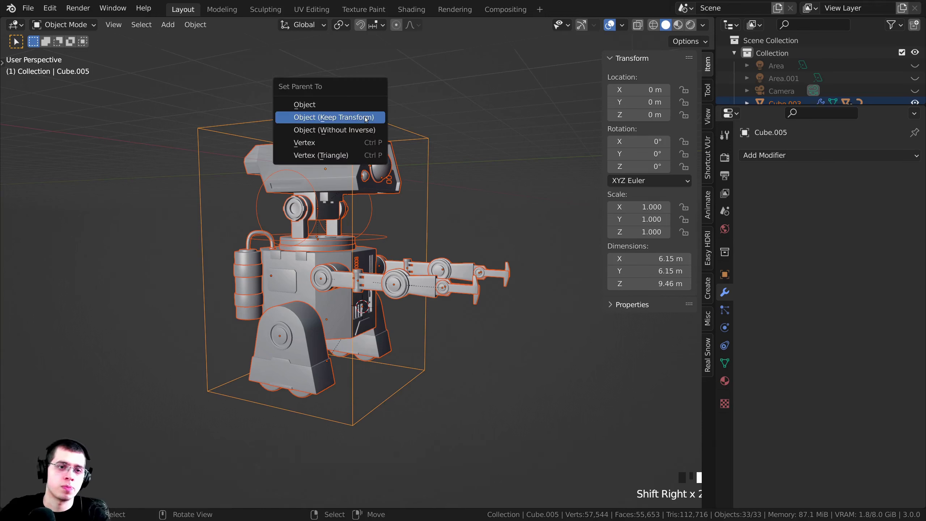
left_click(341, 118)
- Test rotating the near arm's segments to check whether the parts further along the arm still follow
right_click(442, 287)
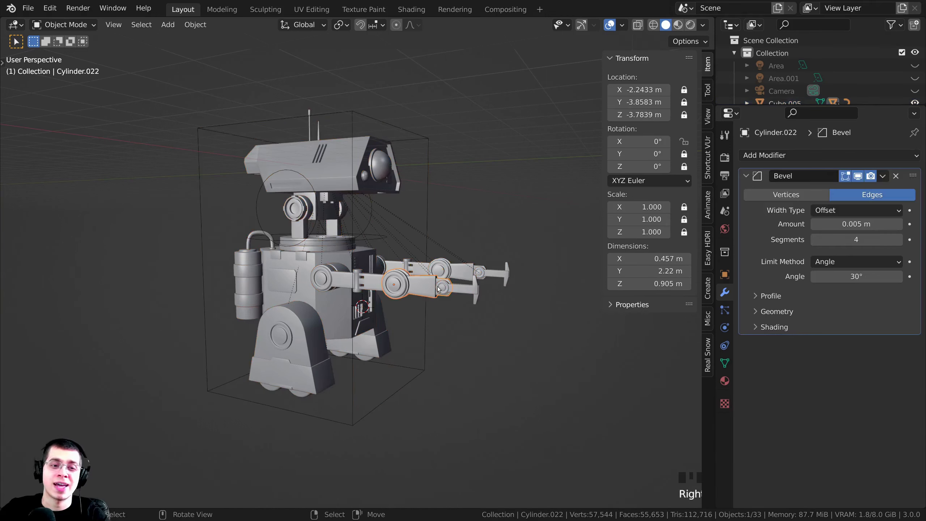
key("r")
right_click(361, 233)
key("r")
right_click(360, 231)
middle_click_drag(360, 234, 395, 335)
scroll(396, 335, "up", 2)
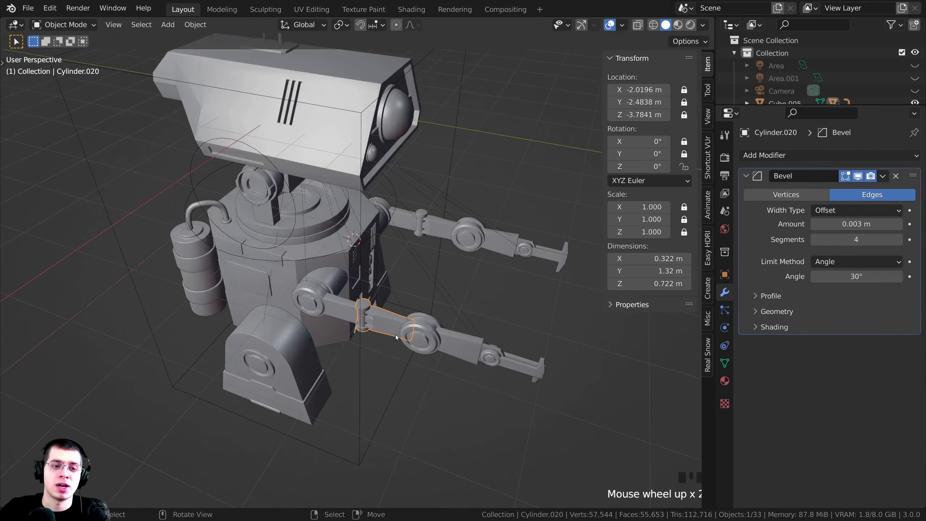
key("r")
right_click(435, 290)
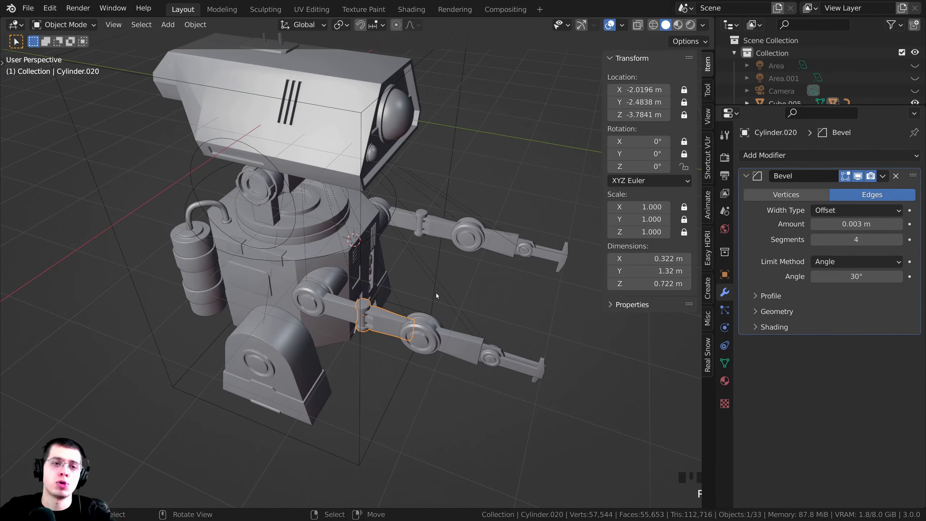
middle_click_drag(429, 215, 419, 204)
key("r")
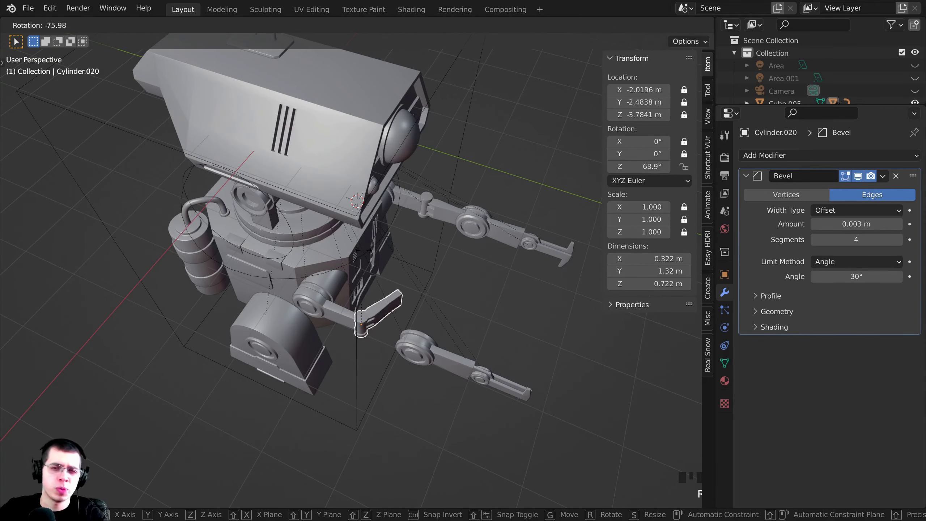
right_click(378, 366)
- Undo parenting all objects to the wireframe box and test rotating the near arm's hinged segment again
middle_click_drag(377, 366, 363, 310)
key("ctrl+z")
key("ctrl+z")
key("alt+a")
left_click(400, 301)
key("r")
right_click(391, 310)
scroll(370, 288, "up", 2)
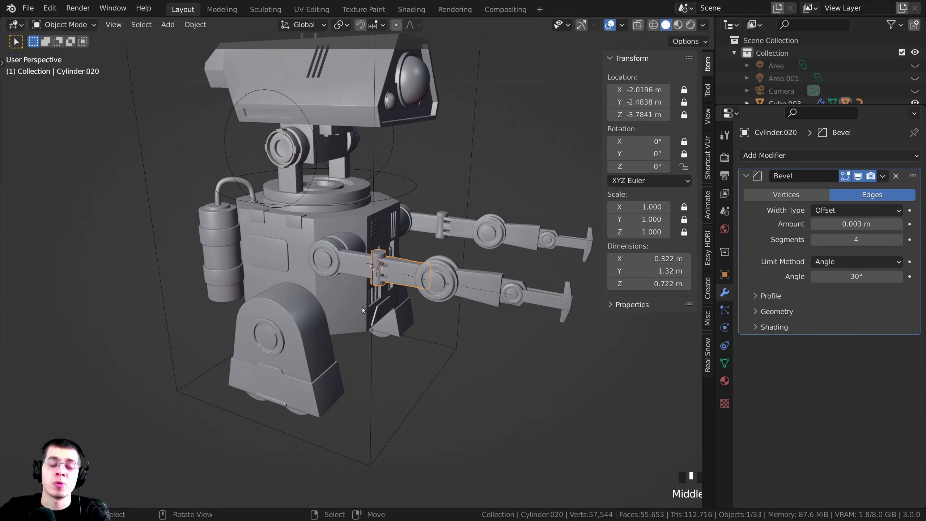
- Test rotating the robot's body and parent it to the wireframe box with Object (Keep Transform)
right_click(342, 312)
middle_click_drag(390, 356, 389, 342, "shift")
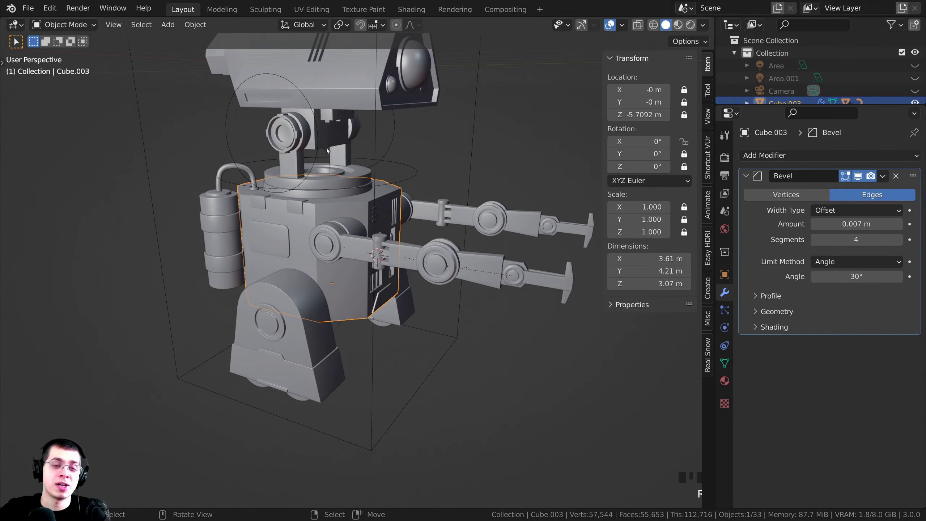
key("r")
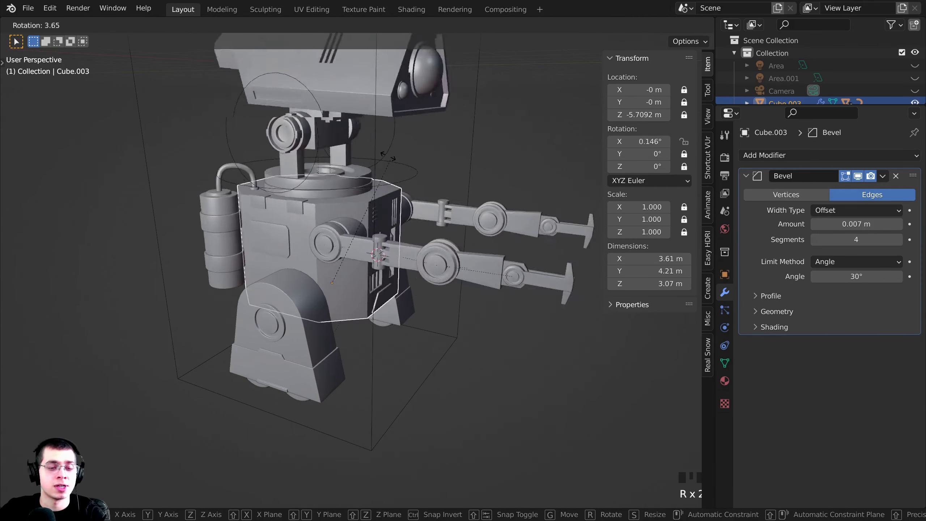
right_click(383, 251)
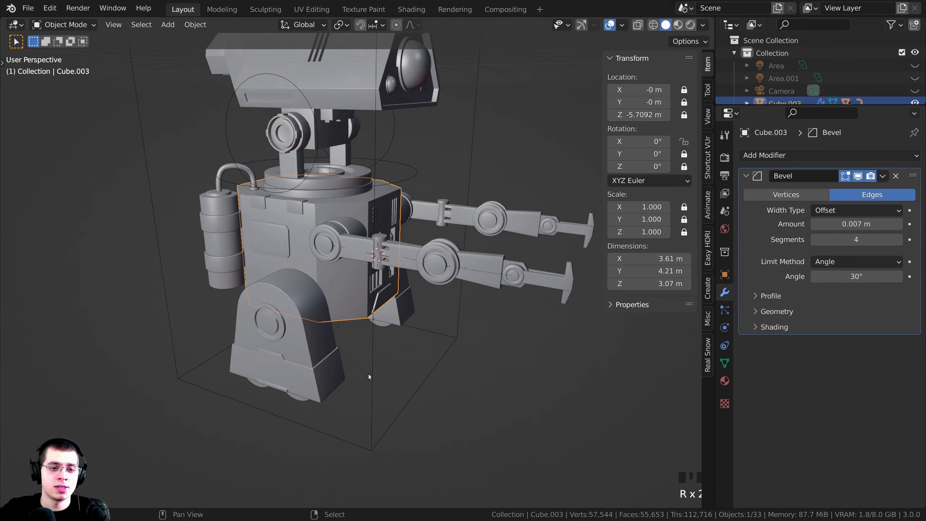
right_click(367, 448, "shift")
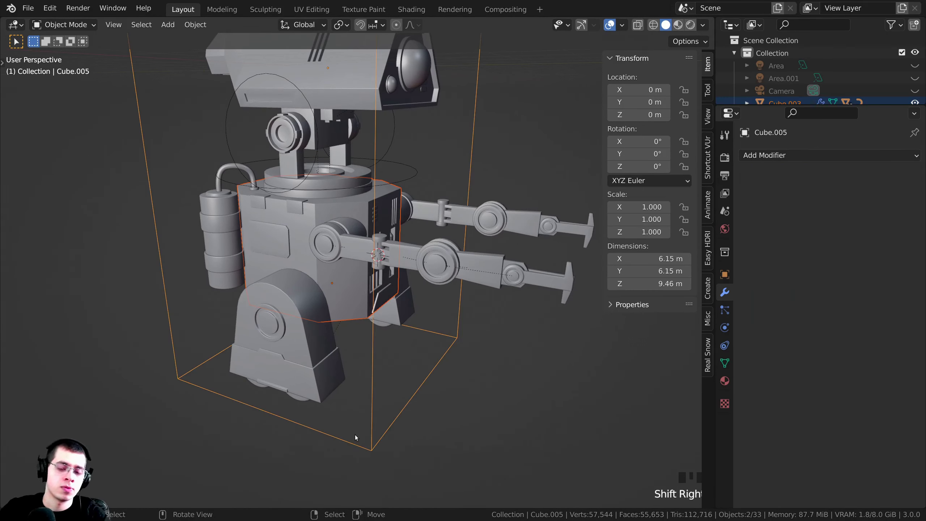
key("ctrl+p")
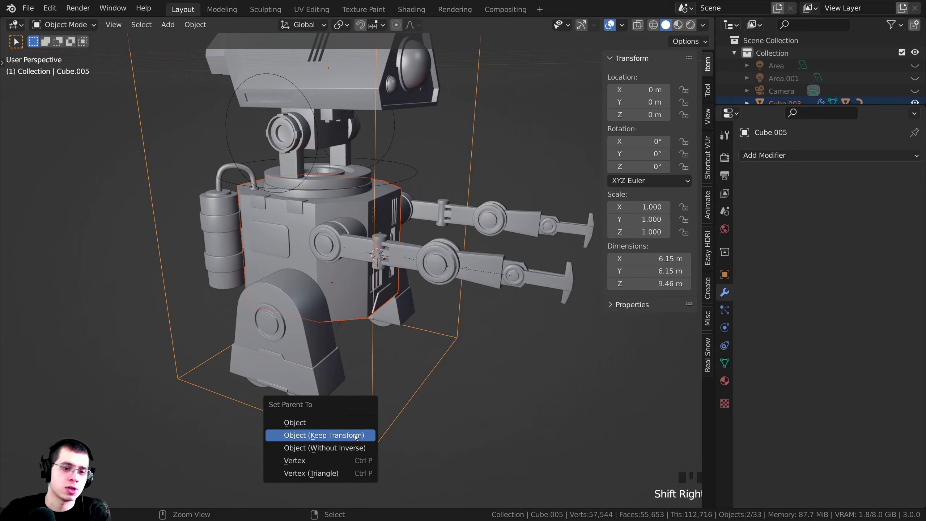
left_click(329, 436)
- Test moving the wireframe box and rotating the body, cancelling both transforms
key("g")
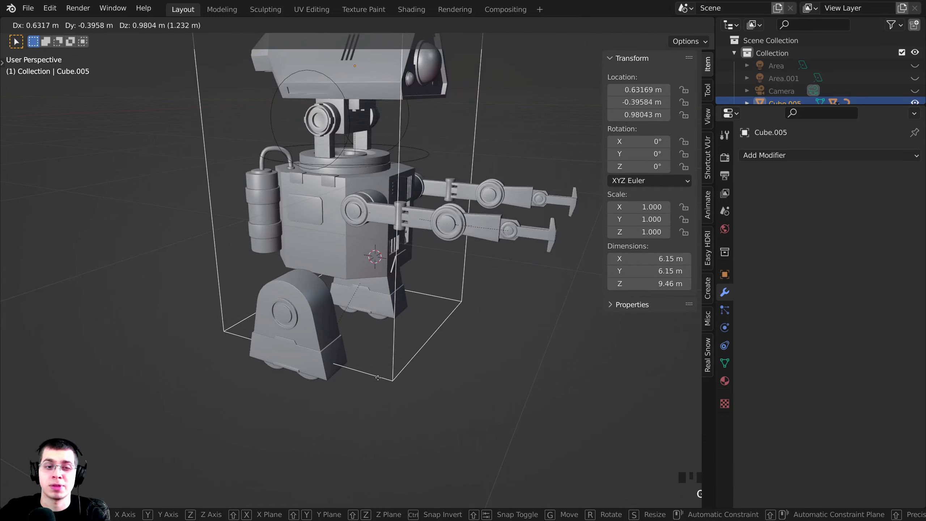
key("Escape")
middle_click_drag(349, 318, 395, 262)
right_click(302, 305)
right_click(304, 305)
right_click(340, 284)
key("r")
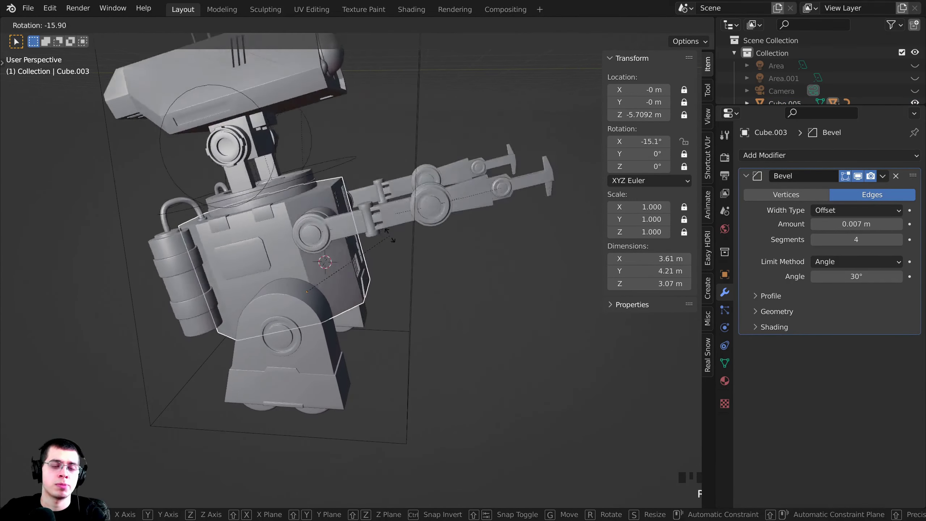
key("Escape")
- Select both legs and test rotating them together, cancelling the rotation
middle_click_drag(322, 321, 429, 293, "shift")
right_click(302, 312)
right_click(430, 293, "shift")
middle_click_drag(383, 363, 329, 365)
key("r")
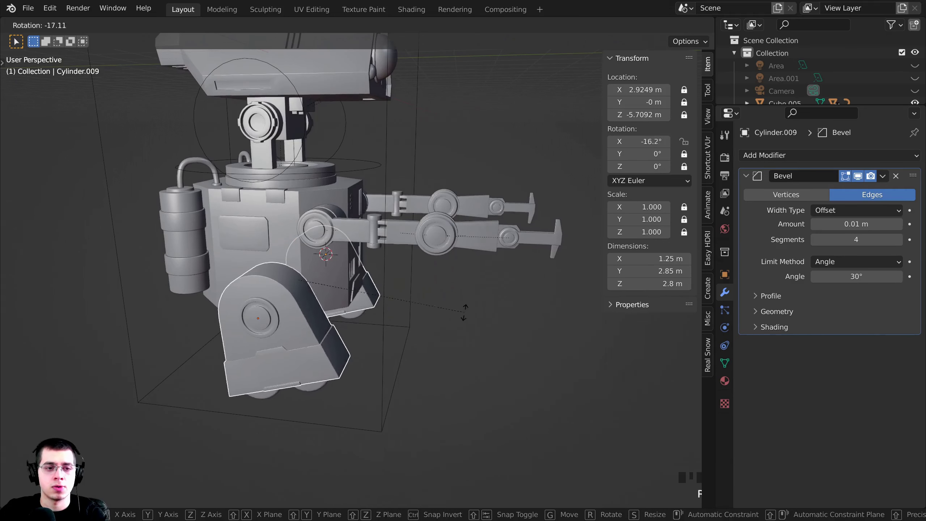
key("Escape")
- Parent both selected legs to the wireframe box with Object (Keep Transform)
middle_click_drag(397, 307, 423, 181)
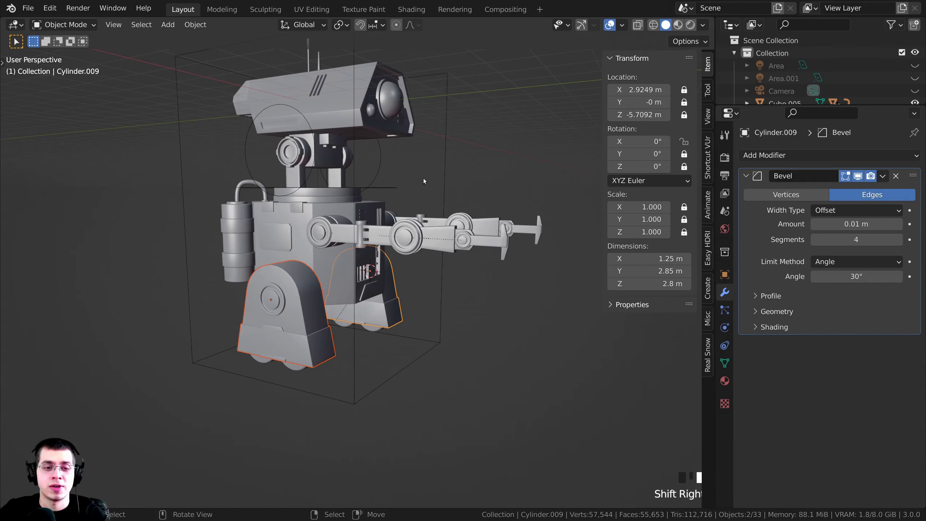
right_click(441, 299, "shift")
key("ctrl+p")
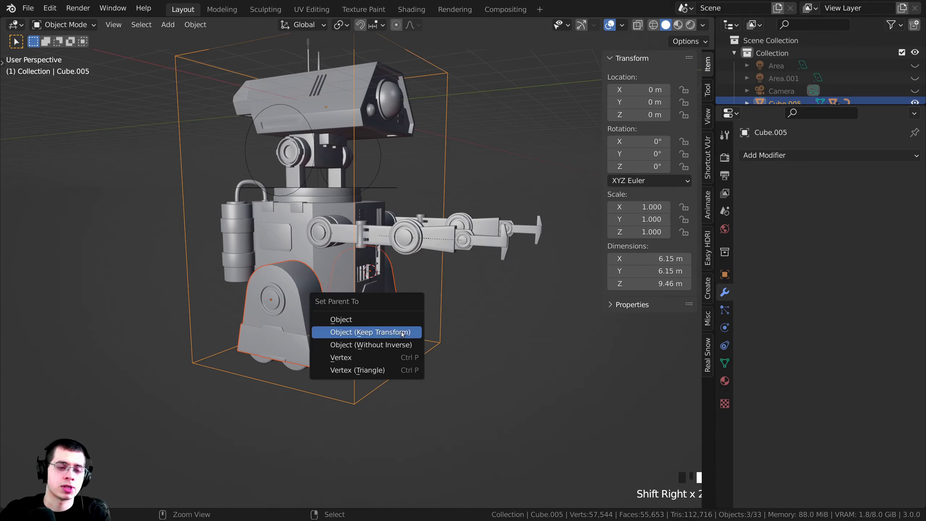
left_click(361, 335)
- Test rotating one leg, the body and one forearm in turn, cancelling each rotation
scroll(356, 362, "down", 1)
right_click(331, 341)
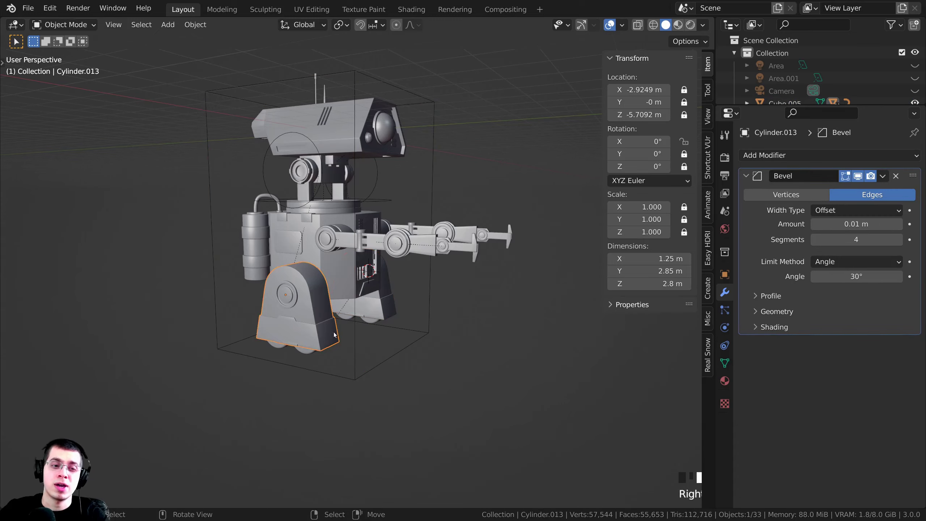
key("r")
right_click(346, 273)
key("r")
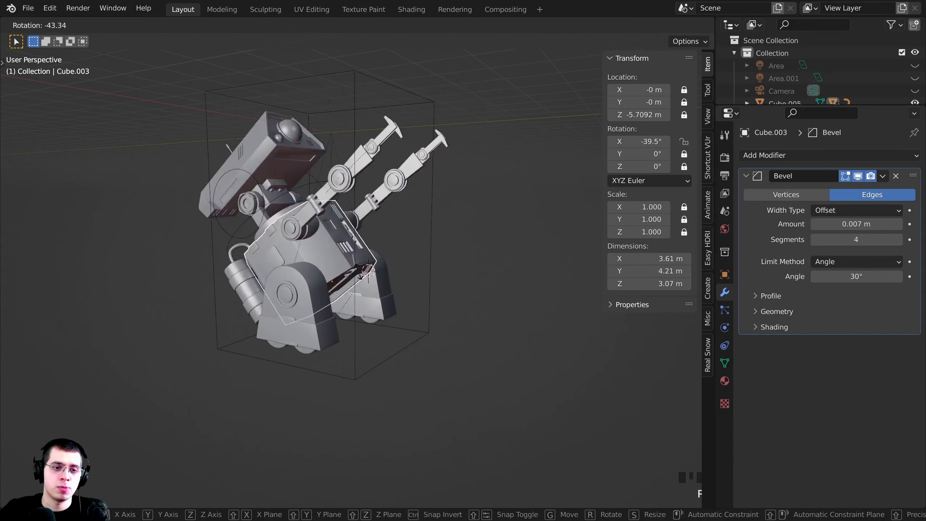
right_click(463, 117)
scroll(466, 110, "up", 1)
right_click(364, 273)
key("r")
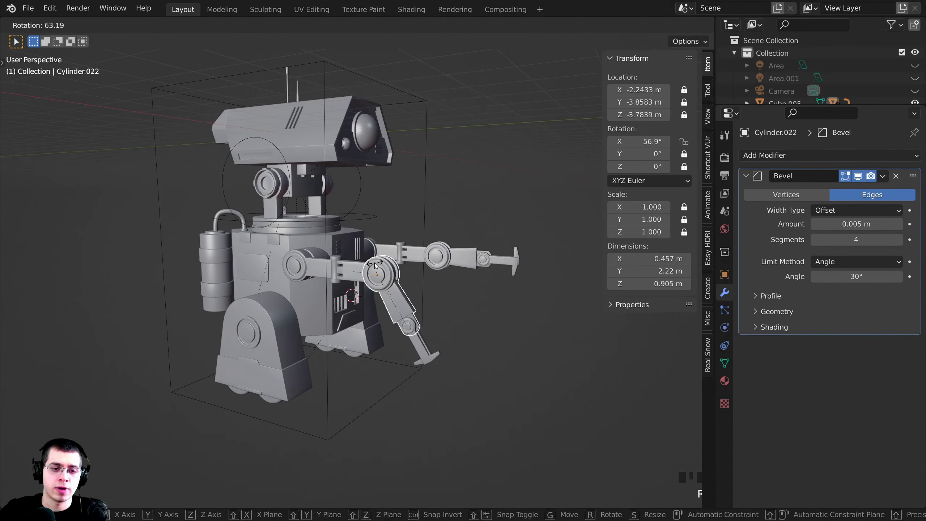
right_click(353, 410)
- Select the wireframe box around the robot and test moving, rotating and scaling it, cancelling each transform
right_click(303, 314)
right_click(273, 335, "shift")
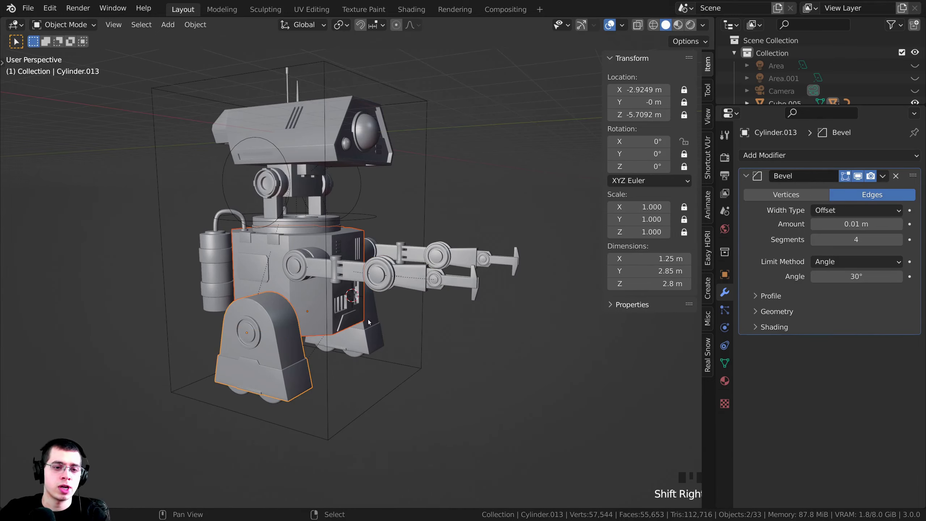
right_click(378, 352, "shift")
right_click(392, 387)
scroll(372, 364, "down", 2)
key("g")
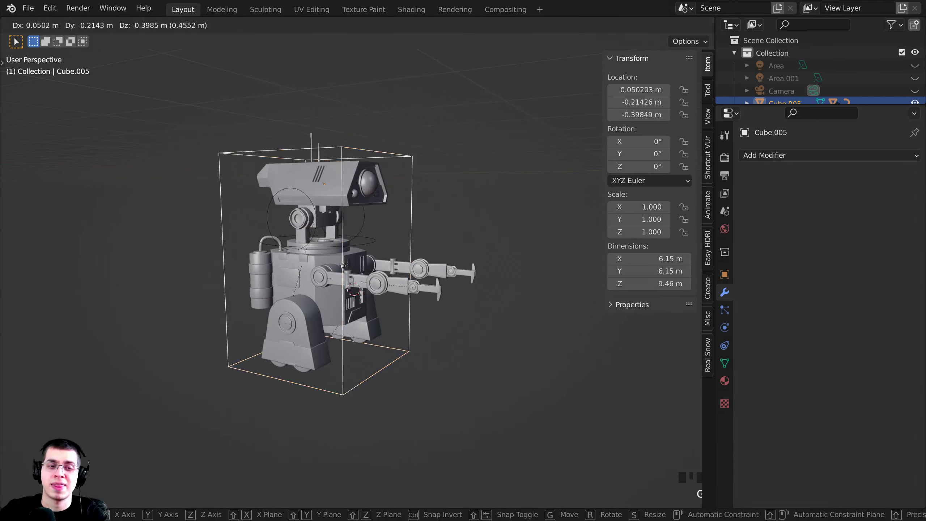
key("Escape")
key("r")
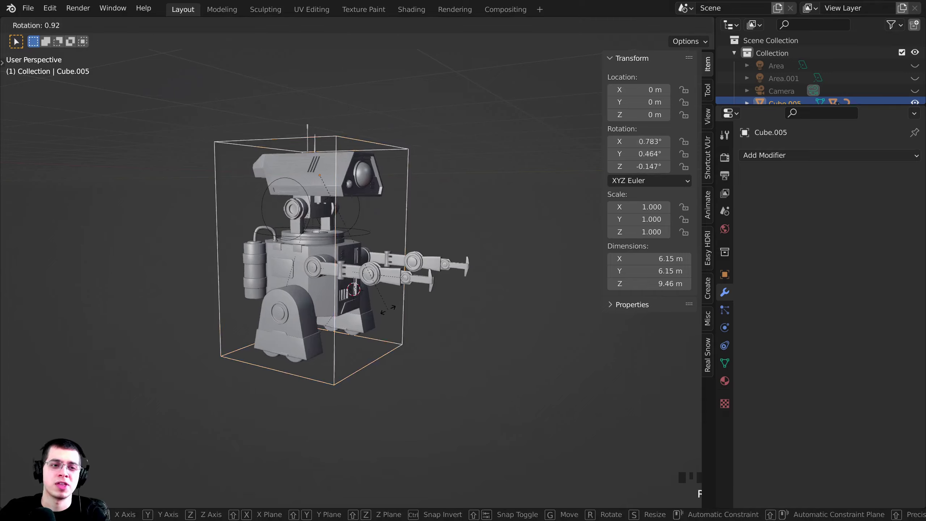
key("r")
key("Escape")
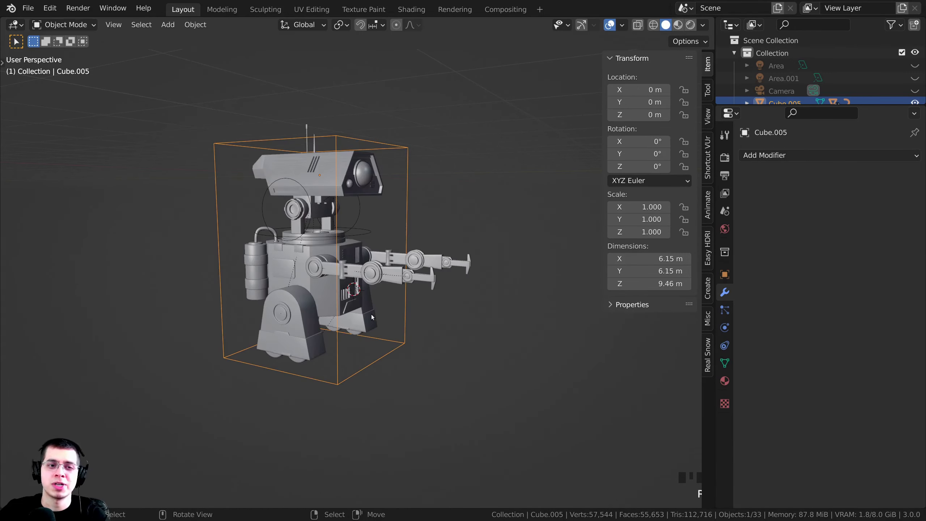
key("s")
key("Escape")
- Test free rotation, moving and scaling of the whole robot with the wireframe box again, cancelling every transform
scroll(449, 295, "down", 2)
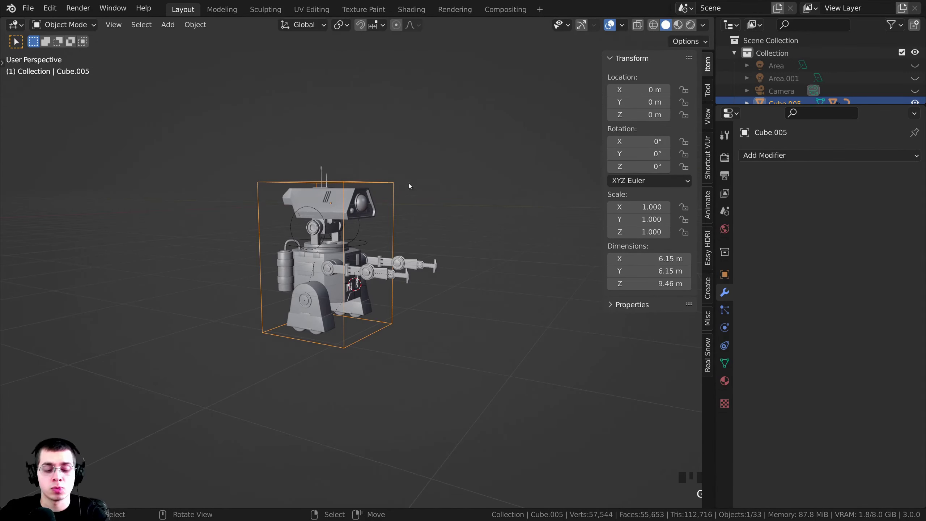
key("r")
key("r")
key("Escape")
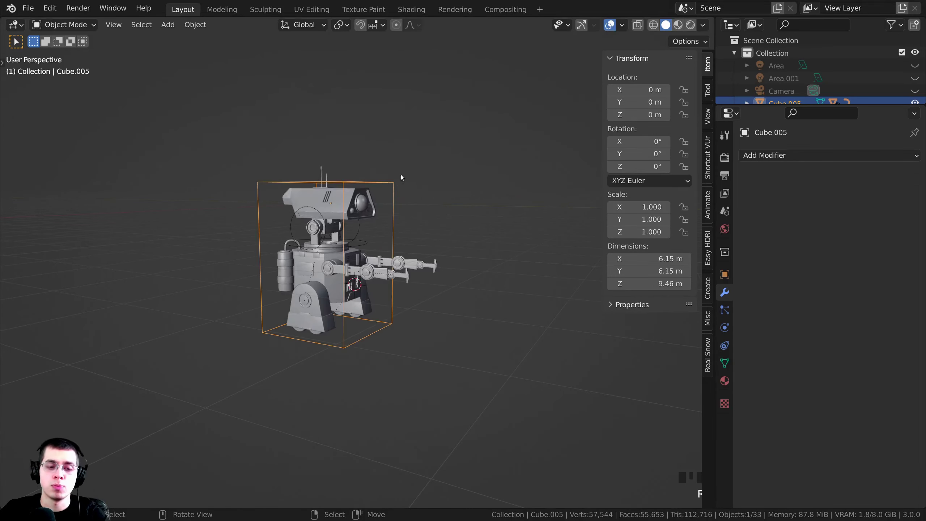
key("g")
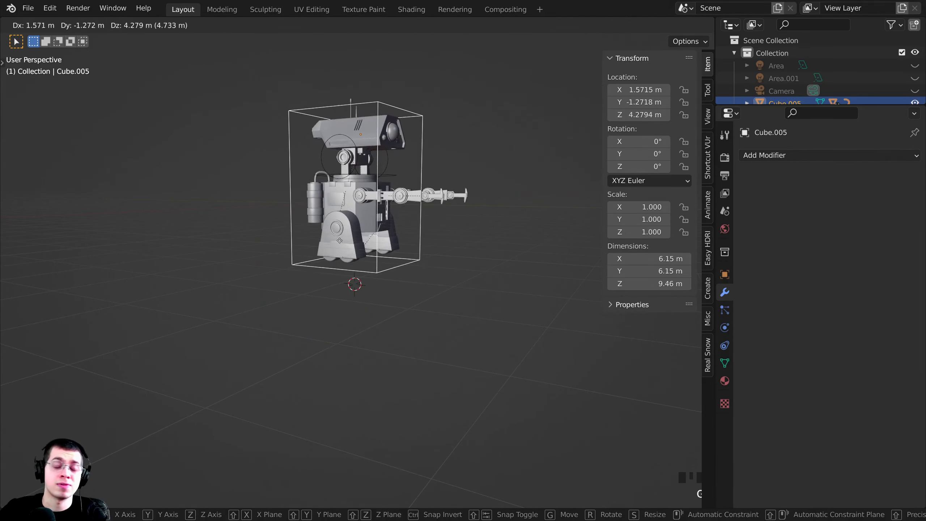
key("Escape")
key("s")
right_click(454, 322)
middle_click_drag(455, 323, 345, 325)
key("g")
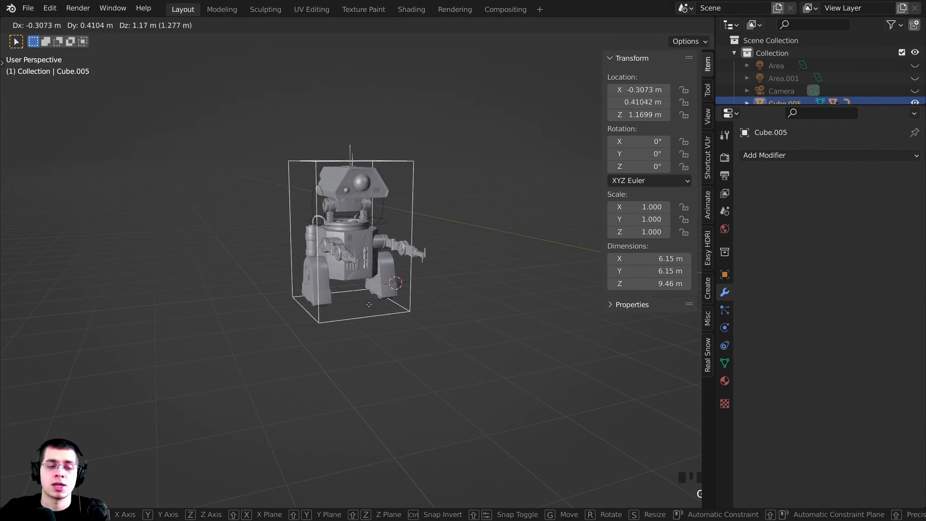
right_click(376, 282)
middle_click_drag(377, 283, 310, 251)
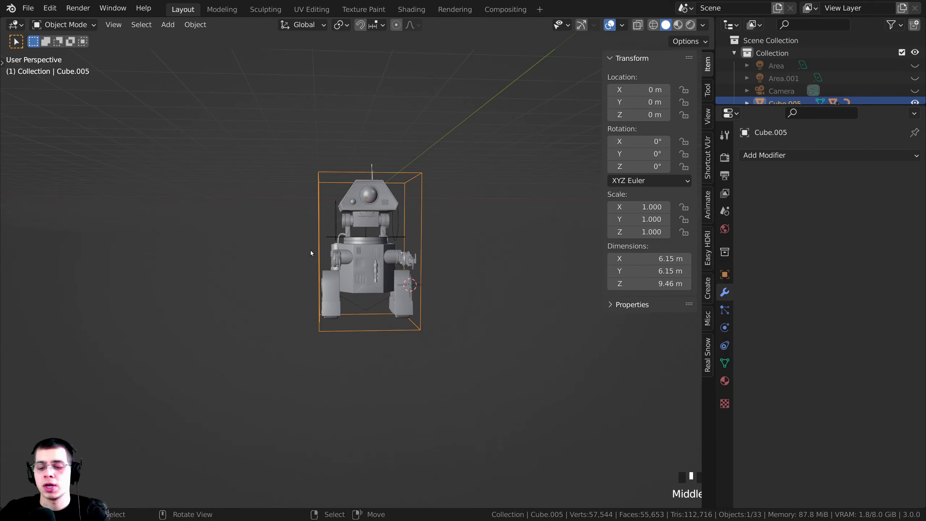
- In Edit Mode, select the wireframe box's four bottom vertices using front view, vertex selection and wireframe shading
key("KP_1")
scroll(398, 324, "up", 4)
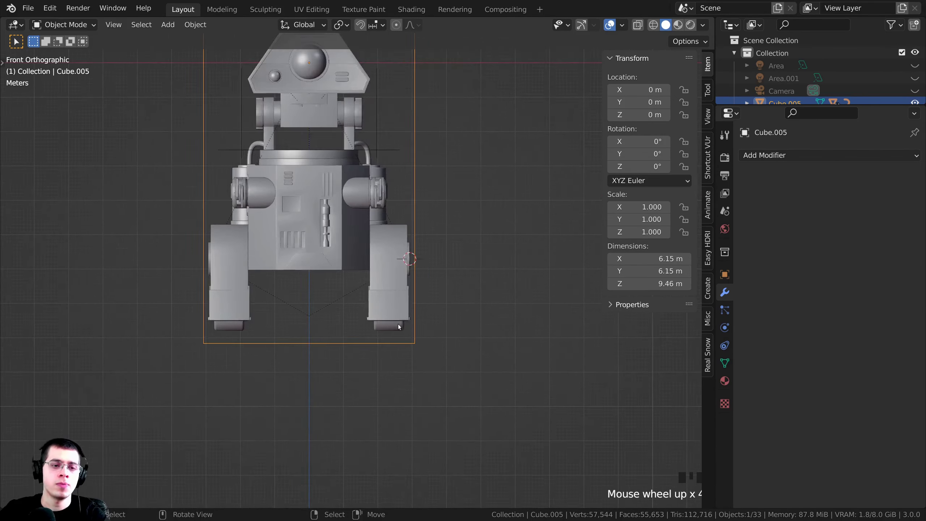
middle_click_drag(398, 324, 405, 296, "shift")
scroll(428, 293, "up", 2)
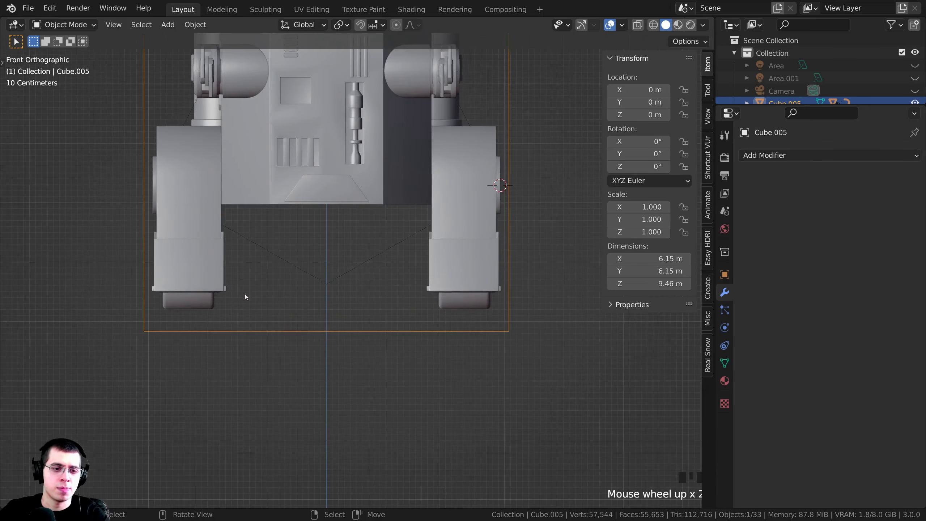
middle_click_drag(552, 306, 558, 287, "shift")
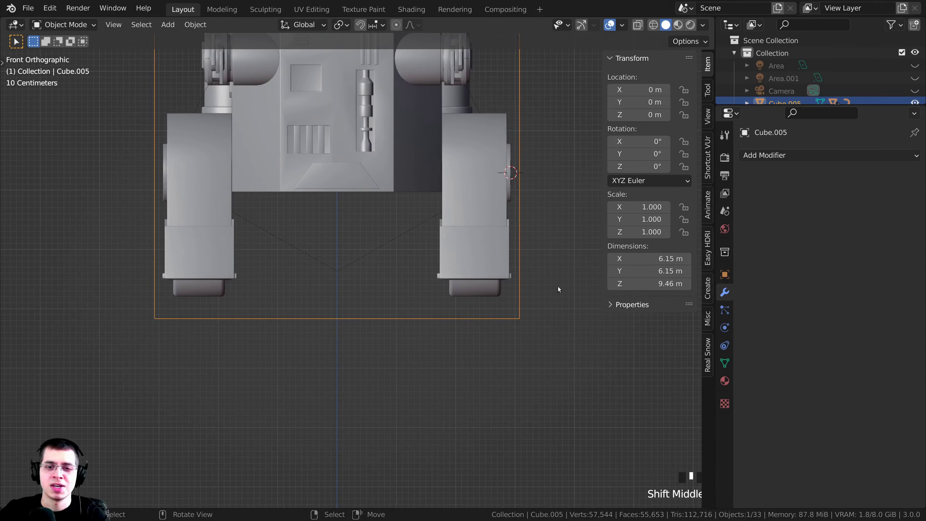
key("Tab")
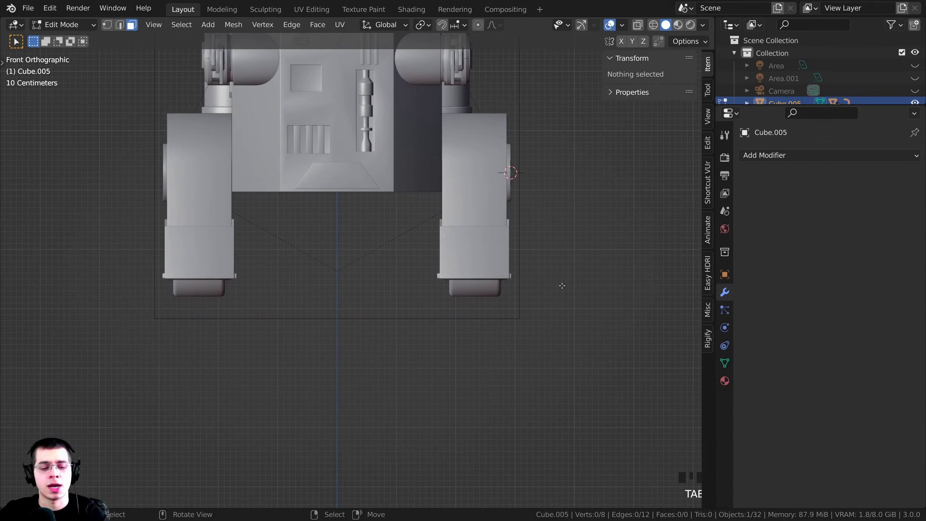
key("1")
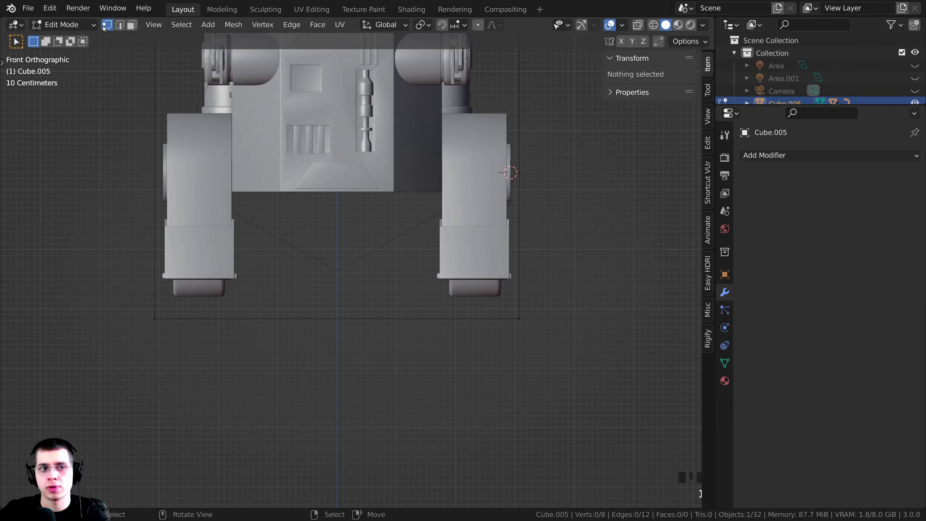
left_click(504, 294)
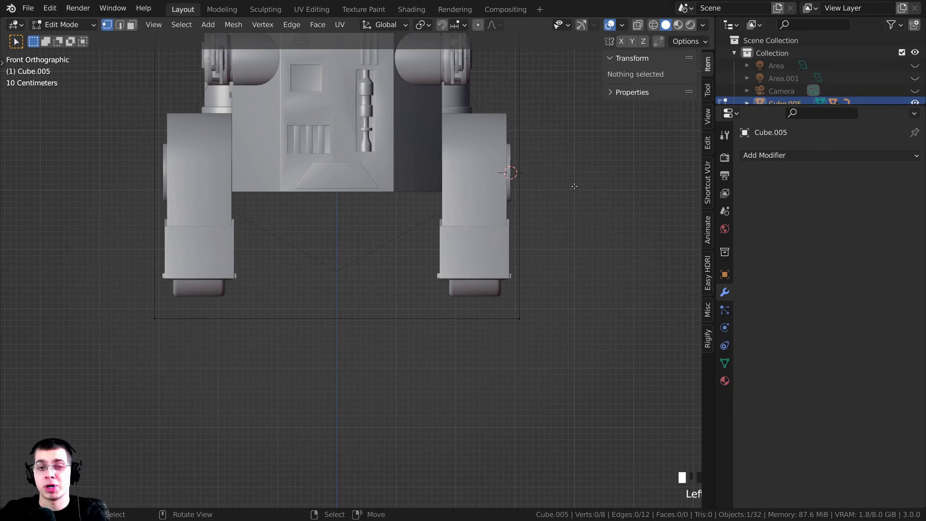
key("z")
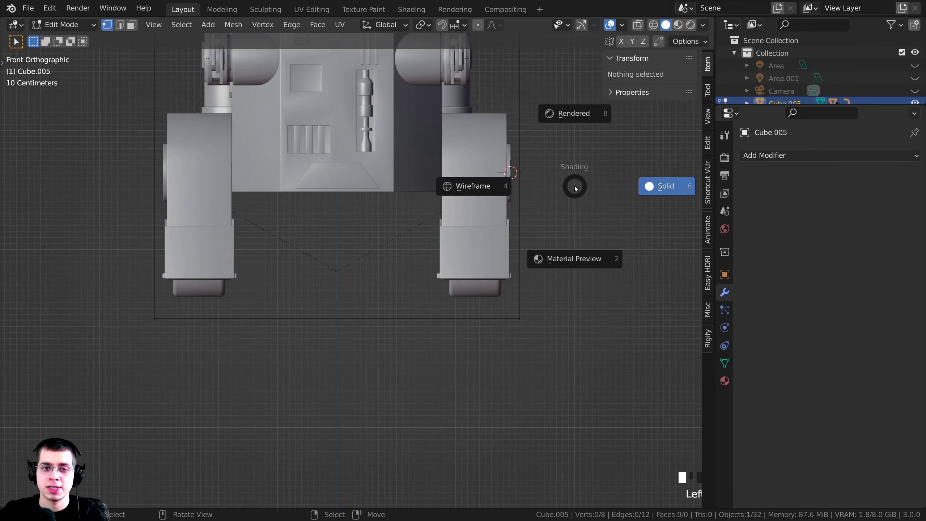
left_click(471, 186)
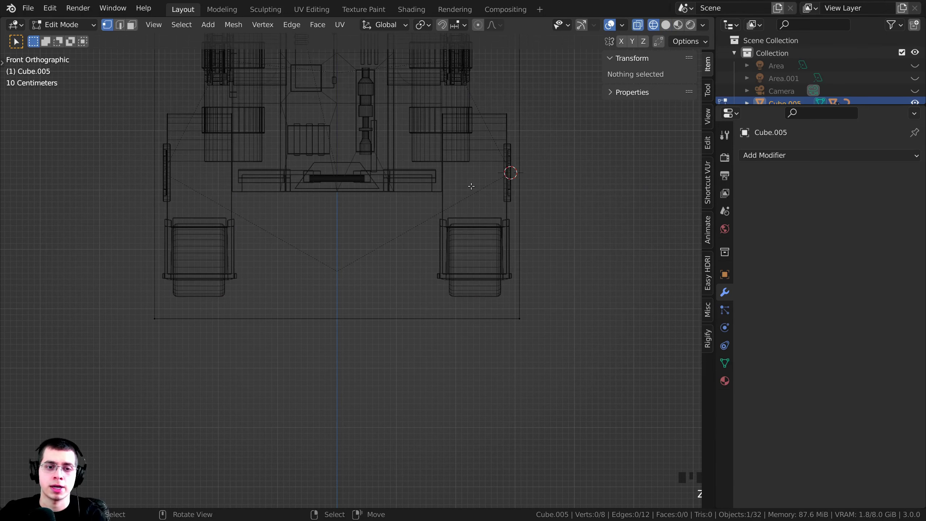
left_click_drag(642, 202, 119, 424)
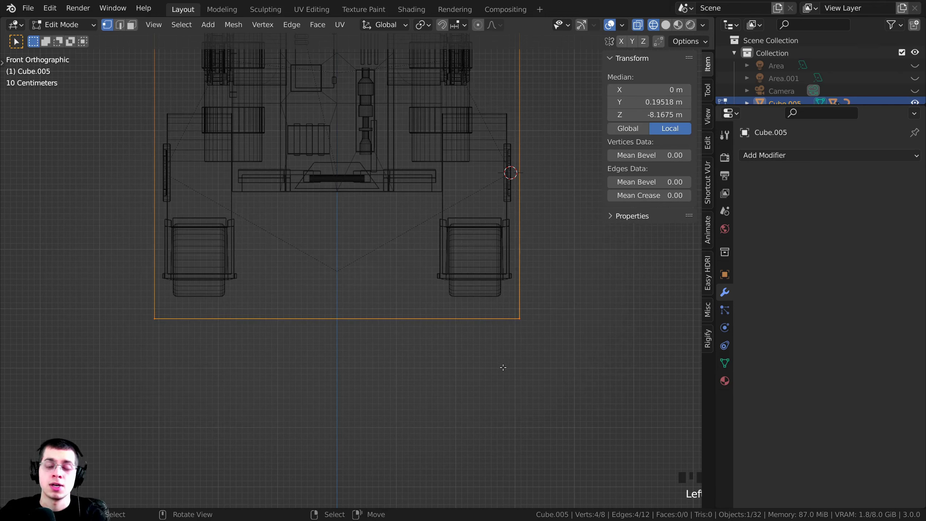
- Move the box's bottom vertices up about 0.35 m along Z to just below the wheels and return to Object Mode
key("g")
key("z")
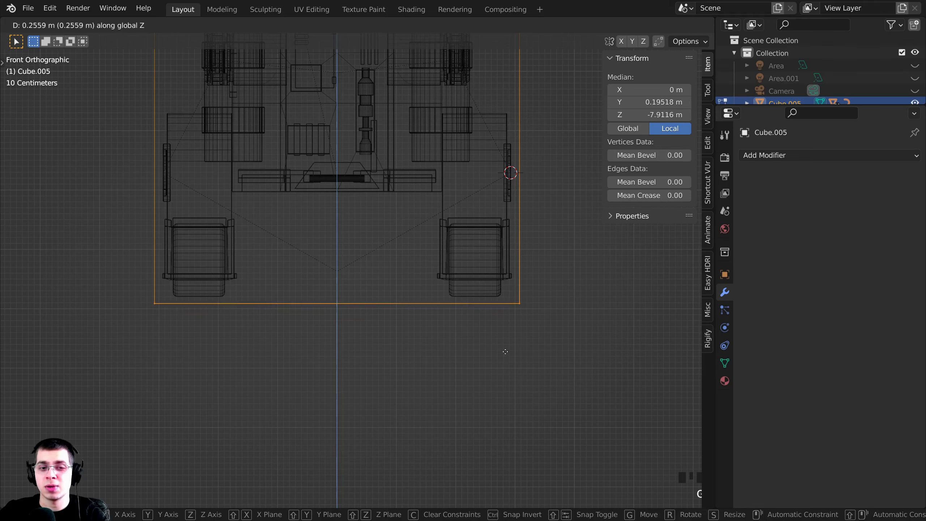
left_click(504, 346)
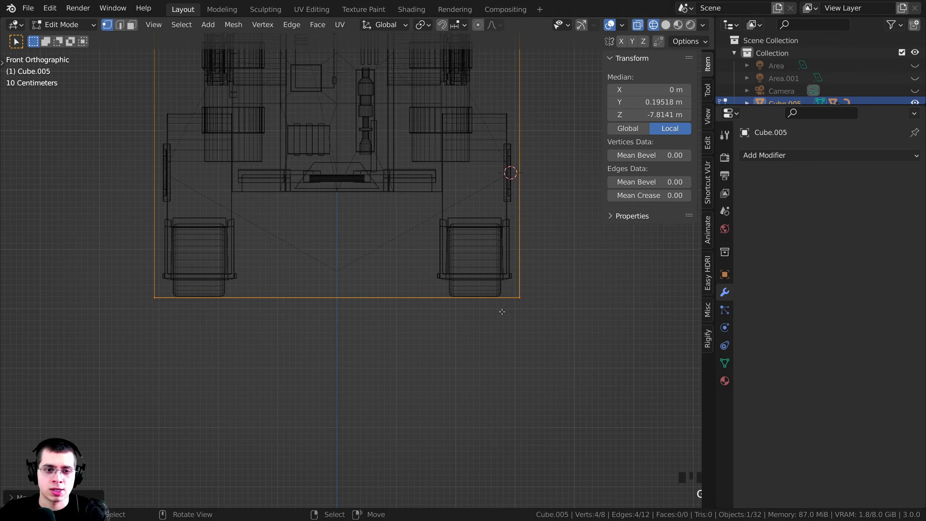
scroll(499, 314, "up", 5)
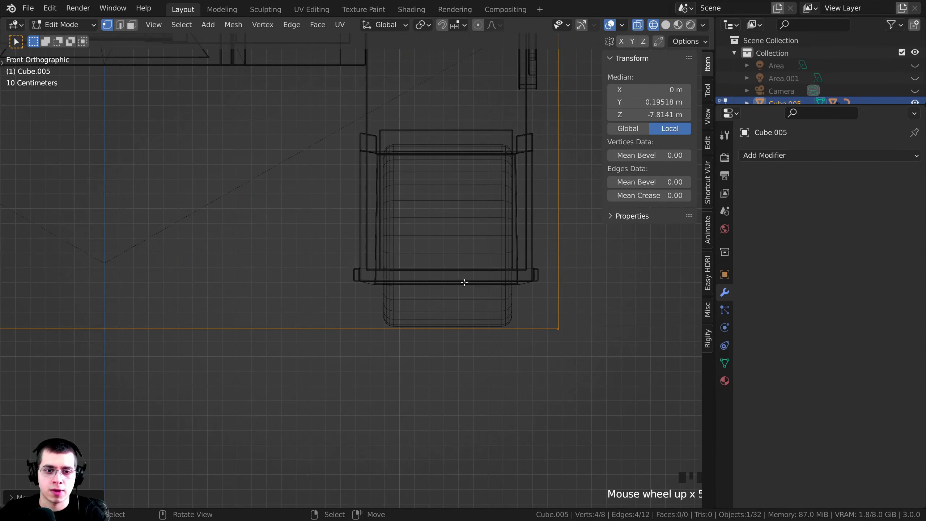
scroll(464, 283, "down", 6)
middle_click_drag(496, 201, 471, 248, "shift")
key("Tab")
scroll(317, 172, "down", 2)
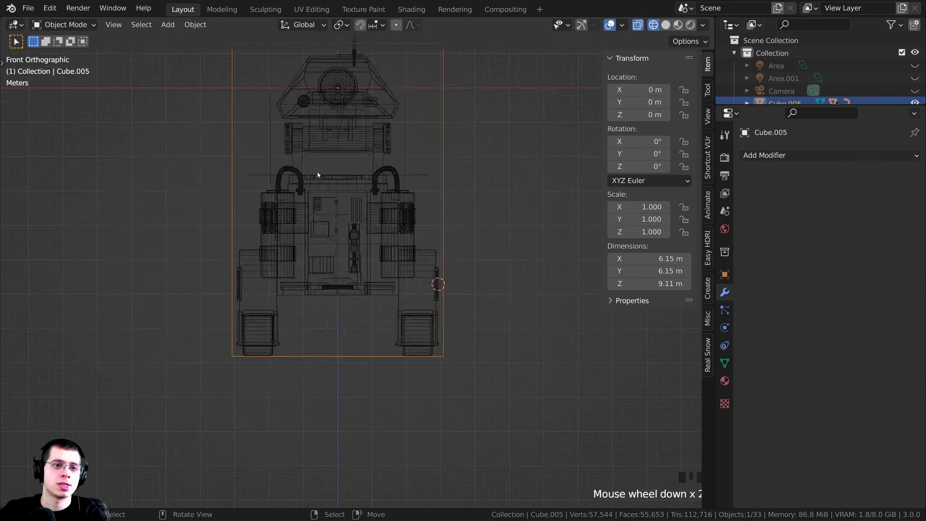
- Move the wireframe box with the robot up about 7.8 m along Z so its base sits on the ground line
scroll(349, 222, "down", 3)
mouse_move(317, 173)
middle_mouse_down()
mouse_move(348, 222)
mouse_move(388, 245)
middle_mouse_up()
middle_click_drag(389, 245, 410, 261, "shift")
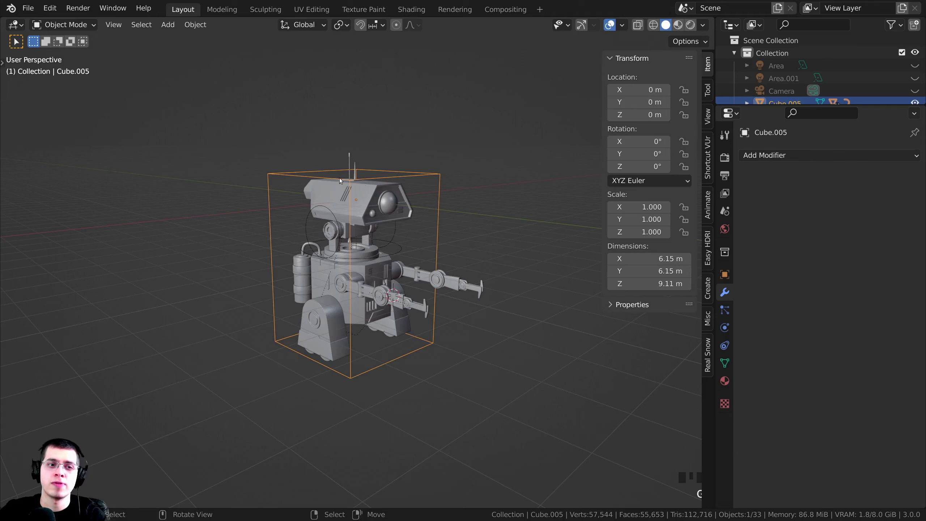
middle_click_drag(450, 188, 459, 293)
key("KP_1")
scroll(459, 297, "up", 2)
key("g")
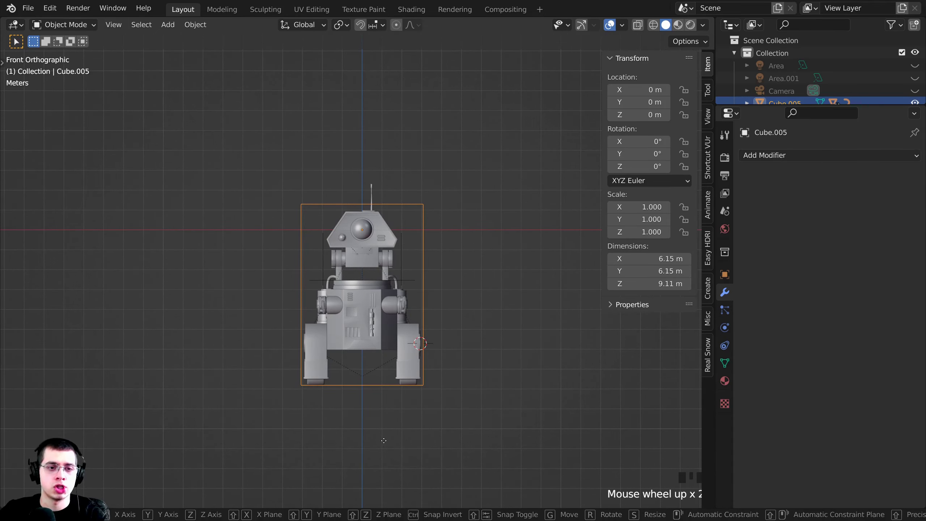
key("z")
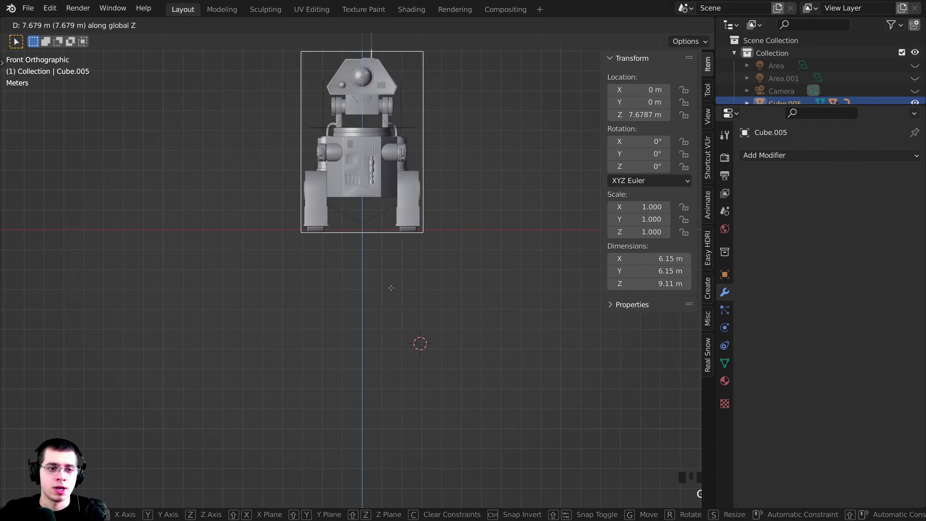
left_click(387, 272)
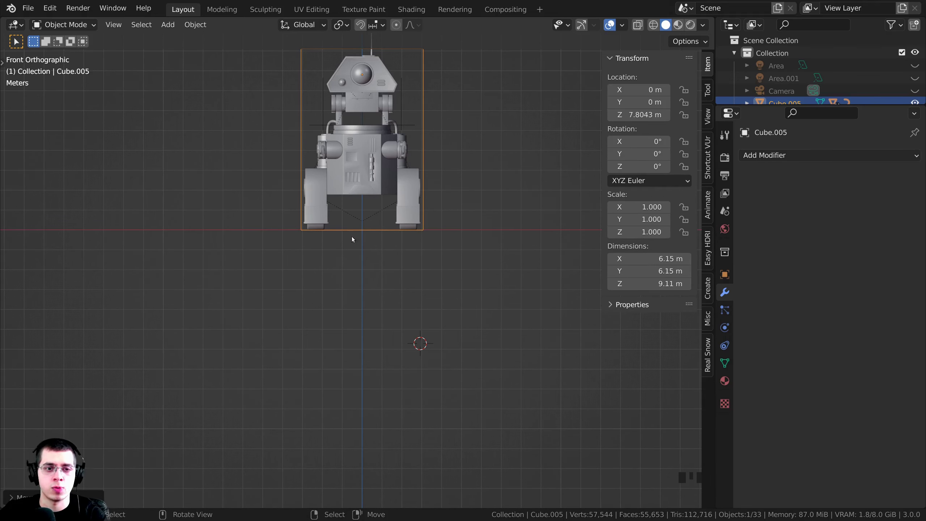
- Try moving the wireframe box along Y in top view, cancelling the move
middle_click_drag(352, 240, 341, 288)
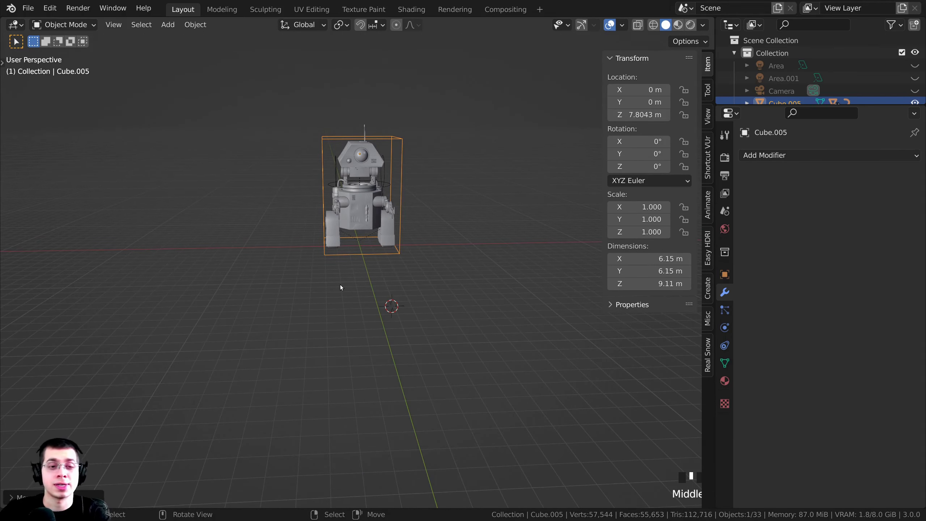
key("KP_7")
scroll(340, 287, "up", 4)
key("g")
key("y")
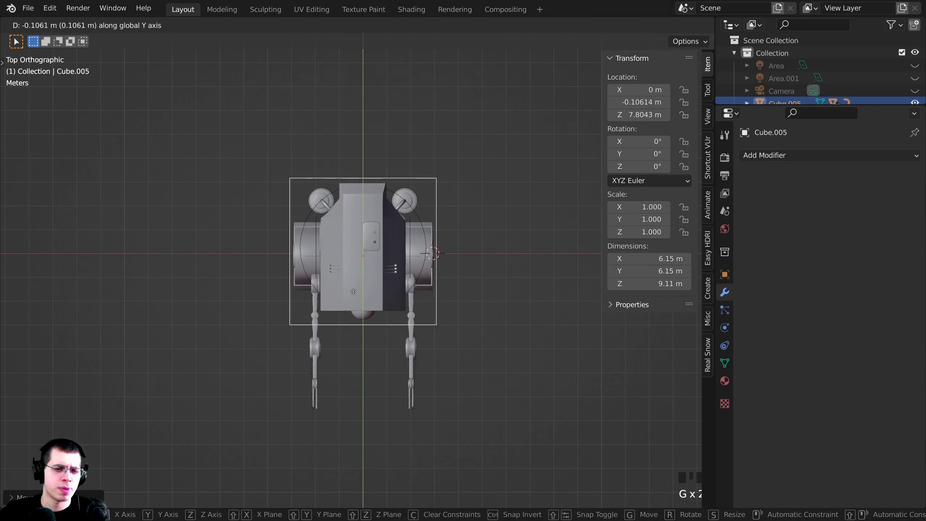
right_click(332, 272)
- Apply All Transforms to the wireframe box
middle_click_drag(407, 282, 473, 221)
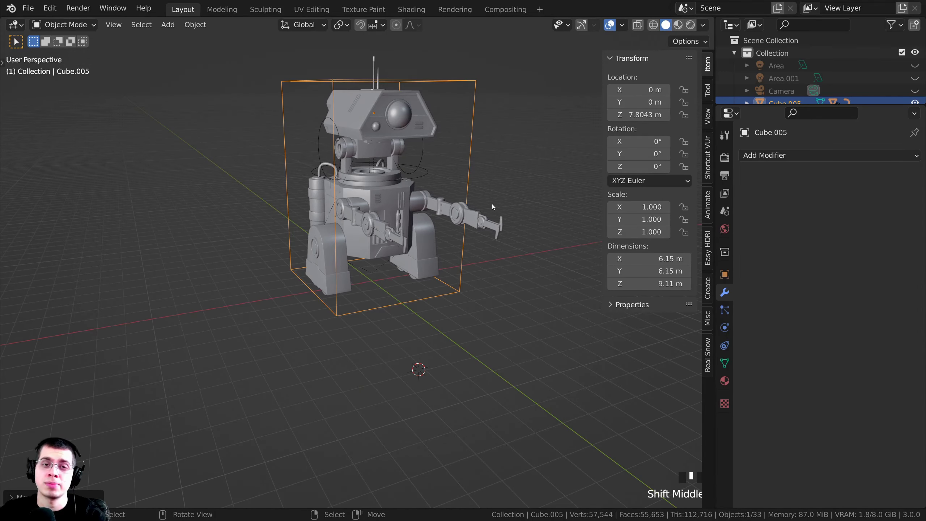
middle_click_drag(452, 166, 461, 182, "shift")
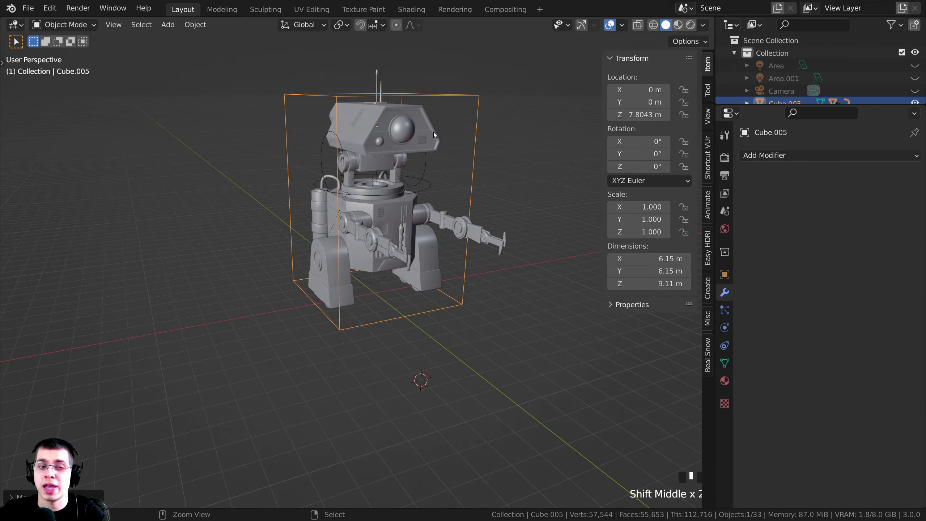
key("ctrl+a")
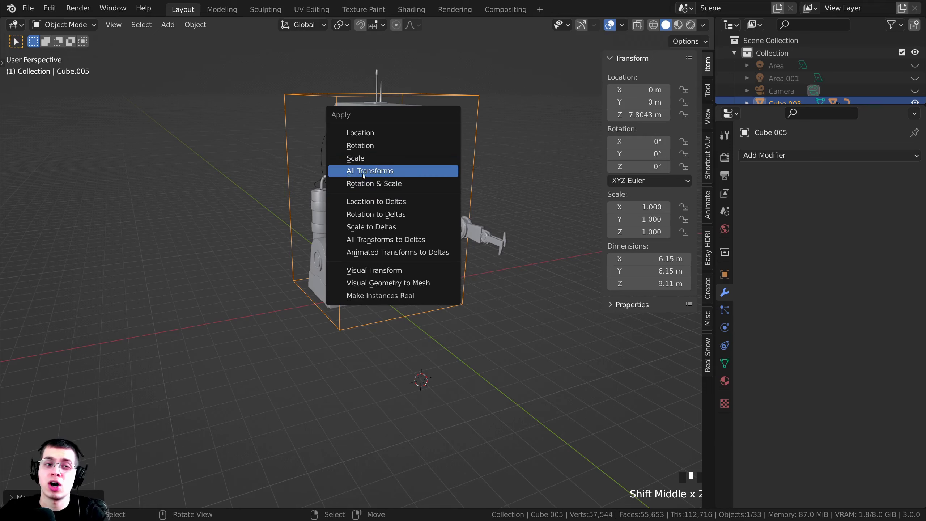
left_click(379, 172)
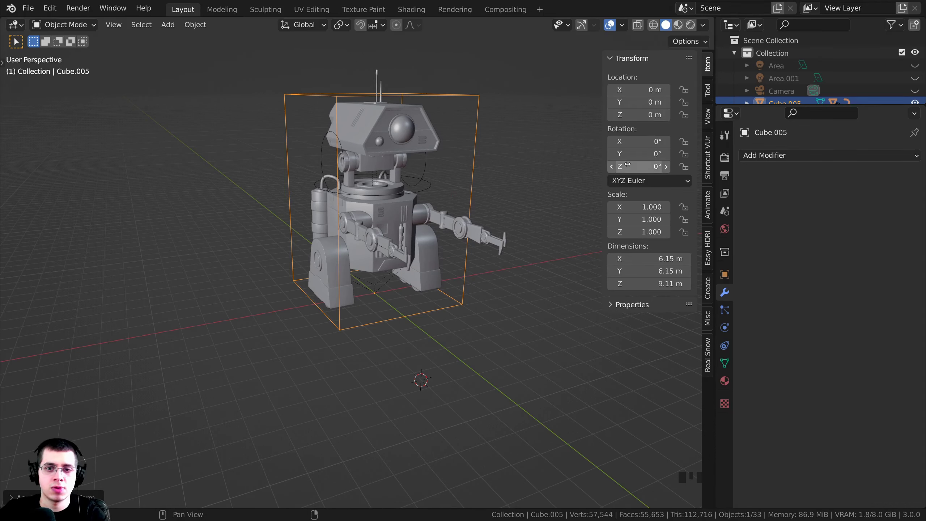
- Test the wireframe control box by moving and rotating it freely and scaling it by about 1.34
scroll(403, 239, "down", 3)
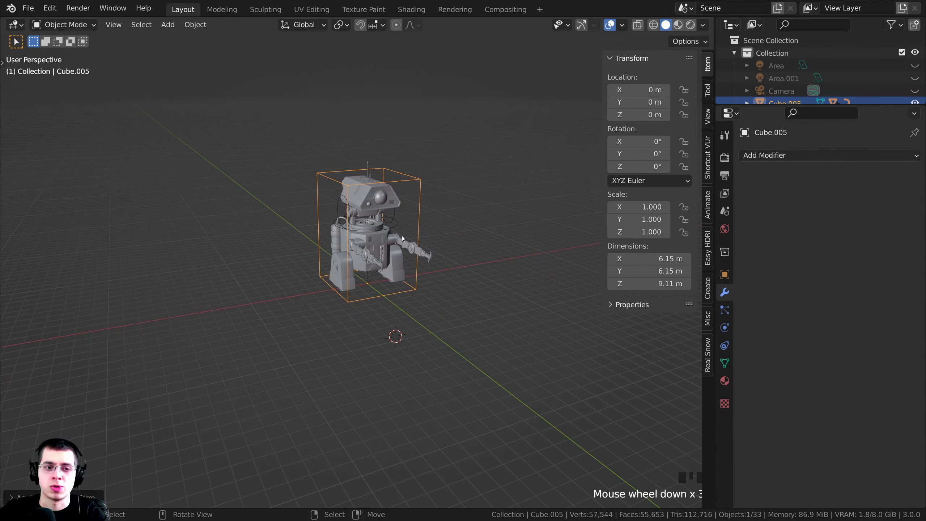
key("g")
key("r")
left_click(513, 244)
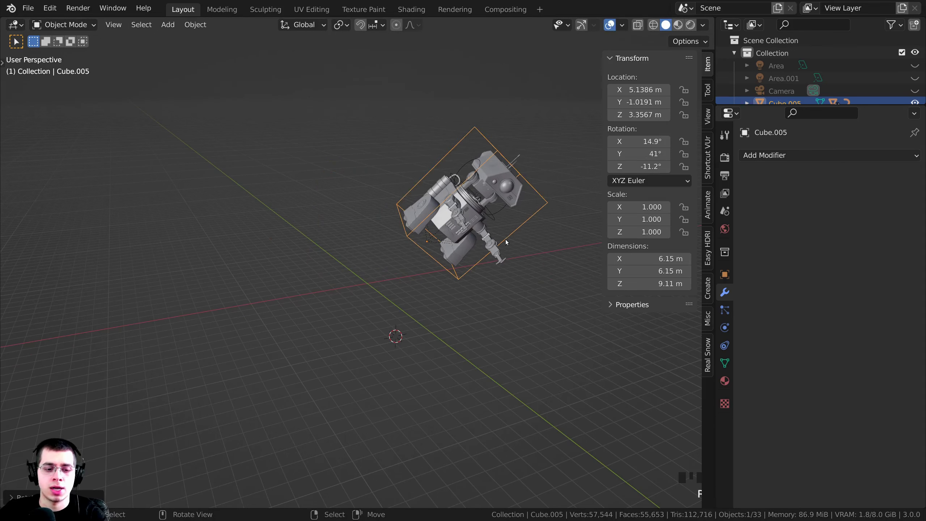
key("s")
left_click(554, 243)
middle_click_drag(506, 150, 503, 151, "shift")
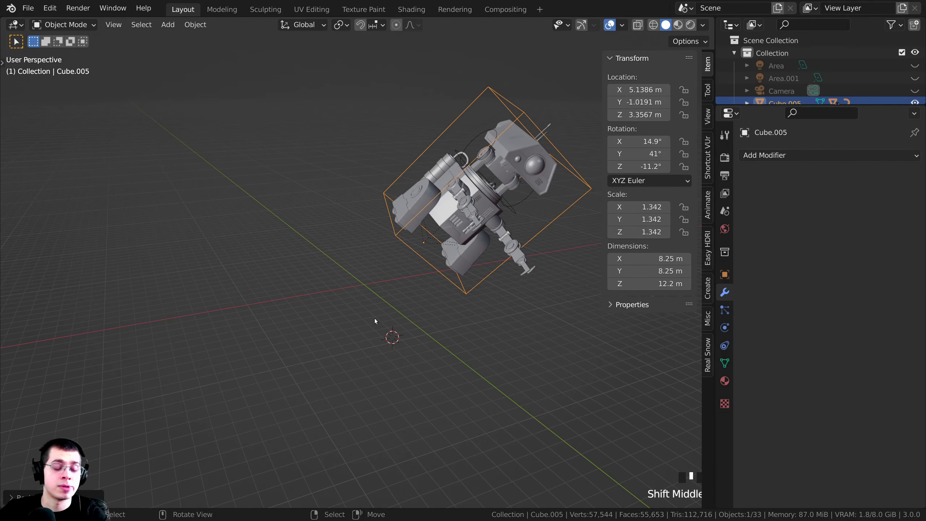
- Clear the wireframe box's rotation, location and scale to return it to the world origin at default size
key("alt+r")
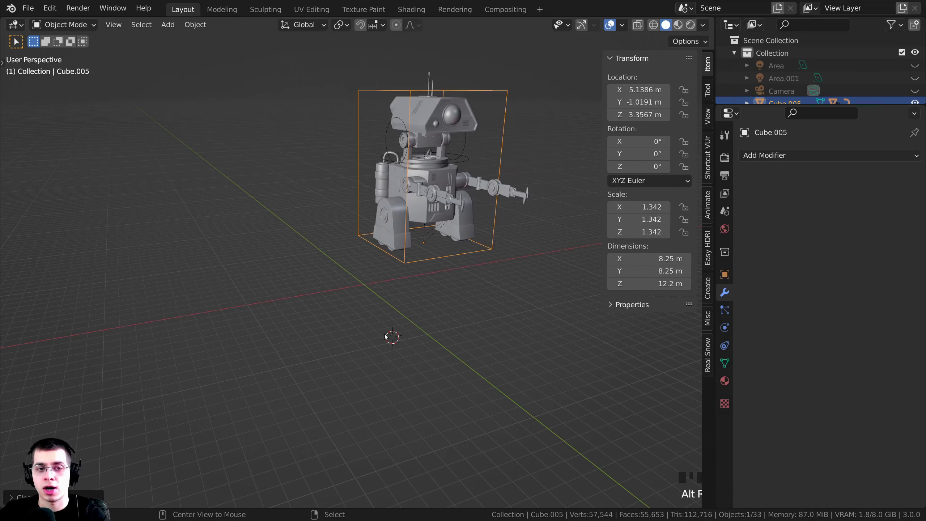
middle_click_drag(412, 273, 390, 300, "shift")
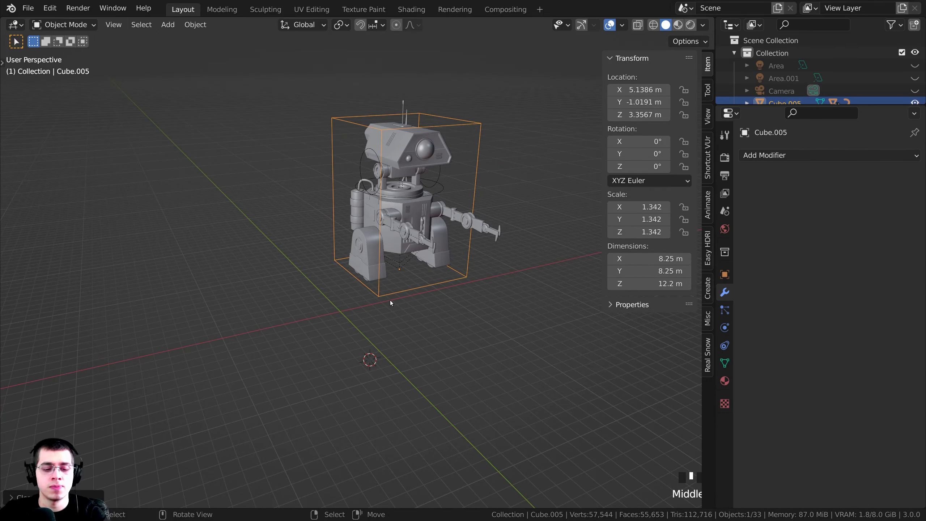
key("alt+g")
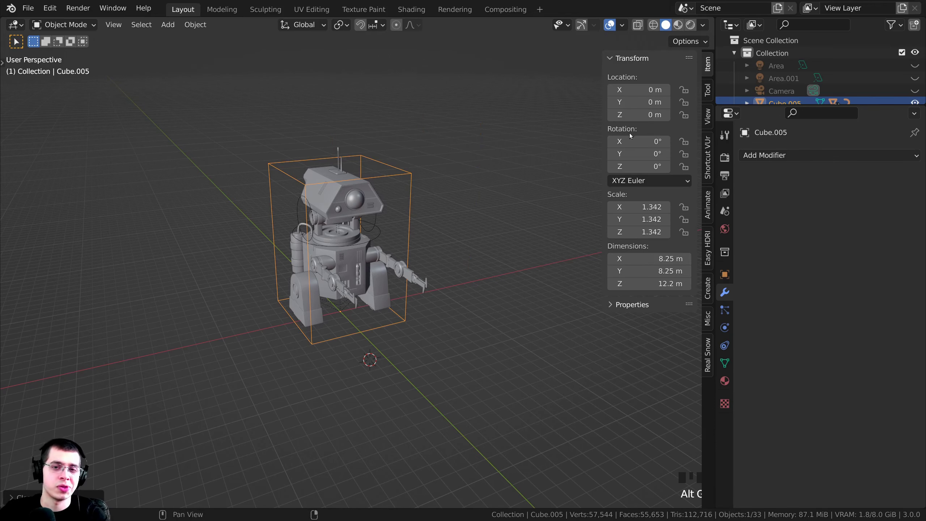
middle_click_drag(456, 255, 460, 254)
key("alt+s")
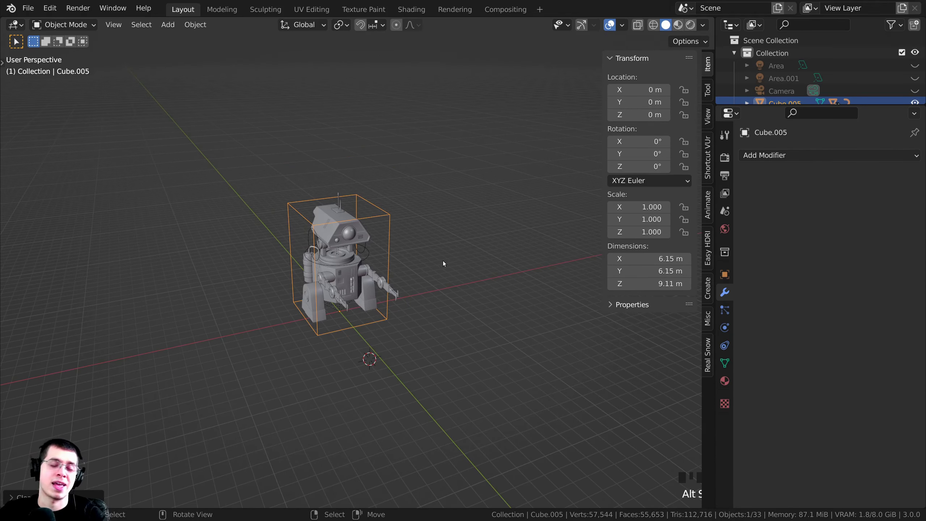
- Rotate one upper arm at the shoulder and swing the arm segment attached to it sideways about Z
scroll(421, 289, "up", 1)
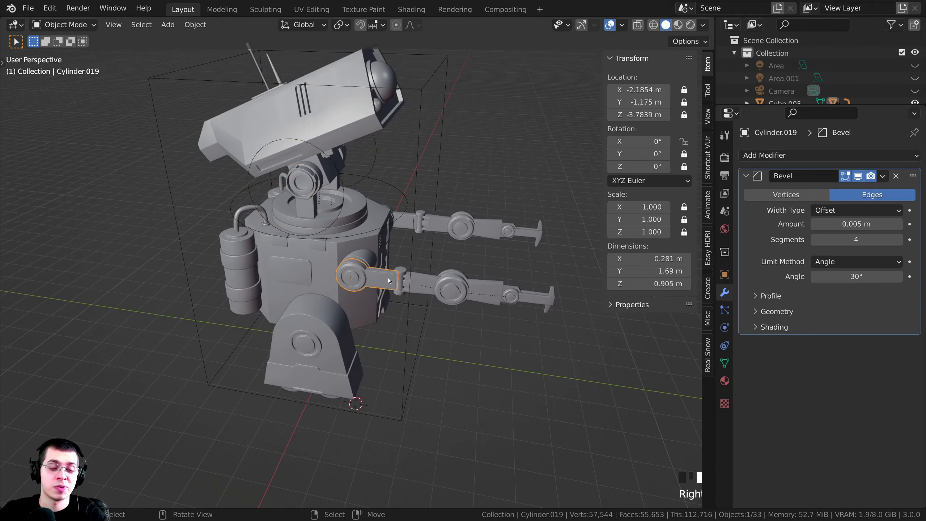
middle_click_drag(470, 285, 486, 287)
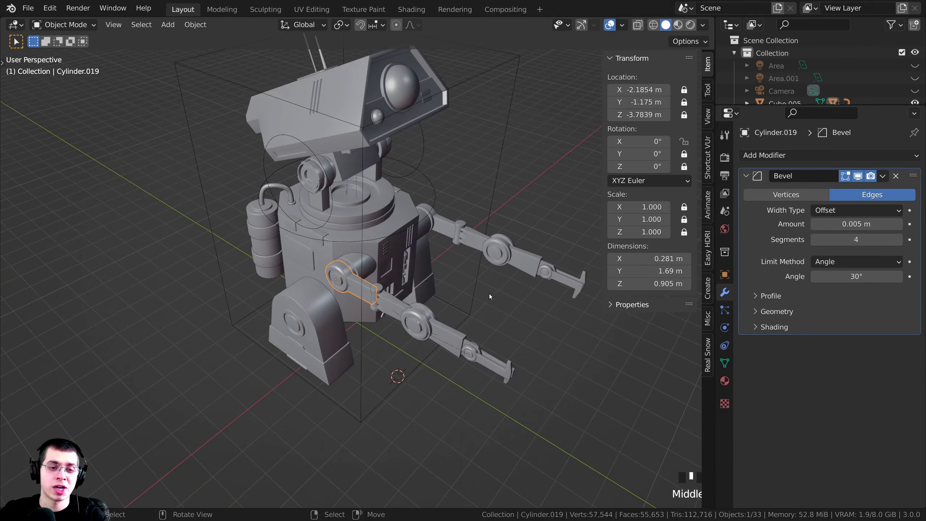
key("r")
left_click(410, 287)
right_click(399, 276)
middle_click_drag(410, 288, 437, 313)
key("r")
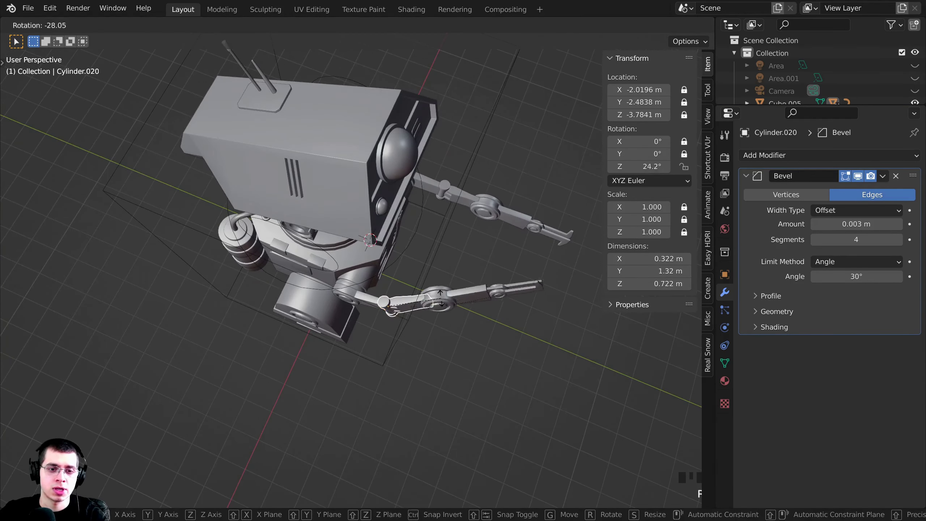
left_click(470, 297)
- Rotate the same arm's forearm and both claw fingers, bending the first finger about 60° around X
right_click(489, 295)
middle_click_drag(489, 296, 486, 233)
key("r")
left_click(488, 246)
right_click(535, 253)
key("r")
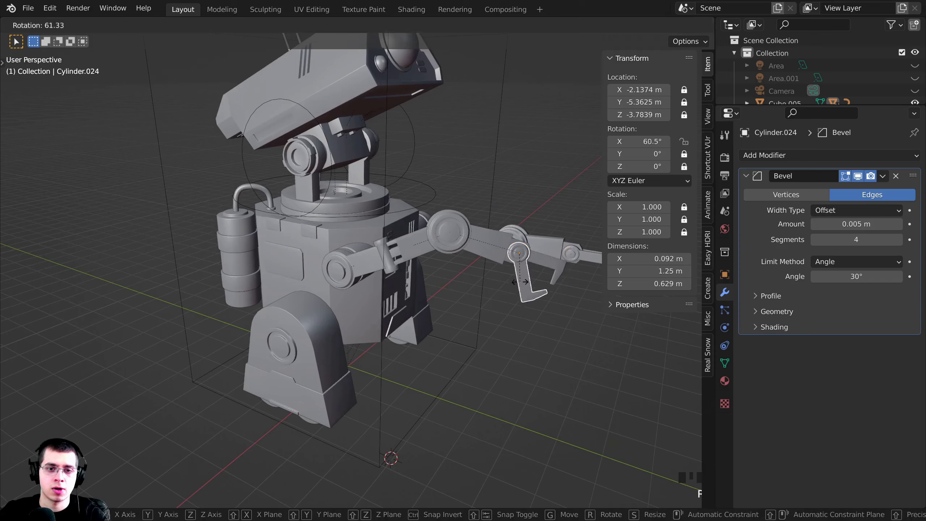
left_click(523, 277)
right_click(543, 267)
key("r")
left_click(541, 243)
- Rotate both of the robot's legs about their hip joints, turning the second leg about 26.5° around X
right_click(315, 380)
scroll(346, 359, "down", 2)
key("r")
middle_click_drag(315, 381, 288, 355)
left_click(343, 369)
middle_click_drag(453, 357, 388, 356)
right_click(392, 357)
key("r")
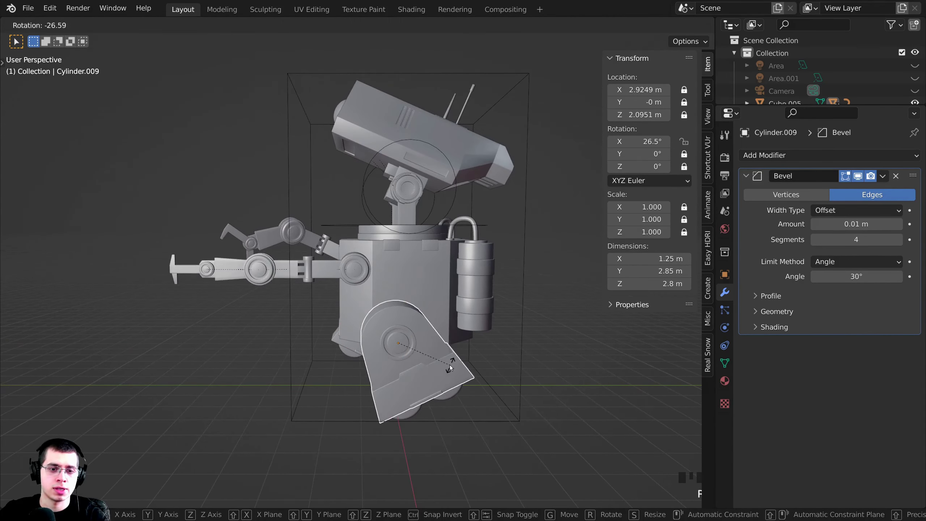
left_click(449, 366)
- Select all robot parts, clear their rotation to restore the rest pose, and deselect everything
scroll(447, 363, "down", 3)
middle_click_drag(397, 257, 272, 269)
middle_click_drag(272, 269, 288, 255, "shift")
middle_click_drag(285, 208, 199, 104)
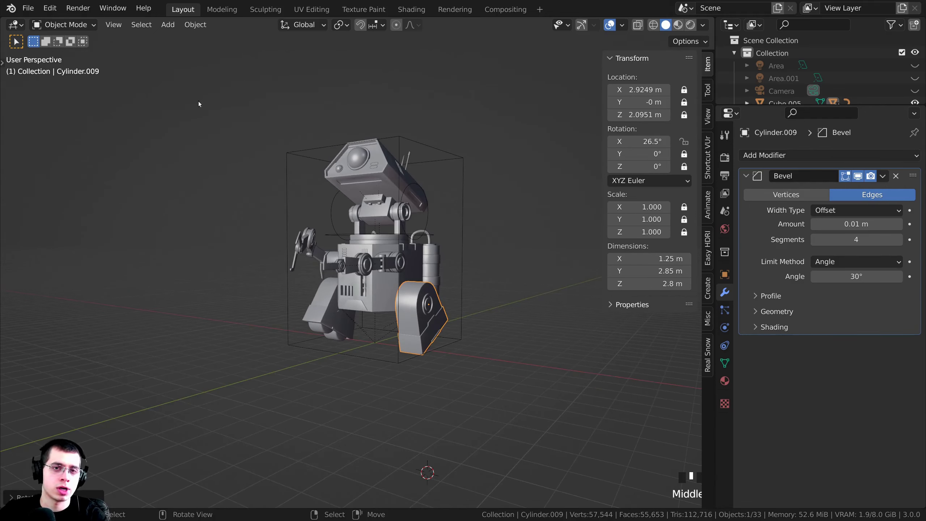
middle_click_drag(358, 200, 448, 210)
key("alt+a")
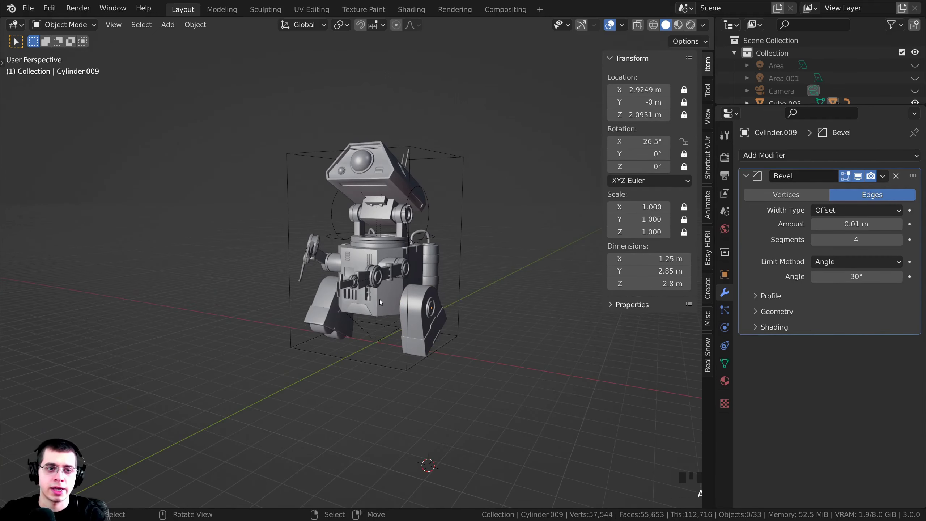
key("a")
middle_click_drag(426, 285, 430, 288)
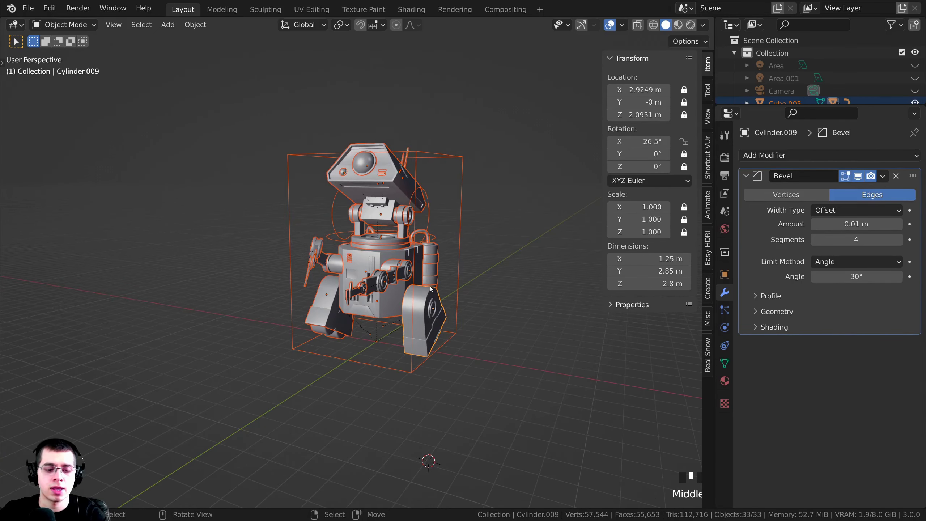
key("alt+r")
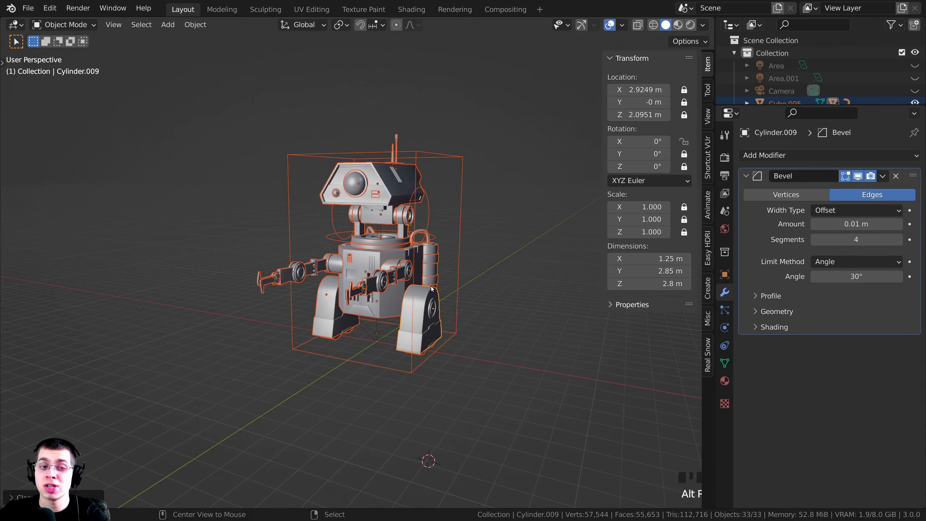
middle_click_drag(369, 206, 465, 211)
scroll(465, 210, "up", 2)
key("alt+a")
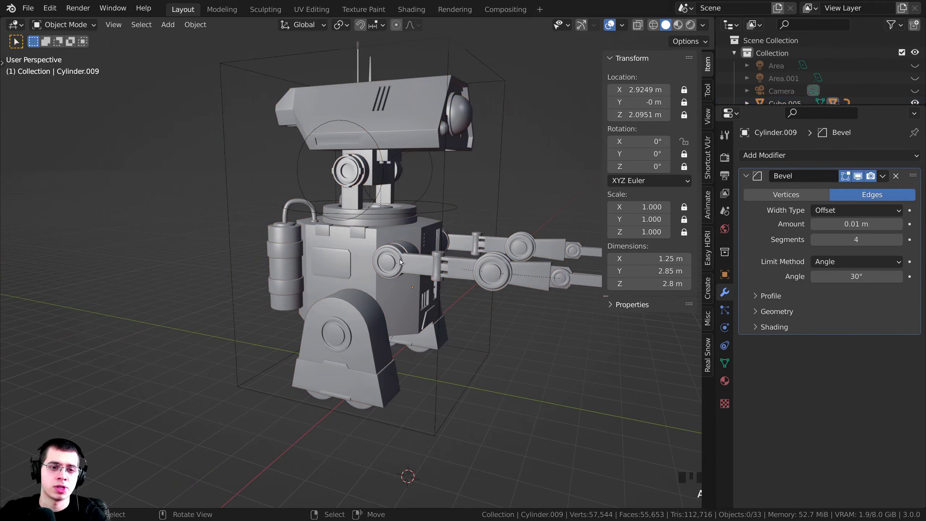
left_click(366, 268)
key("r")
right_click(408, 299)
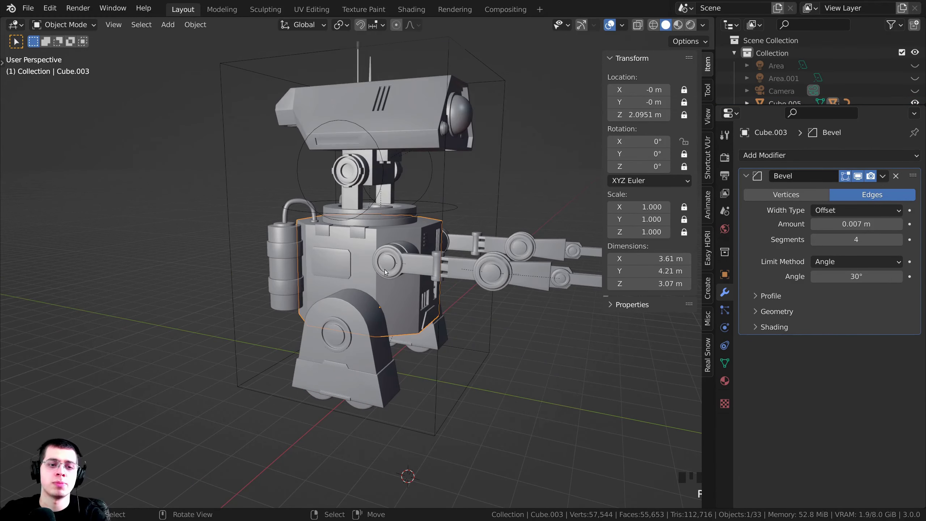
left_click(400, 378)
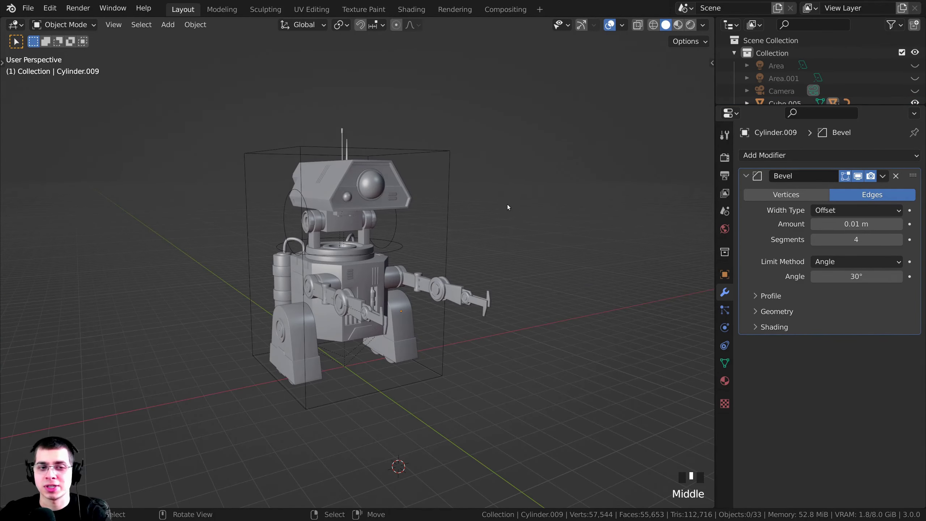
- Unhide all hidden objects and select both area lights together with the camera
key("alt+h")
scroll(420, 315, "down", 2)
key("alt+a")
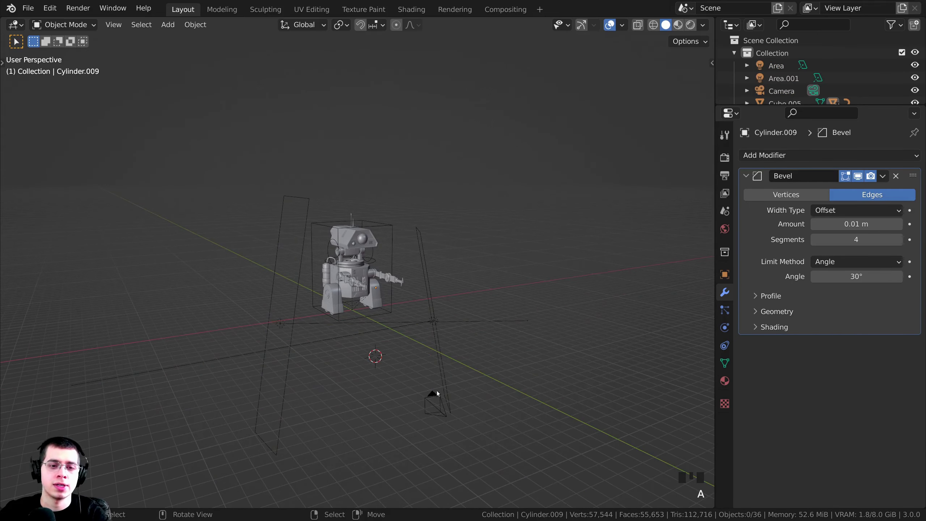
left_click(433, 321)
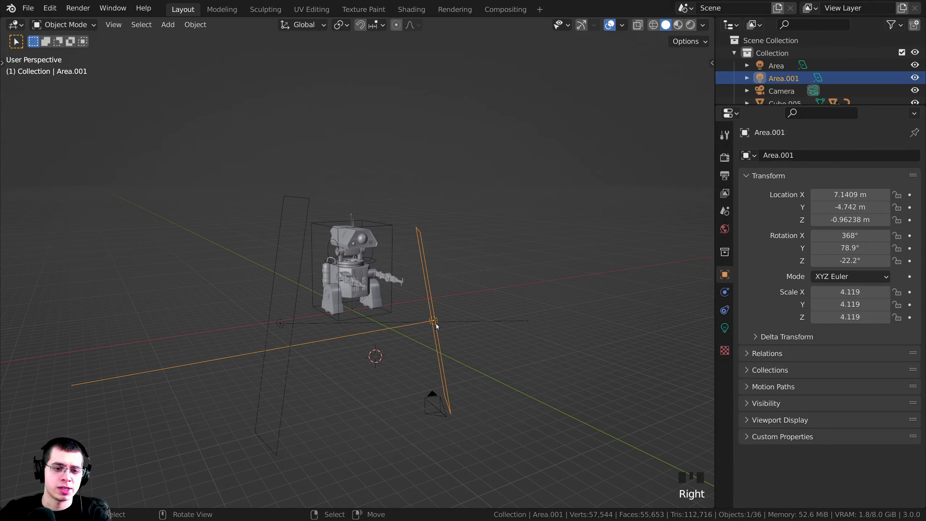
right_click(281, 322, "shift")
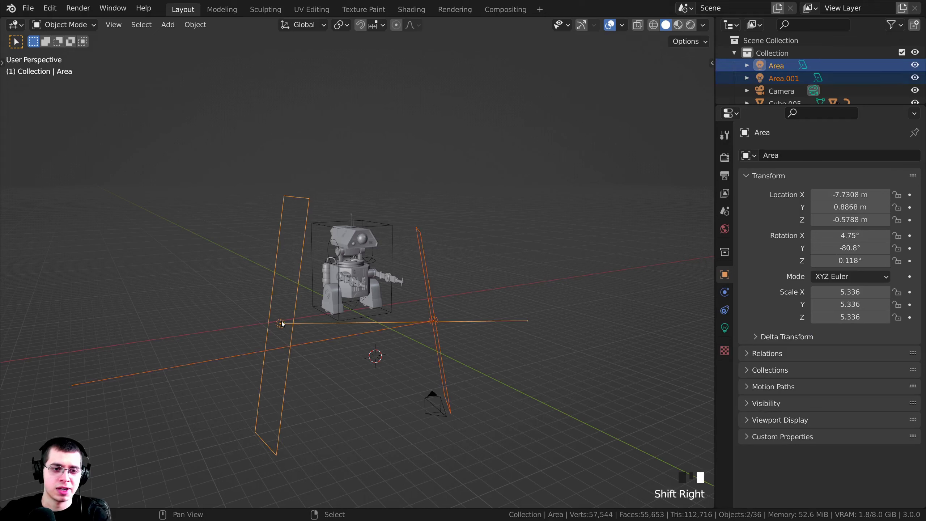
right_click(442, 403, "shift")
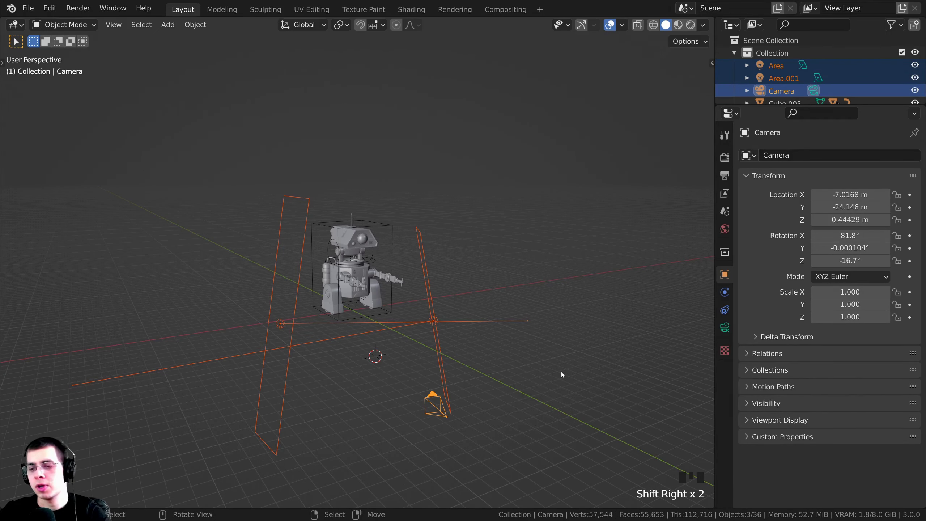
- In camera view, move the lights and camera up about 7.6 m along Z to frame the robot, and switch to rendered shading
key("KP_0")
middle_click_drag(420, 310, 428, 314, "shift")
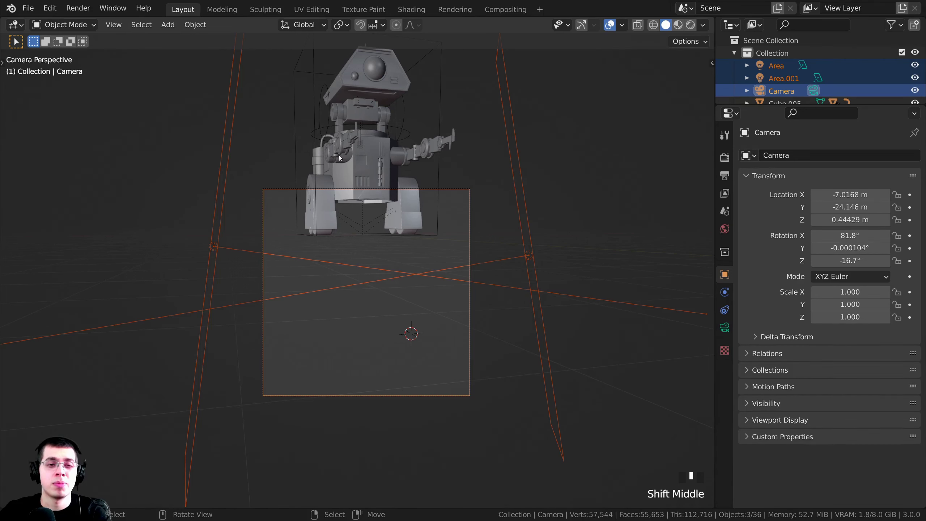
middle_click_drag(342, 281, 380, 342, "shift")
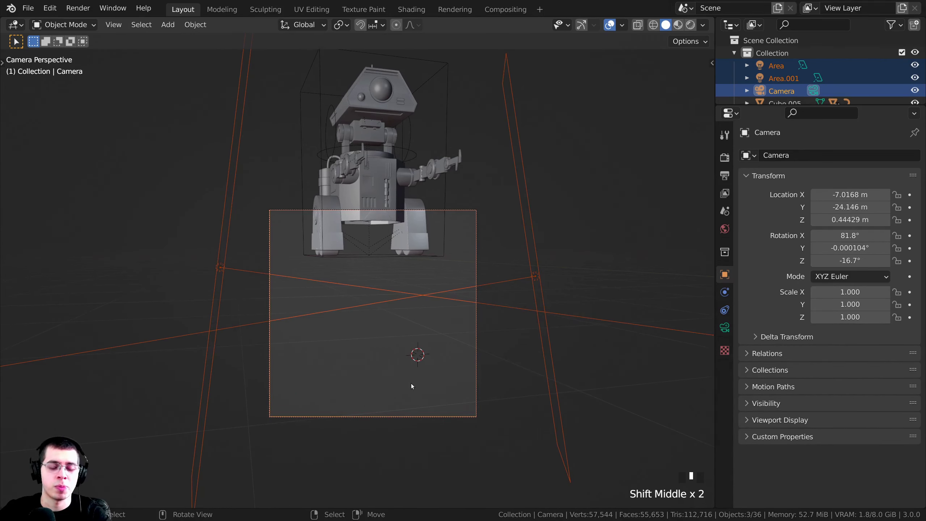
key("g")
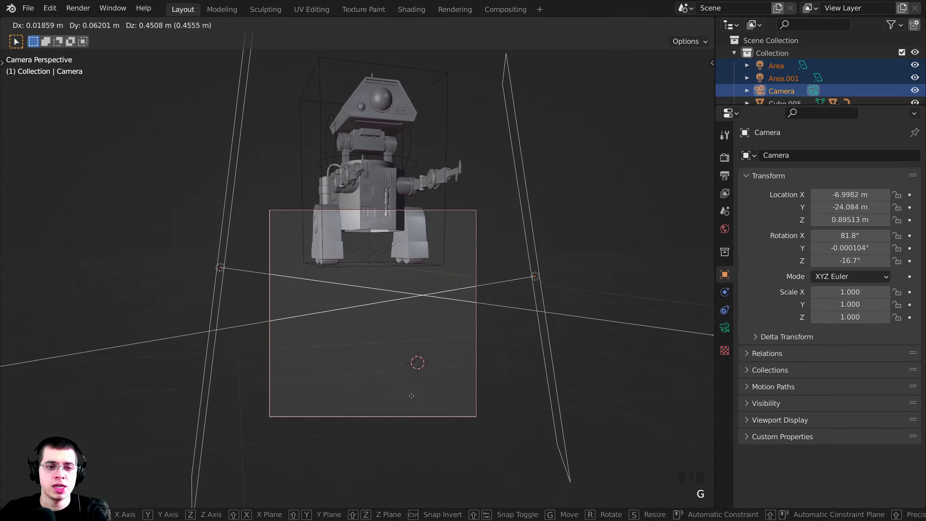
key("z")
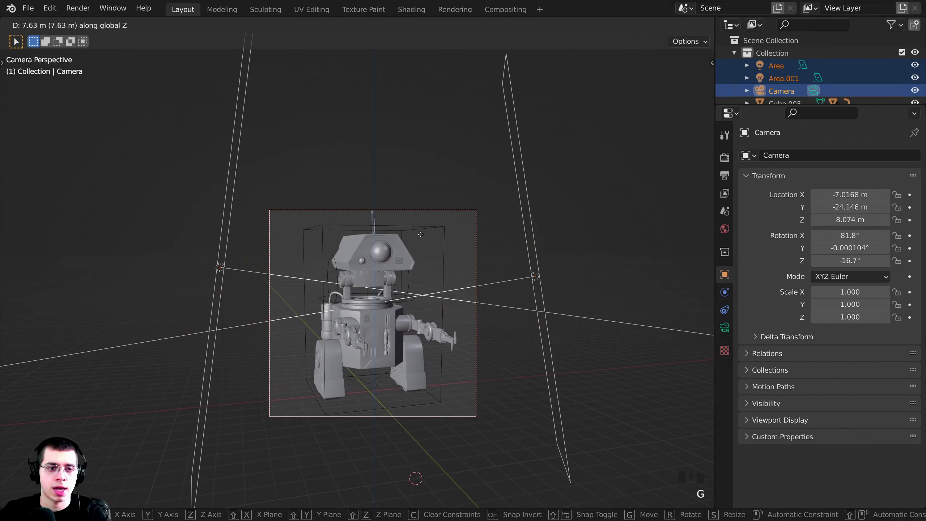
left_click(421, 240)
key("z")
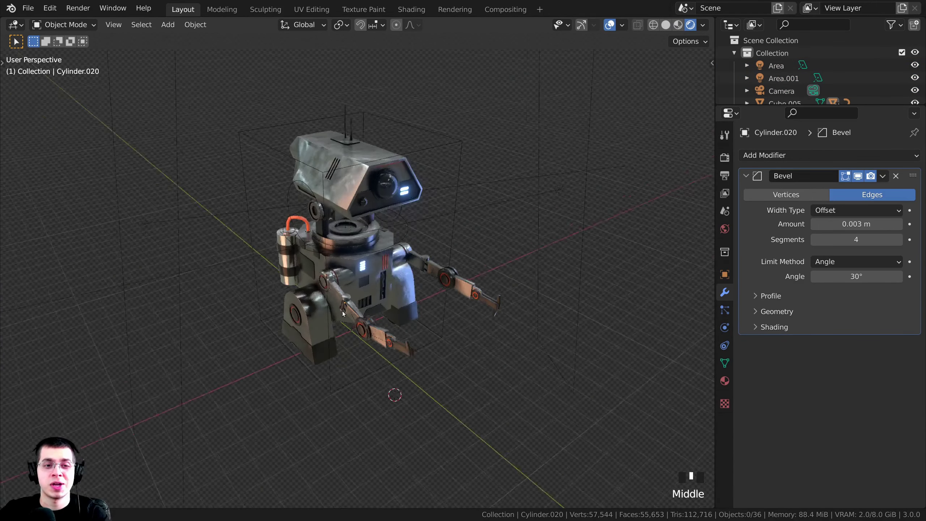
- Rotate one arm's middle segment inward and rotate the other arm's segment to try a pose in rendered shading
scroll(365, 255, "up", 3)
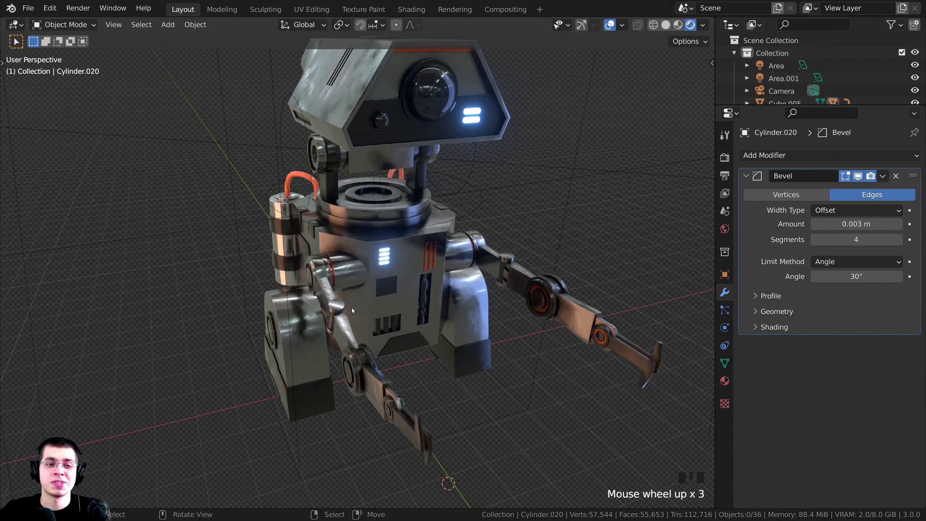
middle_click_drag(365, 255, 394, 248)
key("r")
left_click(376, 355)
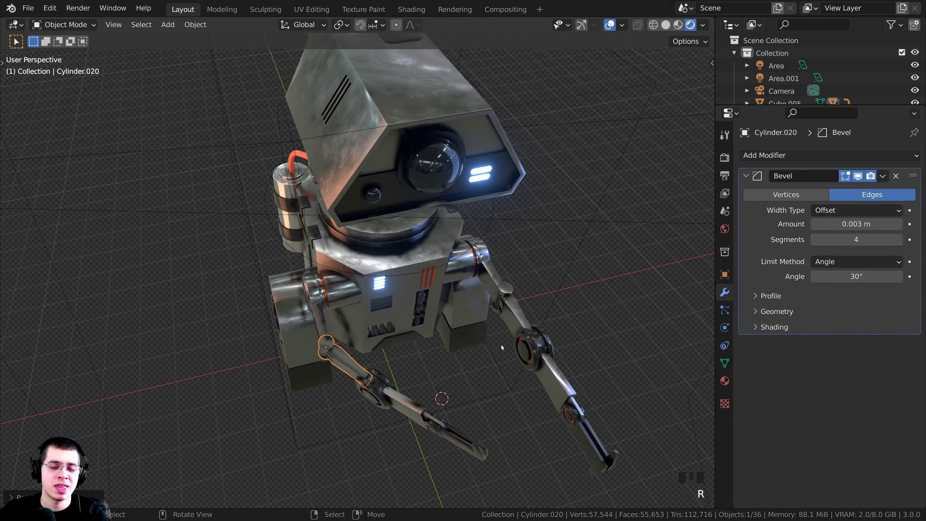
right_click(519, 362)
middle_click_drag(518, 361, 547, 328)
key("r")
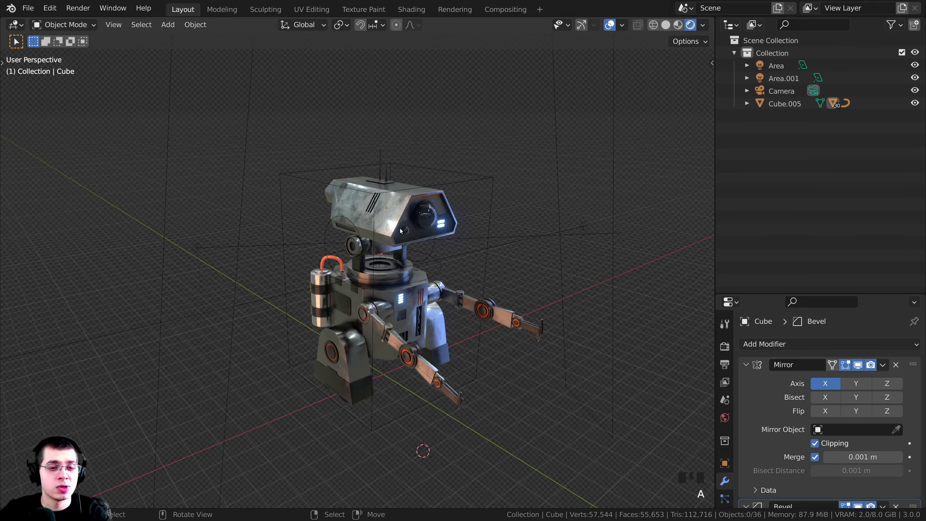
- Select the robot's head mesh in place of the mirrored shoulder cylinders
scroll(401, 231, "up", 2)
right_click(411, 348)
right_click(411, 348)
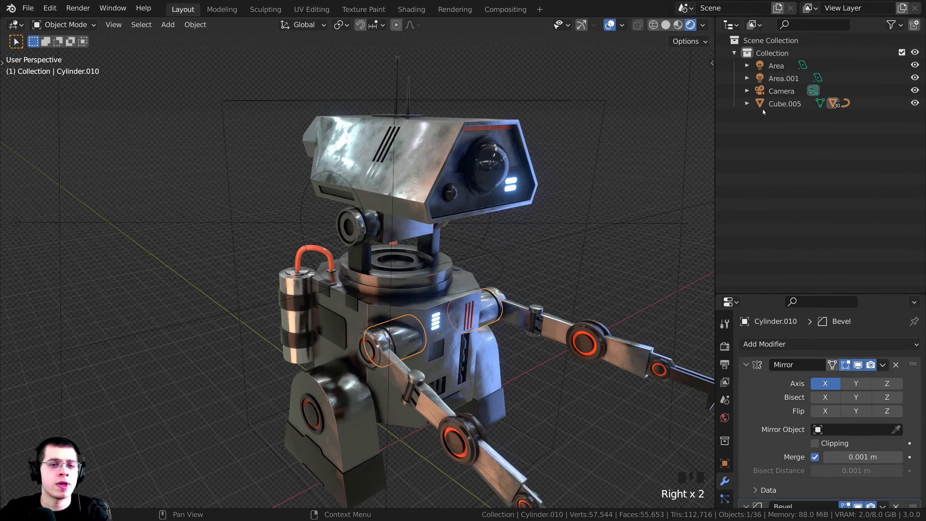
middle_click_drag(580, 268, 576, 265, "shift")
key("alt+a")
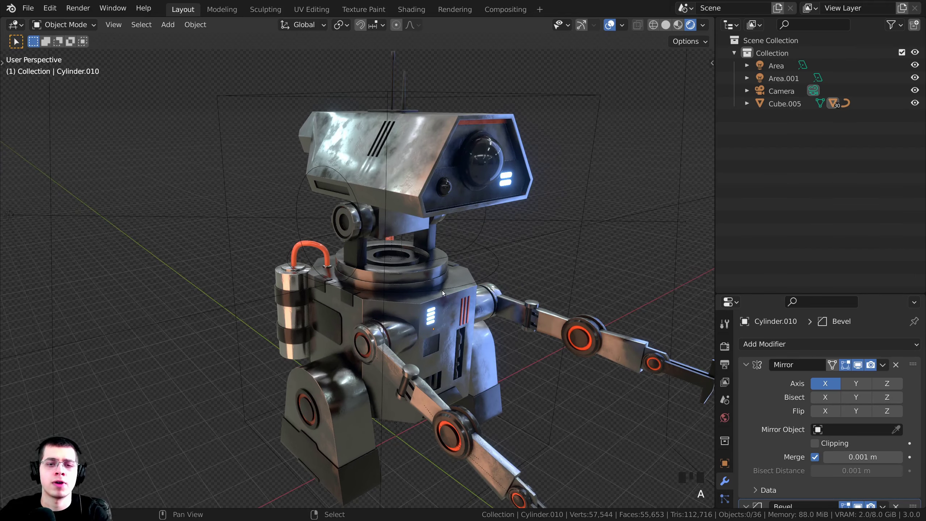
middle_click_drag(442, 290, 440, 289, "shift")
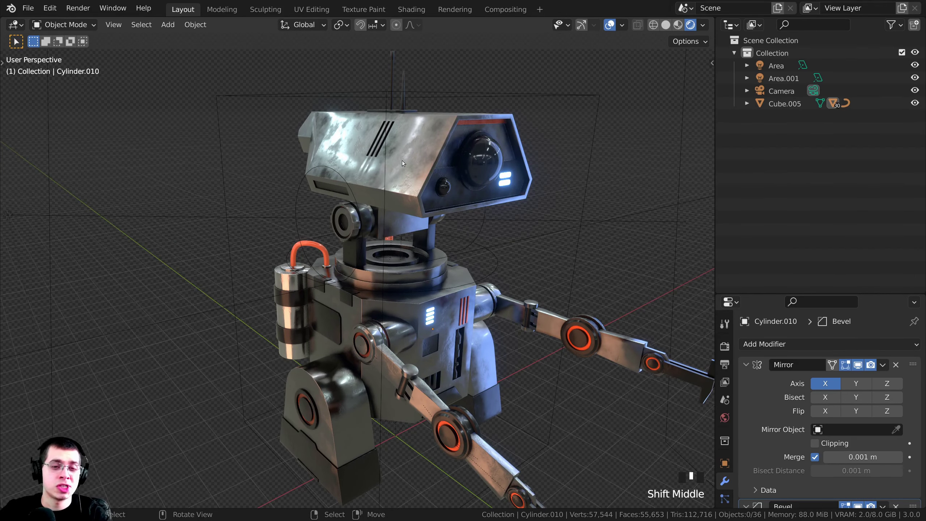
right_click(424, 141)
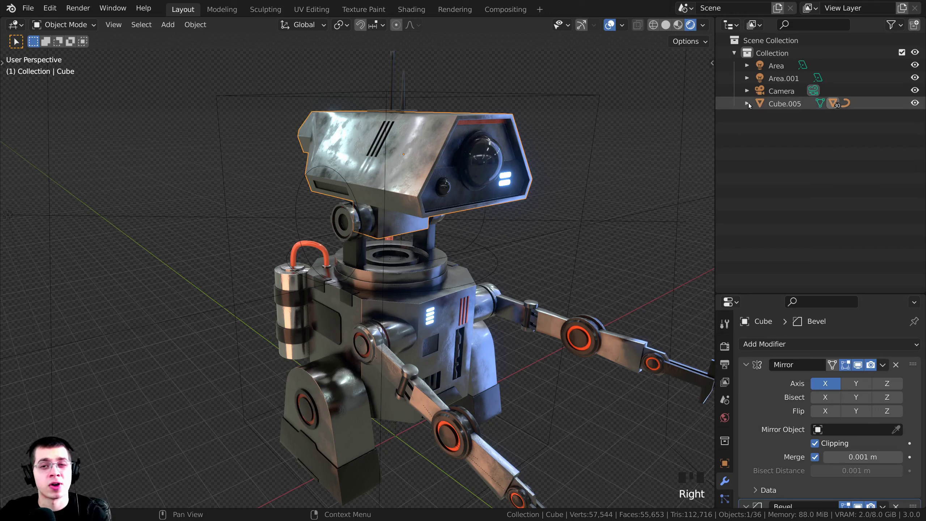
- Expand the outliner entries of both area lights, the camera and the Cube.005 control box to reveal their nested objects
left_click_drag(747, 104, 746, 66)
left_click_drag(760, 192, 760, 155)
scroll(765, 144, "down", 2)
scroll(765, 143, "down", 2)
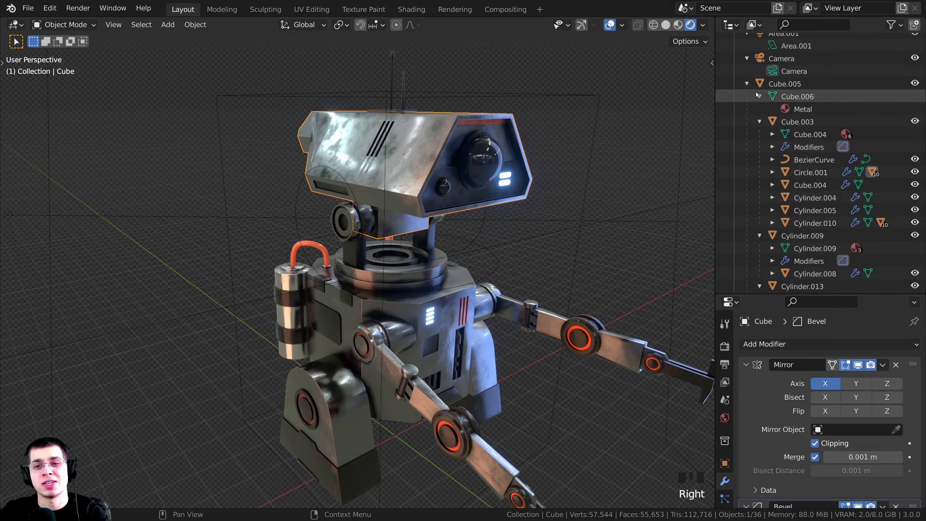
- Expand the body's child objects in the outliner, including Cube.004, Cylinder.004, Cylinder.005 and Cylinder.010 with its nested arm parts
left_click(772, 223)
left_click(771, 210)
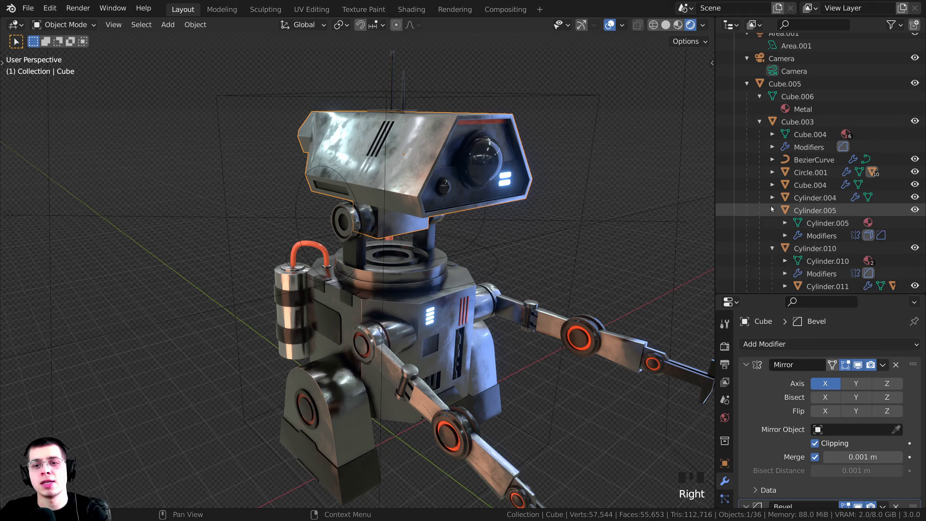
left_click(772, 197)
left_click(772, 185)
scroll(774, 173, "down", 12)
left_click(785, 181)
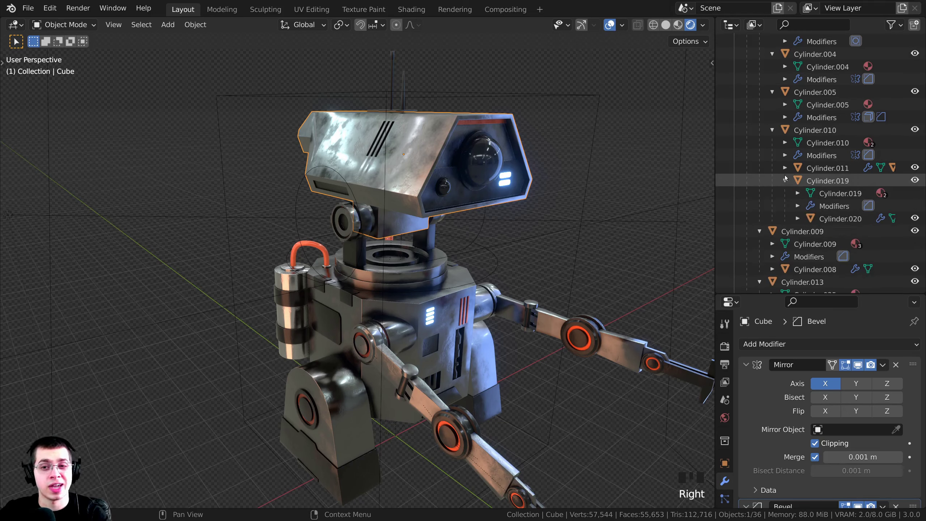
left_click(785, 168)
left_click(785, 156)
left_click(785, 143)
scroll(794, 158, "down", 4)
scroll(793, 157, "up", 20)
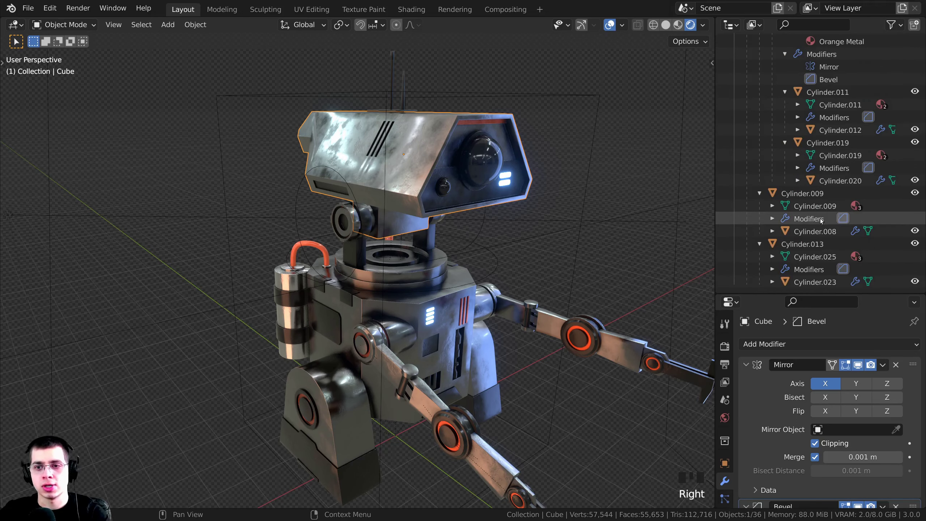
- Select the large eye sphere on the front of the robot's head
middle_click_drag(393, 162, 352, 205, "shift")
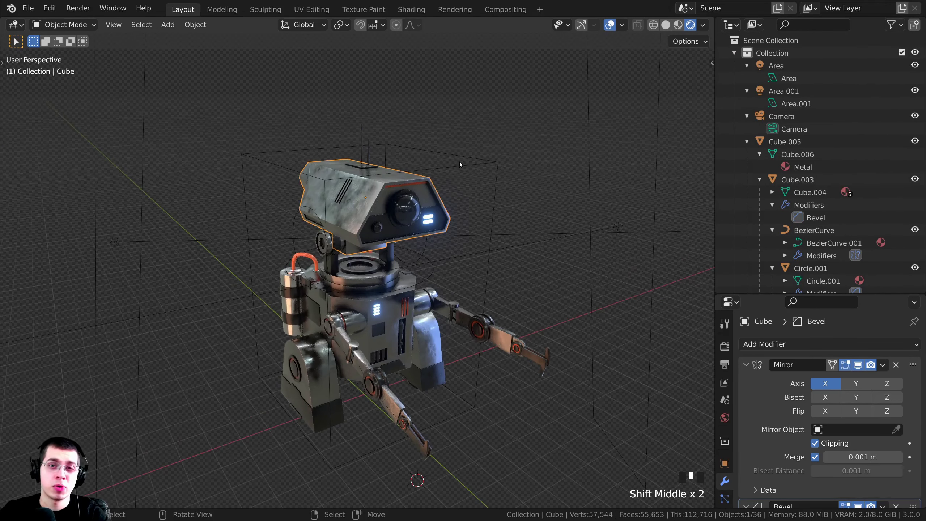
scroll(445, 233, "up", 1)
middle_click_drag(446, 232, 450, 235, "shift")
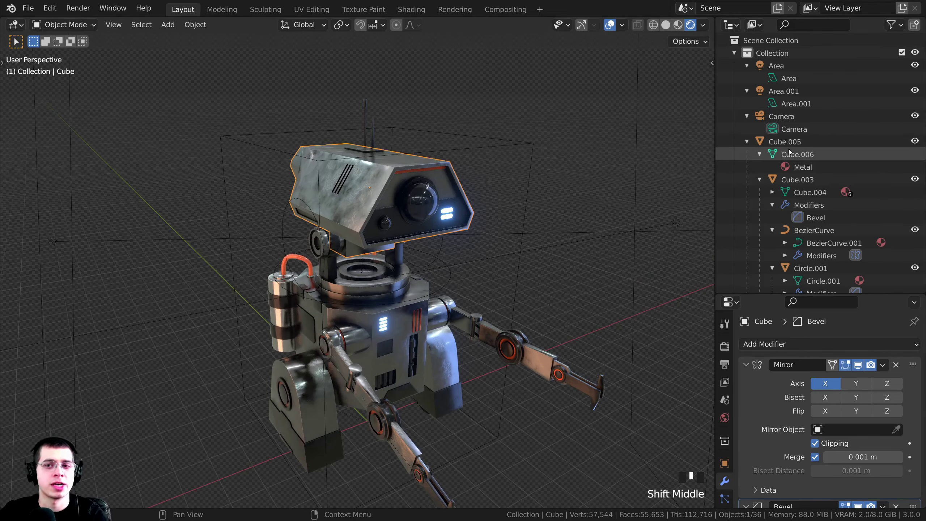
scroll(387, 237, "up", 4)
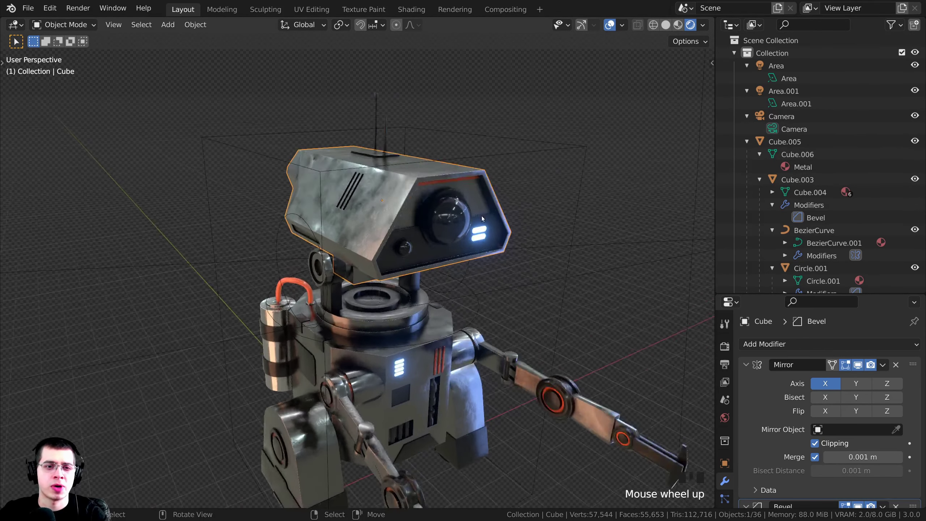
middle_click_drag(387, 236, 399, 243, "shift")
right_click(375, 251)
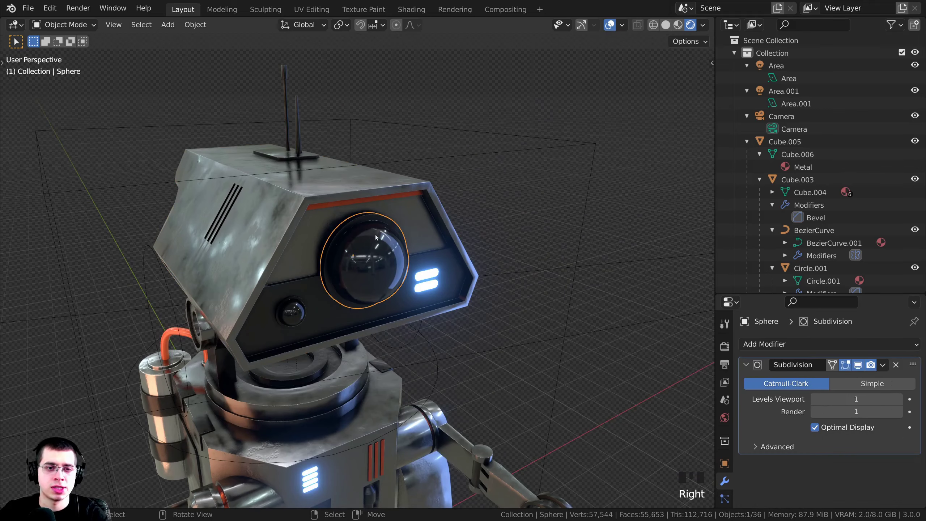
- Locate the selected eye sphere in the outliner hierarchy and expand the neighbouring head parts Cylinder, Cylinder.001, Cube.001 and Cube.002
scroll(874, 88, "down", 15)
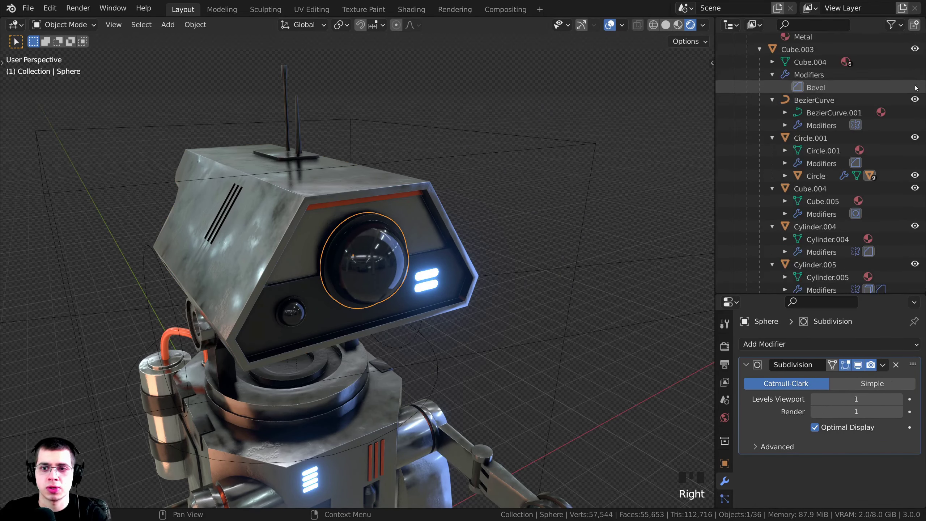
right_click(390, 232)
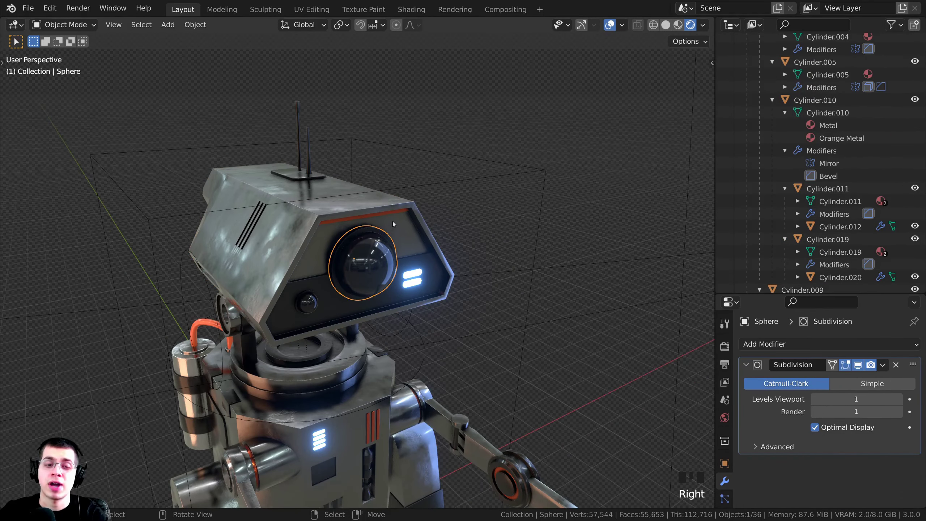
scroll(390, 209, "down", 2)
scroll(371, 276, "up", 2)
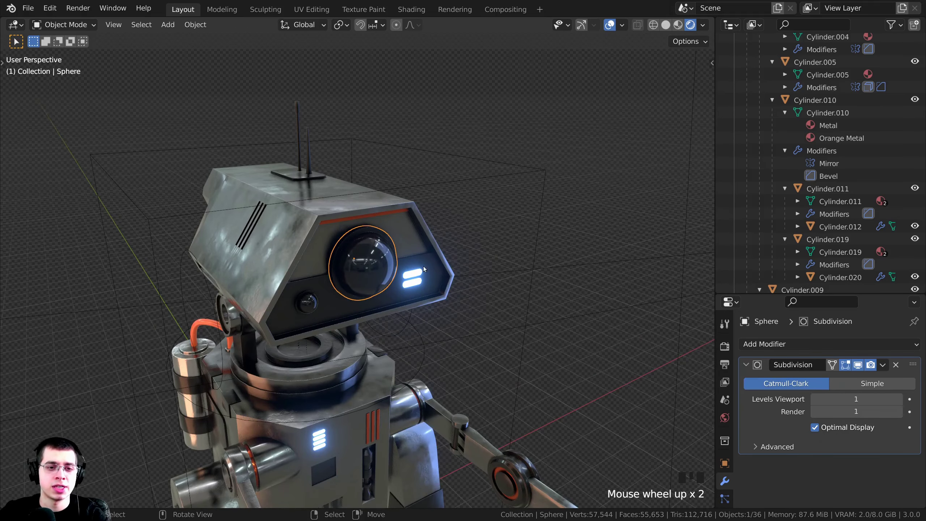
scroll(807, 193, "up", 1)
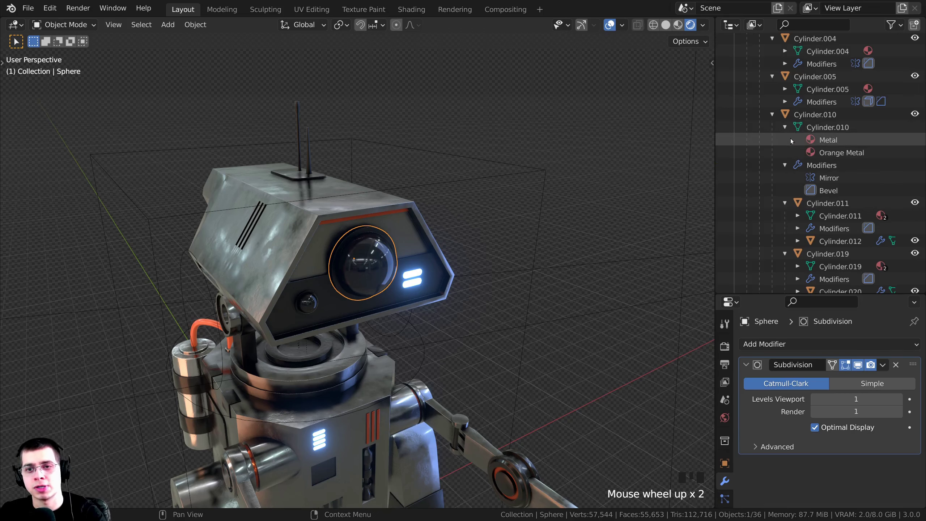
scroll(795, 138, "up", 10)
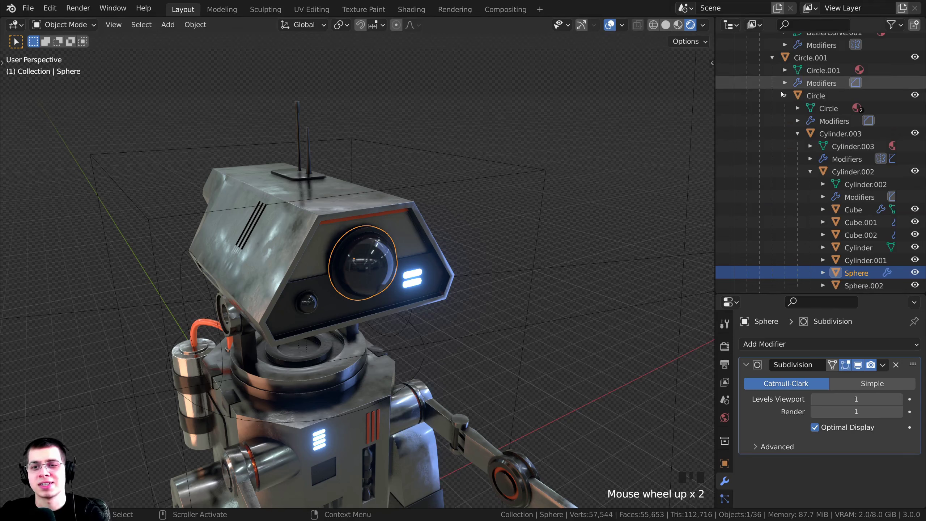
left_click(823, 260)
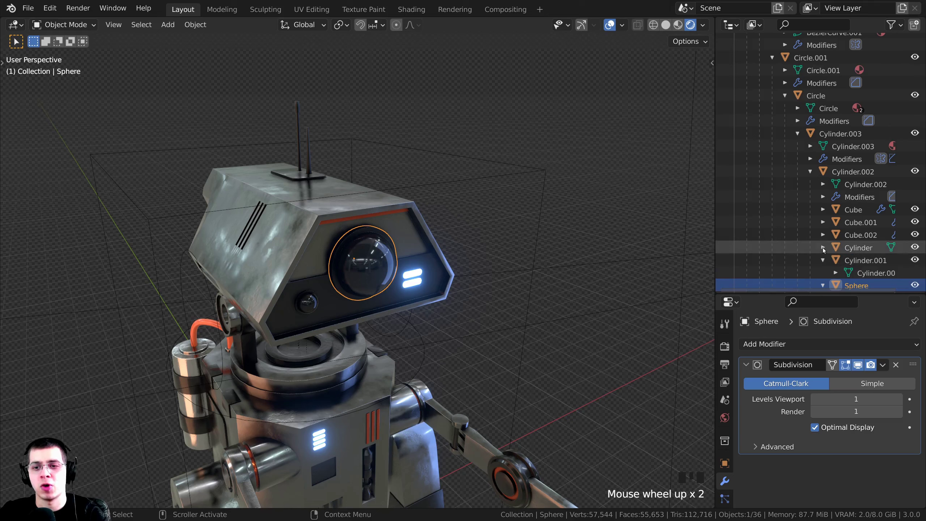
left_click(823, 234)
left_click(823, 222)
scroll(838, 219, "down", 5)
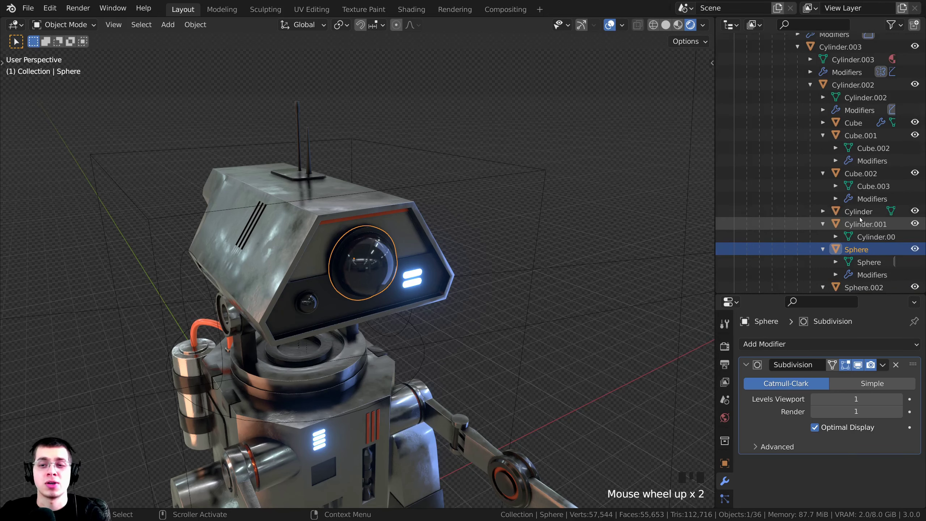
left_click(823, 212)
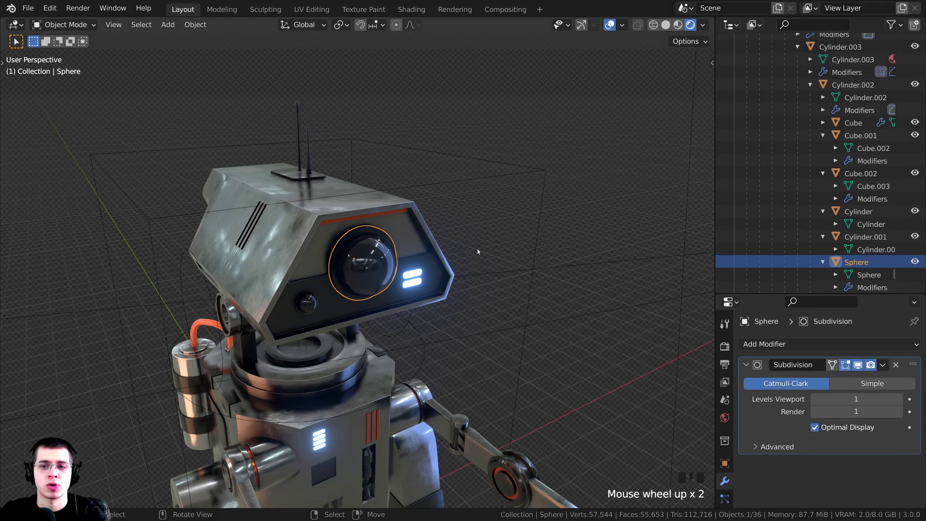
- Widen the outliner area and rename the large eye's Sphere object to "Eye"
middle_click_drag(477, 252, 517, 233, "shift")
scroll(538, 216, "up", 2)
scroll(855, 206, "down", 3)
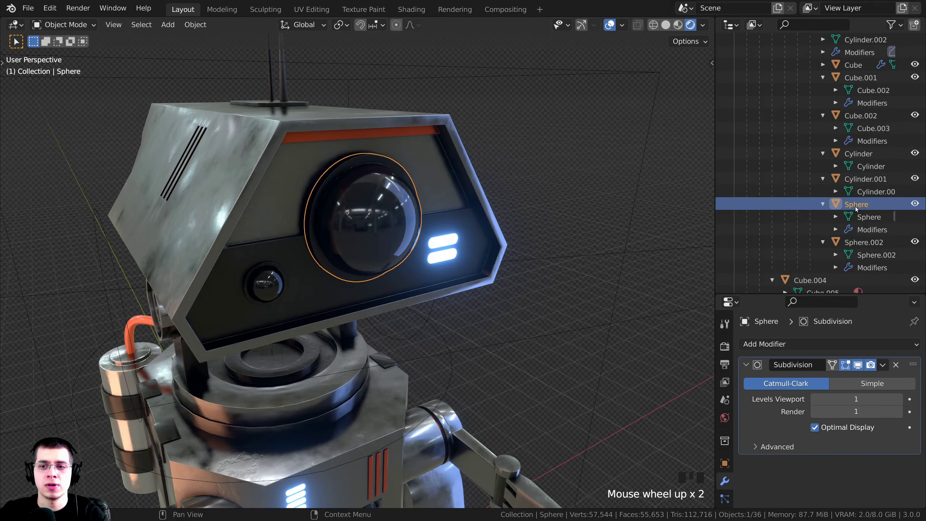
left_click_drag(714, 203, 667, 204)
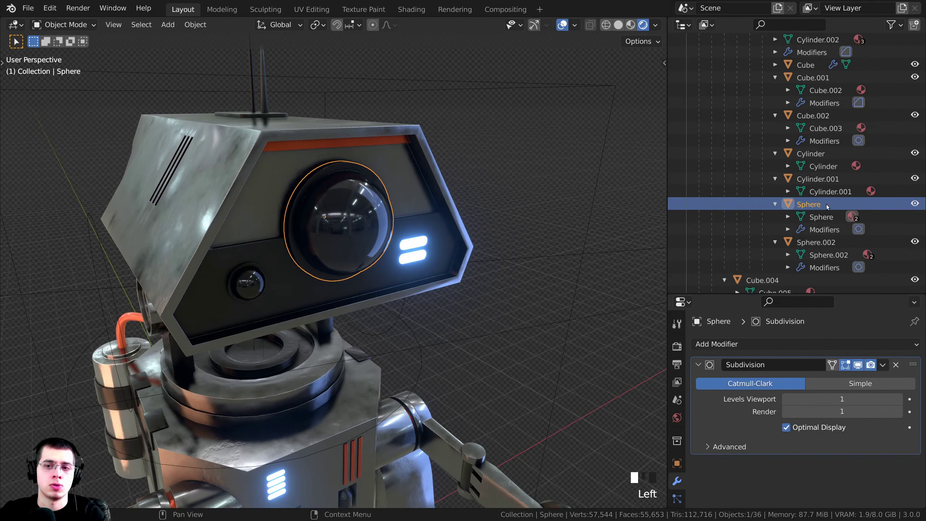
double_click(812, 206)
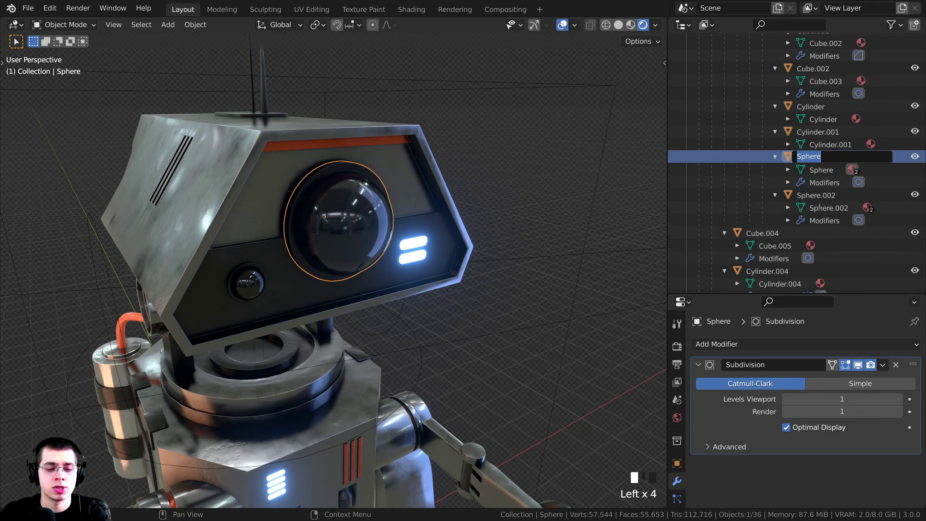
type("Eye")
key("Return")
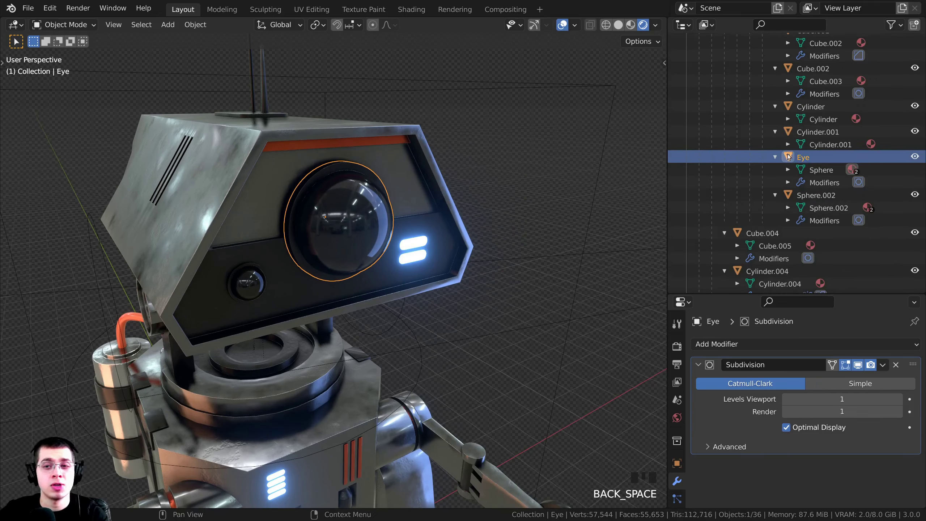
double_click(797, 157)
key("Return")
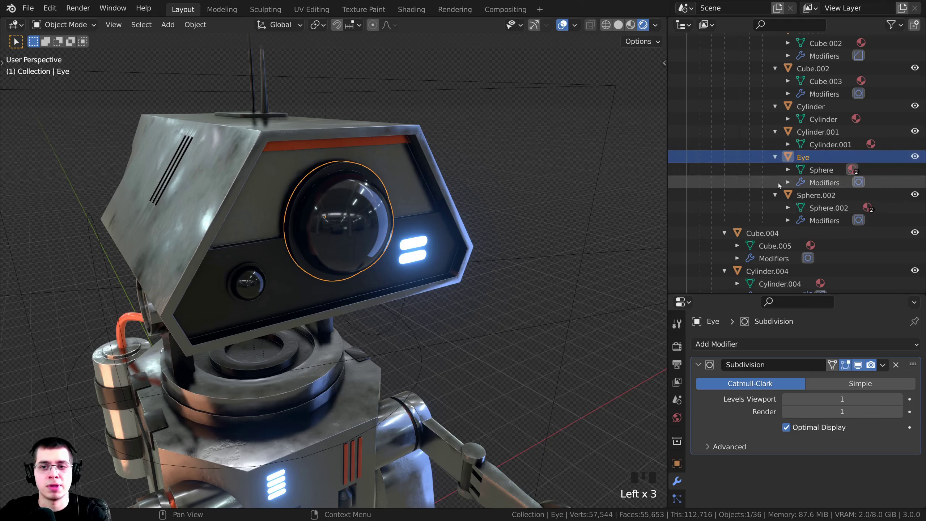
- Select the small eye sphere on the head and rename its object to "Eye" as well
left_click(248, 288)
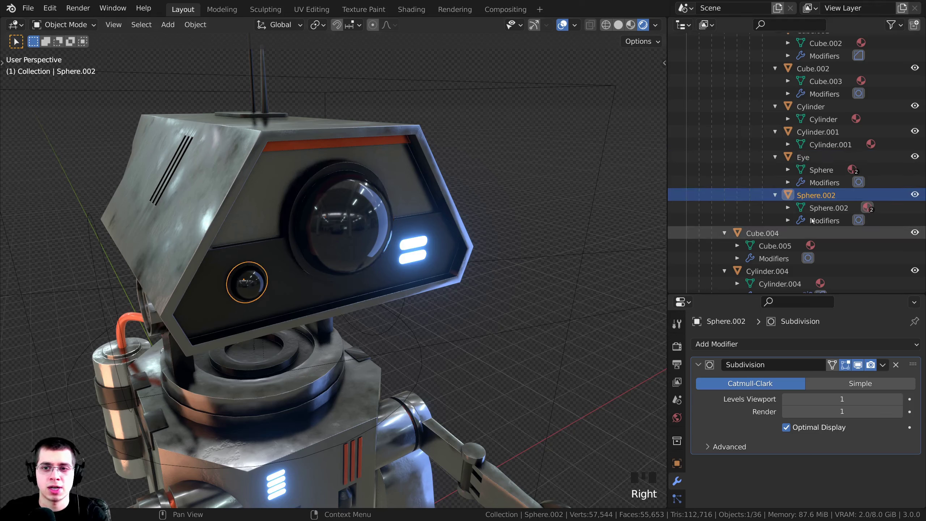
double_click(810, 195)
type("Eye")
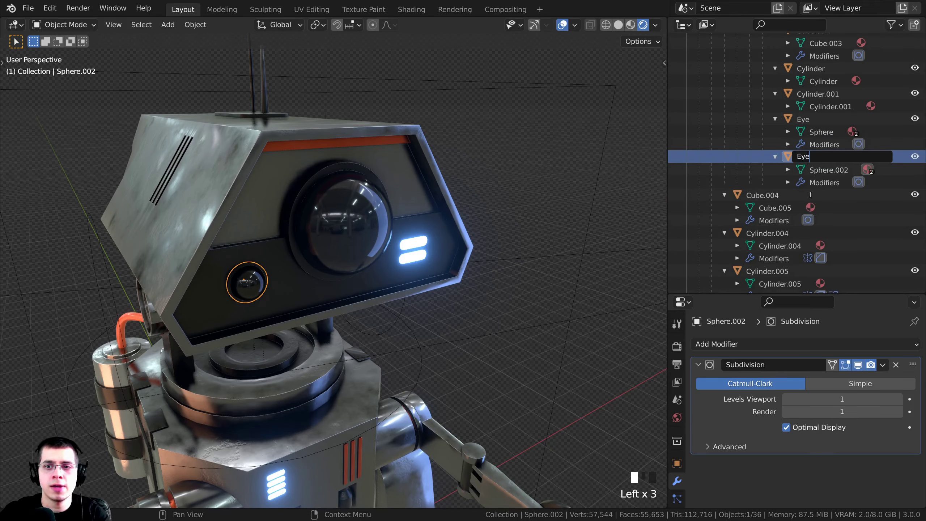
key("Return")
- Rename the small eye's mesh data from Sphere.002 to "Eye"
left_click(809, 131)
left_click(809, 131)
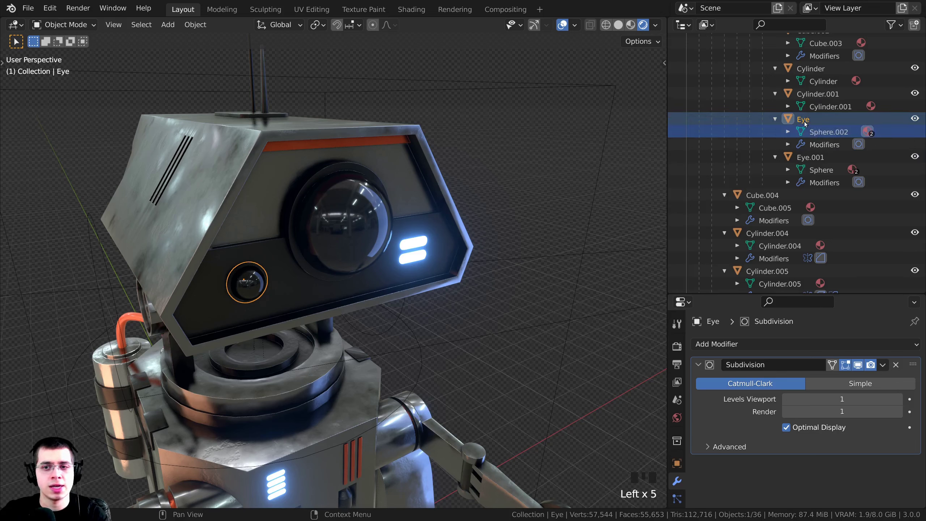
left_click(822, 135)
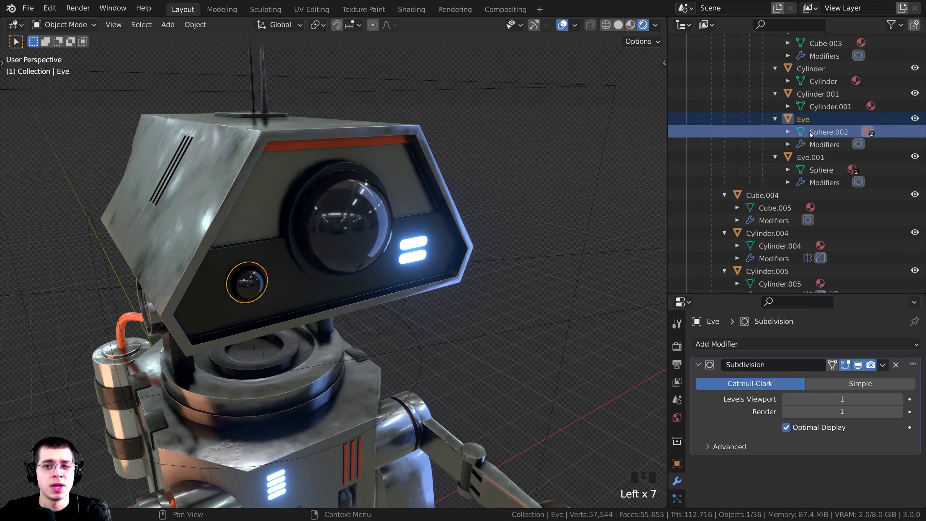
double_click(816, 133)
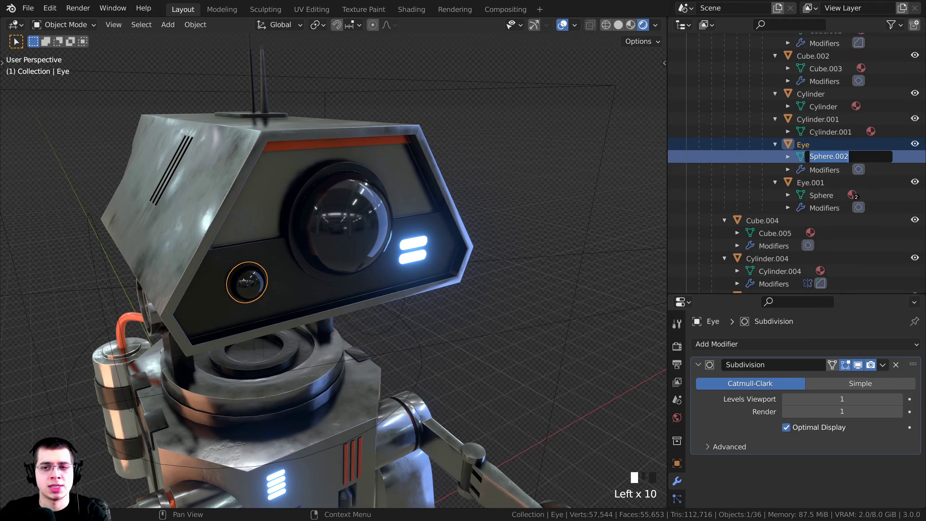
type("Eye")
key("Return")
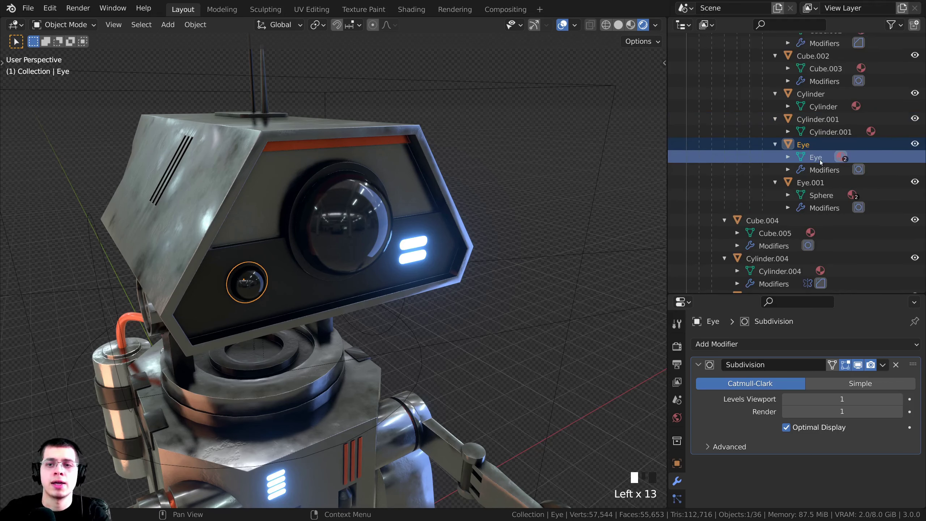
- Compare the small eye's object entry with its mesh data entry, ending with the object selected
left_click(808, 146)
left_click(807, 147)
left_click(807, 147)
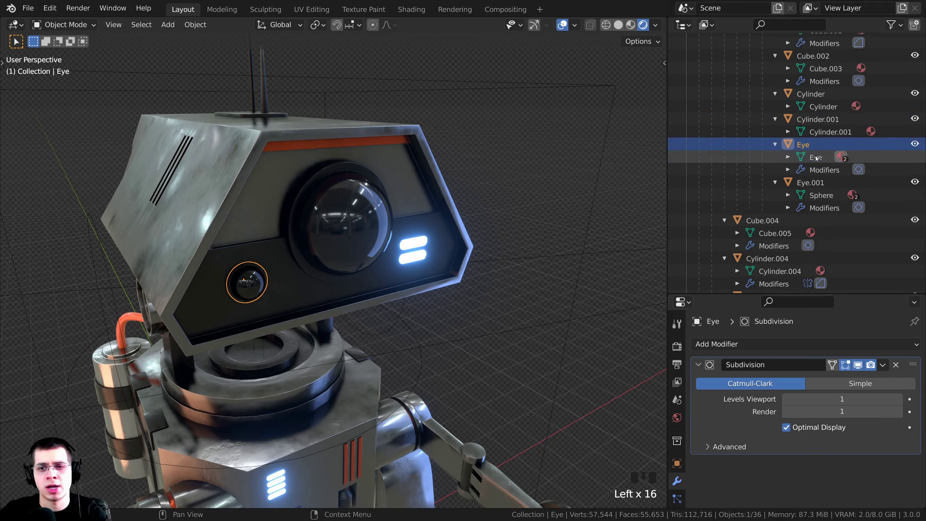
left_click(808, 147)
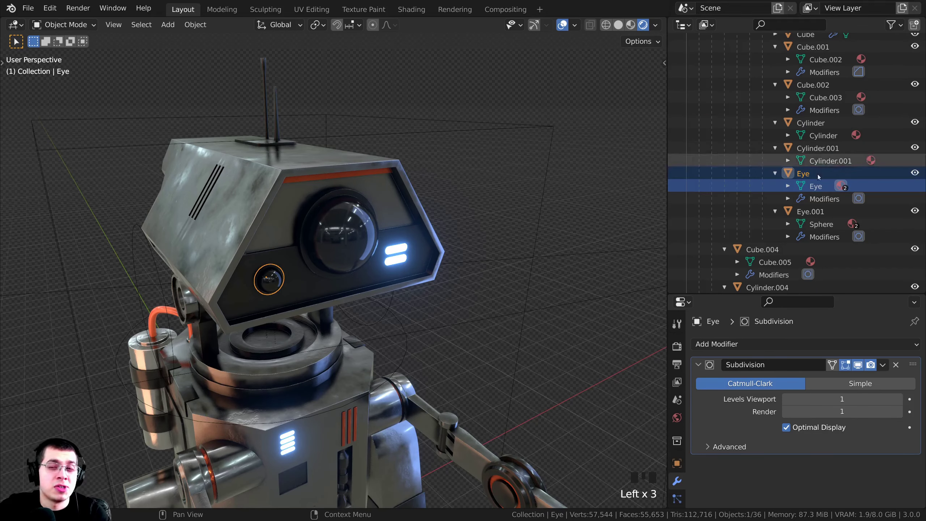
left_click(805, 176)
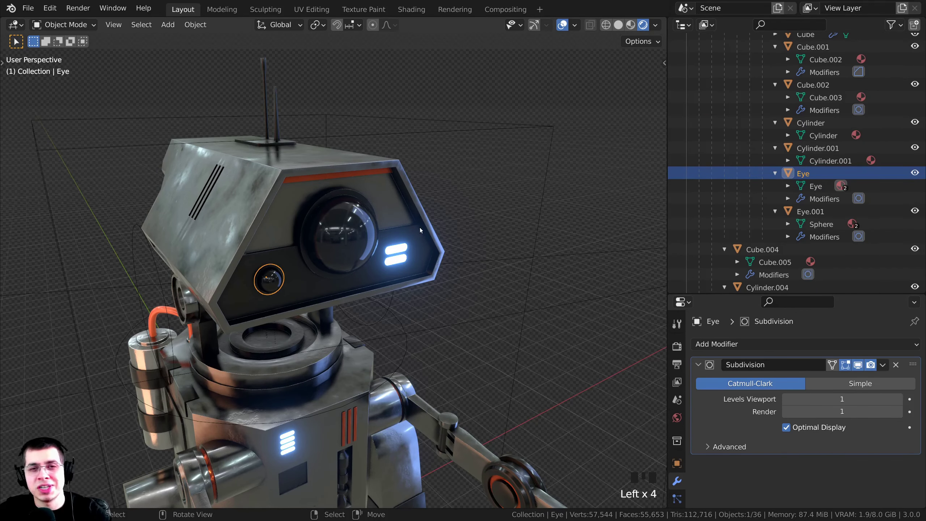
scroll(798, 199, "up", 3)
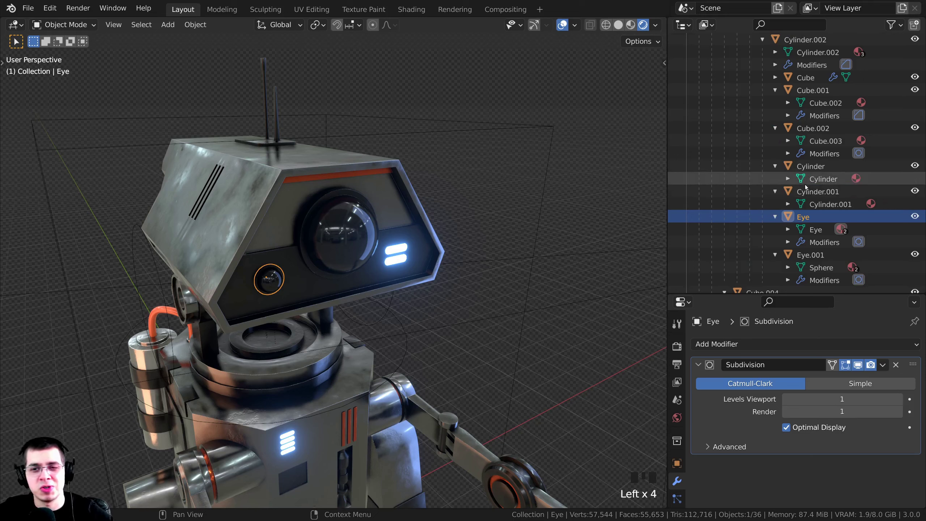
scroll(795, 187, "down", 2)
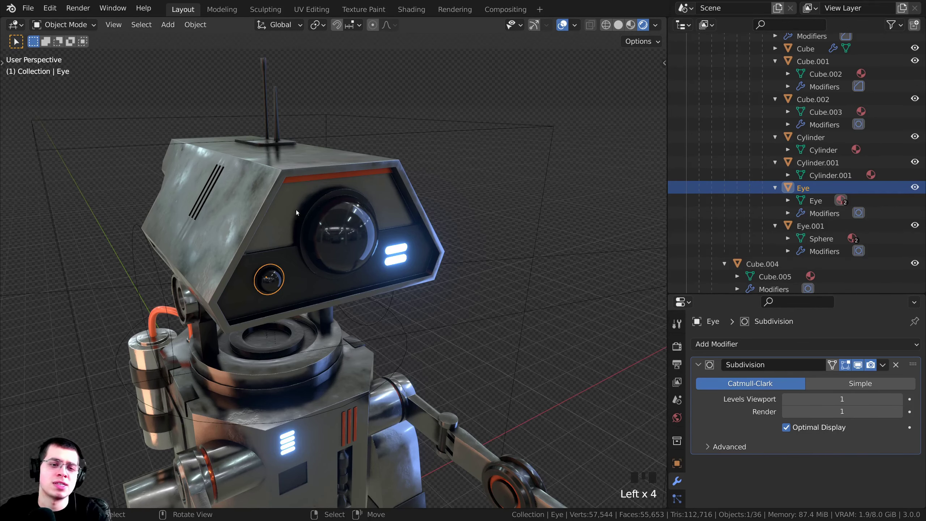
middle_click_drag(296, 212, 397, 213, "shift")
scroll(385, 221, "down", 2)
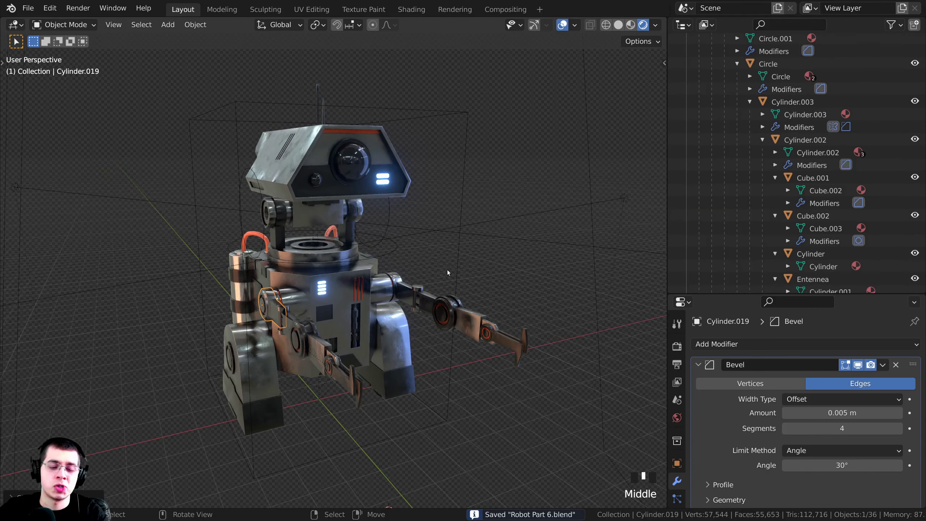